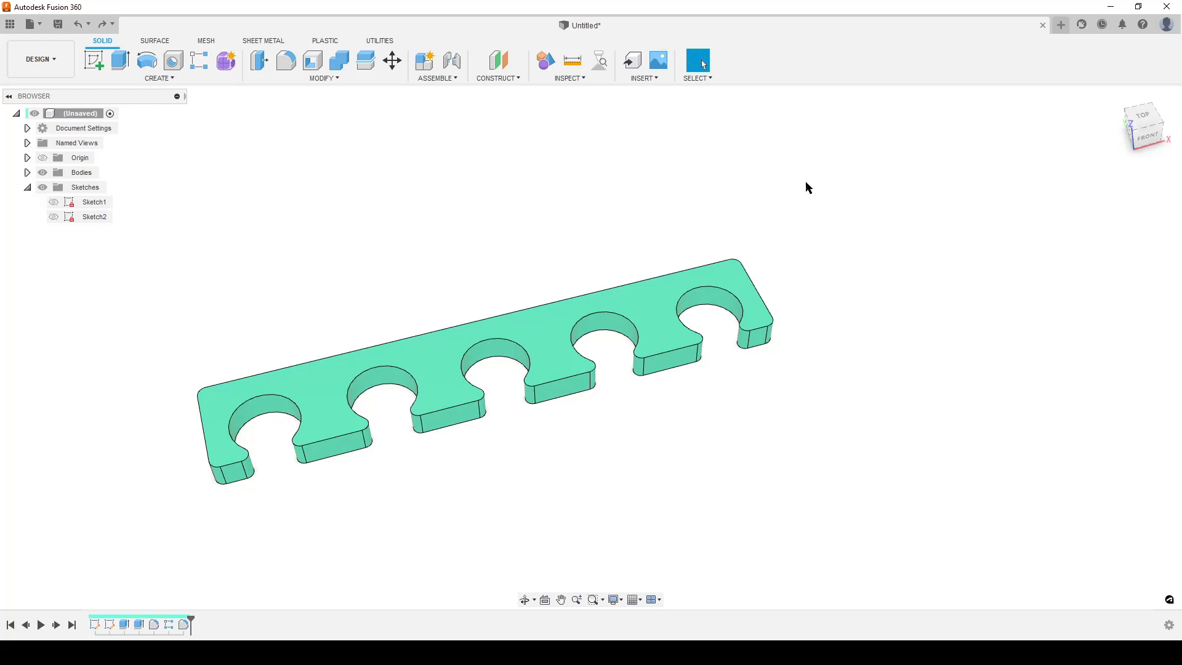
- Orbit and zoom around the five-cutout holder bar, then switch to the wavy profile reference image
{"action": "mouse_move", "coordinate": [610, 421]}
{"action": "middle_mouse_down", "text": "shift"}
{"action": "mouse_move", "coordinate": [605, 324]}
{"action": "mouse_move", "coordinate": [601, 429]}
{"action": "middle_mouse_up", "text": "shift"}
{"action": "scroll", "coordinate": [601, 430], "scroll_direction": "up", "scroll_amount": 3}
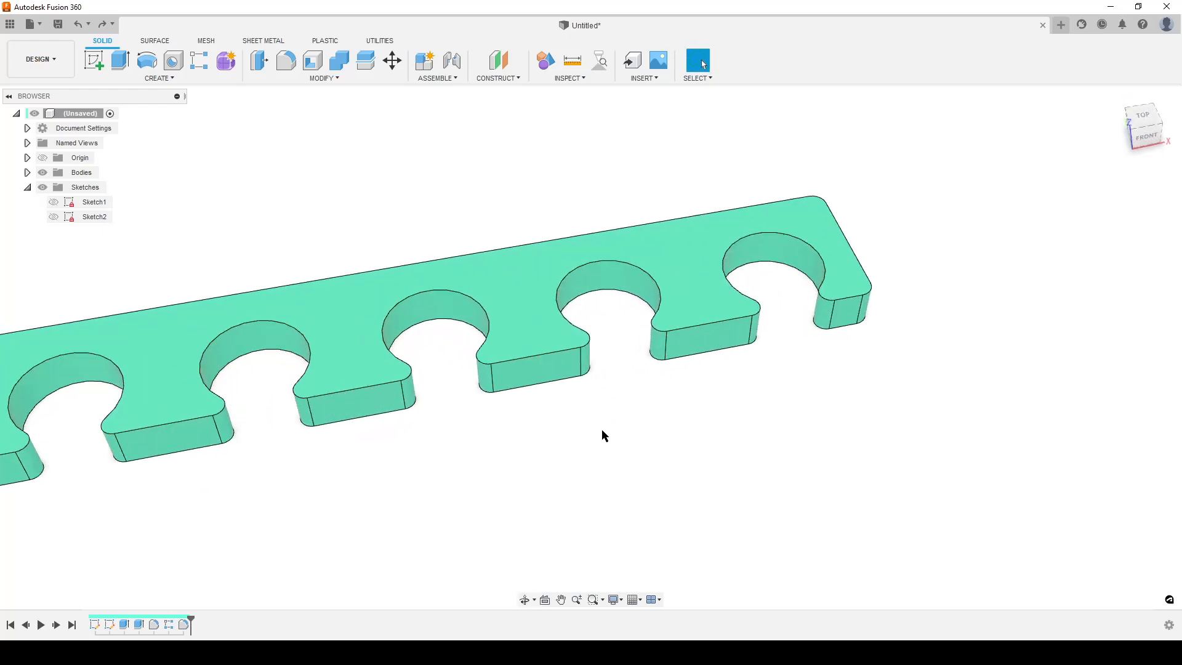
{"action": "scroll", "coordinate": [600, 425], "scroll_direction": "down", "scroll_amount": 3}
{"action": "middle_click_drag", "start_coordinate": [600, 426], "coordinate": [613, 420]}
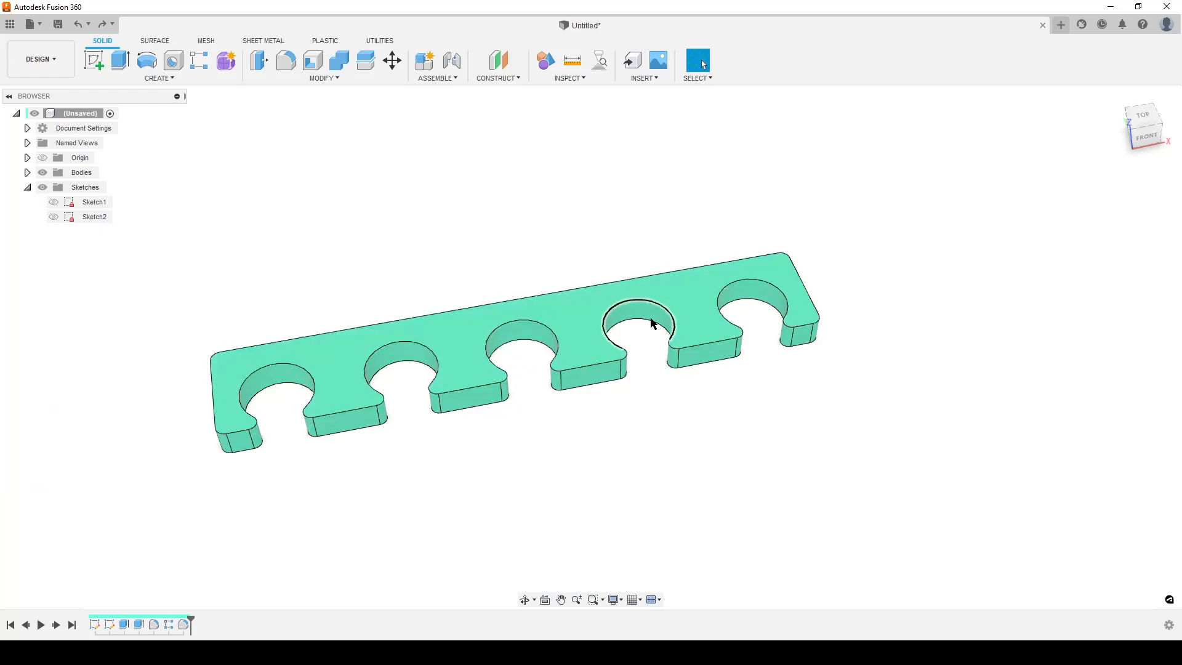
{"action": "middle_click_drag", "start_coordinate": [610, 459], "coordinate": [541, 478], "text": "shift"}
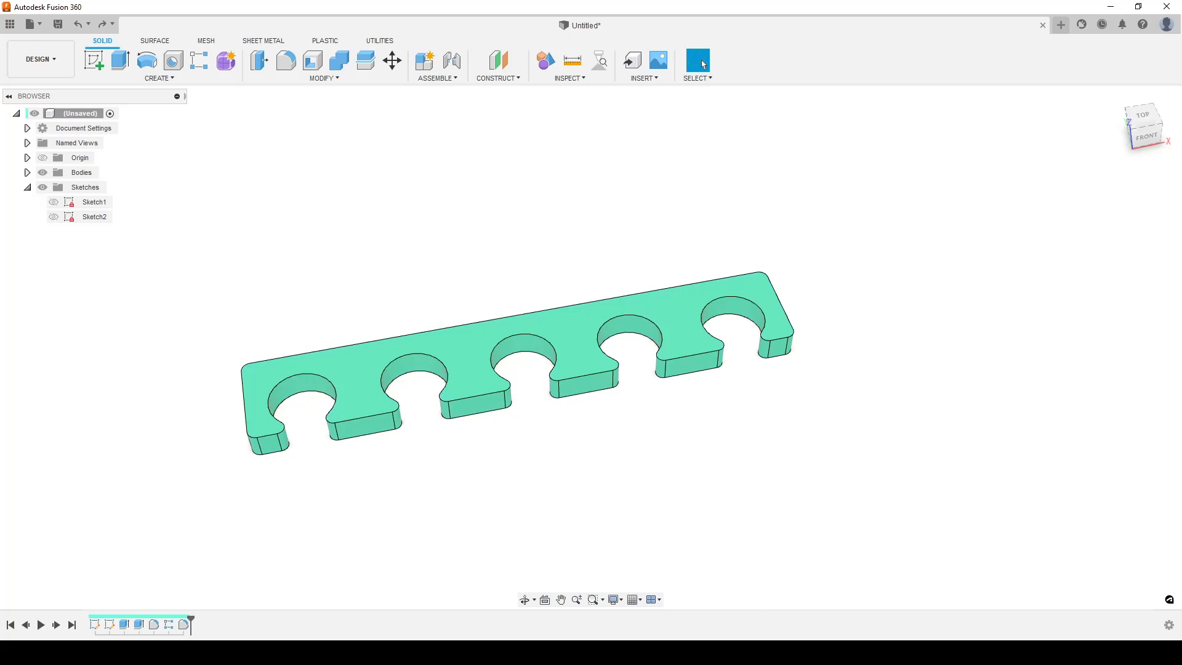
{"action": "key", "text": "alt+Tab"}
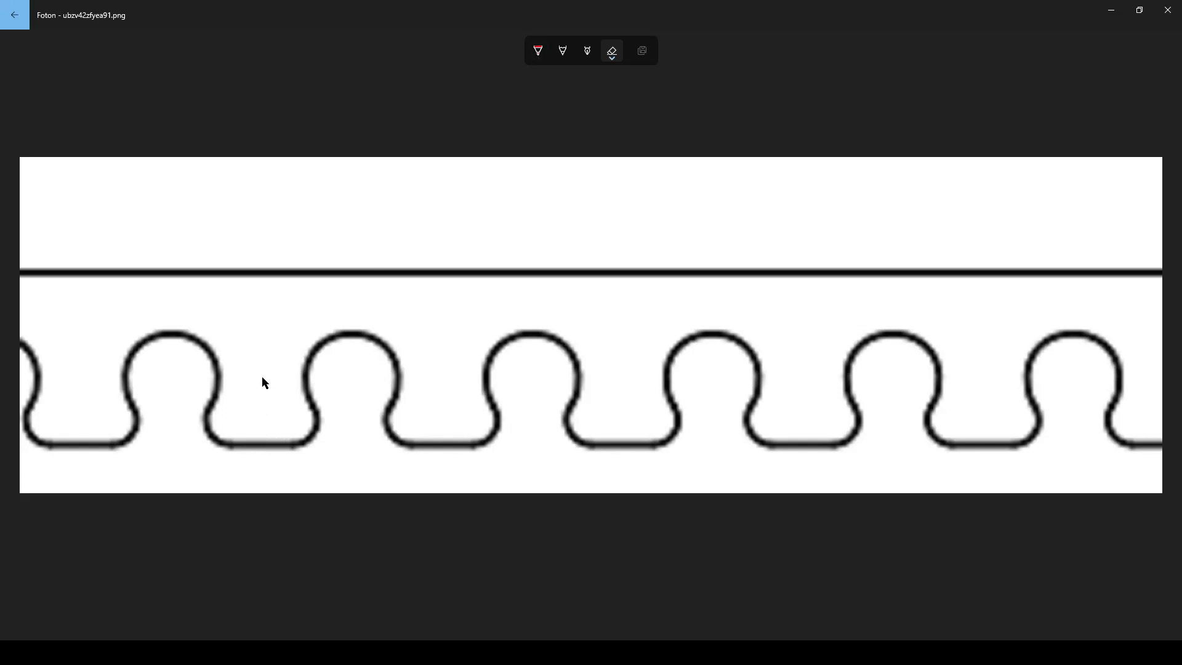
- Draw a red box around the second bump of the wavy profile with the red pen
{"action": "left_click", "coordinate": [538, 51]}
{"action": "mouse_move", "coordinate": [267, 449]}
{"action": "left_mouse_down"}
{"action": "mouse_move", "coordinate": [291, 271]}
{"action": "mouse_move", "coordinate": [459, 398]}
{"action": "left_mouse_up"}
{"action": "left_click_drag", "start_coordinate": [436, 459], "coordinate": [268, 447]}
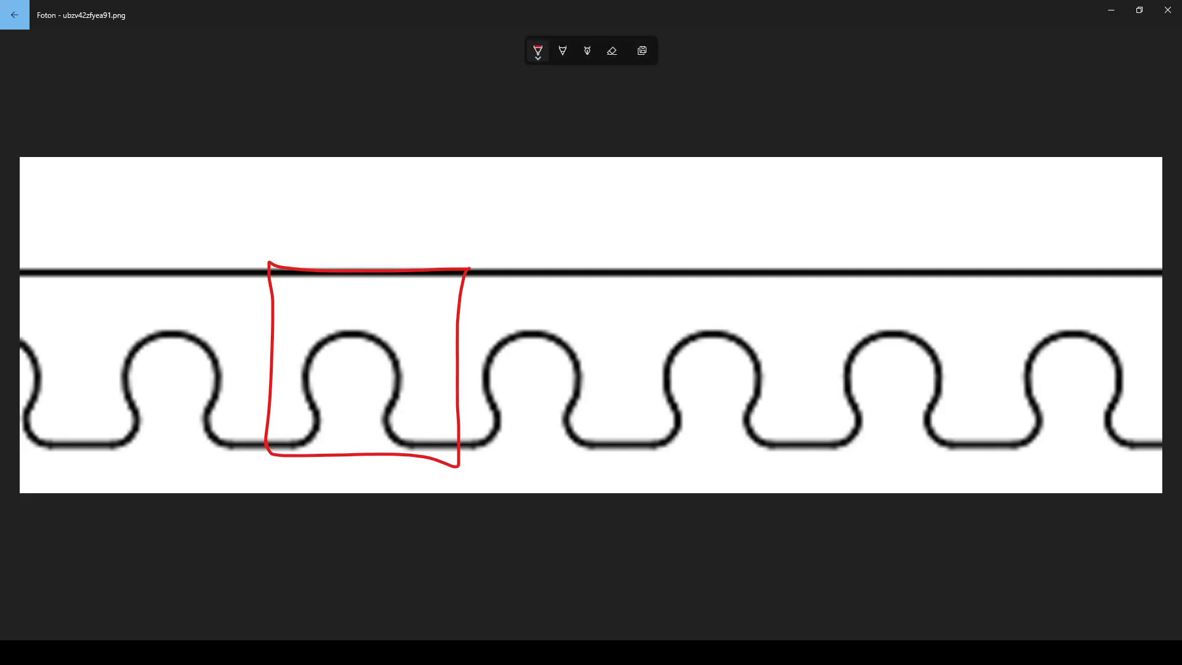
- In Change Parameters, try Nr_of_cables at 12, then settle on 3 cables
{"action": "key", "text": "alt+Tab"}
{"action": "left_click", "coordinate": [324, 78]}
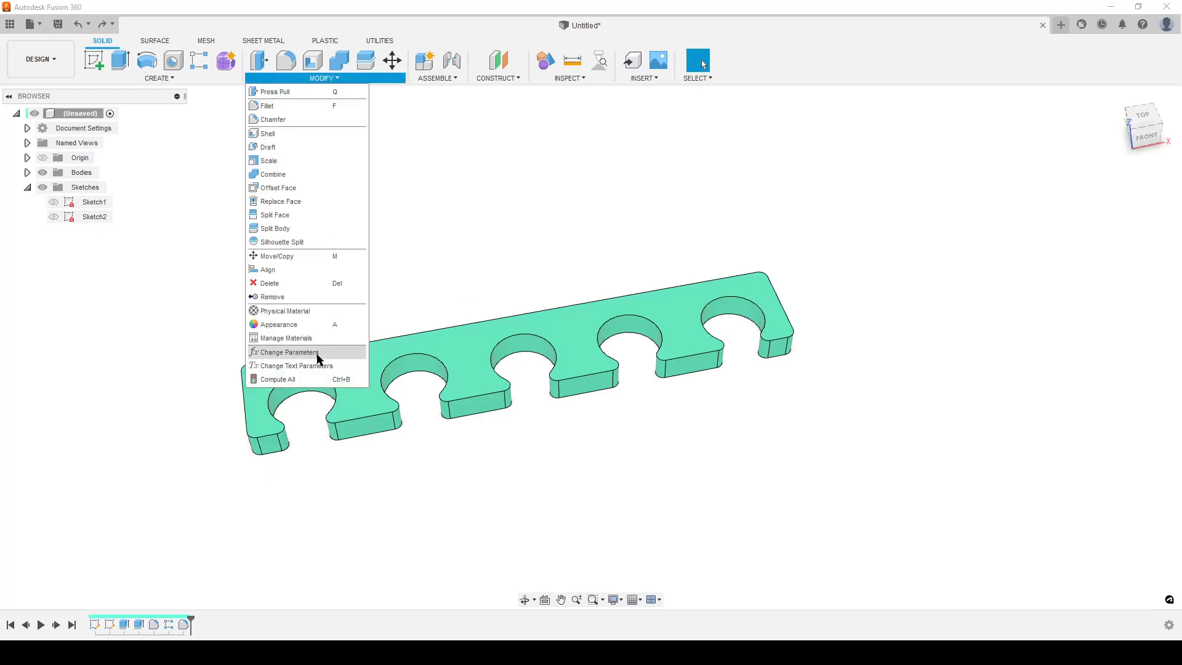
{"action": "left_click", "coordinate": [289, 352]}
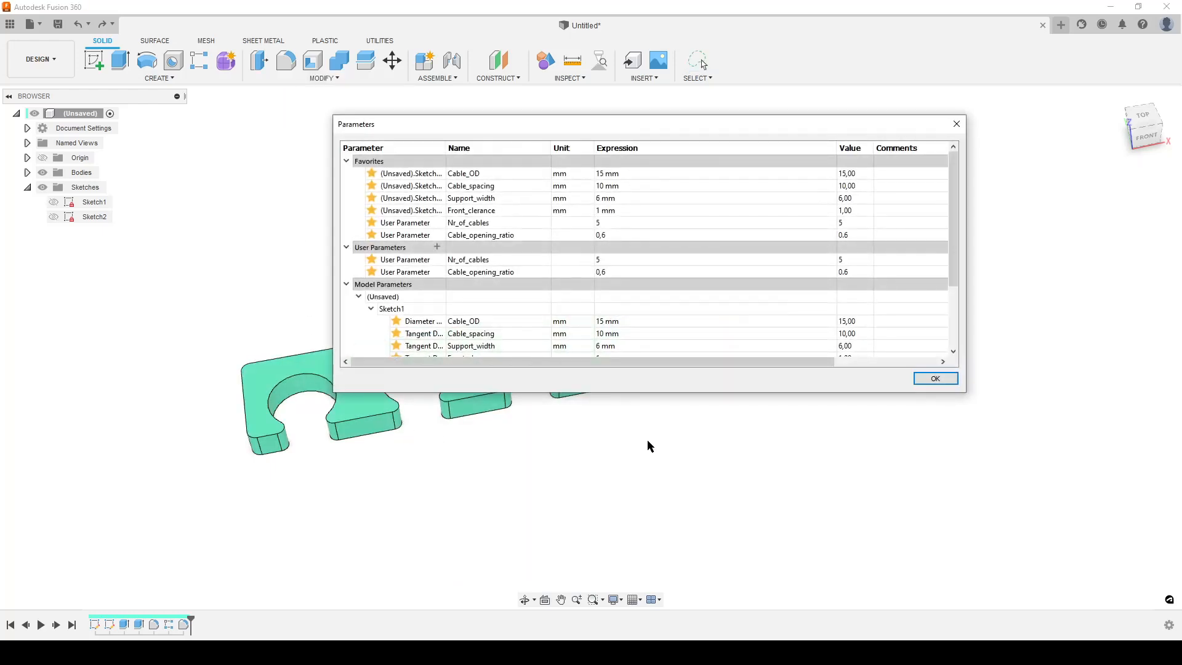
{"action": "middle_click_drag", "start_coordinate": [650, 439], "coordinate": [675, 512]}
{"action": "double_click", "coordinate": [631, 222]}
{"action": "type", "text": "12"}
{"action": "key", "text": "Return"}
{"action": "mouse_move", "coordinate": [702, 388]}
{"action": "middle_mouse_down"}
{"action": "mouse_move", "coordinate": [600, 408]}
{"action": "mouse_move", "coordinate": [646, 425]}
{"action": "middle_mouse_up"}
{"action": "scroll", "coordinate": [600, 409], "scroll_direction": "down", "scroll_amount": 3}
{"action": "double_click", "coordinate": [611, 222]}
{"action": "type", "text": "3"}
{"action": "key", "text": "Return"}
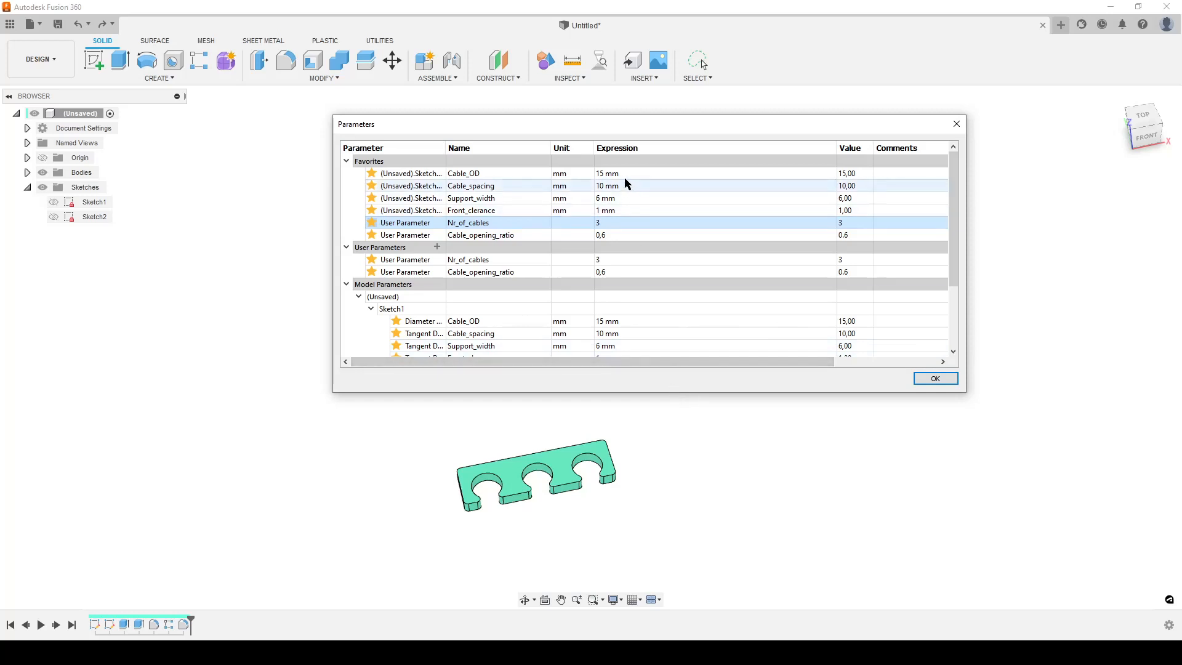
- Set Cable_OD to 12 mm, Cable_spacing to 20 mm and Support_width to 20 mm
{"action": "double_click", "coordinate": [623, 173]}
{"action": "type", "text": "12"}
{"action": "key", "text": "Return"}
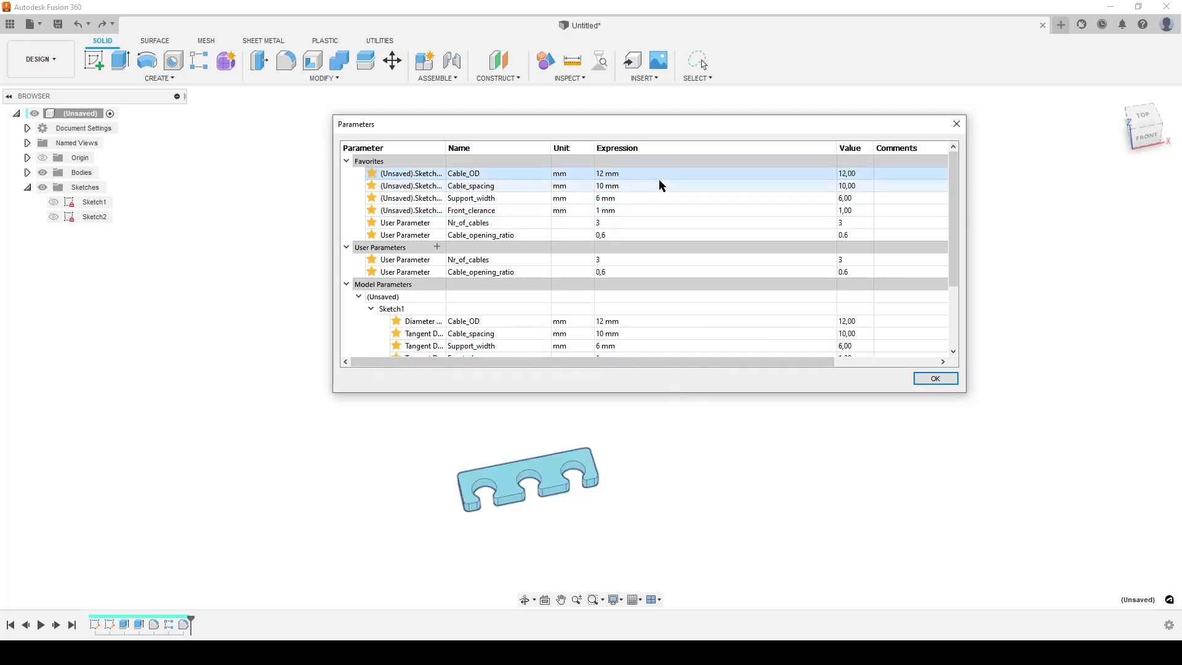
{"action": "double_click", "coordinate": [621, 186]}
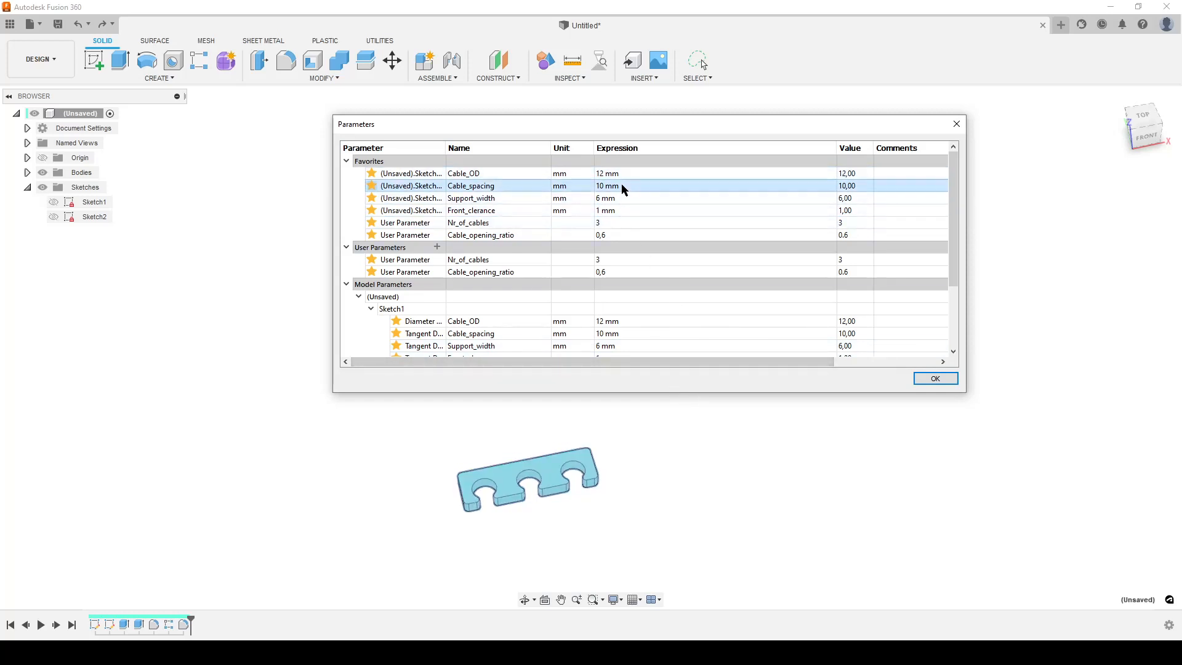
{"action": "type", "text": "20"}
{"action": "key", "text": "Return"}
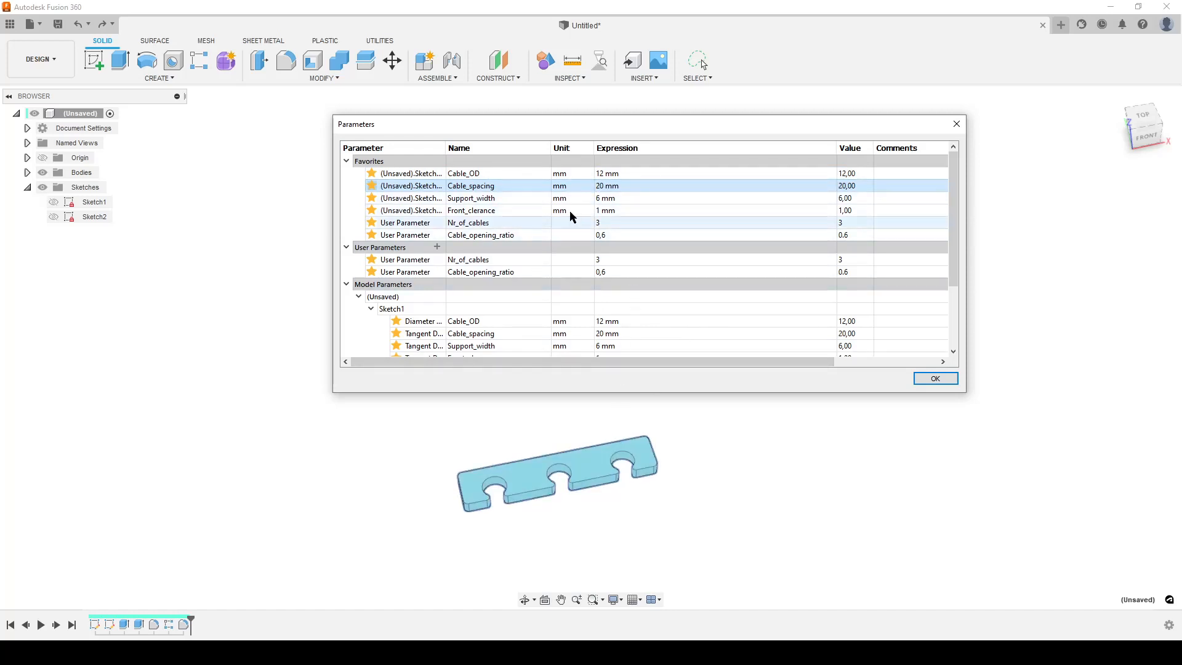
{"action": "left_click", "coordinate": [623, 202]}
{"action": "double_click", "coordinate": [619, 199]}
{"action": "type", "text": "20"}
{"action": "key", "text": "Return"}
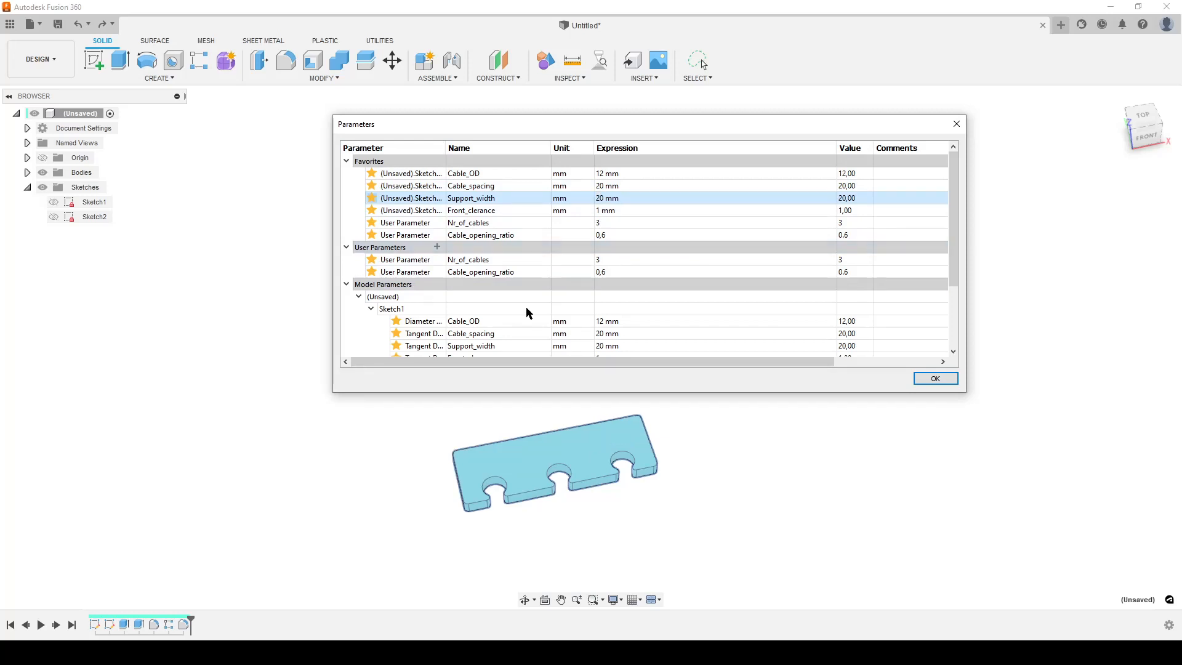
{"action": "scroll", "coordinate": [593, 449], "scroll_direction": "up", "scroll_amount": 2}
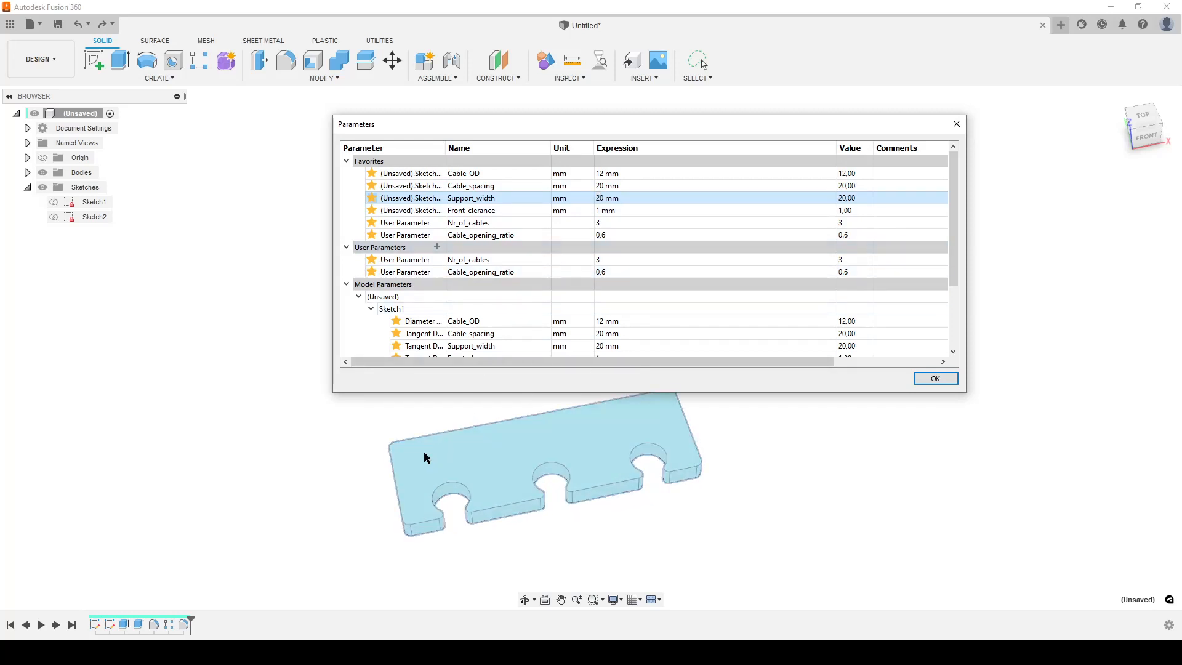
- Set Cable_opening_ratio to 0,9 then 0,75 and apply the parameter changes
{"action": "double_click", "coordinate": [631, 234]}
{"action": "type", "text": "0,9"}
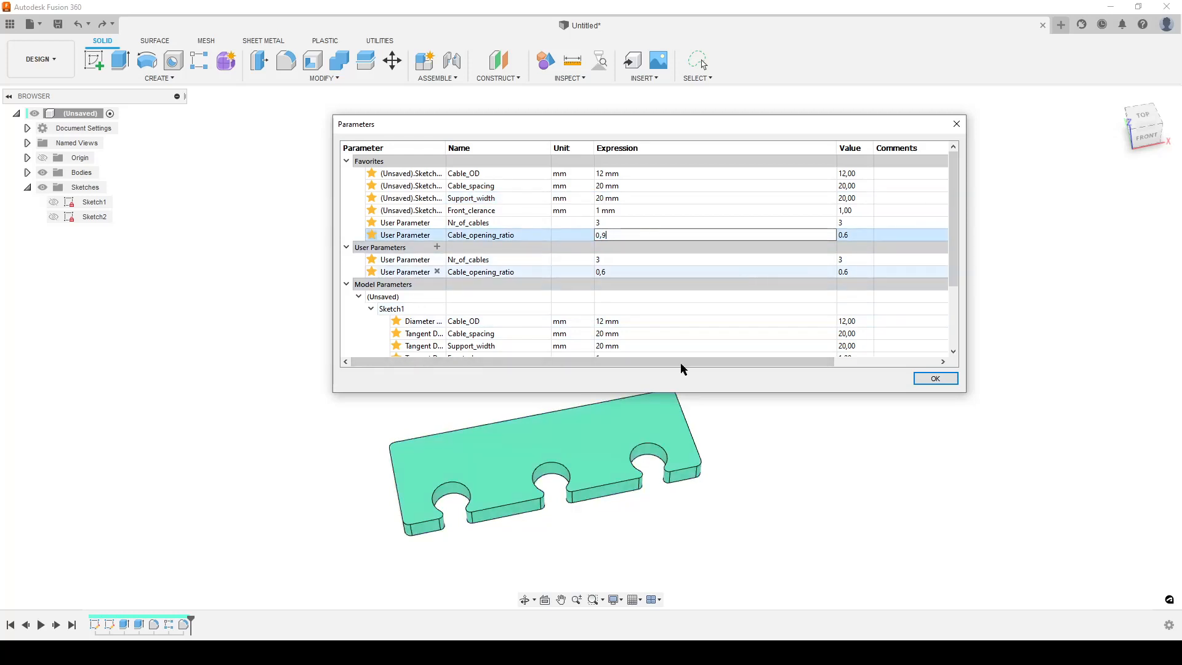
{"action": "key", "text": "Return"}
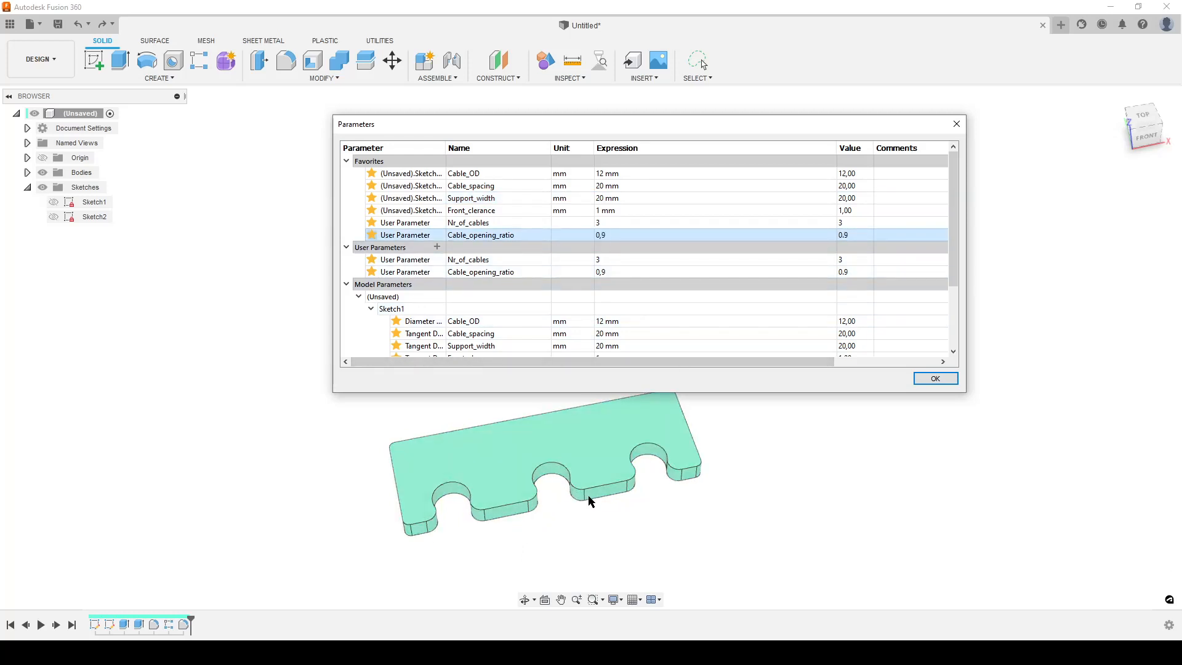
{"action": "double_click", "coordinate": [625, 239]}
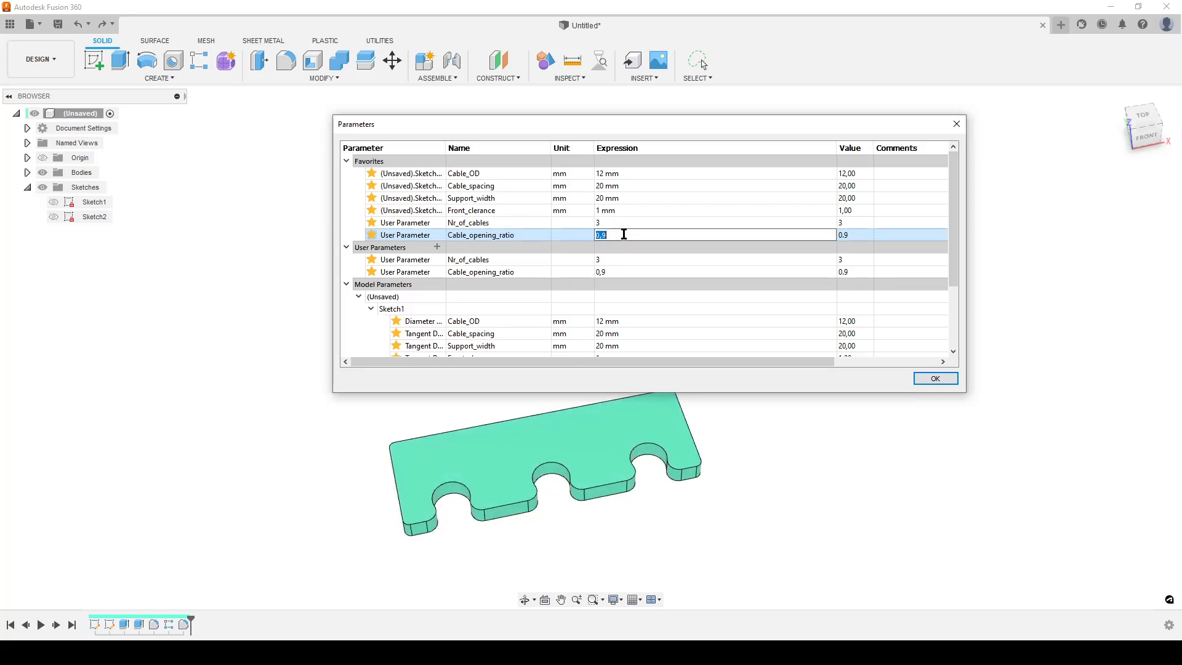
{"action": "key", "text": "BackSpace"}
{"action": "type", "text": "75"}
{"action": "key", "text": "Return"}
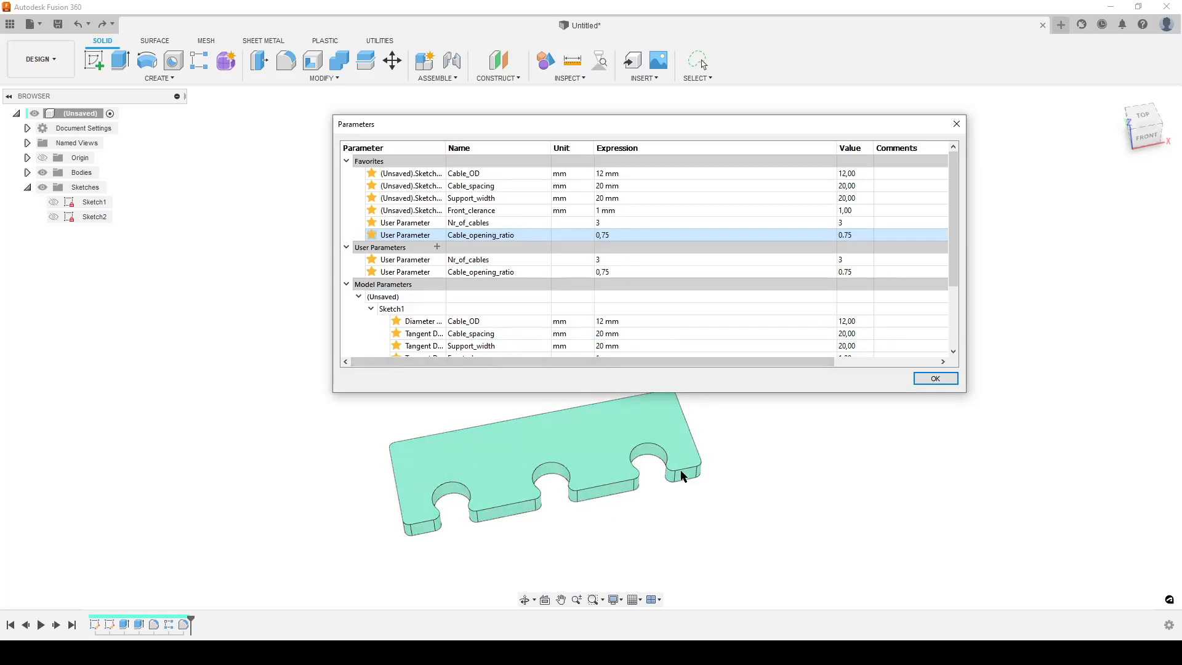
{"action": "left_click", "coordinate": [933, 380]}
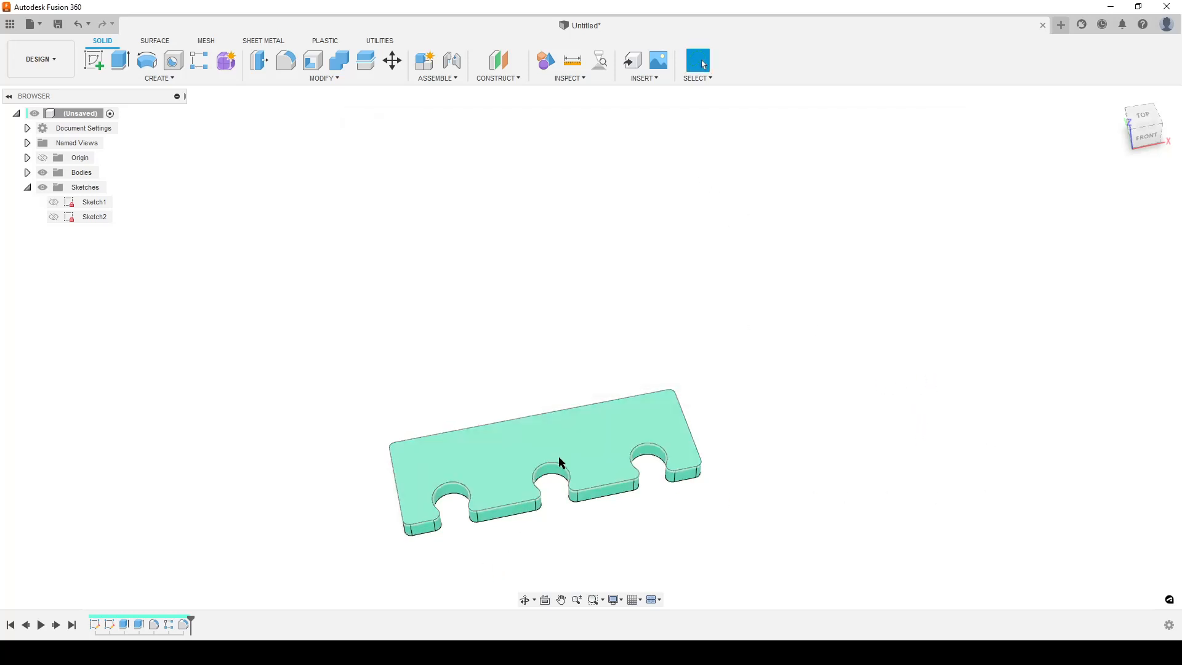
- Start a new design with a component named Cable Holder, expand it, then return to the reference image
{"action": "middle_click_drag", "start_coordinate": [558, 455], "coordinate": [480, 335]}
{"action": "scroll", "coordinate": [491, 349], "scroll_direction": "up", "scroll_amount": 2}
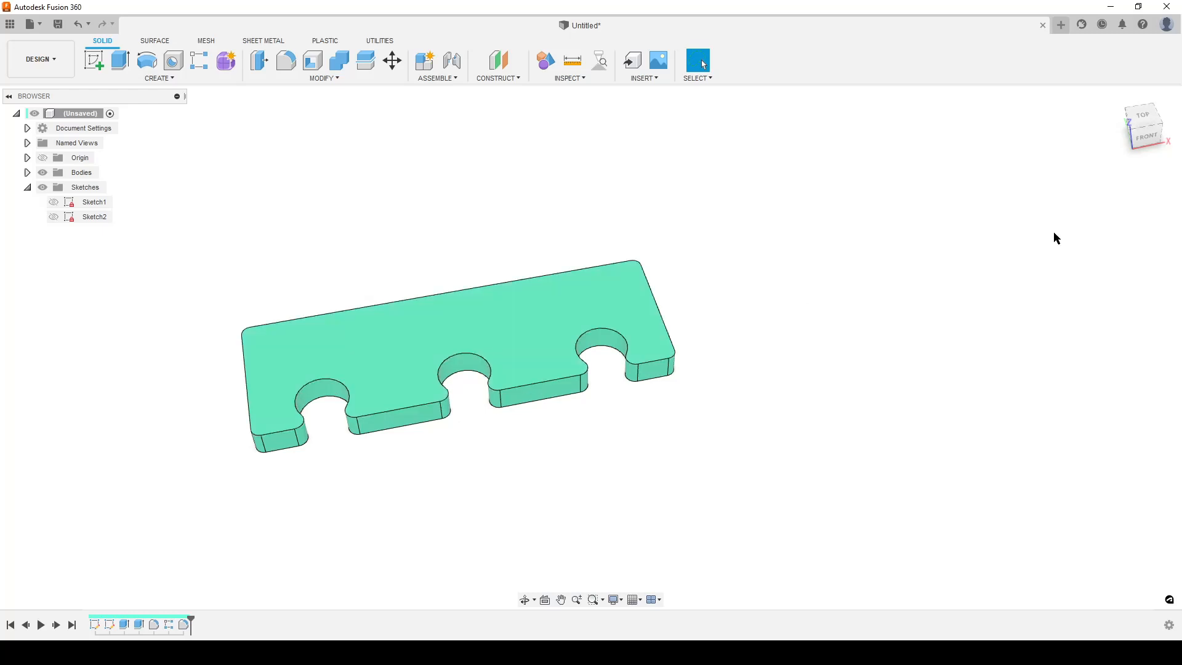
{"action": "left_click", "coordinate": [1060, 25]}
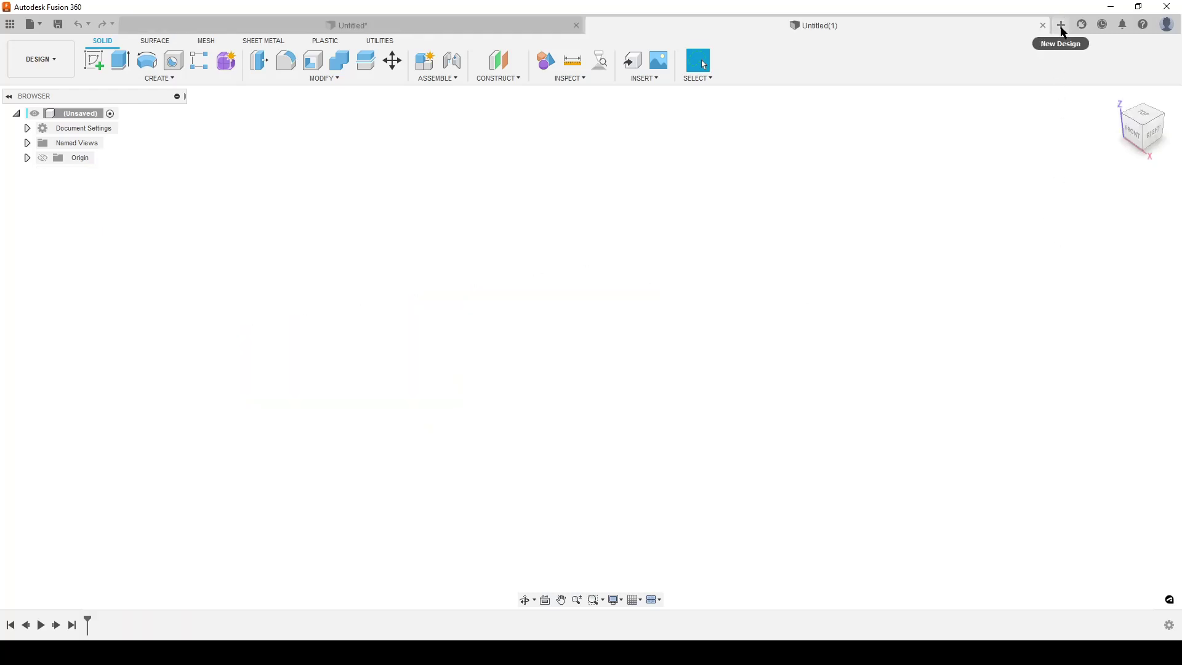
{"action": "right_click", "coordinate": [84, 113]}
{"action": "left_click", "coordinate": [123, 120]}
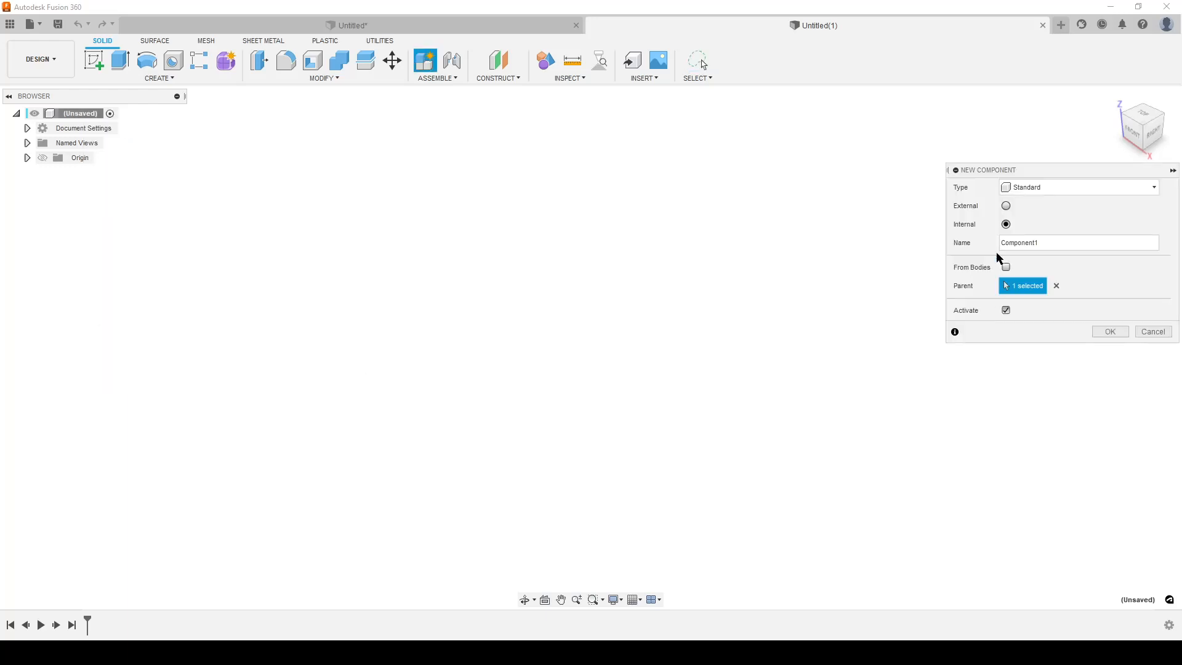
{"action": "left_click_drag", "start_coordinate": [1051, 242], "coordinate": [917, 241]}
{"action": "type", "text": "Cable Holder"}
{"action": "left_click", "coordinate": [1110, 331]}
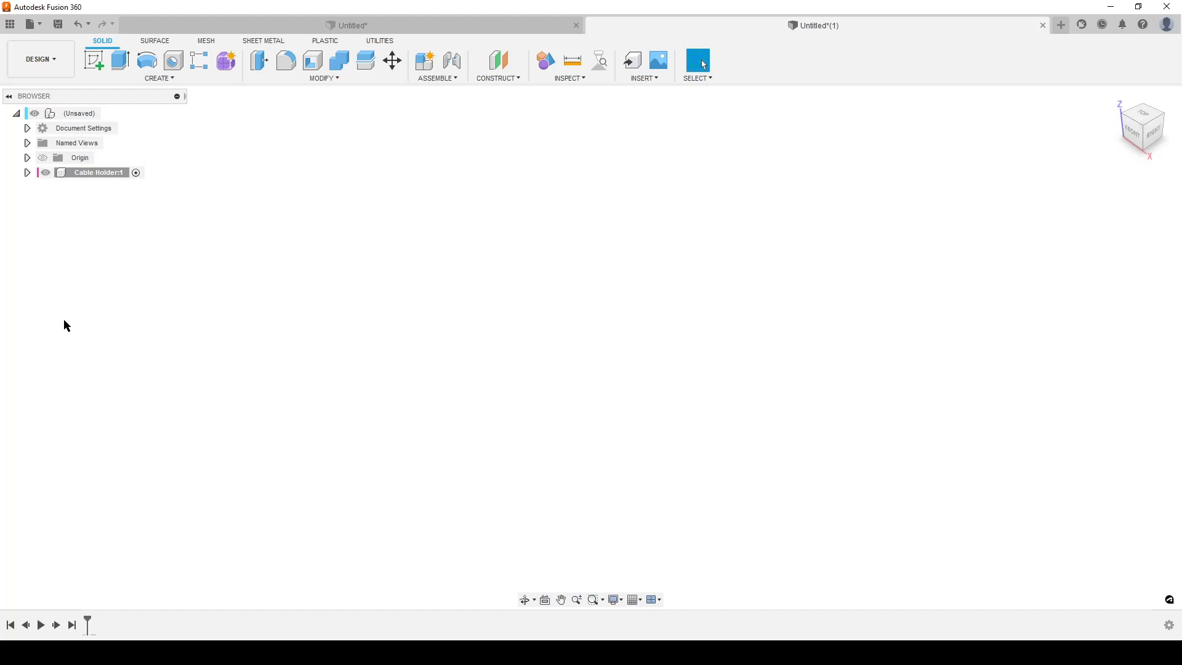
{"action": "left_click", "coordinate": [27, 173]}
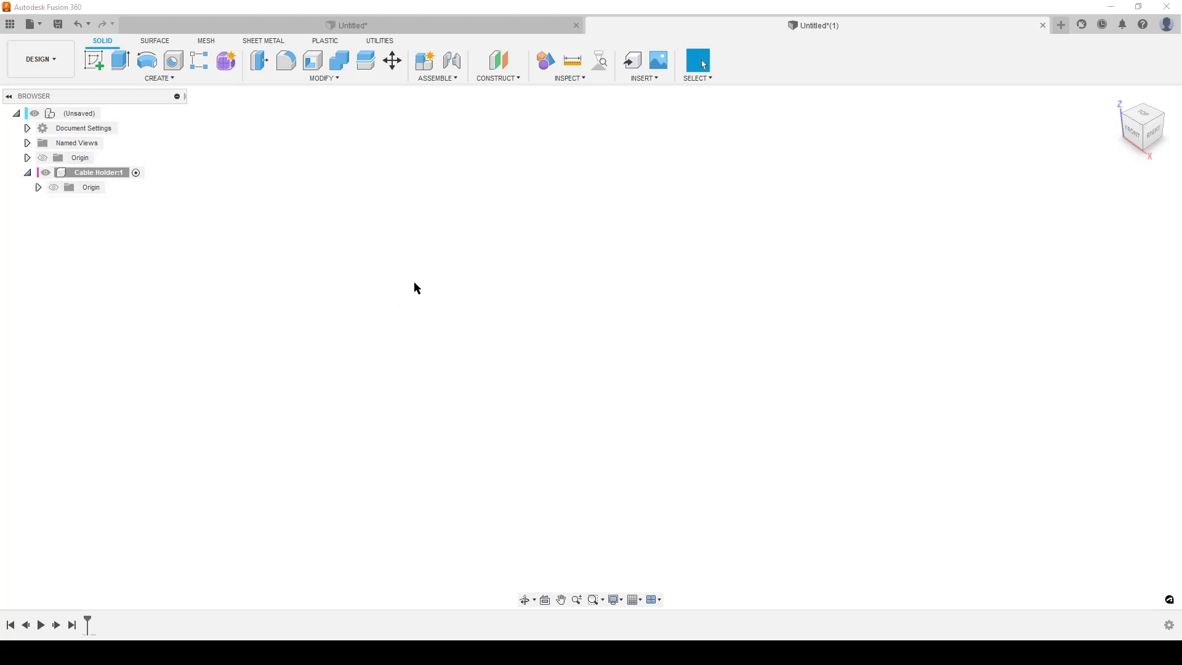
{"action": "key", "text": "alt+Tab"}
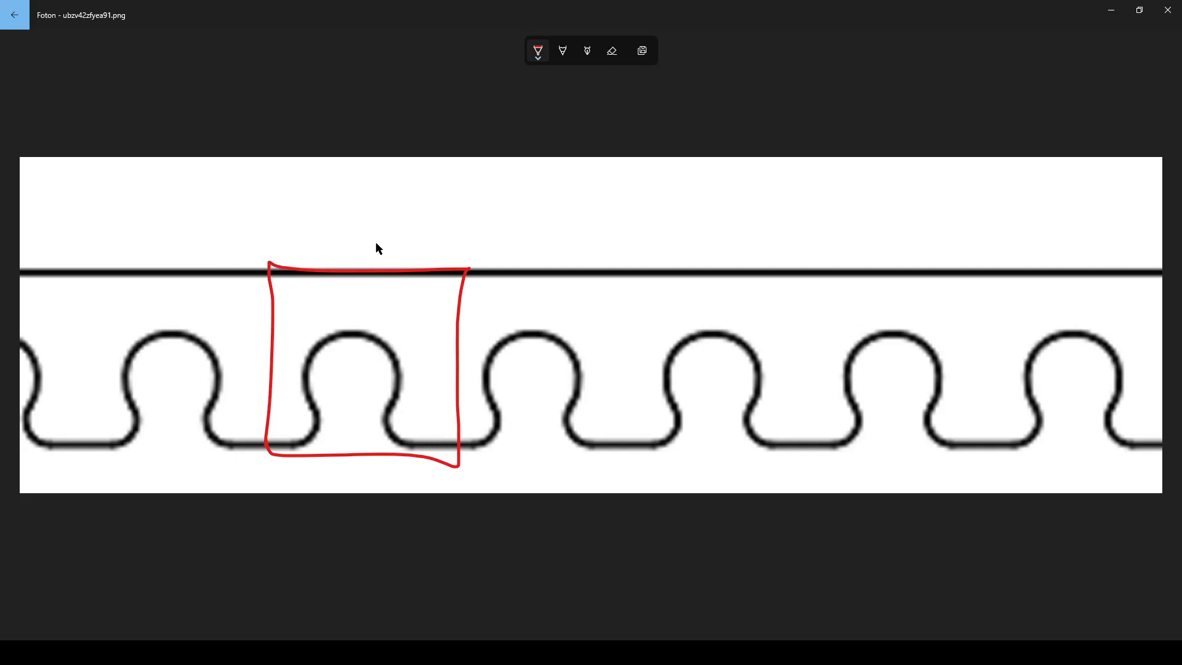
- In green, circle the fourth bump with drop lines and a diameter arrow
{"action": "left_click", "coordinate": [538, 55]}
{"action": "left_click", "coordinate": [494, 169]}
{"action": "left_click_drag", "start_coordinate": [712, 329], "coordinate": [678, 415]}
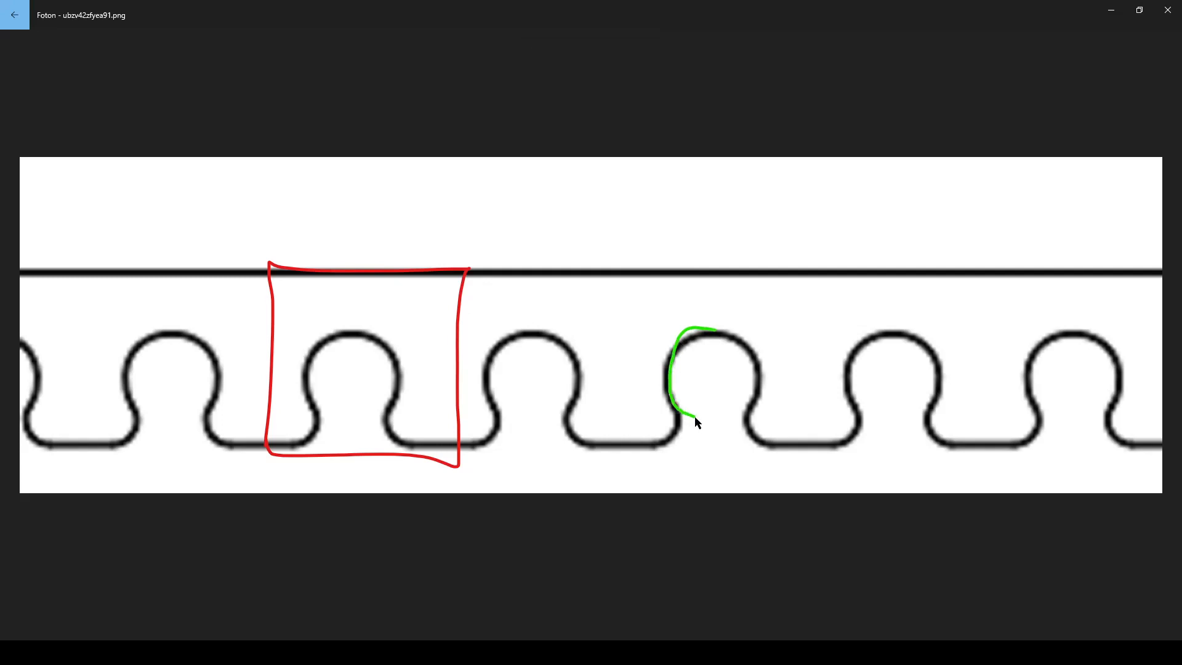
{"action": "left_click_drag", "start_coordinate": [768, 387], "coordinate": [712, 331]}
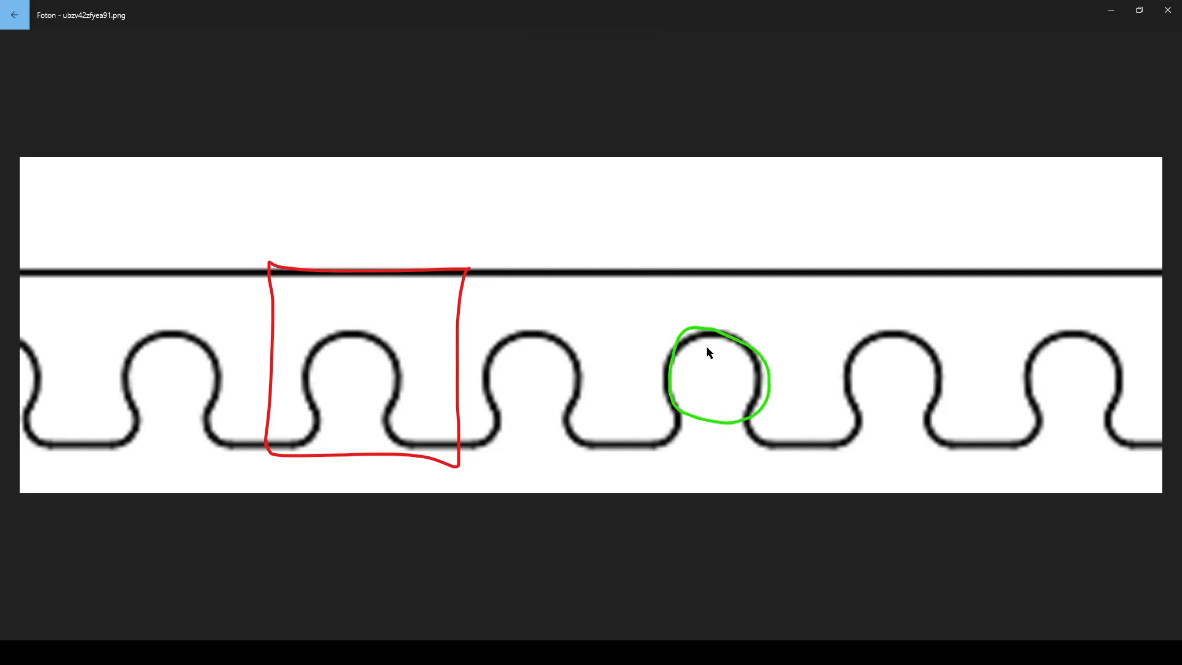
{"action": "left_click_drag", "start_coordinate": [681, 409], "coordinate": [680, 442]}
{"action": "left_click_drag", "start_coordinate": [748, 409], "coordinate": [744, 432]}
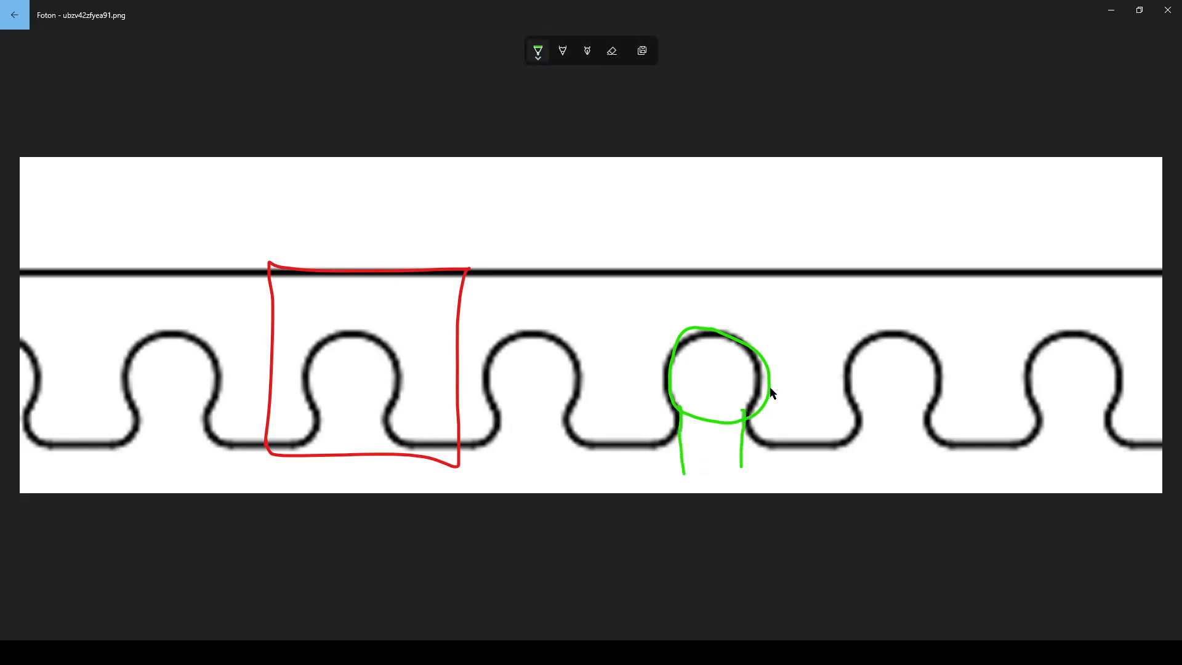
{"action": "mouse_move", "coordinate": [684, 446]}
{"action": "left_mouse_down"}
{"action": "mouse_move", "coordinate": [734, 442]}
{"action": "mouse_move", "coordinate": [697, 434]}
{"action": "left_mouse_up"}
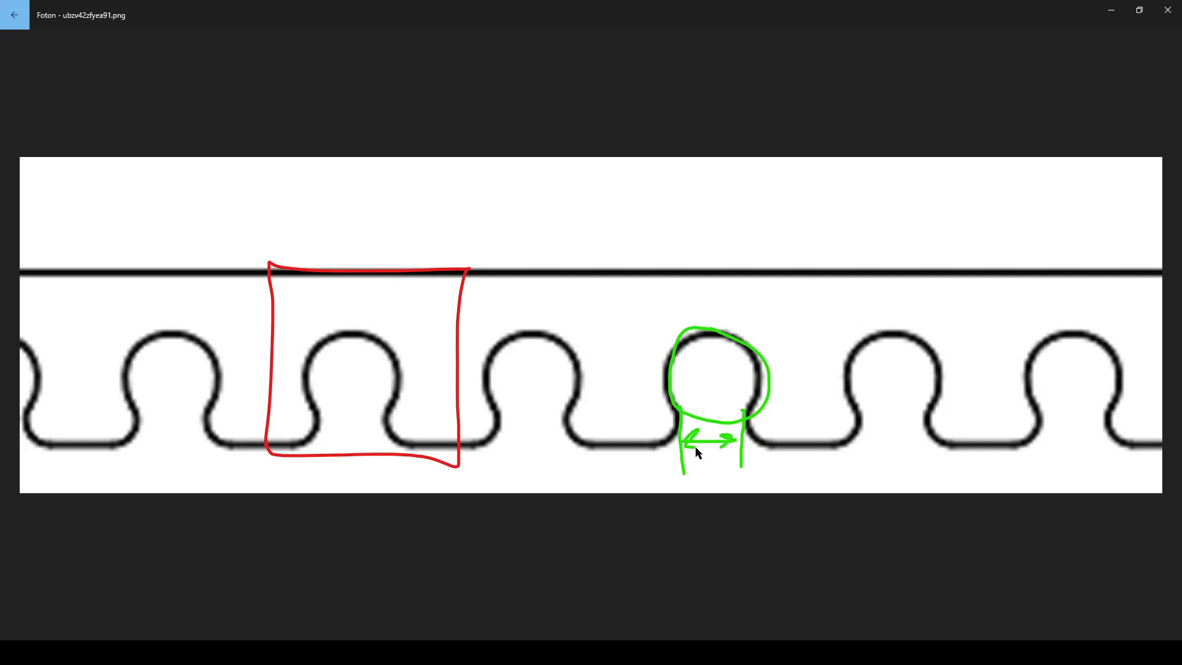
{"action": "mouse_move", "coordinate": [688, 356]}
{"action": "left_mouse_down"}
{"action": "mouse_move", "coordinate": [753, 397]}
{"action": "mouse_move", "coordinate": [691, 355]}
{"action": "left_mouse_up"}
{"action": "left_click_drag", "start_coordinate": [691, 355], "coordinate": [713, 364]}
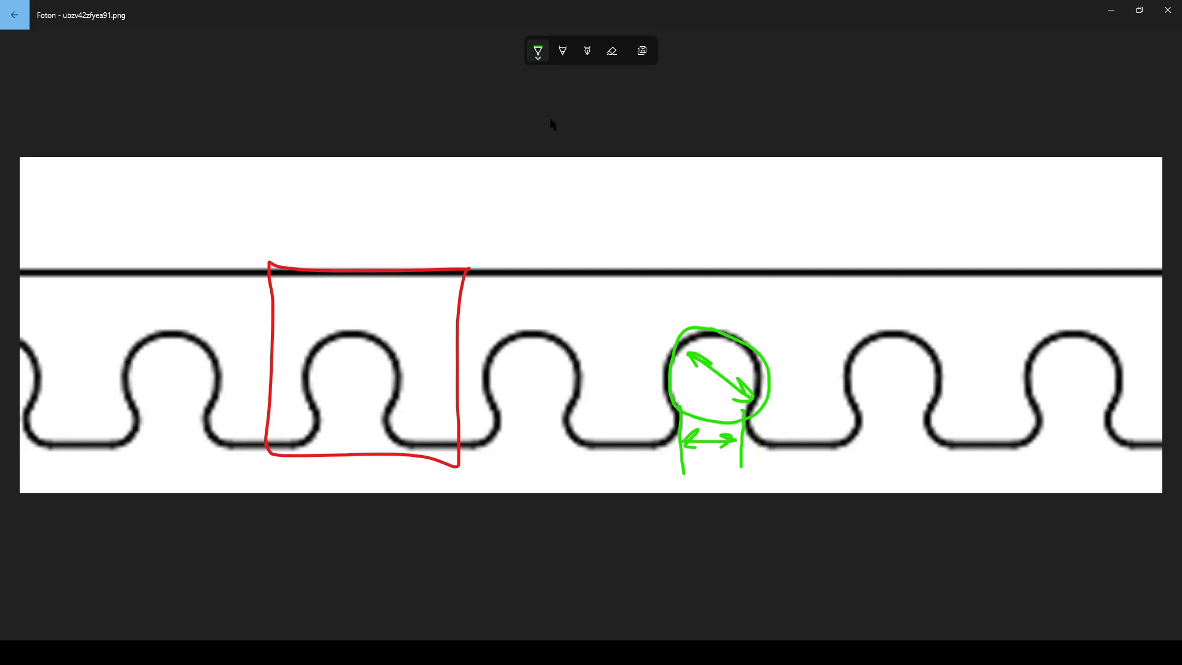
- In yellow, mark cutout widths and the gaps between neighbouring cutouts with arrows
{"action": "left_click", "coordinate": [538, 56]}
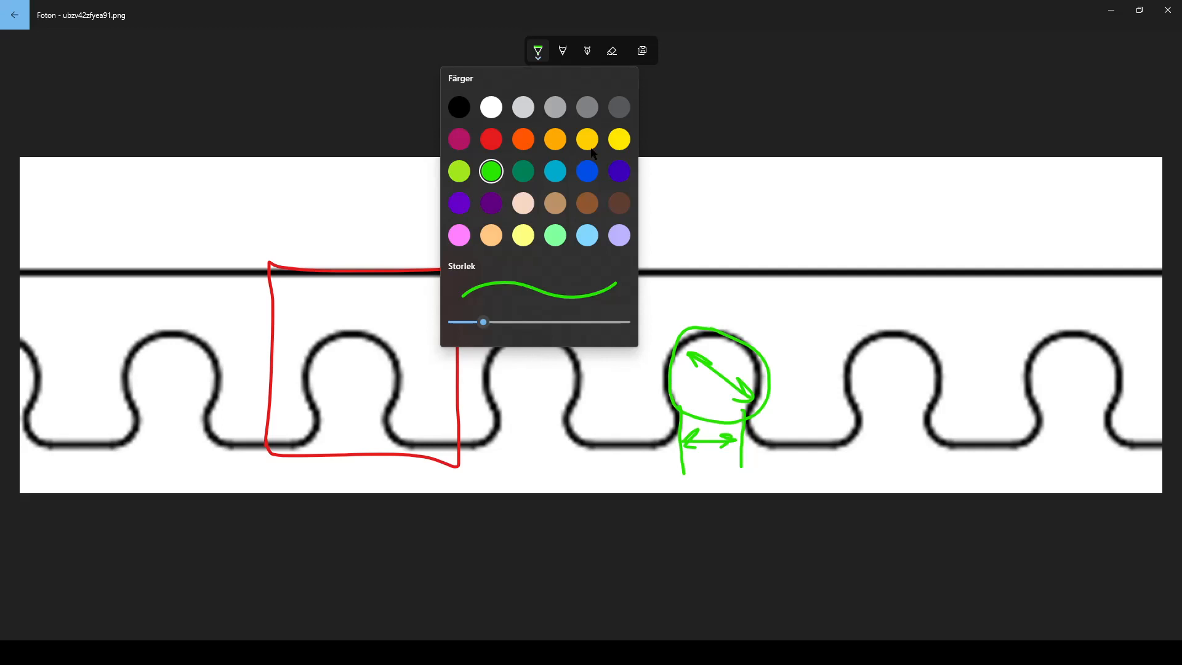
{"action": "left_click", "coordinate": [619, 139]}
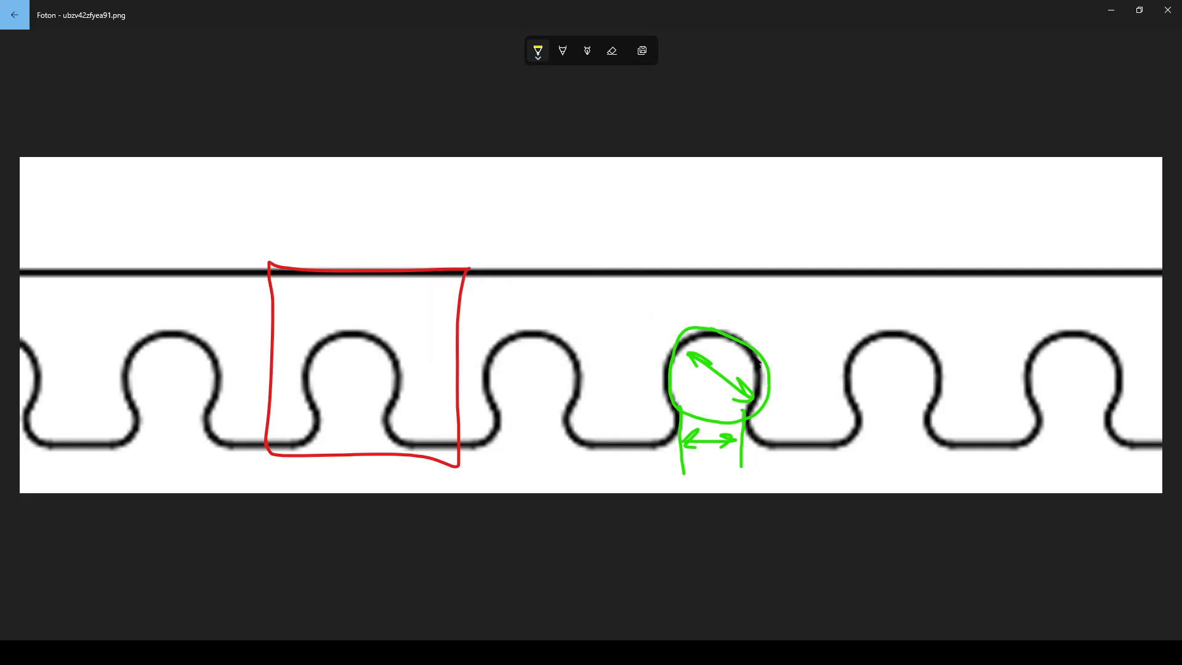
{"action": "left_click_drag", "start_coordinate": [757, 351], "coordinate": [765, 391]}
{"action": "left_click_drag", "start_coordinate": [855, 354], "coordinate": [843, 395]}
{"action": "mouse_move", "coordinate": [775, 376]}
{"action": "left_mouse_down"}
{"action": "mouse_move", "coordinate": [834, 372]}
{"action": "mouse_move", "coordinate": [775, 386]}
{"action": "left_mouse_up"}
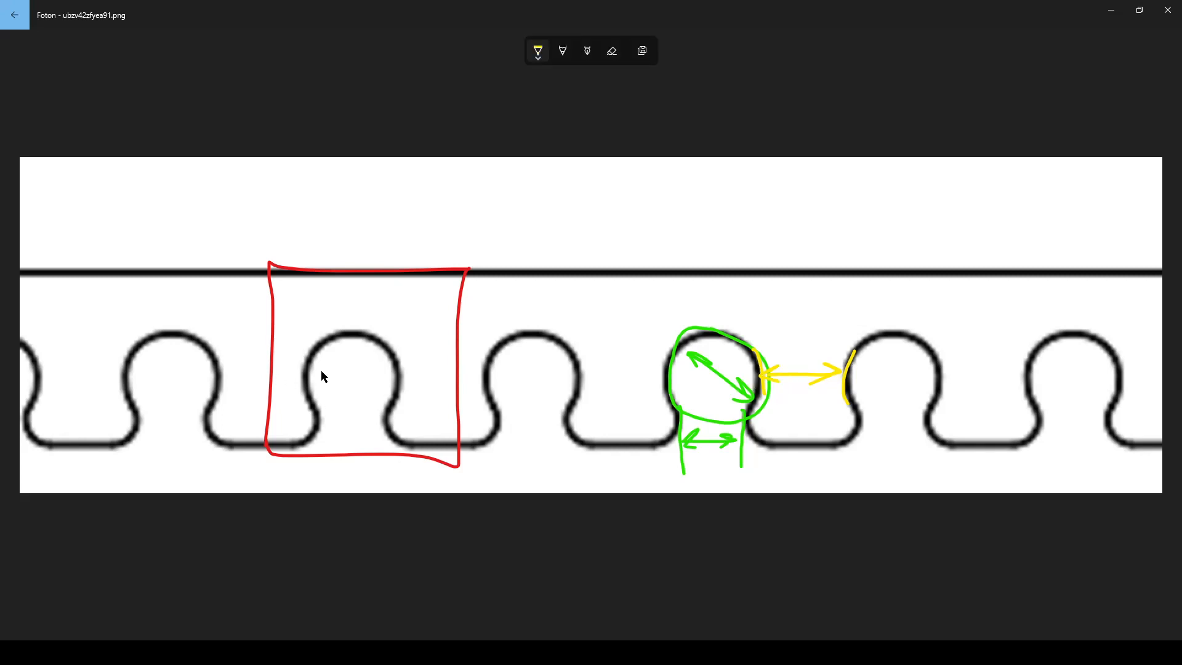
{"action": "mouse_move", "coordinate": [311, 372]}
{"action": "left_mouse_down"}
{"action": "mouse_move", "coordinate": [357, 371]}
{"action": "mouse_move", "coordinate": [318, 371]}
{"action": "left_mouse_up"}
{"action": "mouse_move", "coordinate": [404, 375]}
{"action": "left_mouse_down"}
{"action": "mouse_move", "coordinate": [480, 373]}
{"action": "mouse_move", "coordinate": [408, 380]}
{"action": "mouse_move", "coordinate": [470, 379]}
{"action": "left_mouse_up"}
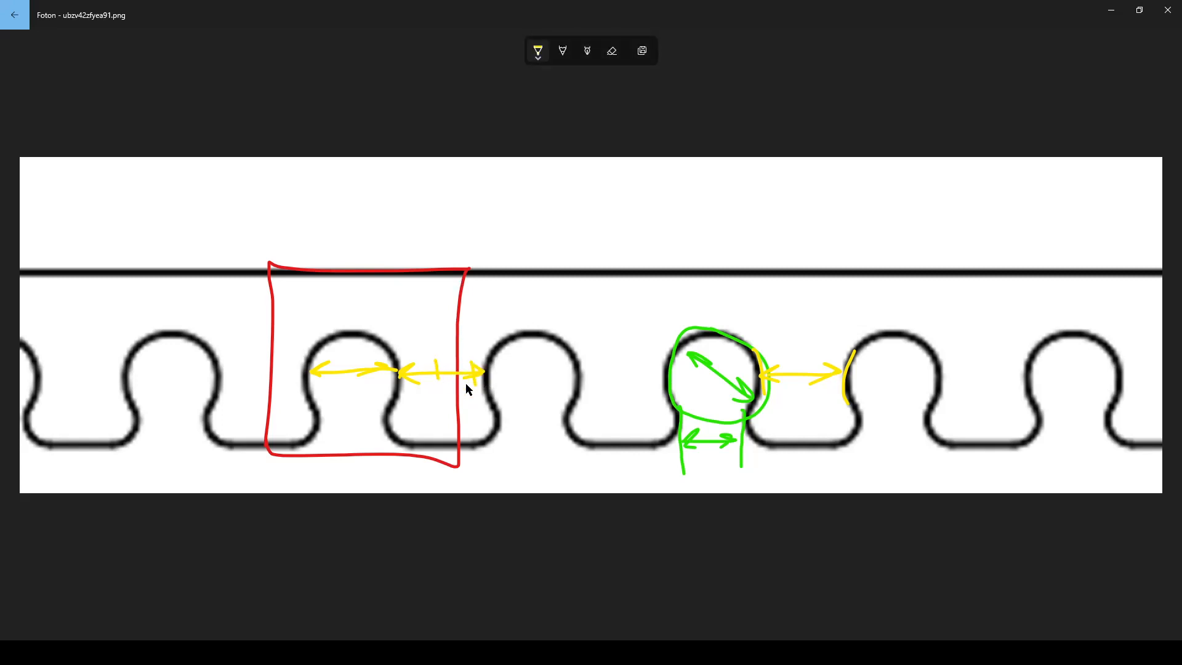
{"action": "left_click_drag", "start_coordinate": [305, 373], "coordinate": [275, 371]}
- Draw braces over the boxed cutout labelled D, S and D+S, plus an offset pitch brace
{"action": "left_click_drag", "start_coordinate": [265, 254], "coordinate": [358, 231]}
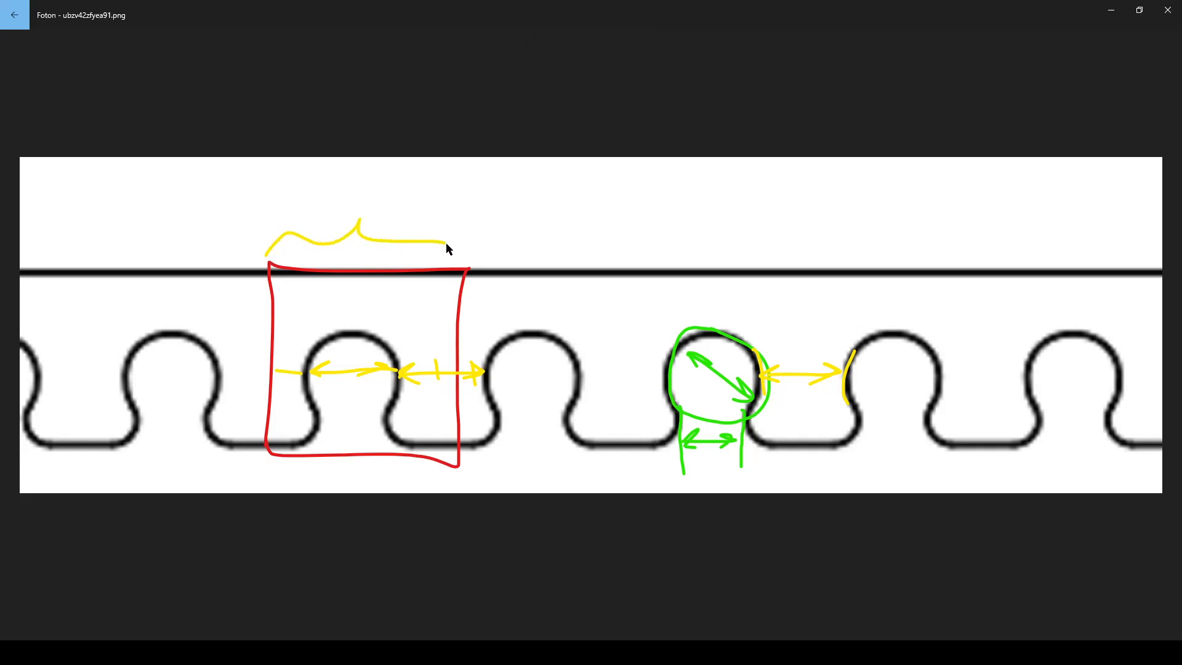
{"action": "left_click_drag", "start_coordinate": [450, 244], "coordinate": [466, 268]}
{"action": "left_click_drag", "start_coordinate": [347, 302], "coordinate": [357, 321]}
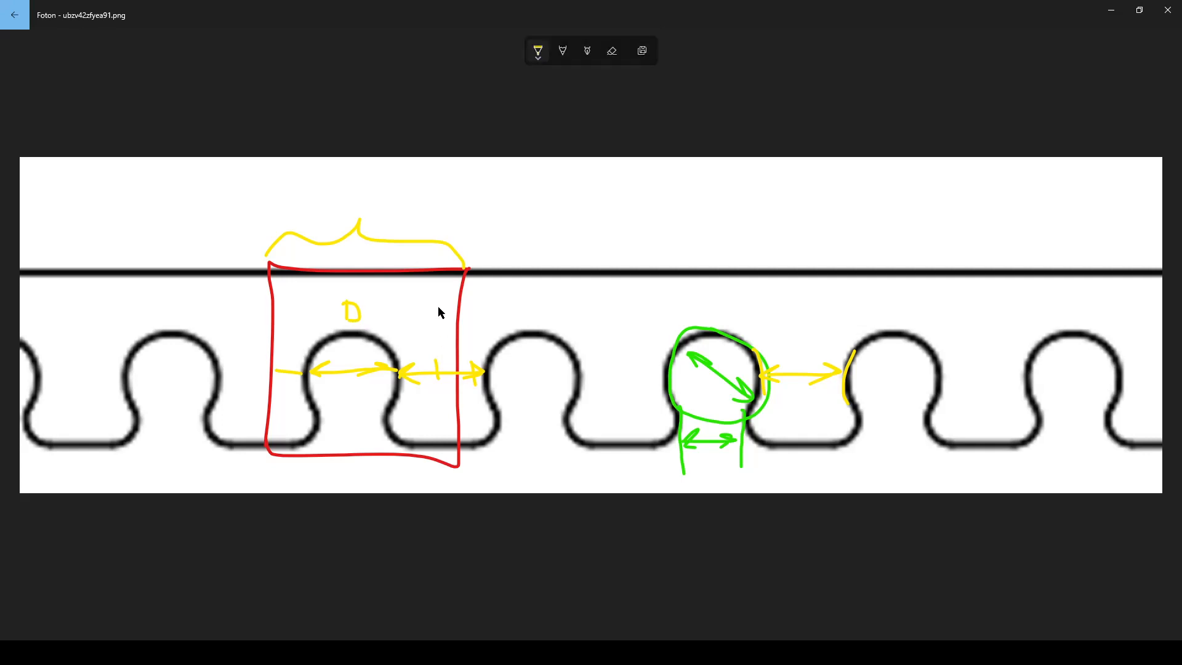
{"action": "left_click_drag", "start_coordinate": [436, 305], "coordinate": [419, 325]}
{"action": "left_click_drag", "start_coordinate": [333, 186], "coordinate": [331, 192]}
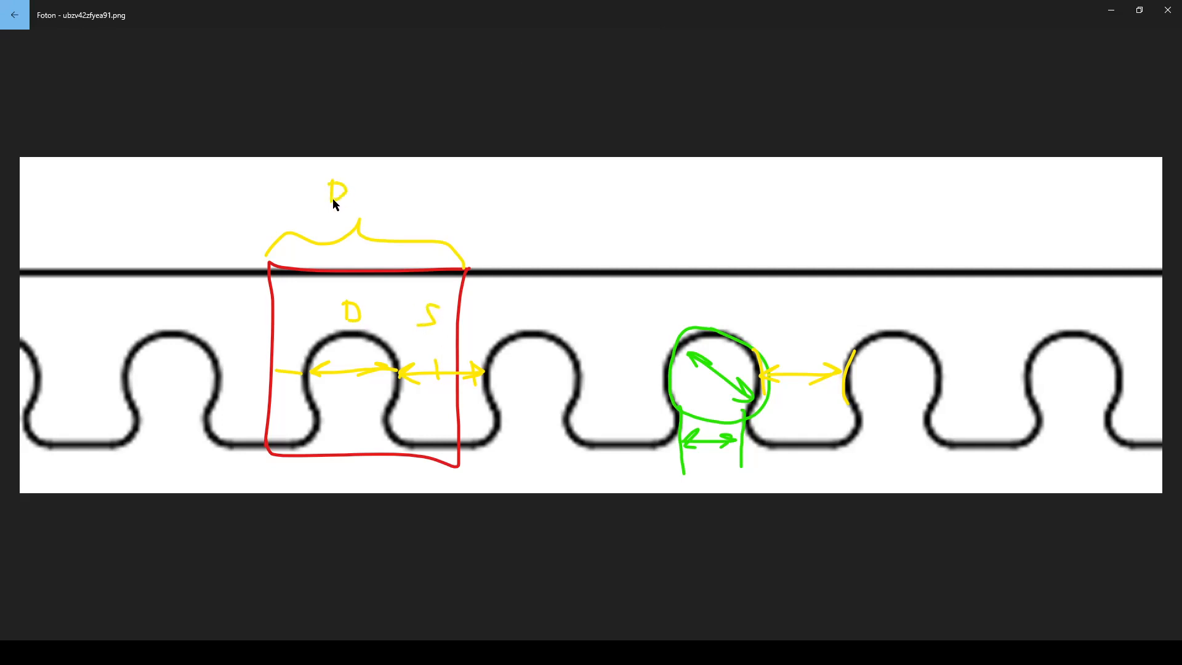
{"action": "mouse_move", "coordinate": [362, 181]}
{"action": "left_mouse_down"}
{"action": "mouse_move", "coordinate": [363, 205]}
{"action": "mouse_move", "coordinate": [383, 192]}
{"action": "left_mouse_up"}
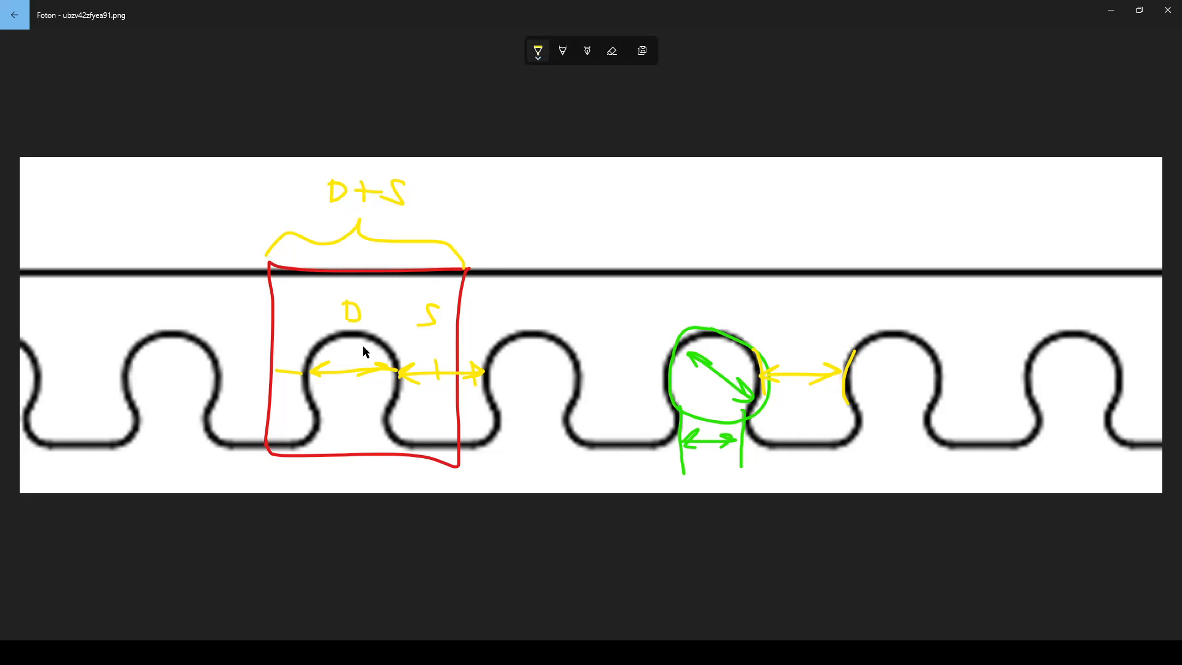
{"action": "left_click_drag", "start_coordinate": [361, 272], "coordinate": [450, 211]}
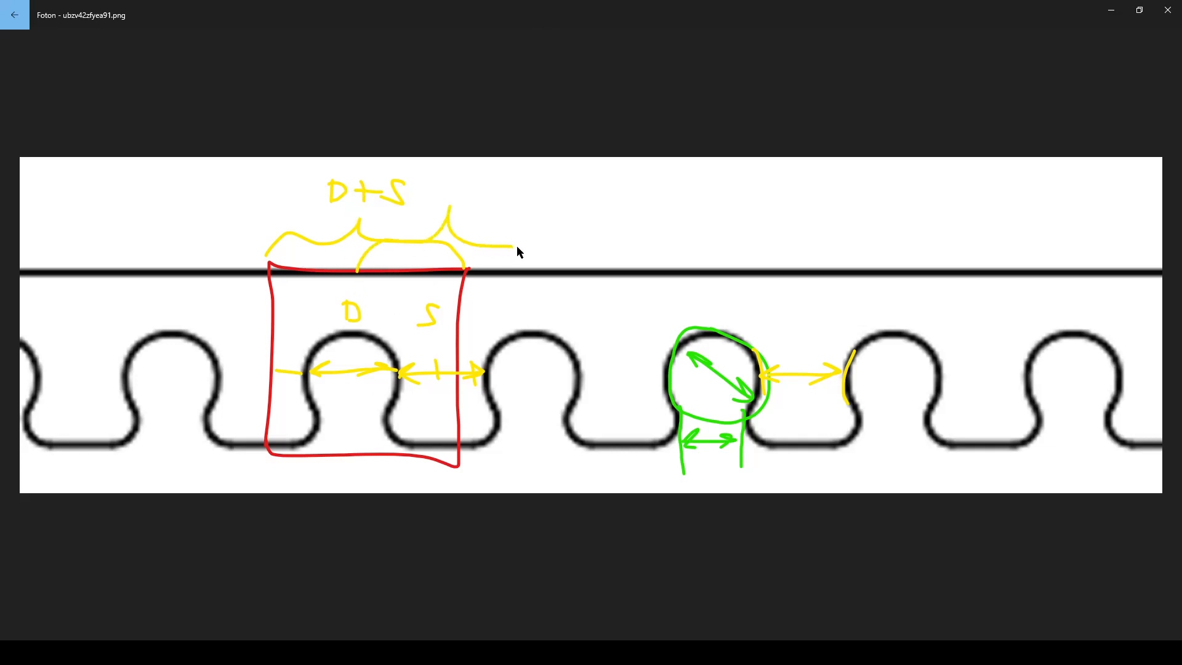
{"action": "left_click_drag", "start_coordinate": [521, 246], "coordinate": [542, 348]}
{"action": "left_click_drag", "start_coordinate": [358, 272], "coordinate": [360, 364]}
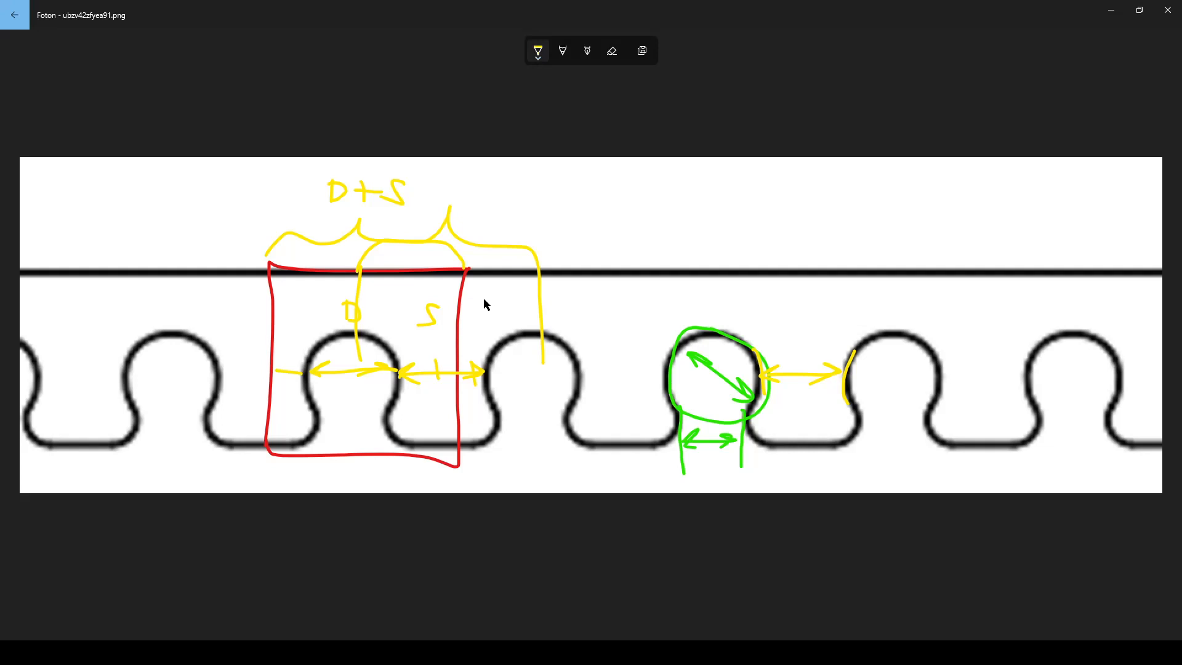
- With a thin blue pen, trace the leftmost cutout with baseline, diameter arrow and full bar-height bracket
{"action": "left_click", "coordinate": [538, 52]}
{"action": "left_click_drag", "start_coordinate": [498, 322], "coordinate": [482, 322]}
{"action": "left_click", "coordinate": [579, 172]}
{"action": "mouse_move", "coordinate": [164, 335]}
{"action": "left_mouse_down"}
{"action": "mouse_move", "coordinate": [129, 405]}
{"action": "mouse_move", "coordinate": [155, 425]}
{"action": "mouse_move", "coordinate": [159, 339]}
{"action": "left_mouse_up"}
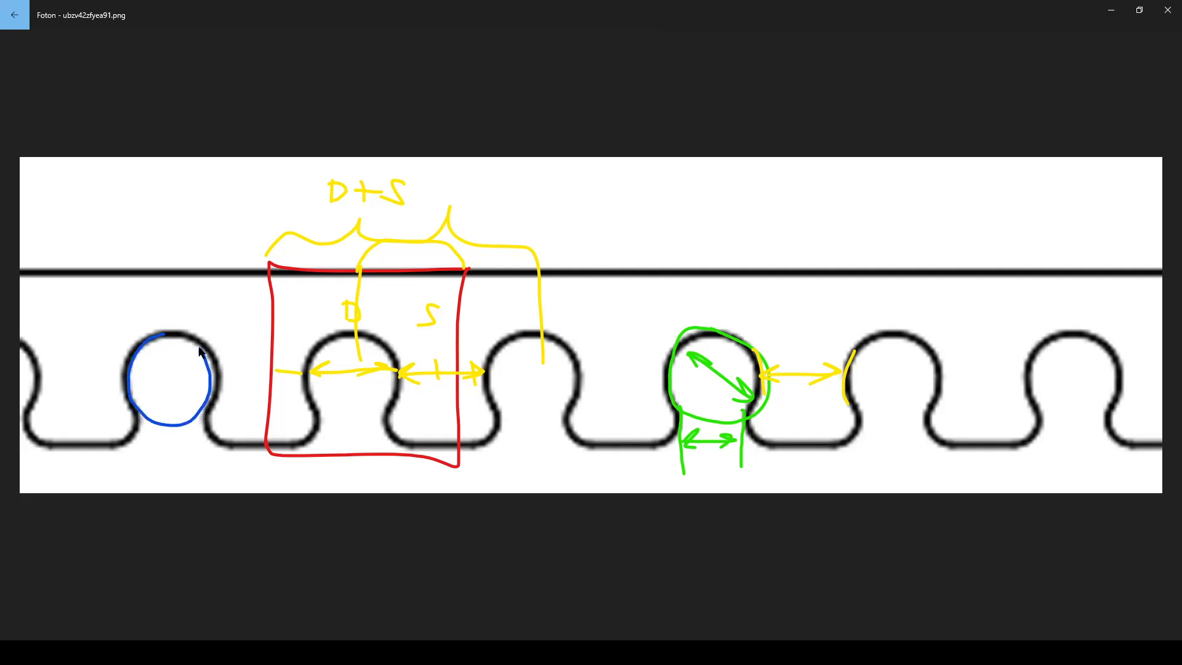
{"action": "left_click_drag", "start_coordinate": [93, 449], "coordinate": [233, 457]}
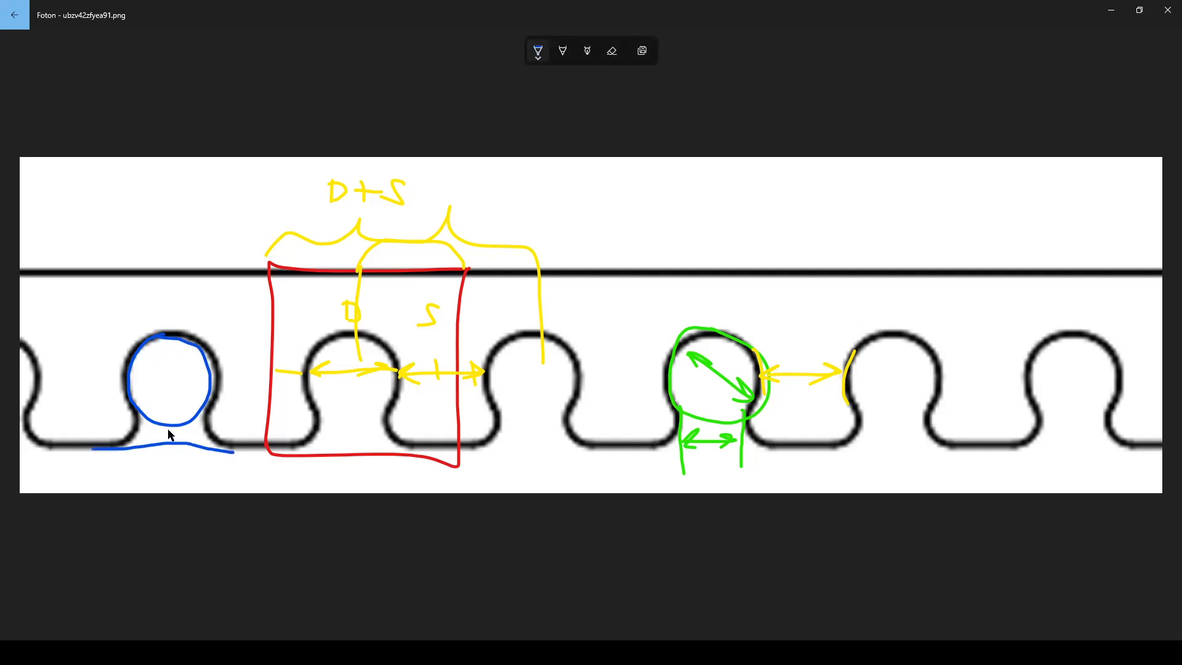
{"action": "left_click_drag", "start_coordinate": [169, 427], "coordinate": [172, 440]}
{"action": "mouse_move", "coordinate": [167, 331]}
{"action": "left_mouse_down"}
{"action": "mouse_move", "coordinate": [168, 273]}
{"action": "mouse_move", "coordinate": [181, 294]}
{"action": "left_mouse_up"}
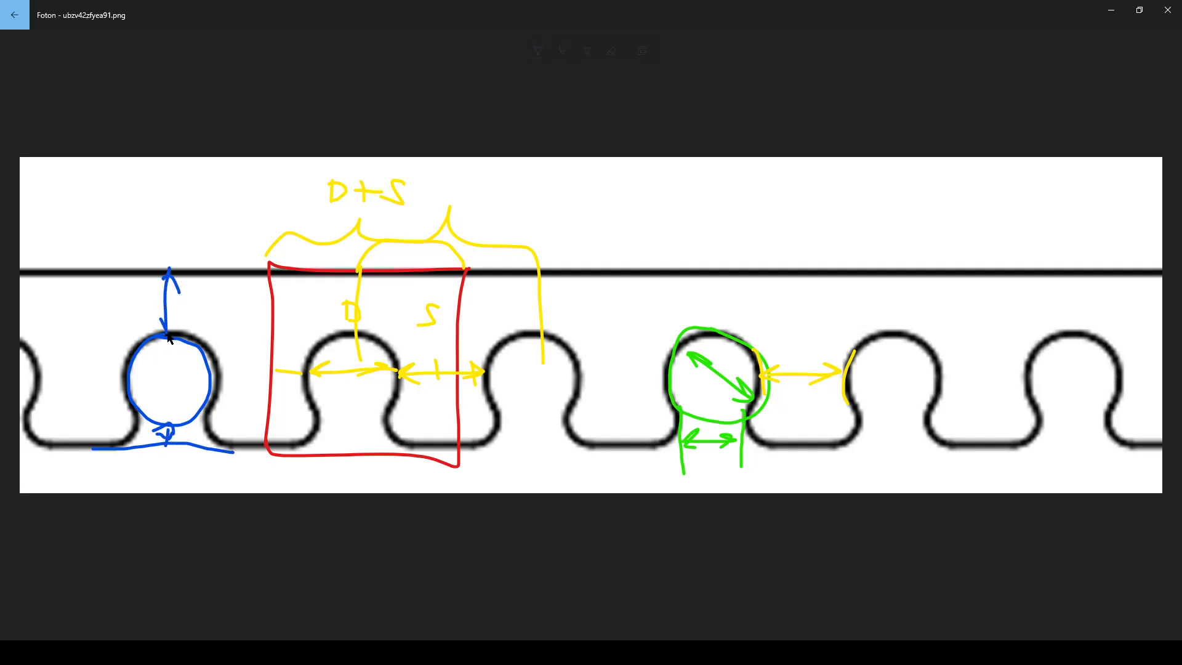
{"action": "mouse_move", "coordinate": [170, 338]}
{"action": "left_mouse_down"}
{"action": "mouse_move", "coordinate": [179, 325]}
{"action": "mouse_move", "coordinate": [170, 414]}
{"action": "mouse_move", "coordinate": [177, 406]}
{"action": "left_mouse_up"}
{"action": "left_click_drag", "start_coordinate": [161, 358], "coordinate": [175, 359]}
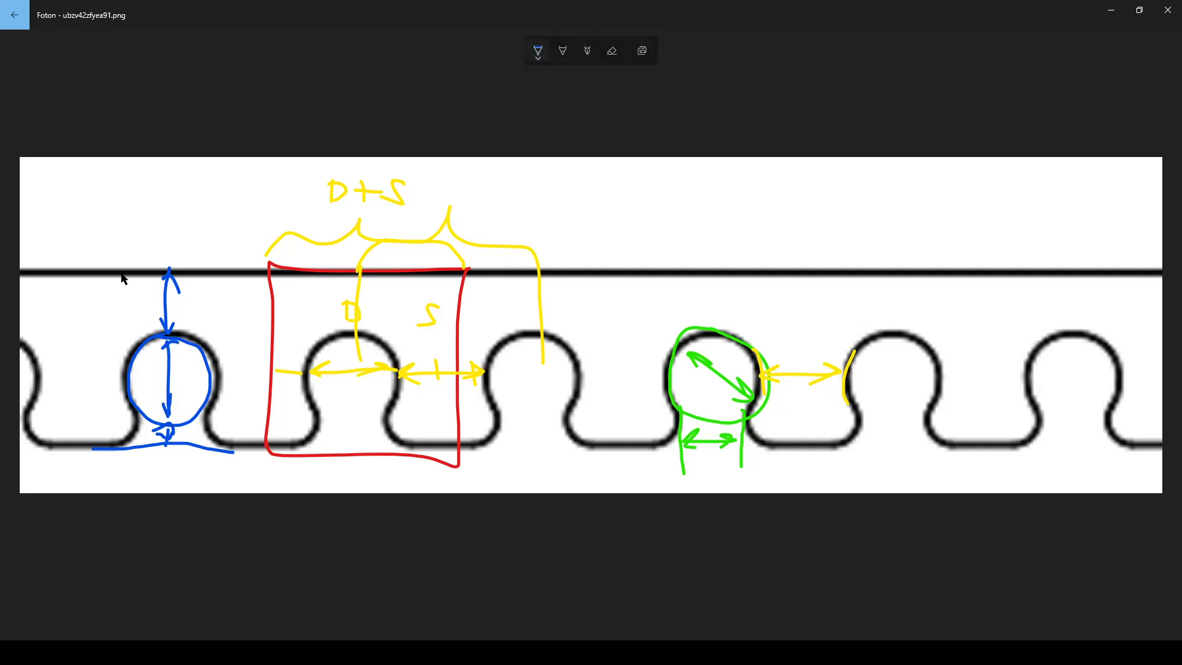
{"action": "mouse_move", "coordinate": [120, 273]}
{"action": "left_mouse_down"}
{"action": "mouse_move", "coordinate": [87, 406]}
{"action": "mouse_move", "coordinate": [109, 460]}
{"action": "left_mouse_up"}
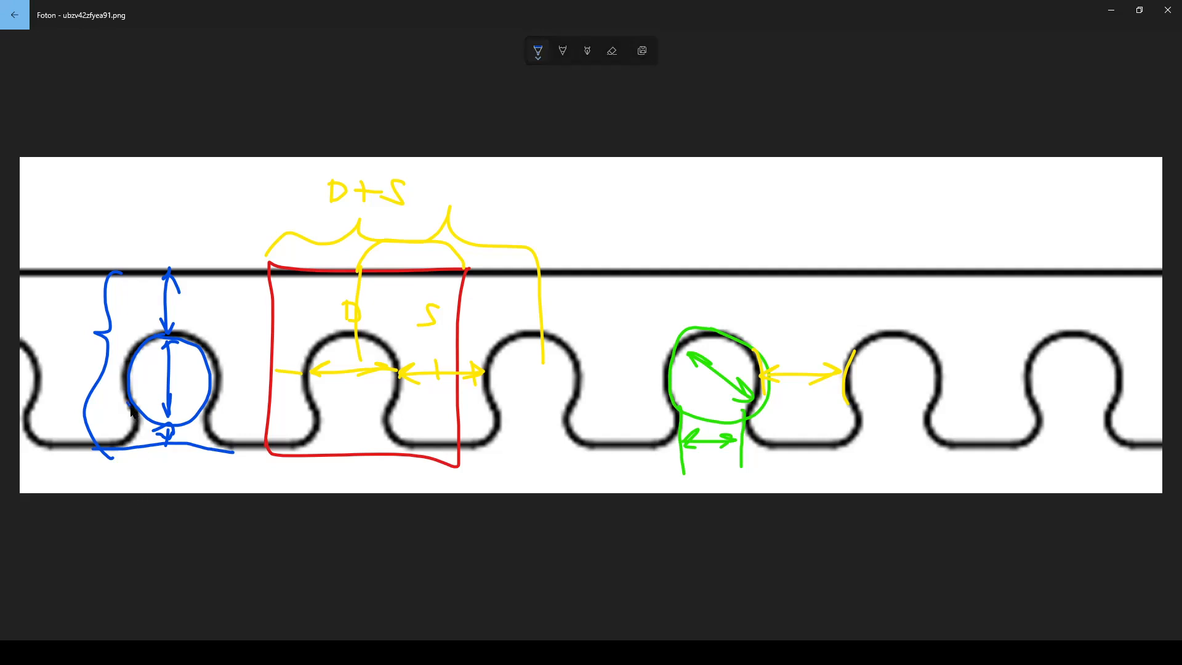
{"action": "left_click_drag", "start_coordinate": [211, 413], "coordinate": [220, 451]}
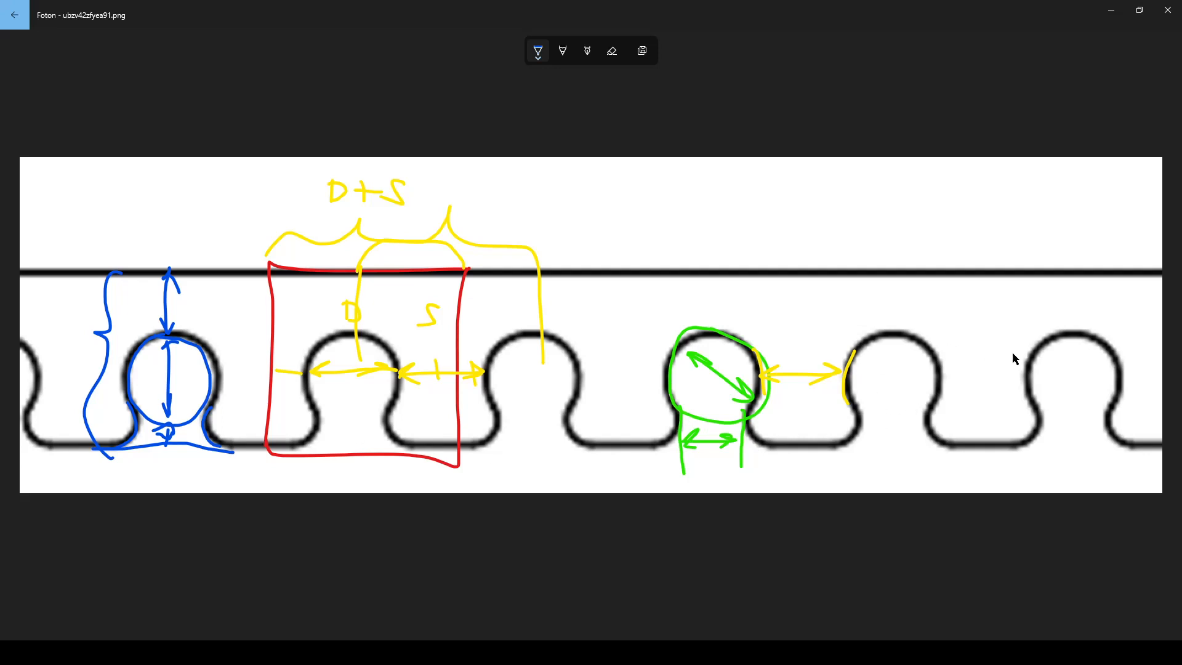
- Outline the rightmost cutout in blue with side lines and an extended baseline
{"action": "mouse_move", "coordinate": [1059, 340]}
{"action": "left_mouse_down"}
{"action": "mouse_move", "coordinate": [1038, 370]}
{"action": "mouse_move", "coordinate": [1042, 411]}
{"action": "mouse_move", "coordinate": [1089, 422]}
{"action": "mouse_move", "coordinate": [1124, 390]}
{"action": "mouse_move", "coordinate": [1103, 338]}
{"action": "mouse_move", "coordinate": [1043, 323]}
{"action": "left_mouse_up"}
{"action": "left_click_drag", "start_coordinate": [1046, 411], "coordinate": [1050, 455]}
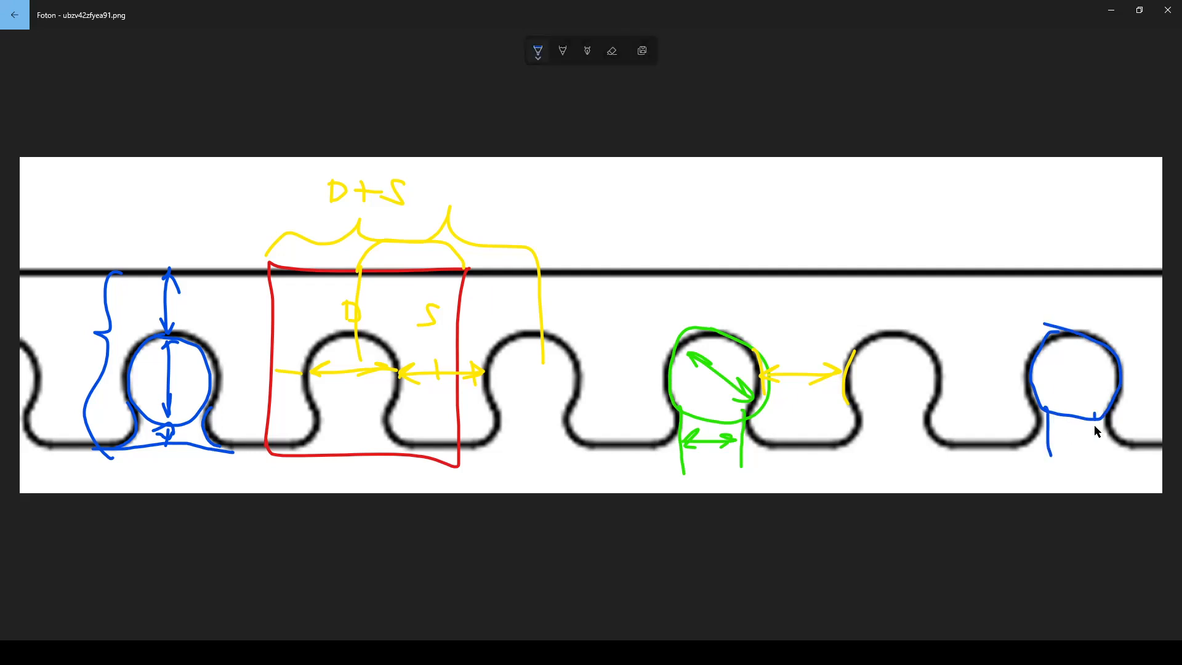
{"action": "mouse_move", "coordinate": [1100, 414]}
{"action": "left_mouse_down"}
{"action": "mouse_move", "coordinate": [1097, 467]}
{"action": "mouse_move", "coordinate": [971, 454]}
{"action": "left_mouse_up"}
{"action": "left_click_drag", "start_coordinate": [1093, 441], "coordinate": [1134, 447]}
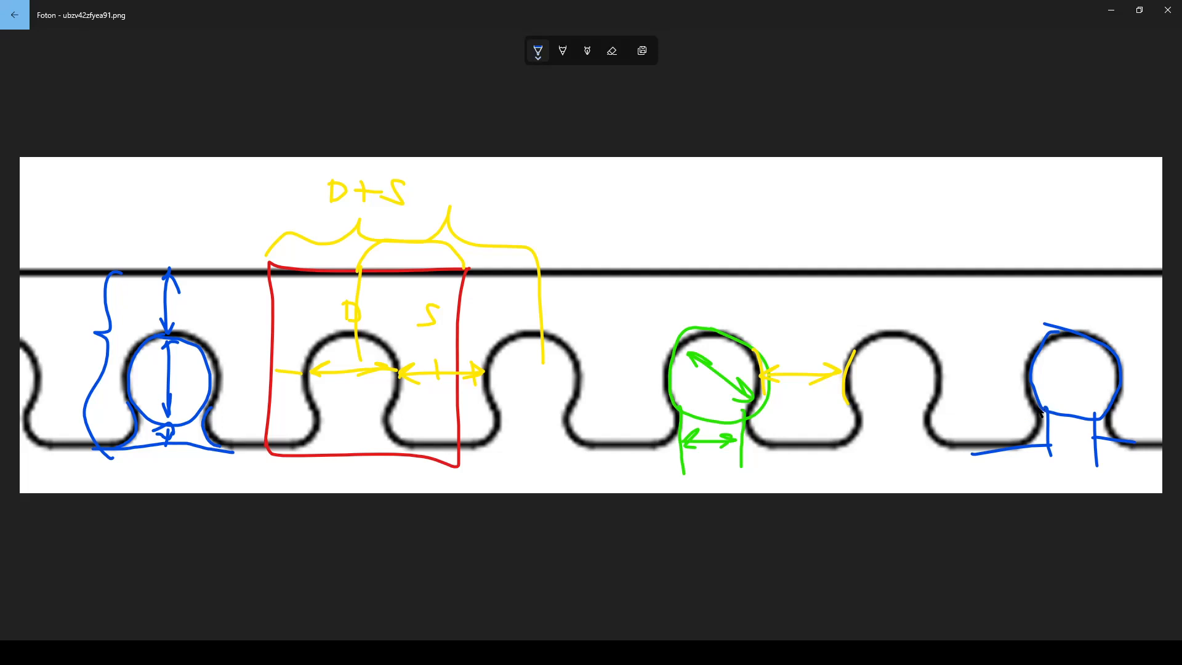
{"action": "mouse_move", "coordinate": [940, 402]}
{"action": "left_mouse_down"}
{"action": "mouse_move", "coordinate": [929, 435]}
{"action": "mouse_move", "coordinate": [977, 453]}
{"action": "mouse_move", "coordinate": [930, 415]}
{"action": "mouse_move", "coordinate": [942, 397]}
{"action": "left_mouse_up"}
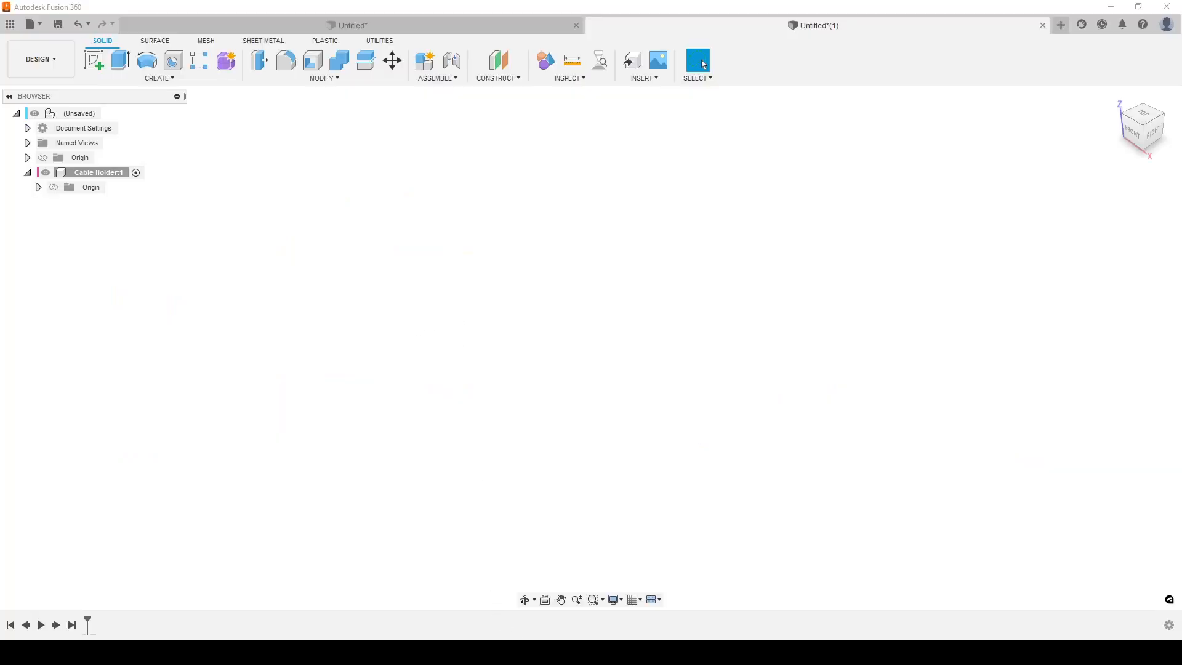
- Return to the design and start a new sketch on the top (XY) plane
{"action": "left_click", "coordinate": [529, 654]}
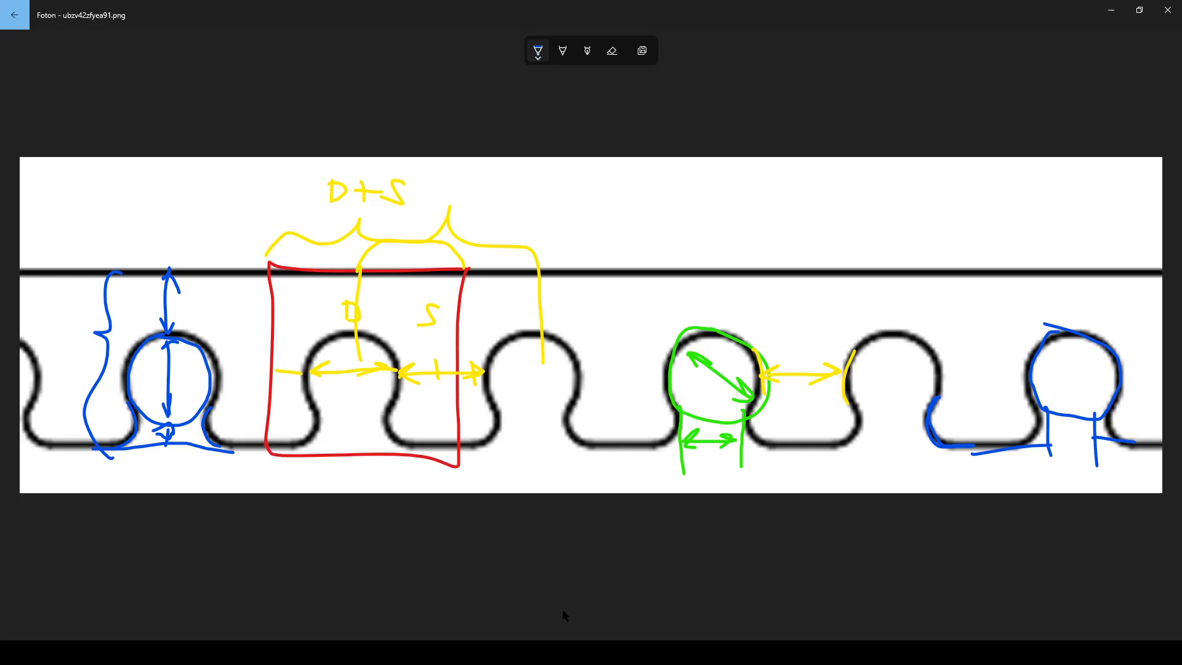
{"action": "key", "text": "alt+Tab"}
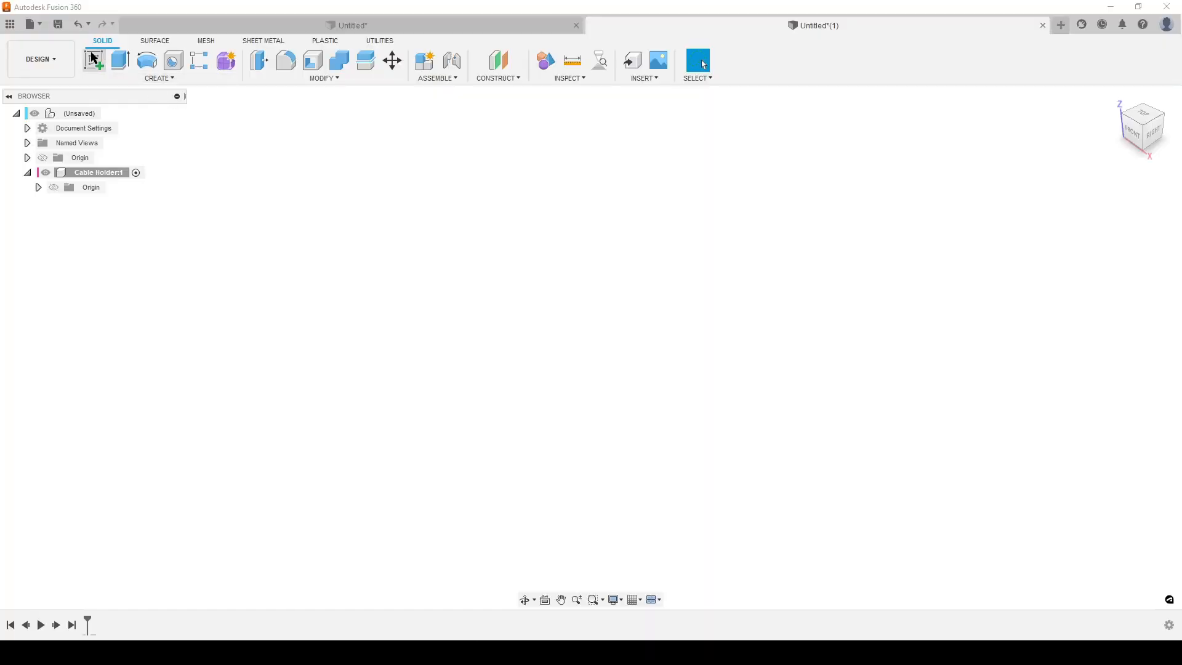
{"action": "left_click", "coordinate": [94, 61]}
{"action": "left_click", "coordinate": [653, 356]}
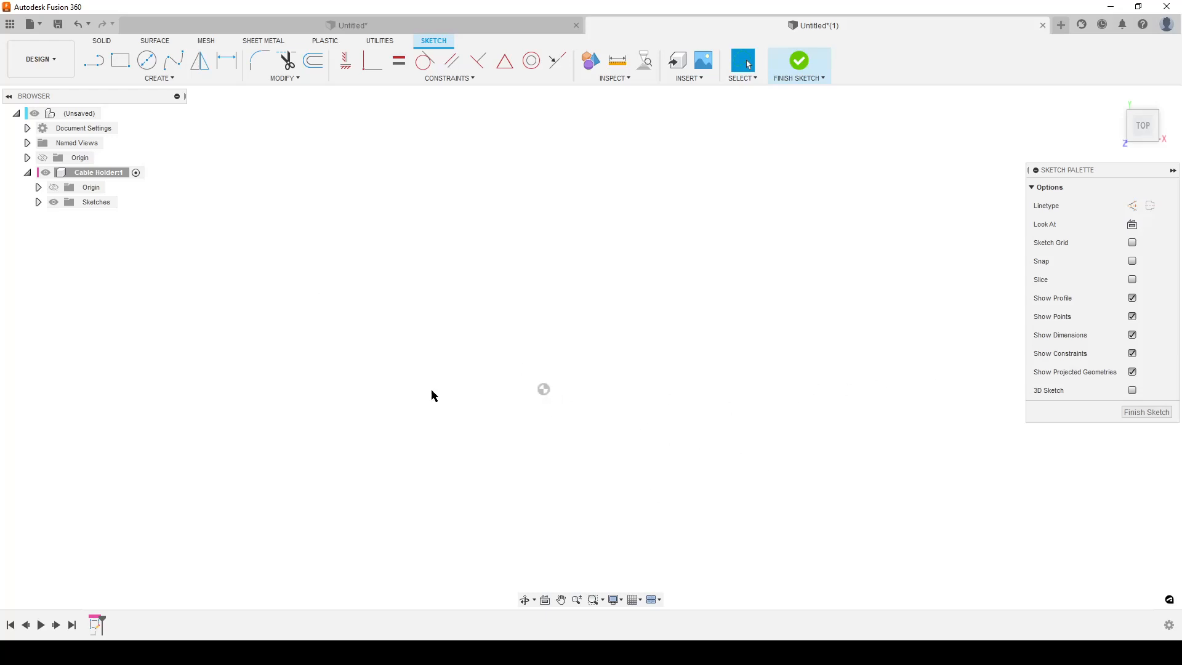
- Draw a 2-point rectangle from the origin, then check the annotated reference image
{"action": "left_click", "coordinate": [121, 61]}
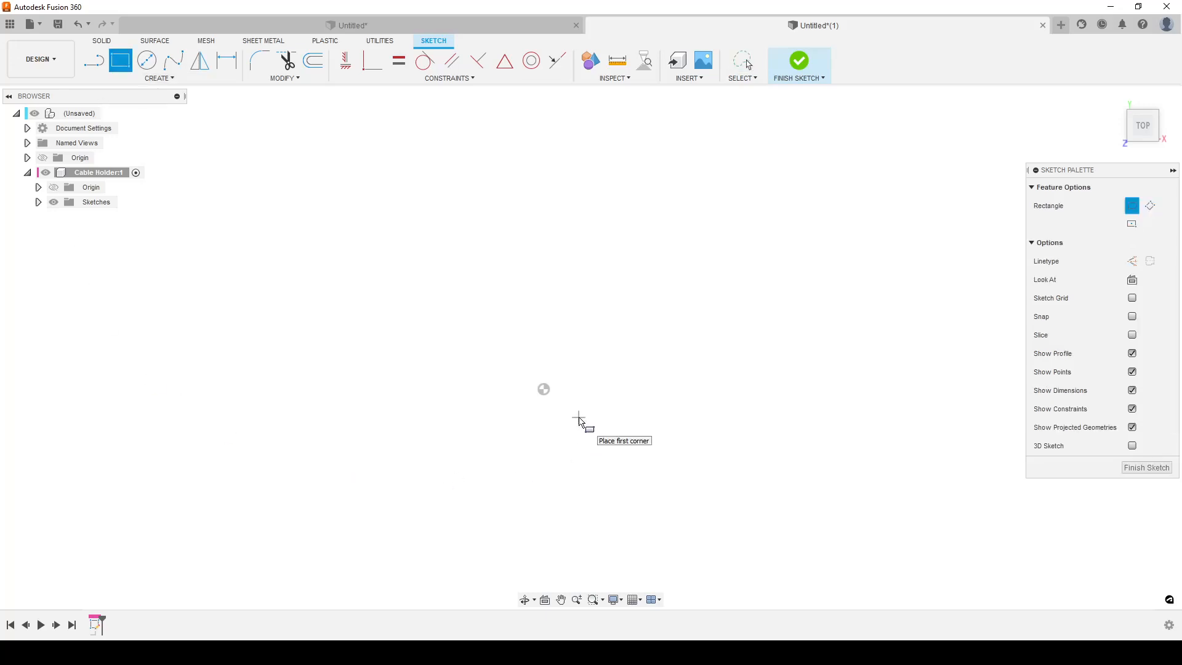
{"action": "left_click", "coordinate": [543, 390]}
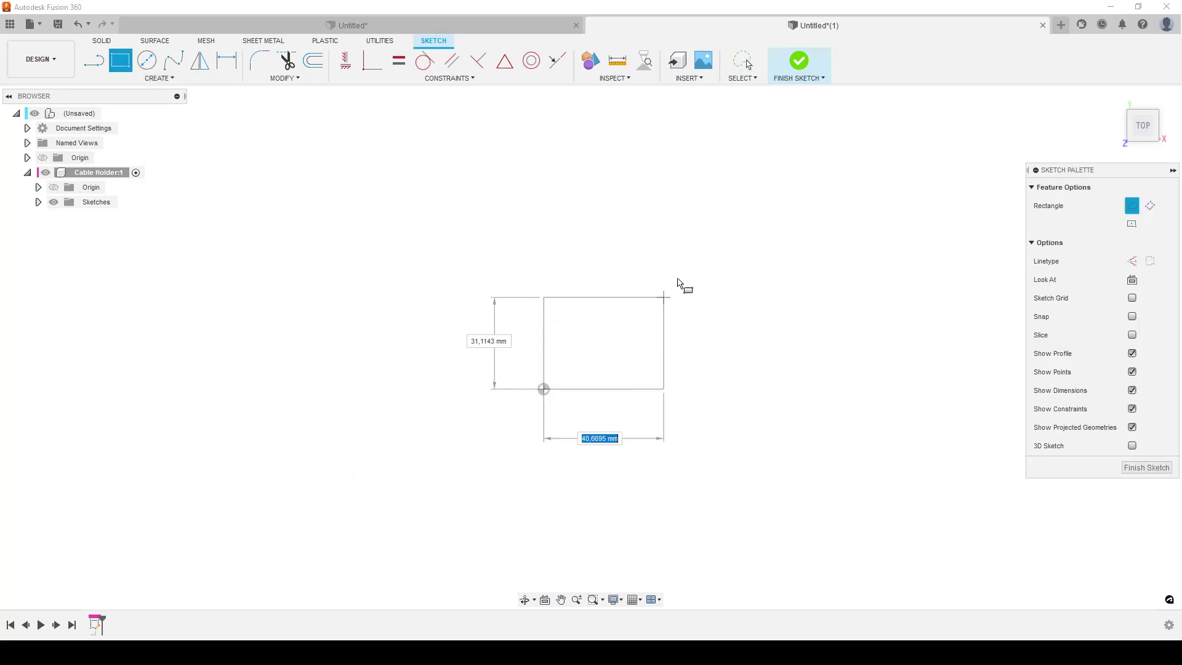
{"action": "left_click", "coordinate": [736, 163]}
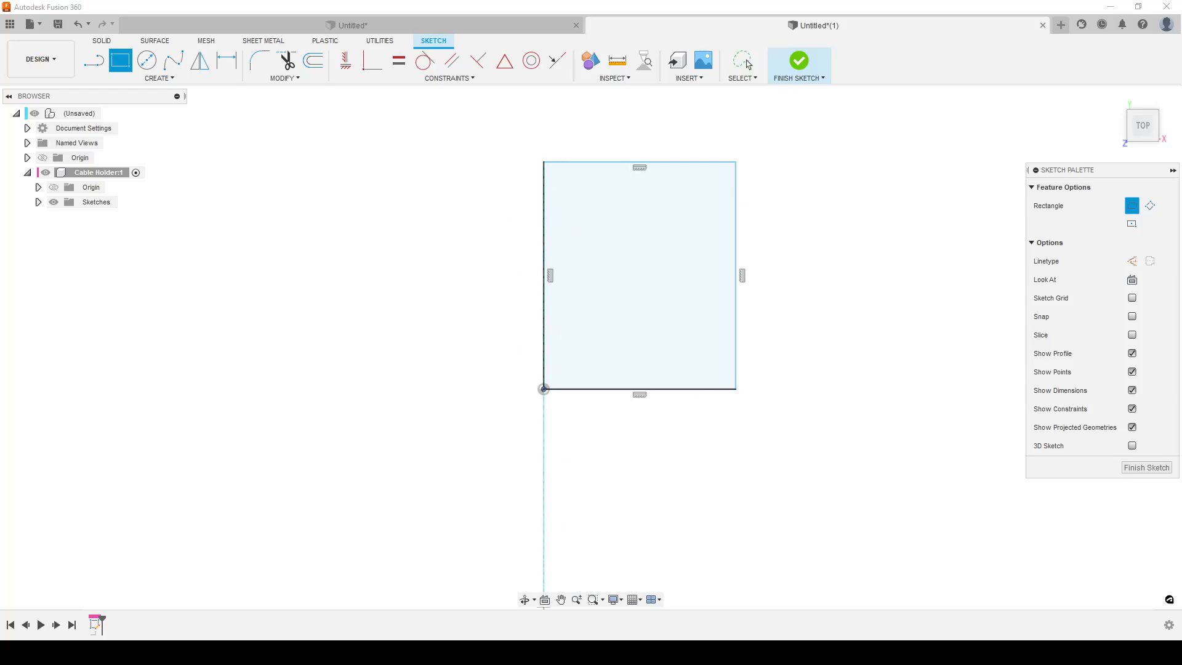
{"action": "key", "text": "alt+Tab"}
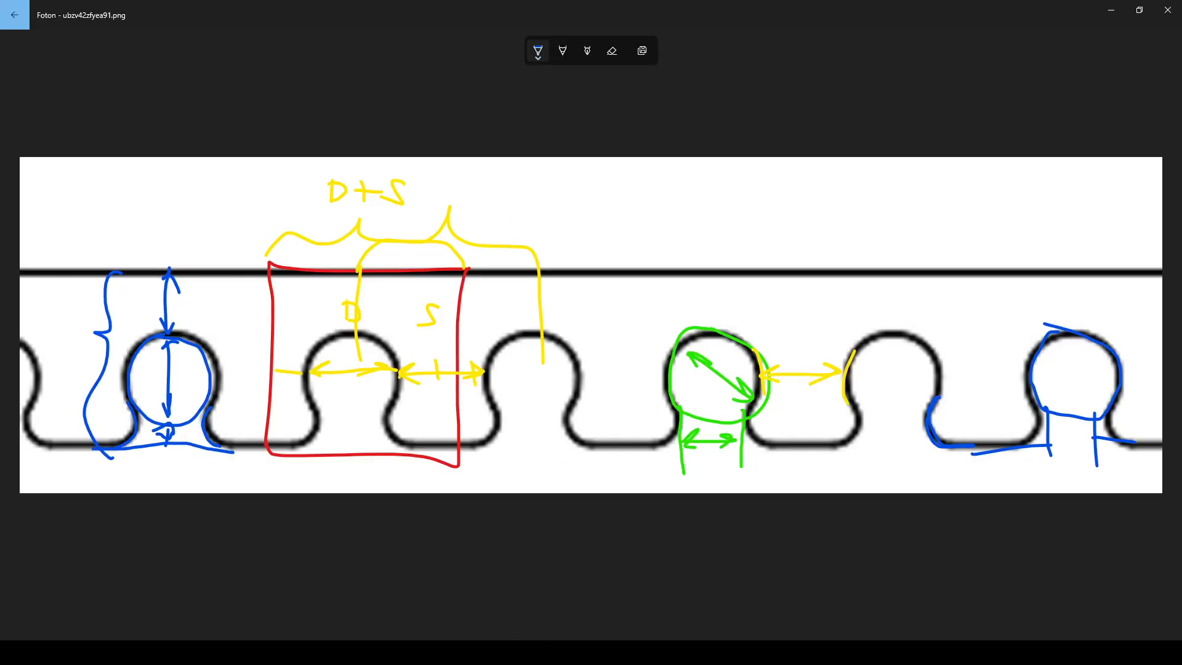
- Sketch a circle inside the rectangle and two vertical slot lines down to the bottom edge
{"action": "key", "text": "alt+Tab"}
{"action": "key", "text": "c"}
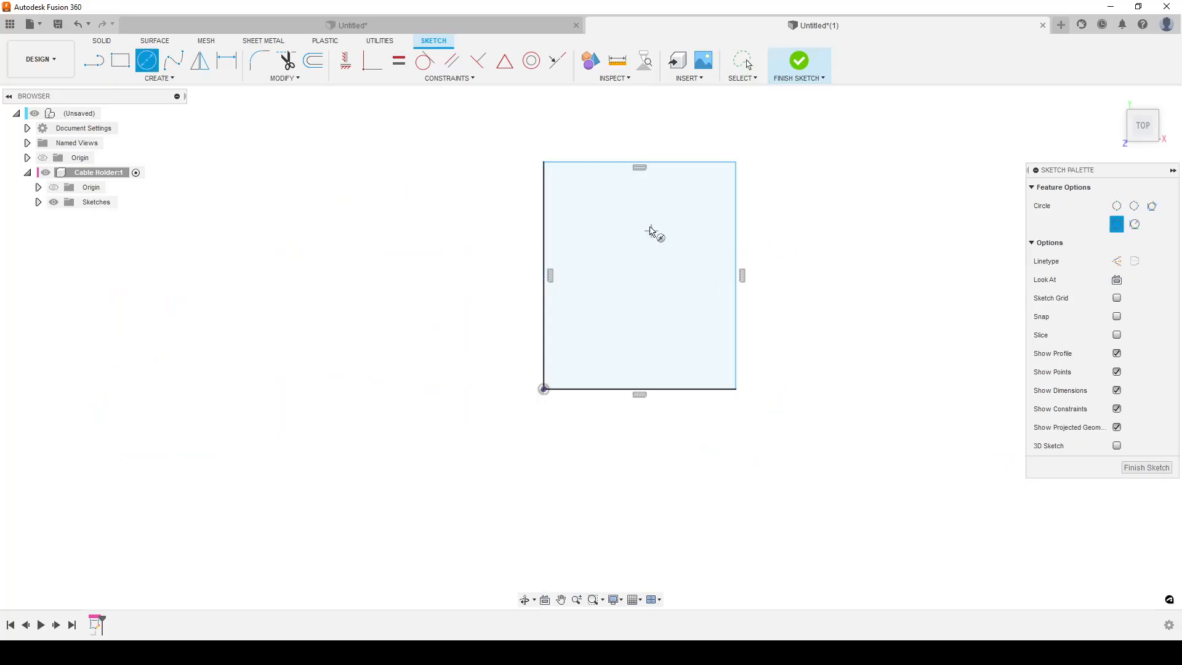
{"action": "left_click", "coordinate": [635, 234]}
{"action": "left_click", "coordinate": [674, 281]}
{"action": "key", "text": "l"}
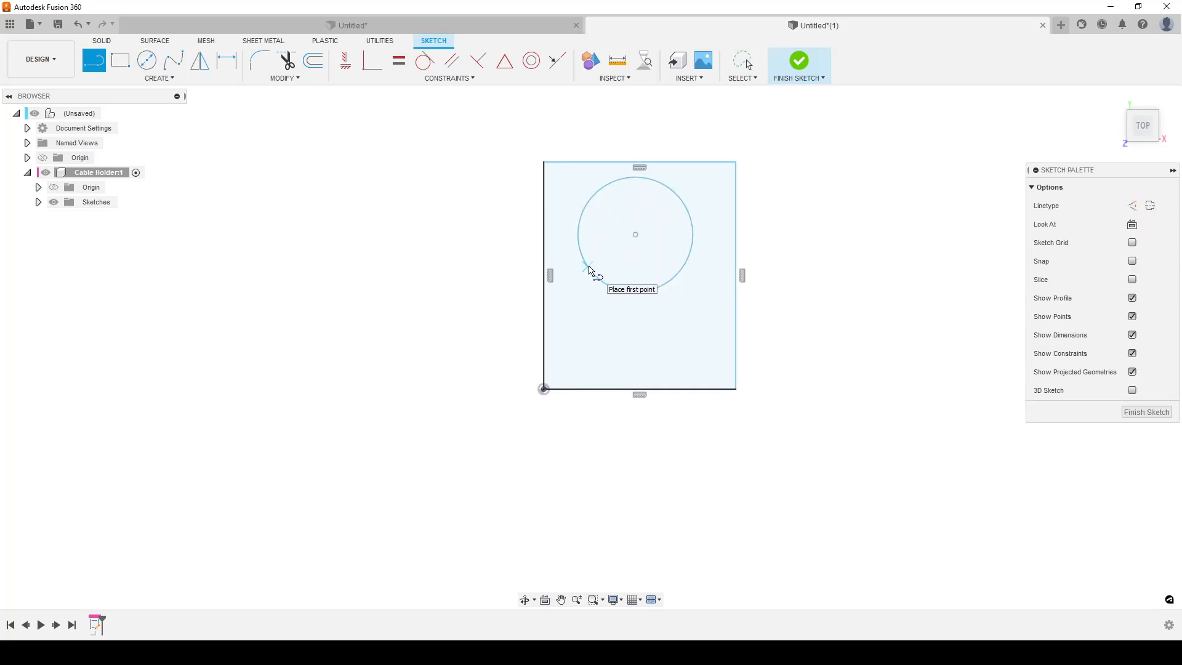
{"action": "left_click", "coordinate": [589, 269]}
{"action": "left_click", "coordinate": [588, 388]}
{"action": "left_click", "coordinate": [684, 270]}
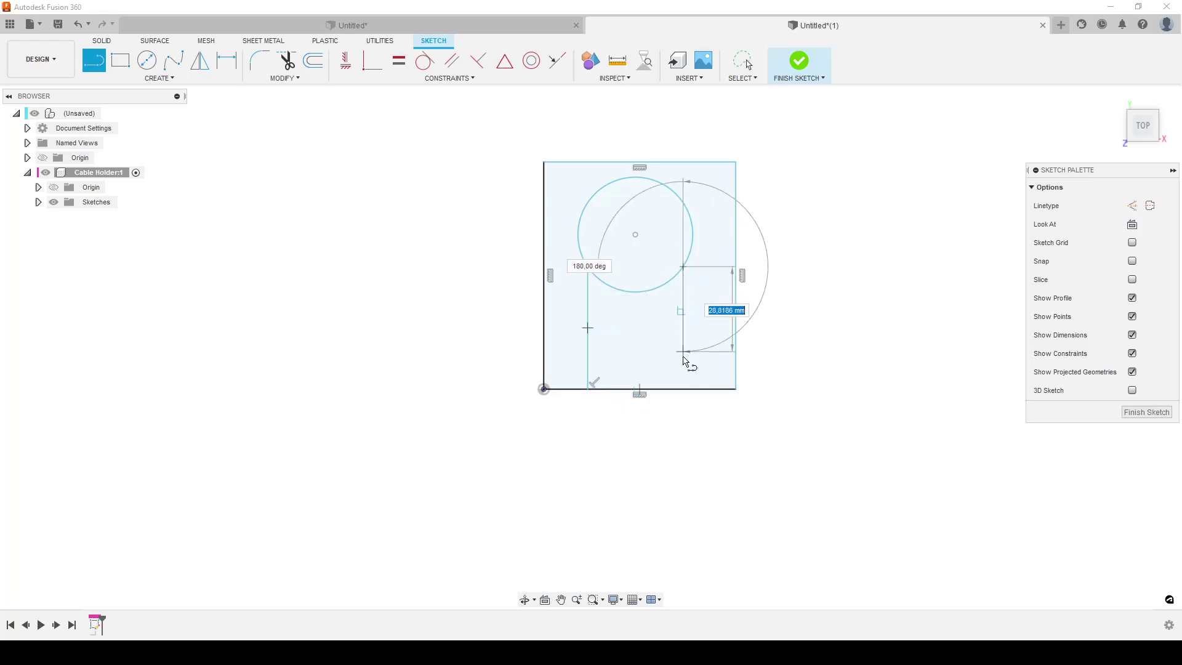
{"action": "left_click", "coordinate": [687, 388]}
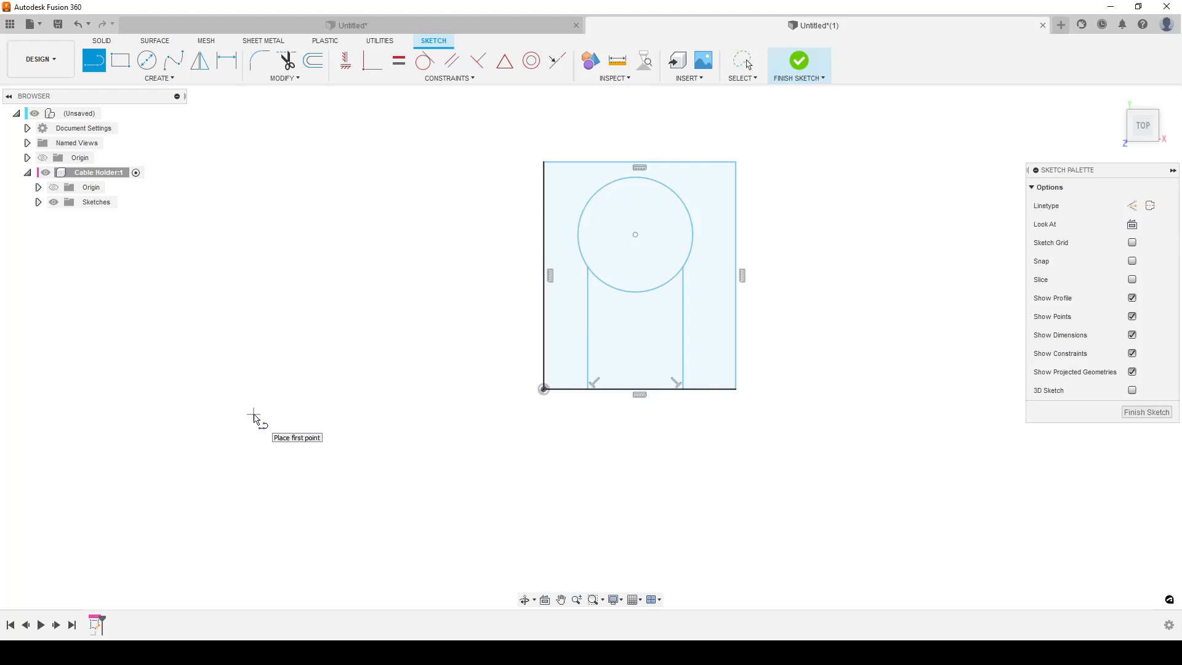
- Add a centreline from the circle centre to the bottom edge, constrain it vertical and make it construction
{"action": "left_click", "coordinate": [636, 238]}
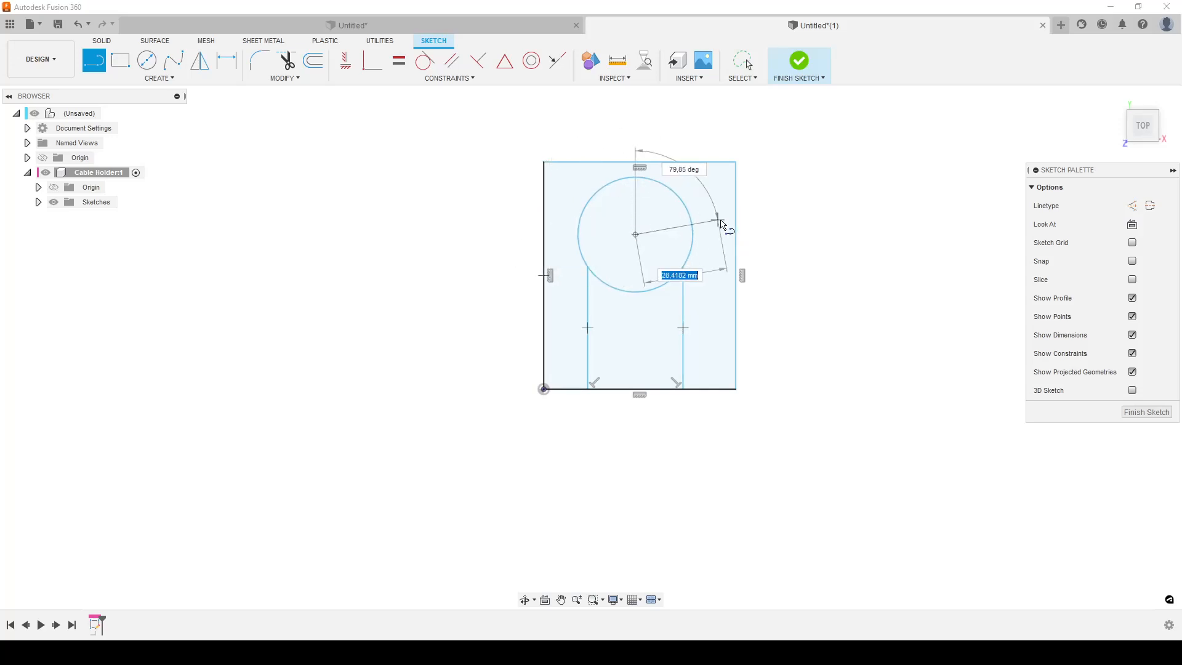
{"action": "left_click", "coordinate": [640, 392]}
{"action": "key", "text": "Escape"}
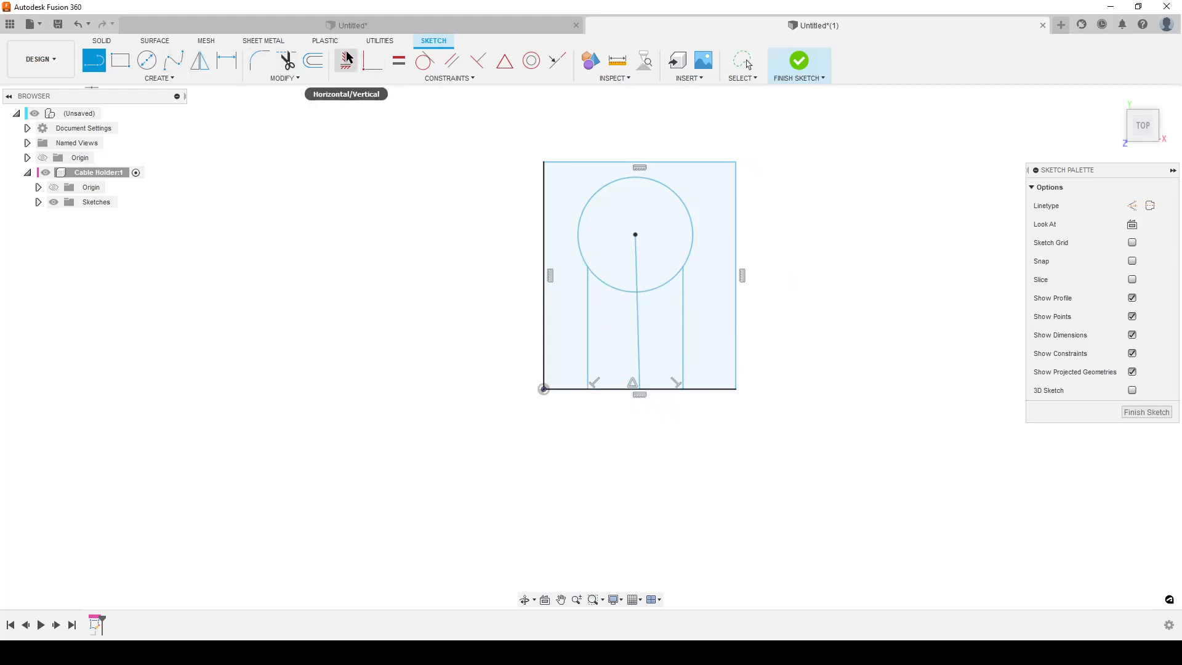
{"action": "left_click", "coordinate": [345, 61]}
{"action": "left_click", "coordinate": [638, 315]}
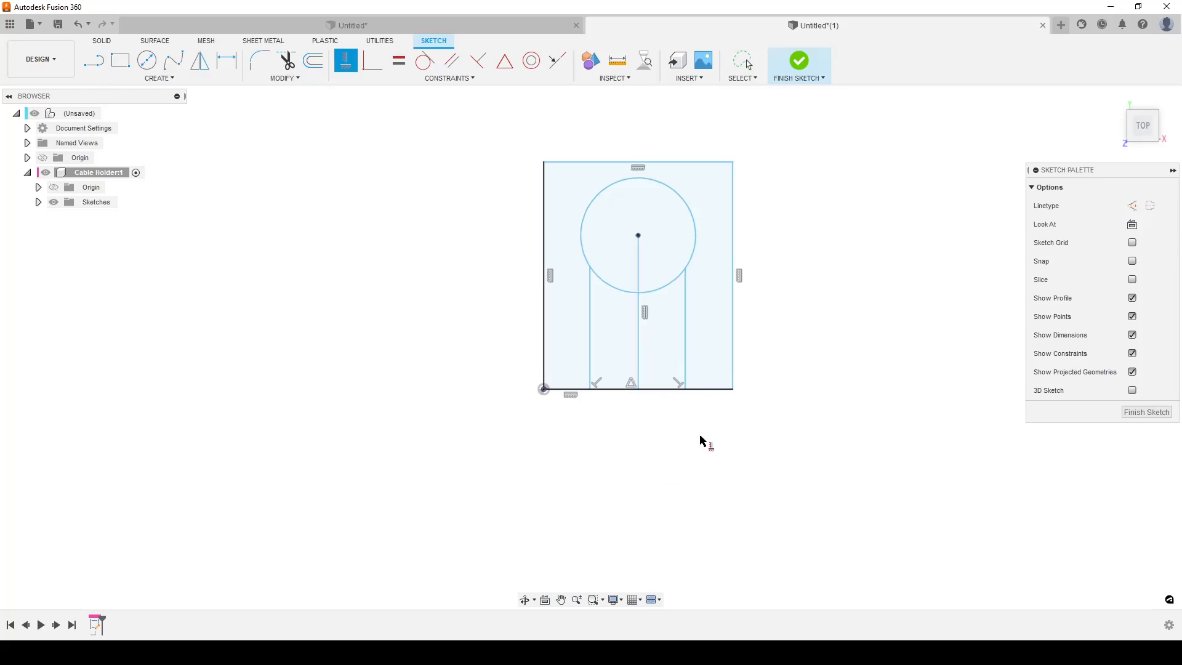
{"action": "key", "text": "Escape"}
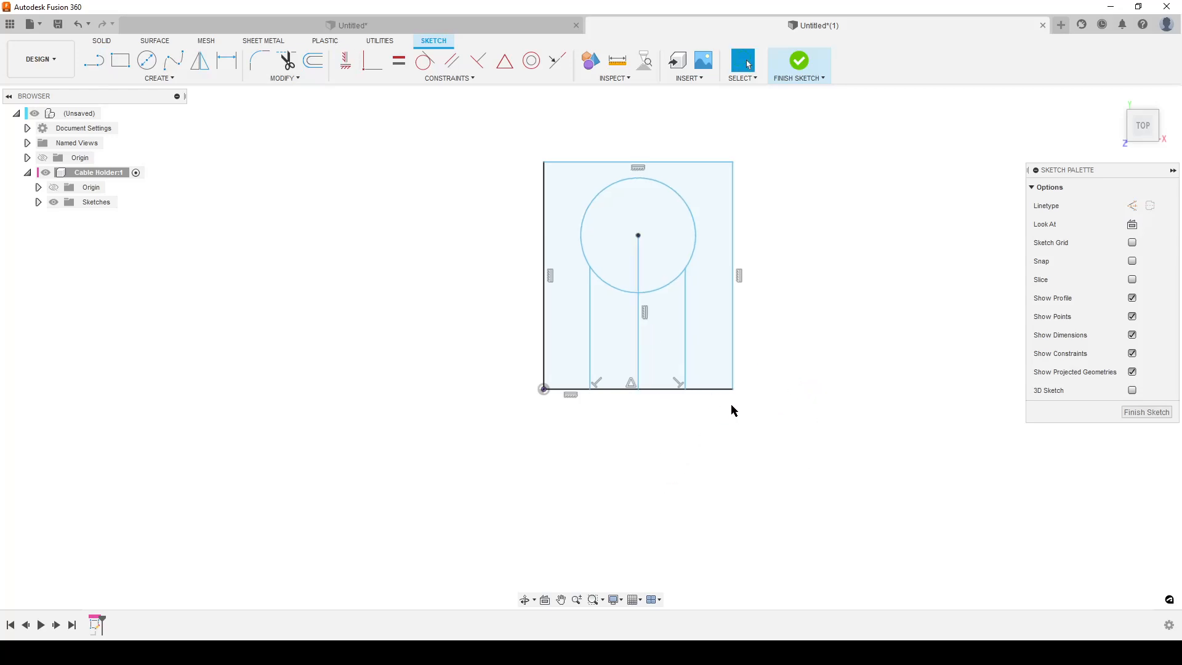
{"action": "left_click", "coordinate": [640, 326]}
{"action": "left_click", "coordinate": [1132, 205]}
{"action": "middle_click_drag", "start_coordinate": [405, 313], "coordinate": [363, 355]}
{"action": "scroll", "coordinate": [798, 426], "scroll_direction": "down", "scroll_amount": 1}
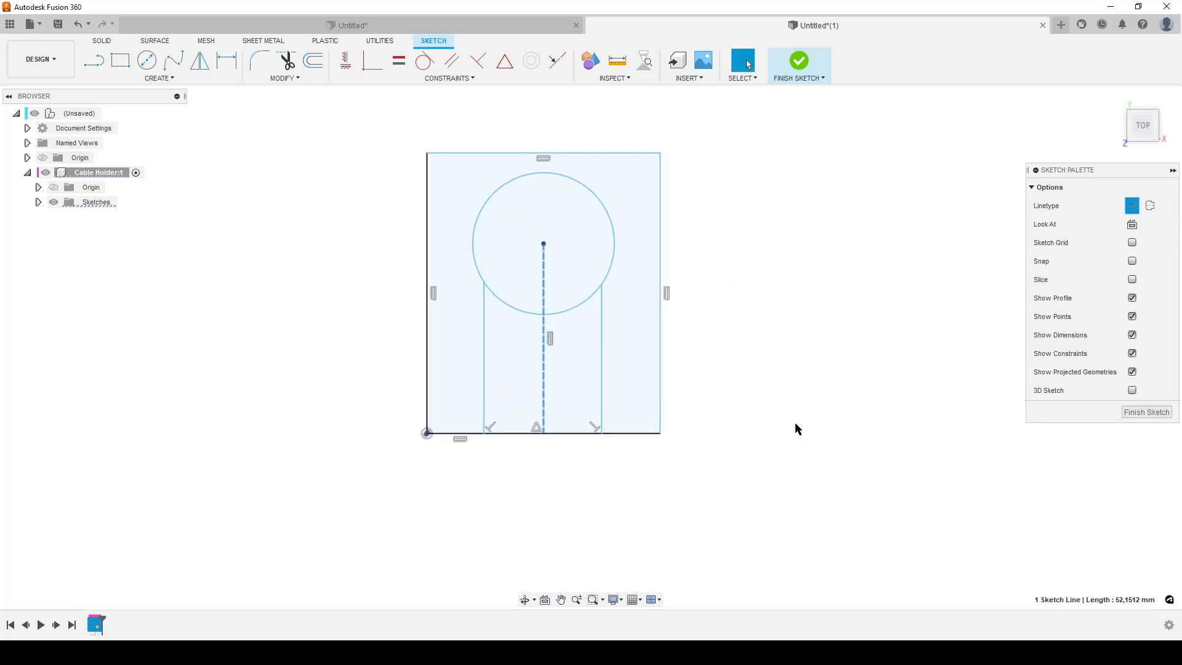
- Nudge the left slot line right and draw a construction line between the slot-circle intersections
{"action": "left_click", "coordinate": [484, 318]}
{"action": "left_click_drag", "start_coordinate": [484, 318], "coordinate": [491, 318]}
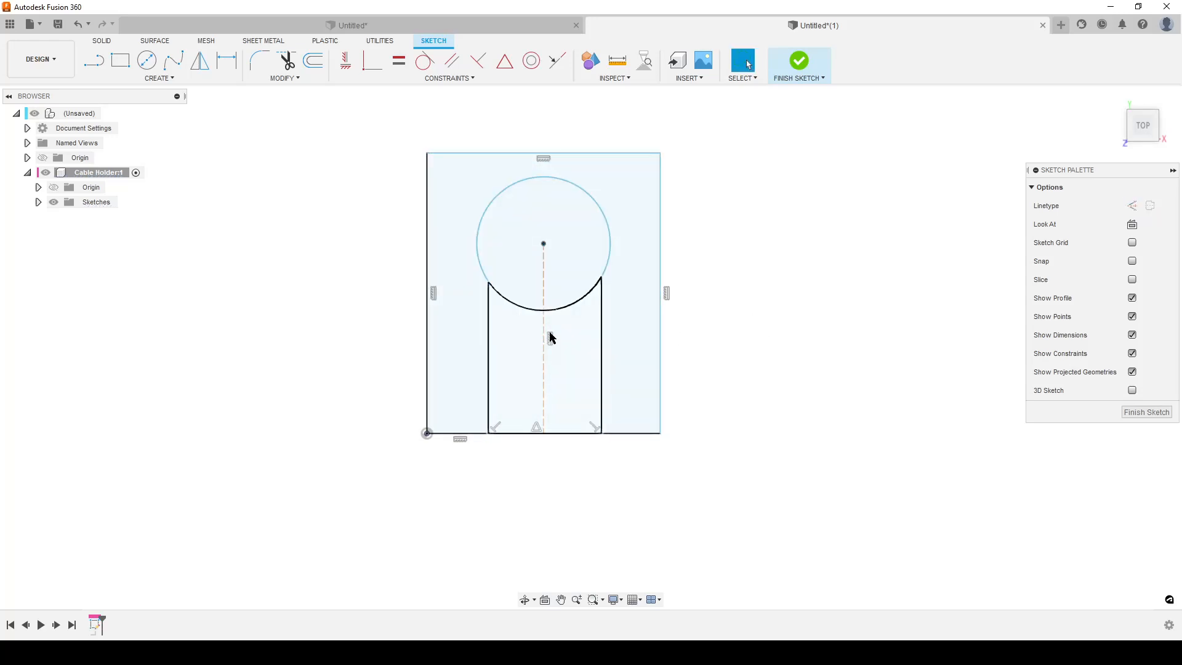
{"action": "left_click", "coordinate": [817, 332]}
{"action": "key", "text": "l"}
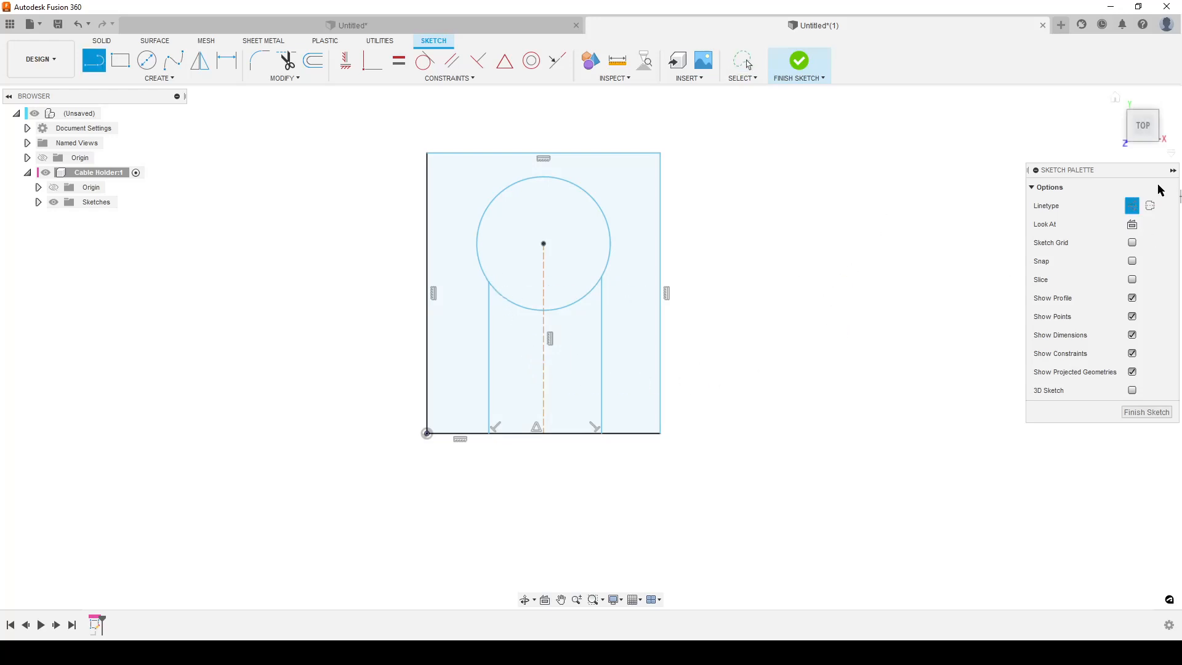
{"action": "left_click", "coordinate": [1130, 205]}
{"action": "left_click", "coordinate": [489, 284]}
{"action": "left_click", "coordinate": [602, 278]}
- Constrain the new line perpendicular to the centreline, narrow the slot from the right, then check the reference
{"action": "left_click", "coordinate": [345, 61]}
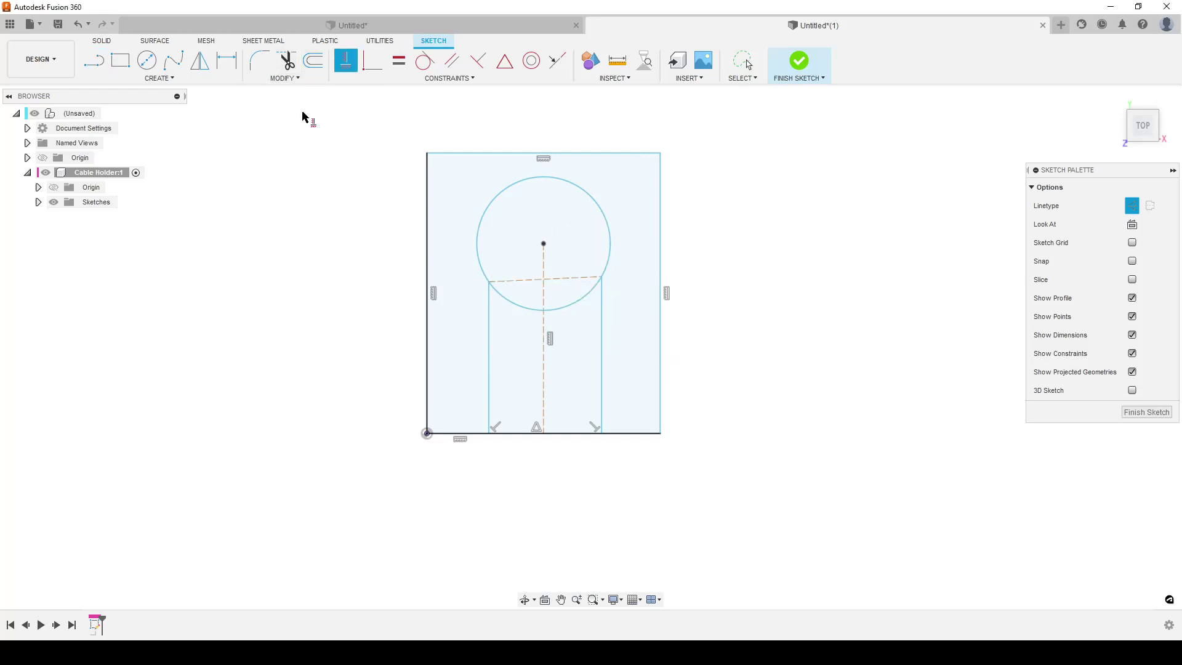
{"action": "left_click", "coordinate": [576, 277]}
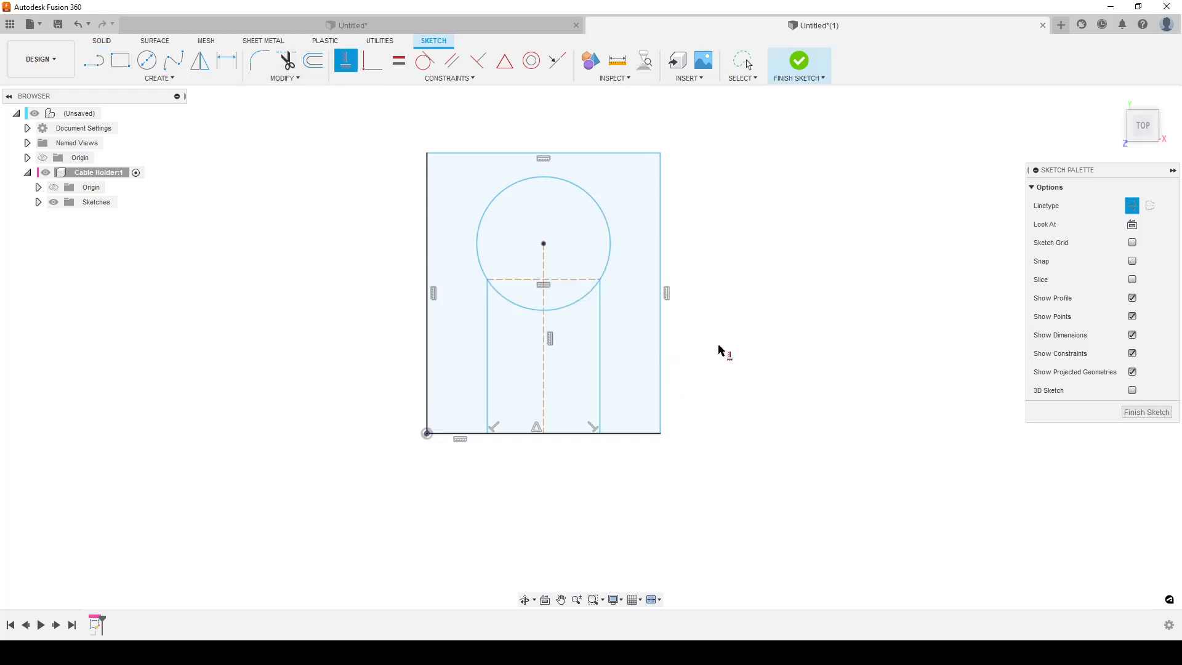
{"action": "key", "text": "Escape"}
{"action": "left_click_drag", "start_coordinate": [600, 353], "coordinate": [594, 356]}
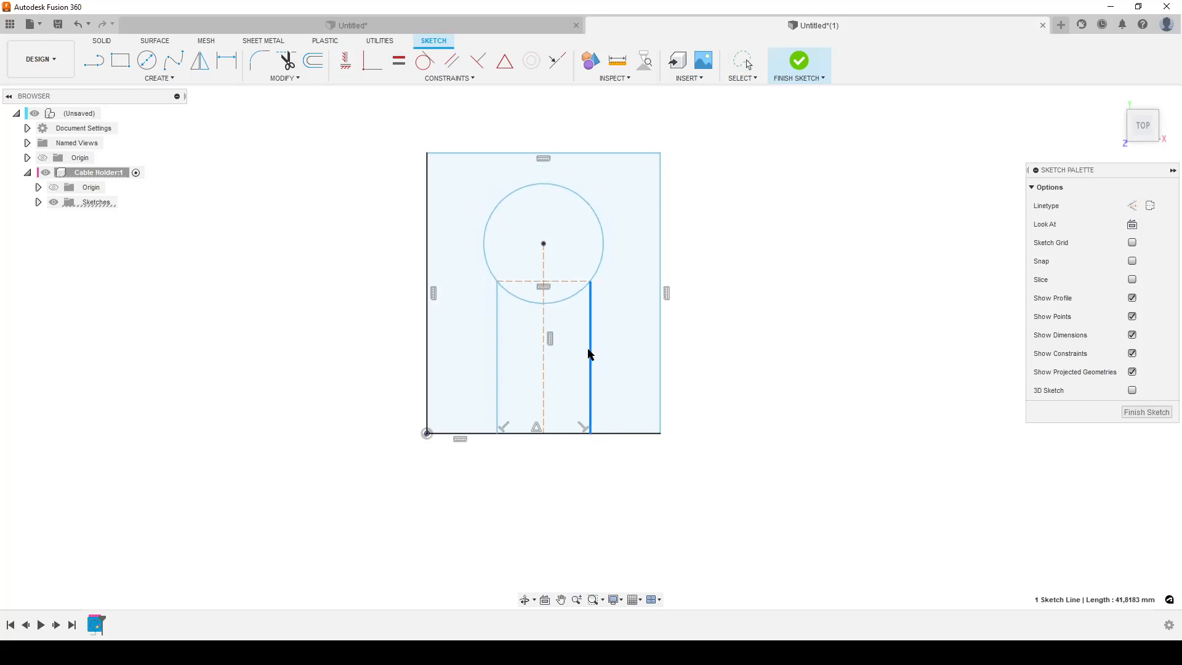
{"action": "left_click", "coordinate": [836, 324]}
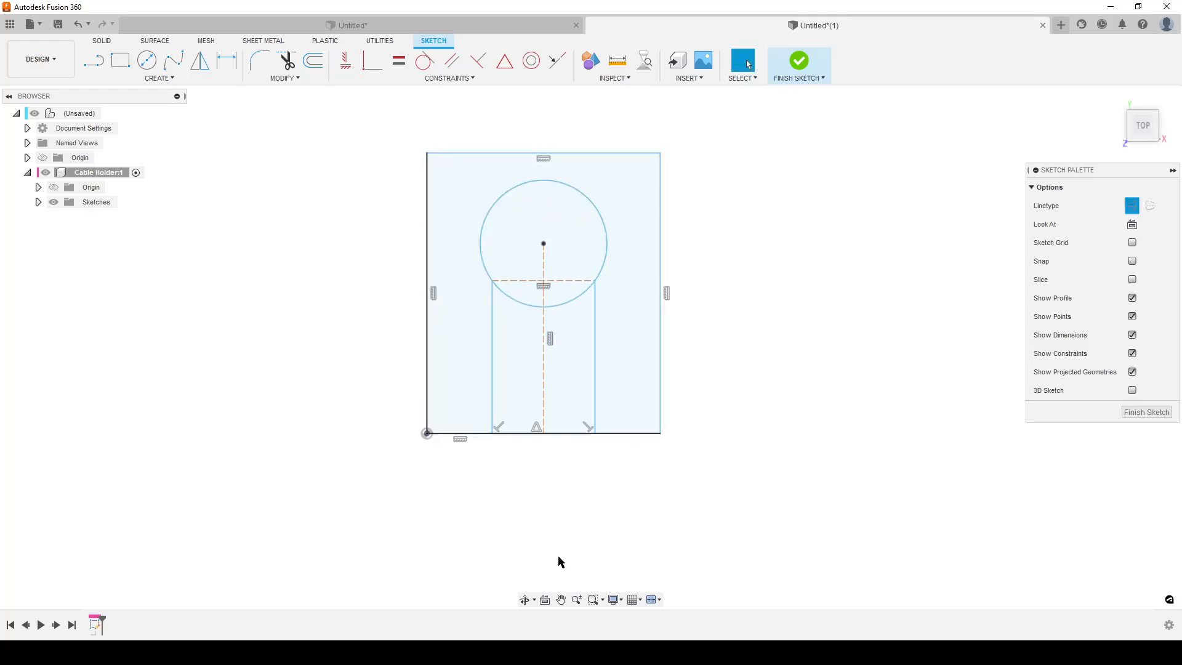
{"action": "key", "text": "alt+Tab"}
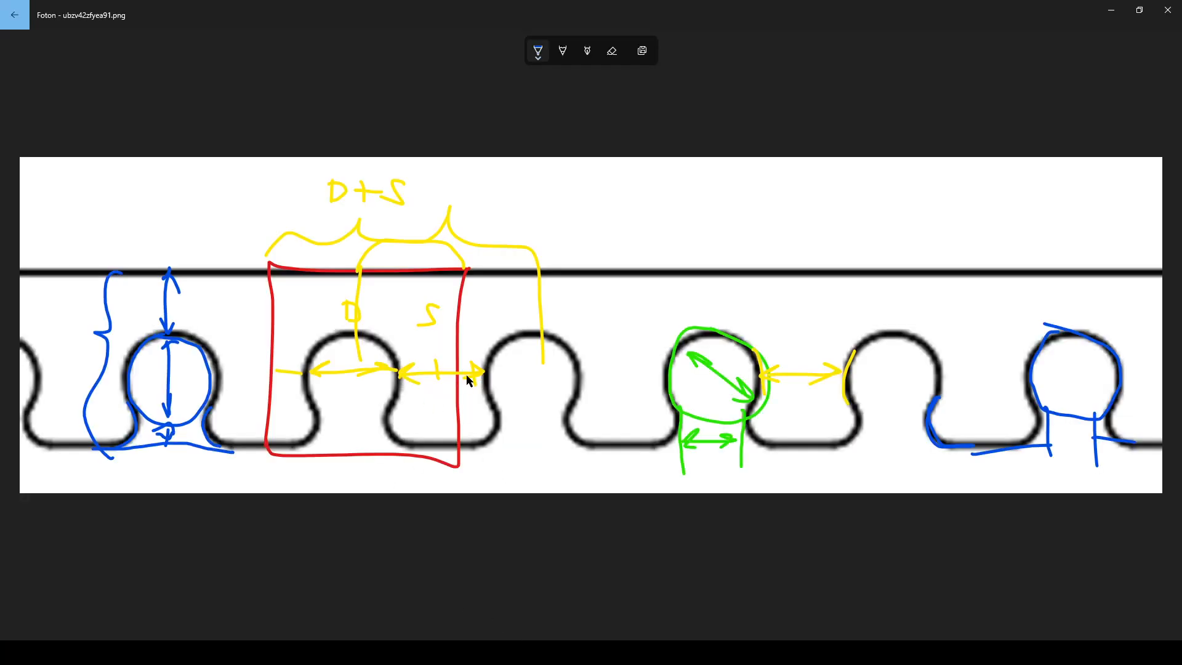
- Add a second circle to the right and join the two centres with a construction line
{"action": "key", "text": "alt+Tab"}
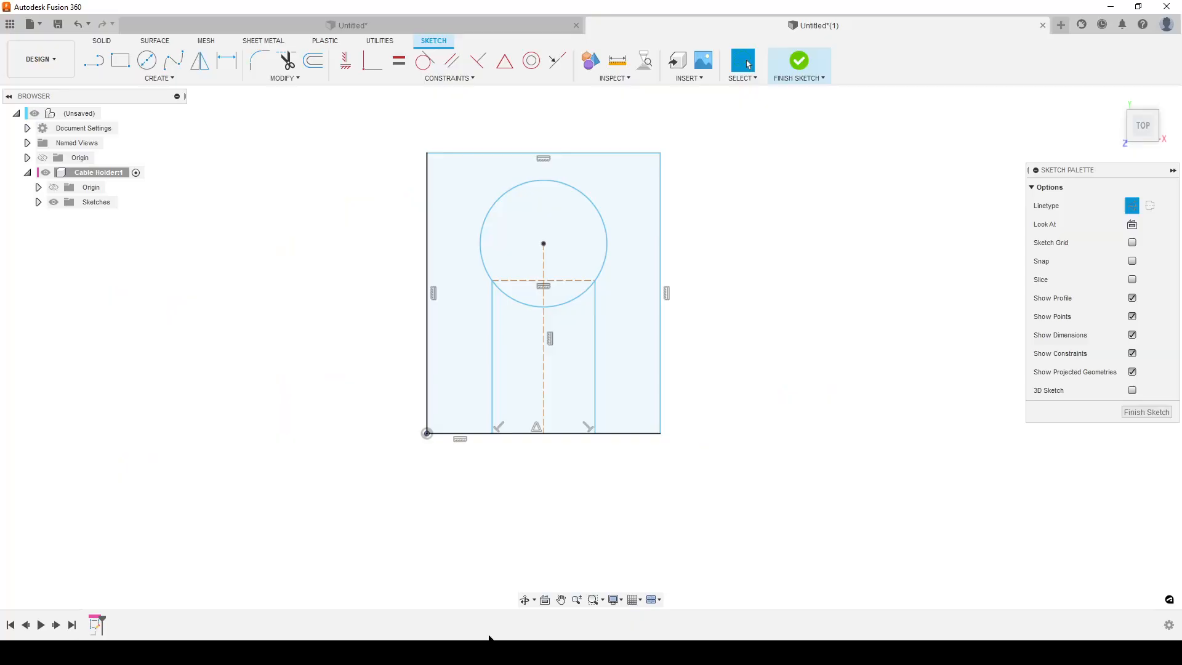
{"action": "left_click", "coordinate": [147, 62]}
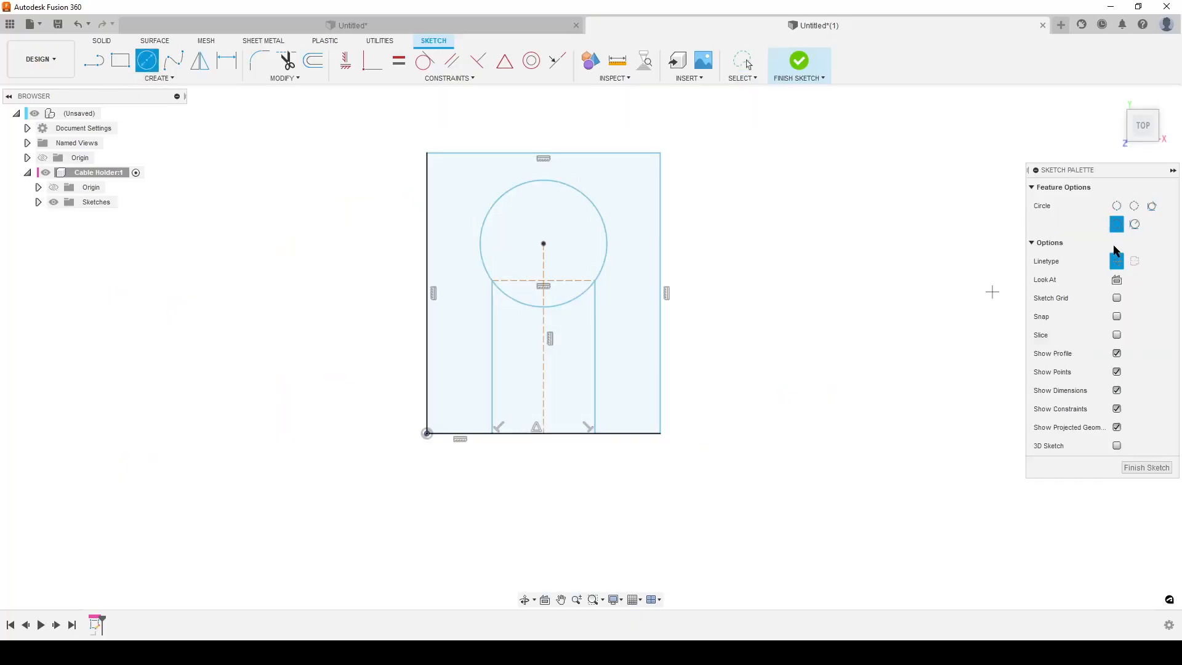
{"action": "left_click", "coordinate": [787, 240]}
{"action": "key", "text": "Escape"}
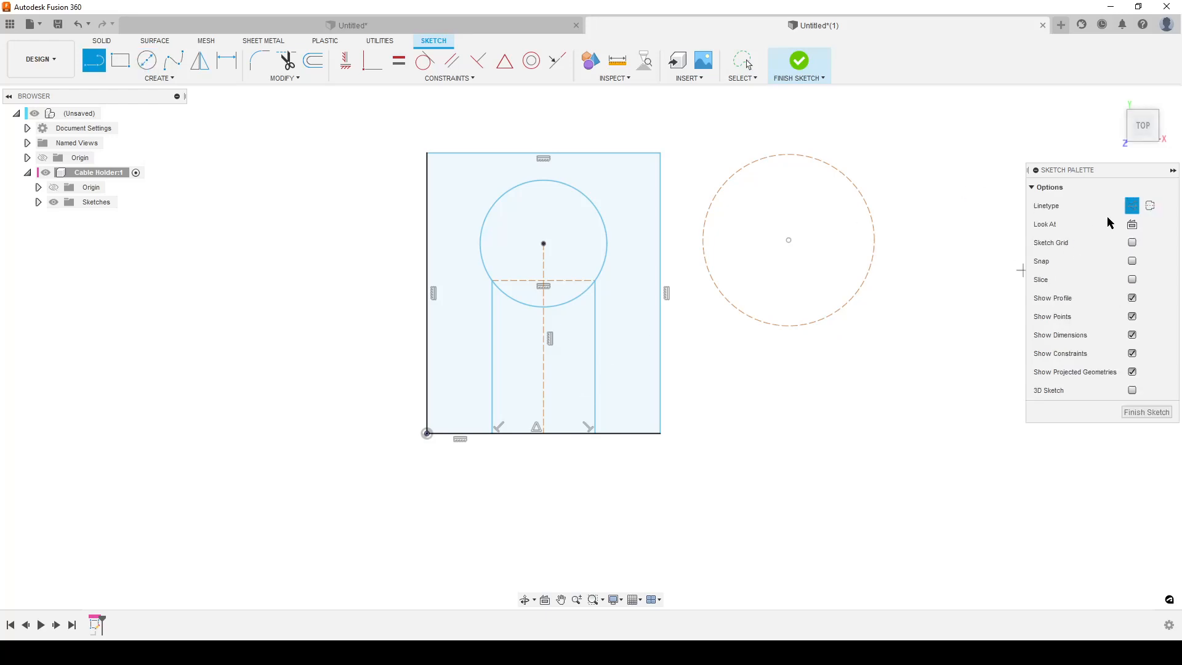
{"action": "key", "text": "l"}
{"action": "left_click", "coordinate": [544, 244]}
{"action": "left_click", "coordinate": [788, 240]}
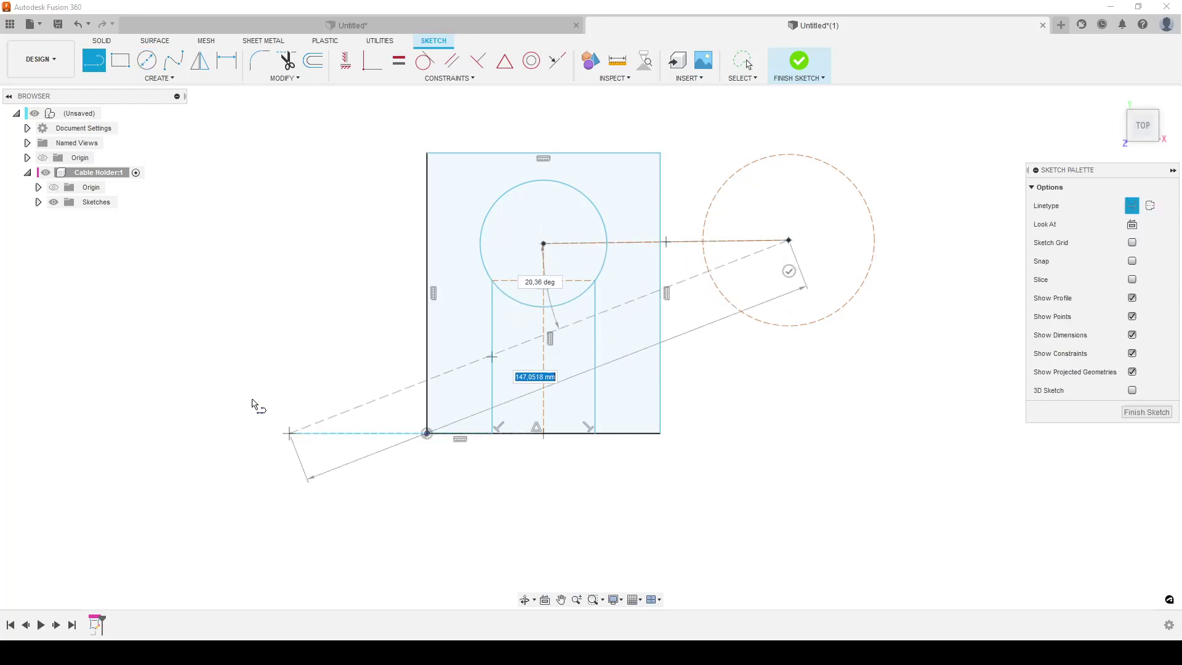
{"action": "left_click", "coordinate": [349, 63]}
- Make the right circle equal to the left one, dragging it and undoing unwanted constraints
{"action": "left_click", "coordinate": [686, 247]}
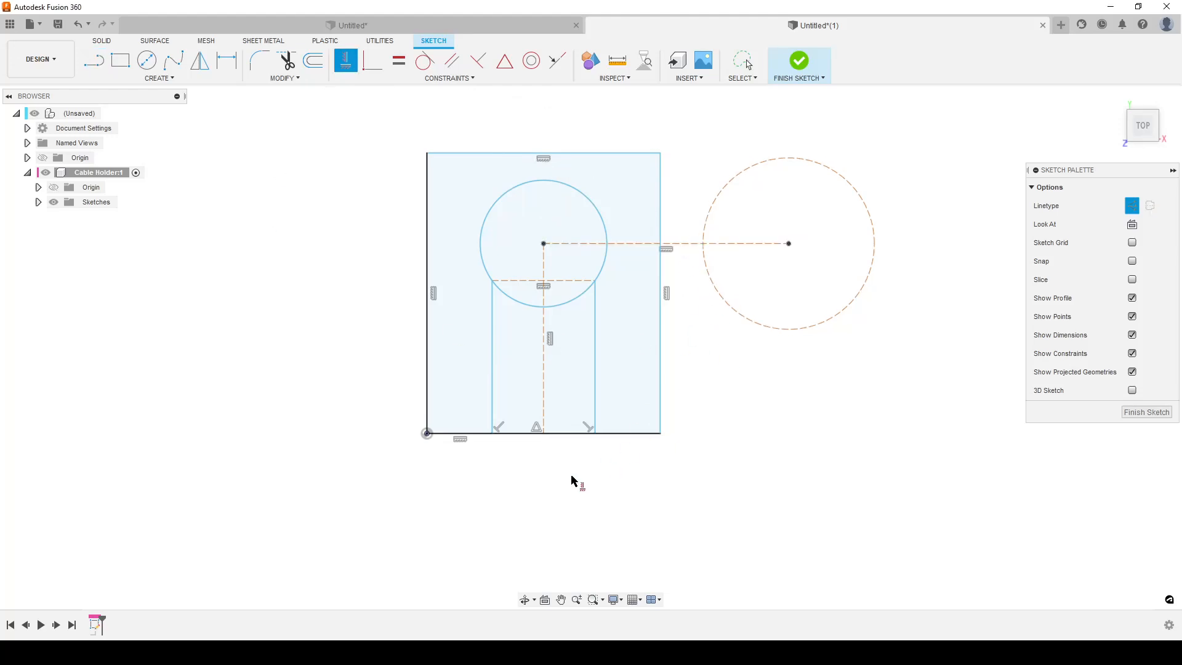
{"action": "left_click", "coordinate": [578, 198]}
{"action": "left_click", "coordinate": [766, 162]}
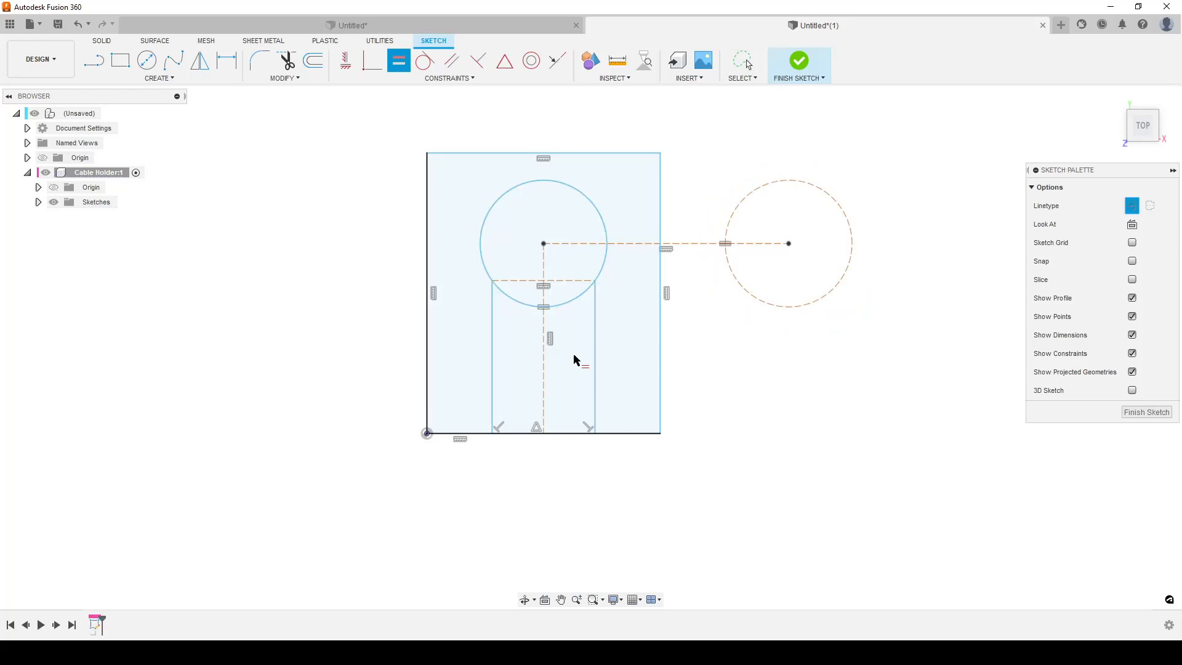
{"action": "key", "text": "Escape"}
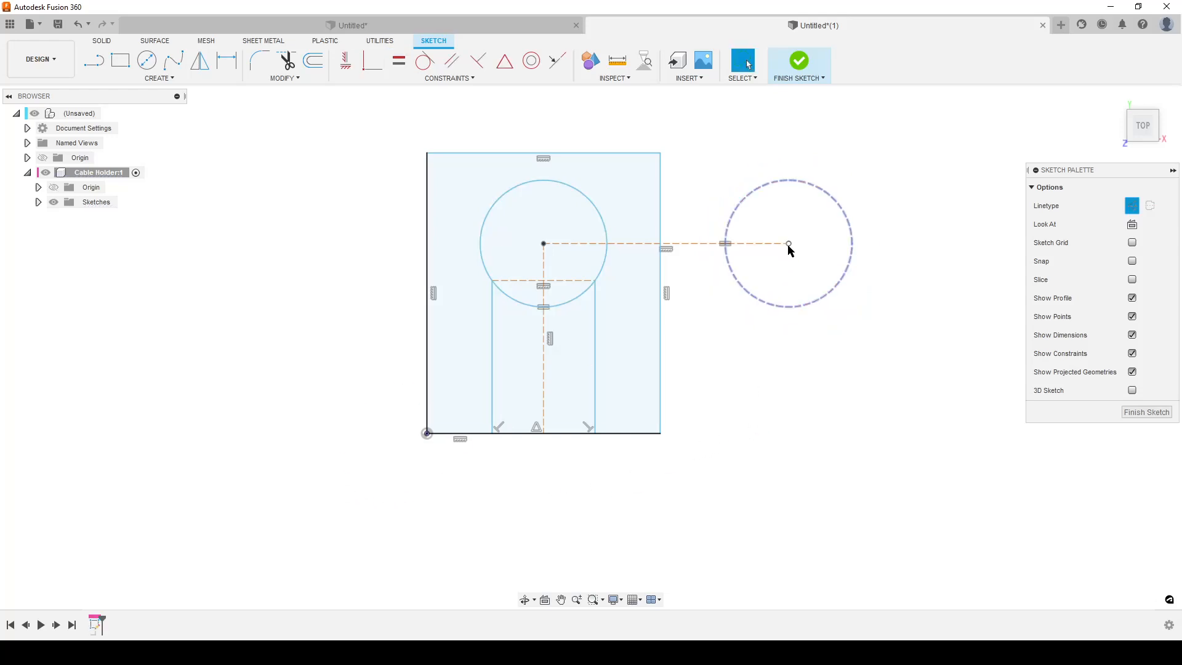
{"action": "mouse_move", "coordinate": [788, 244]}
{"action": "left_mouse_down"}
{"action": "mouse_move", "coordinate": [825, 269]}
{"action": "mouse_move", "coordinate": [870, 272]}
{"action": "left_mouse_up"}
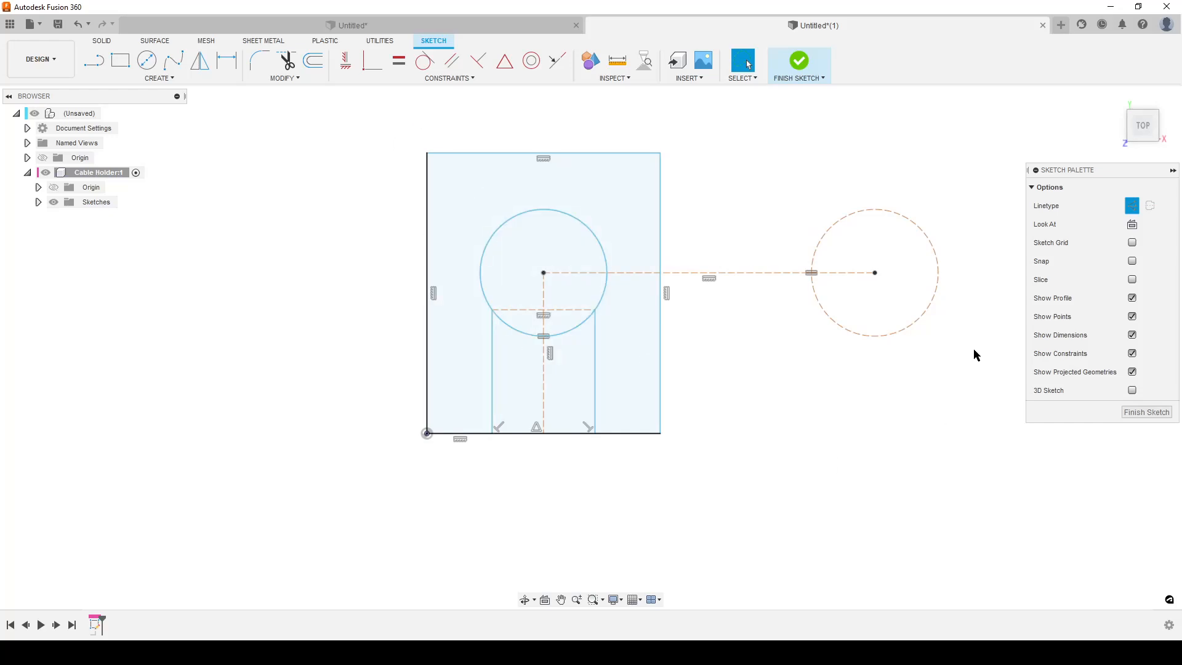
{"action": "left_click", "coordinate": [543, 273]}
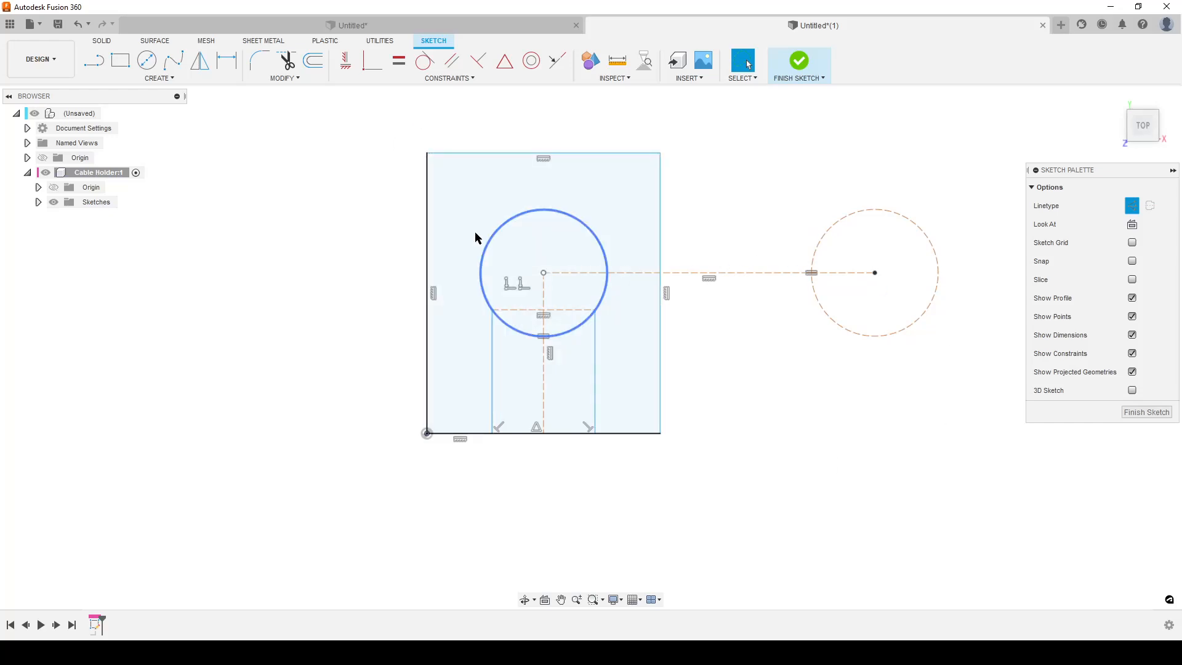
{"action": "key", "text": "ctrl+z"}
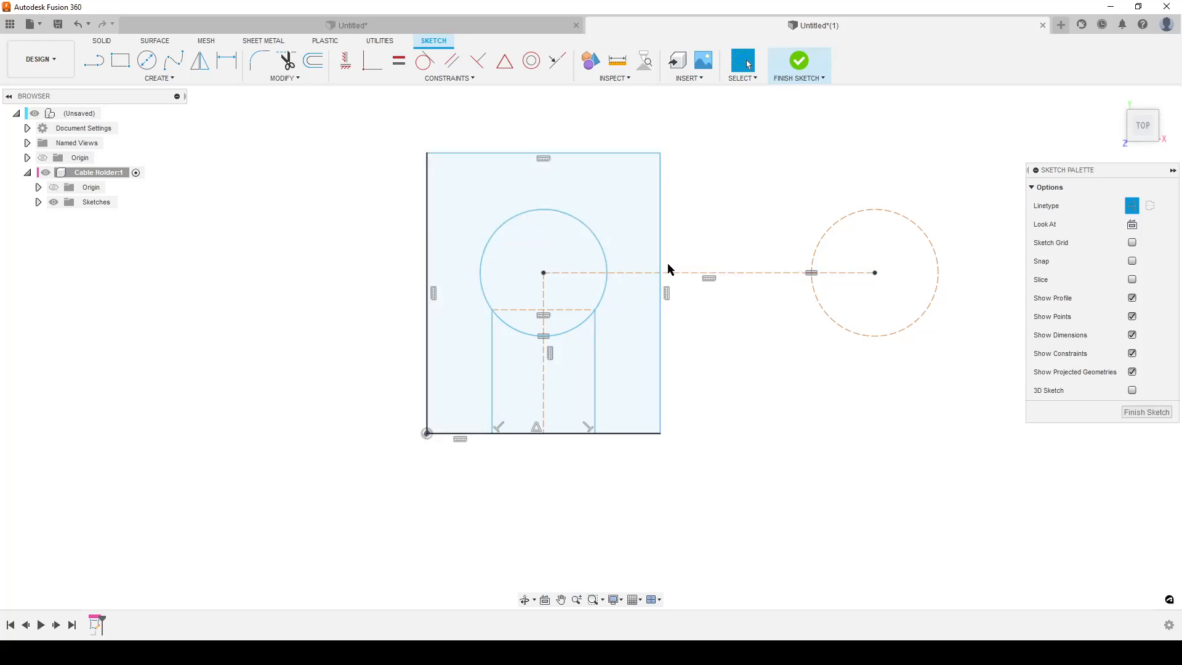
{"action": "left_click", "coordinate": [543, 275]}
{"action": "key", "text": "ctrl+z"}
- Constrain the centre line horizontal with its midpoint on the rectangle's right edge, then drag to test
{"action": "left_click", "coordinate": [372, 62]}
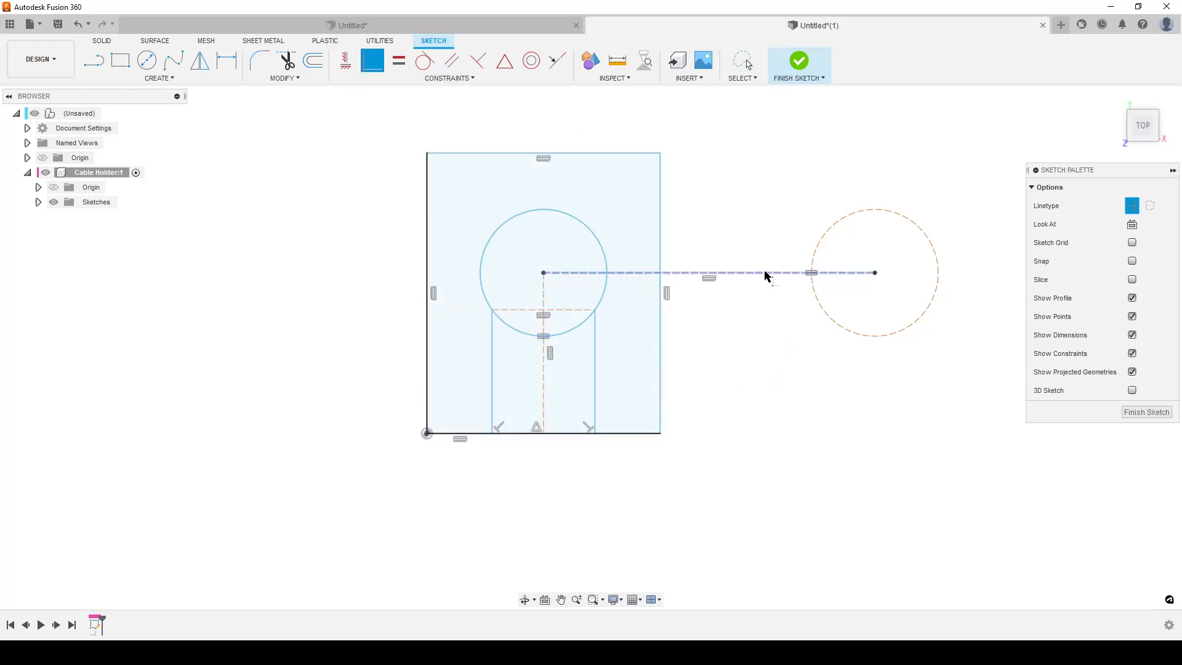
{"action": "left_click", "coordinate": [733, 279]}
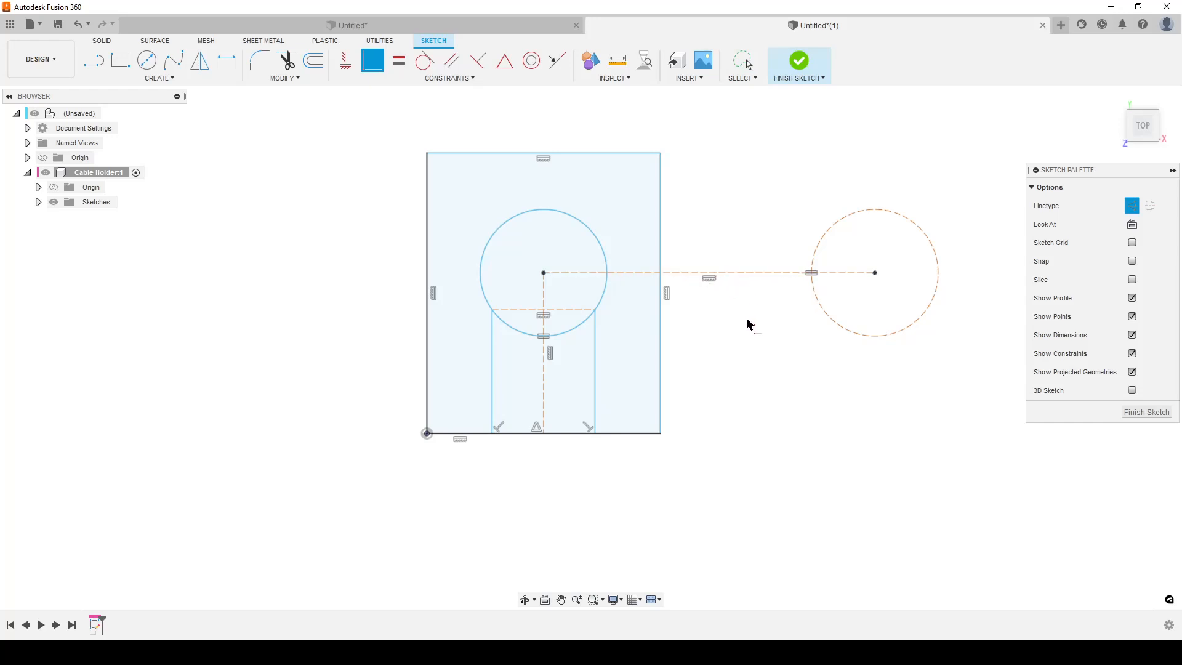
{"action": "left_click", "coordinate": [712, 277]}
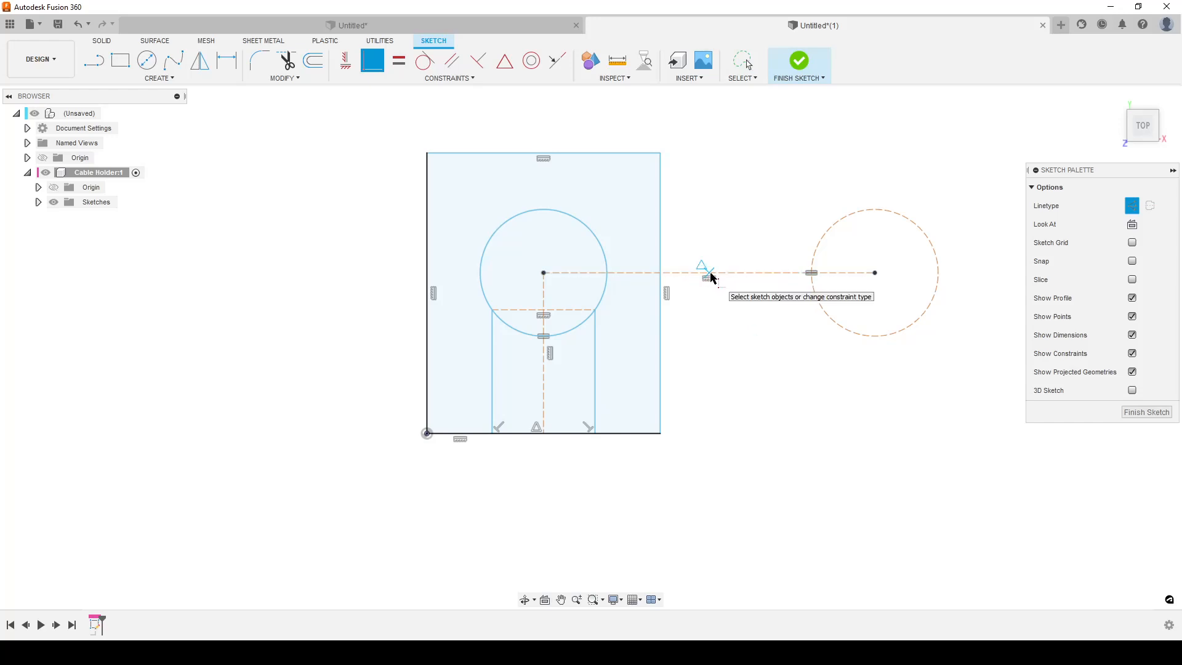
{"action": "left_click", "coordinate": [661, 222]}
{"action": "key", "text": "Escape"}
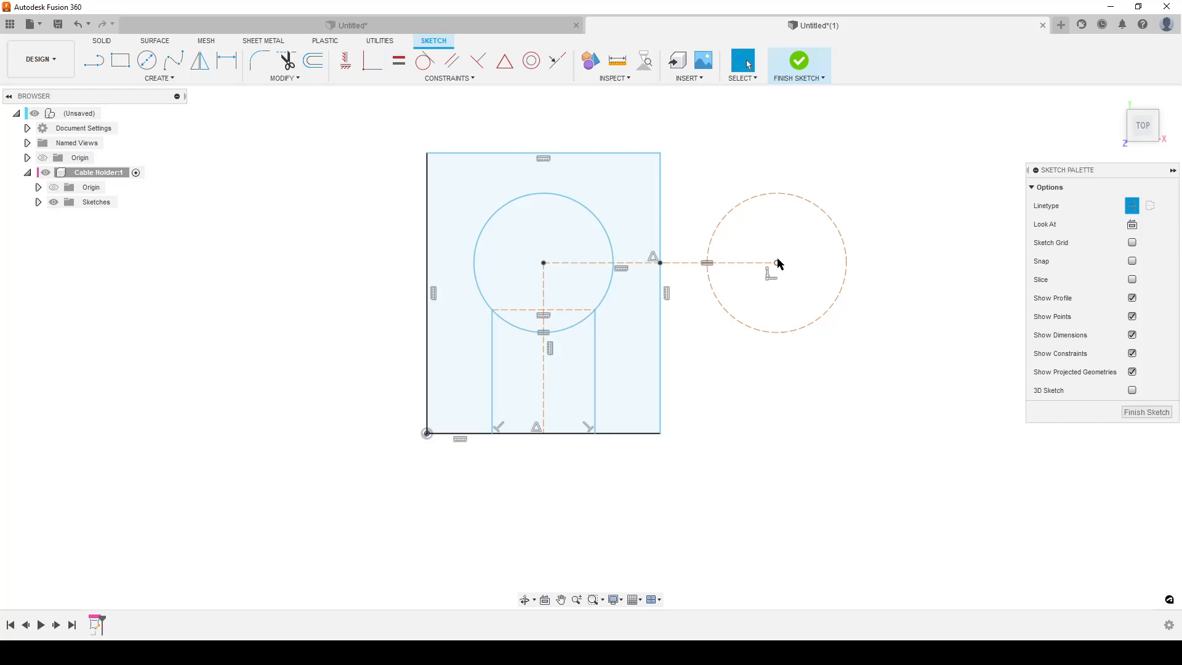
{"action": "mouse_move", "coordinate": [771, 265]}
{"action": "left_mouse_down"}
{"action": "mouse_move", "coordinate": [897, 296]}
{"action": "mouse_move", "coordinate": [859, 312]}
{"action": "mouse_move", "coordinate": [786, 312]}
{"action": "mouse_move", "coordinate": [775, 284]}
{"action": "left_mouse_up"}
{"action": "scroll", "coordinate": [217, 383], "scroll_direction": "down", "scroll_amount": 2}
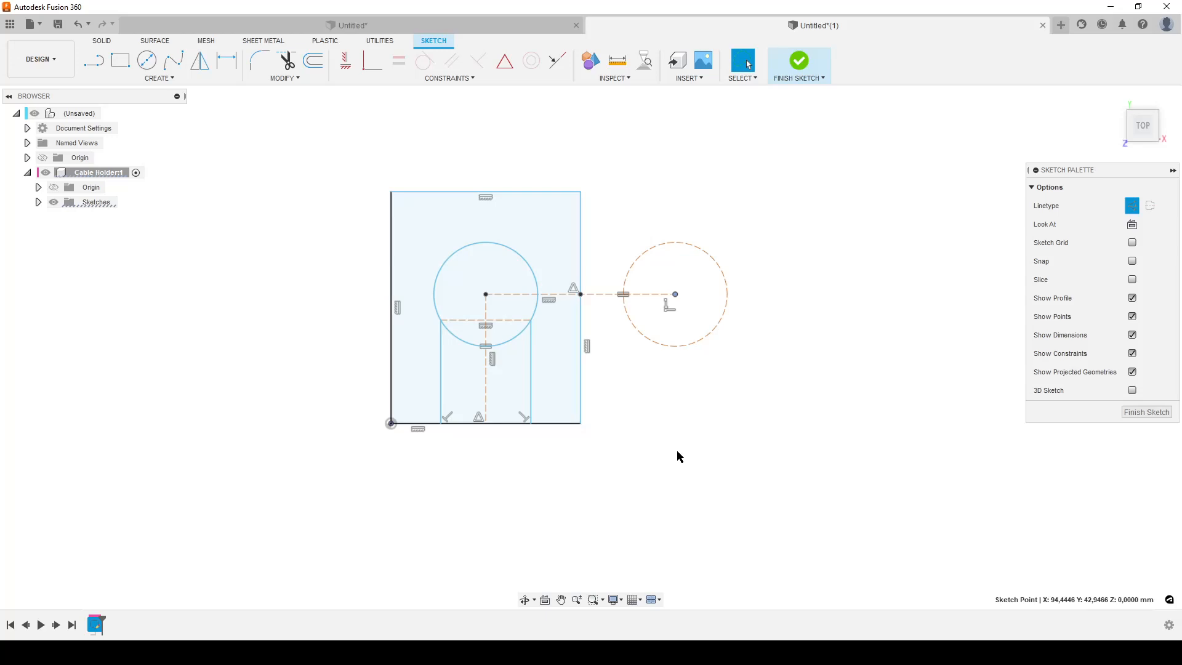
- Dimension the cable circle's diameter as Cable_OD = 10 mm
{"action": "key", "text": "d"}
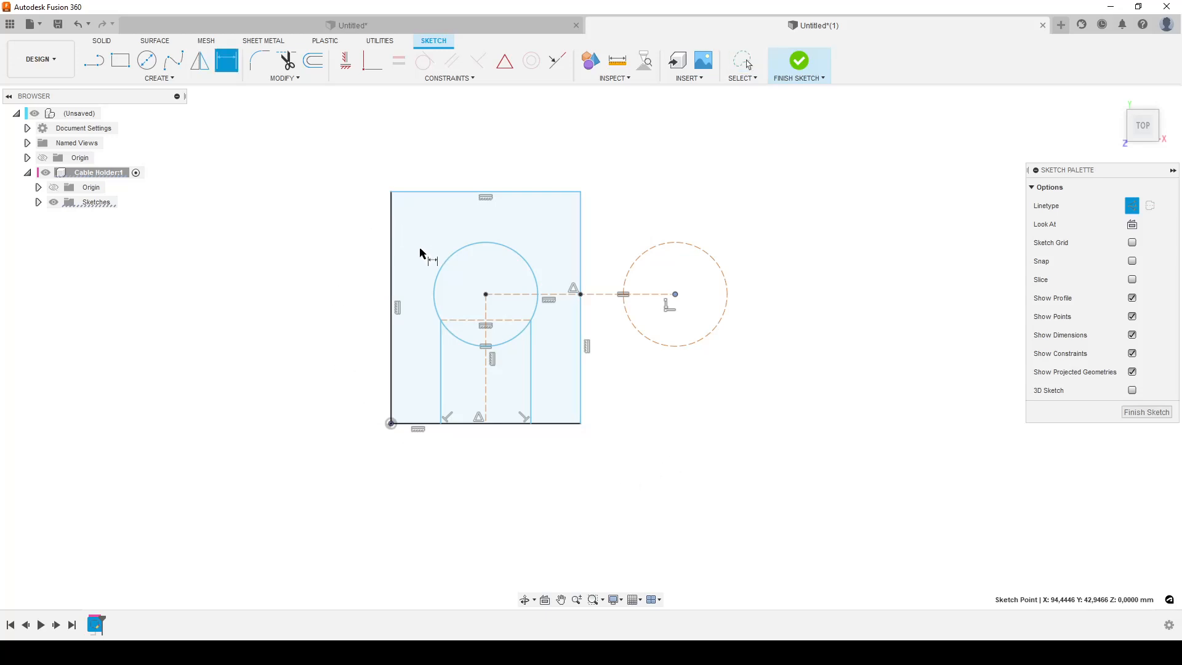
{"action": "left_click", "coordinate": [439, 273]}
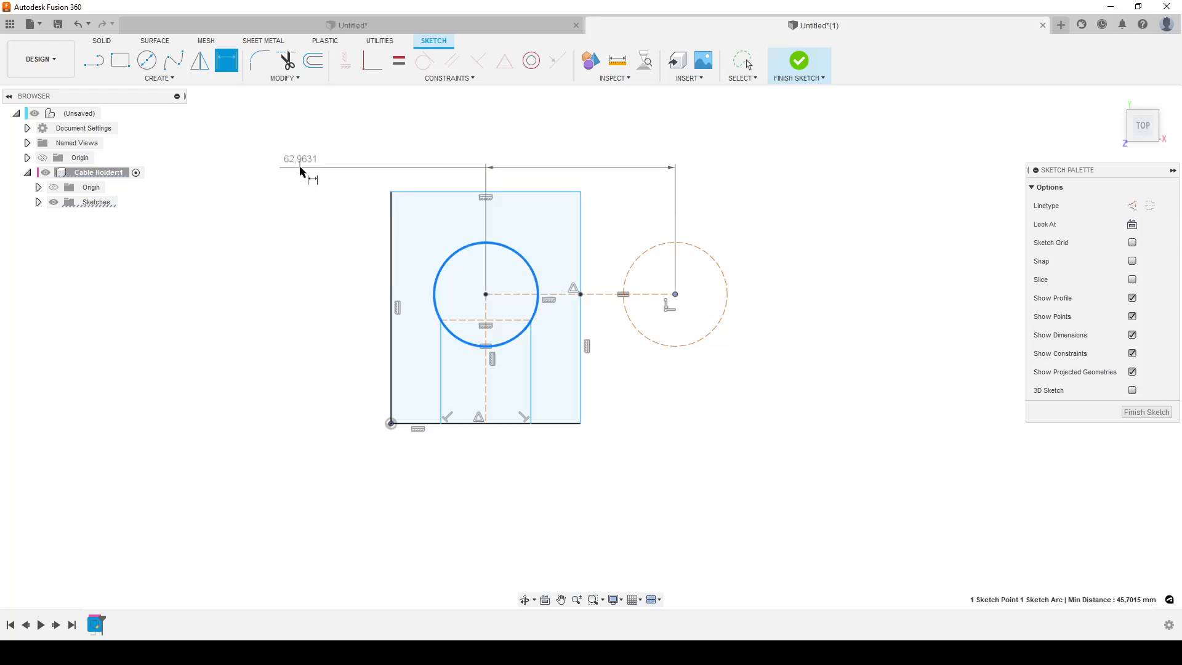
{"action": "key", "text": "Escape"}
{"action": "key", "text": "d"}
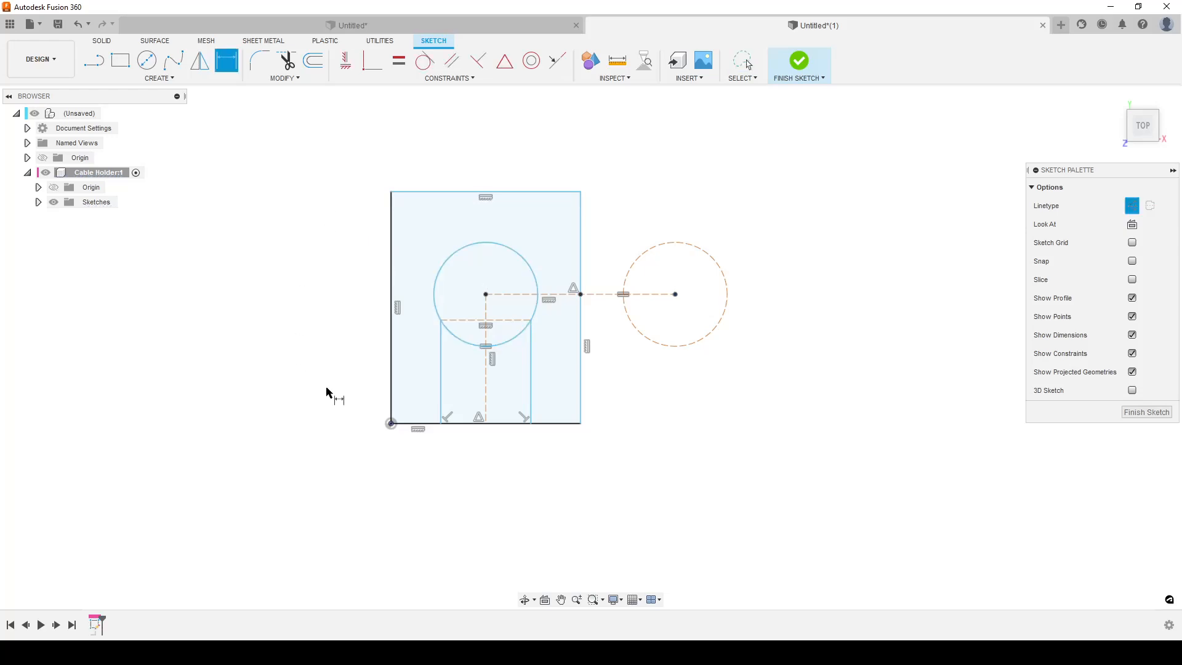
{"action": "left_click", "coordinate": [434, 261]}
{"action": "left_click", "coordinate": [289, 182]}
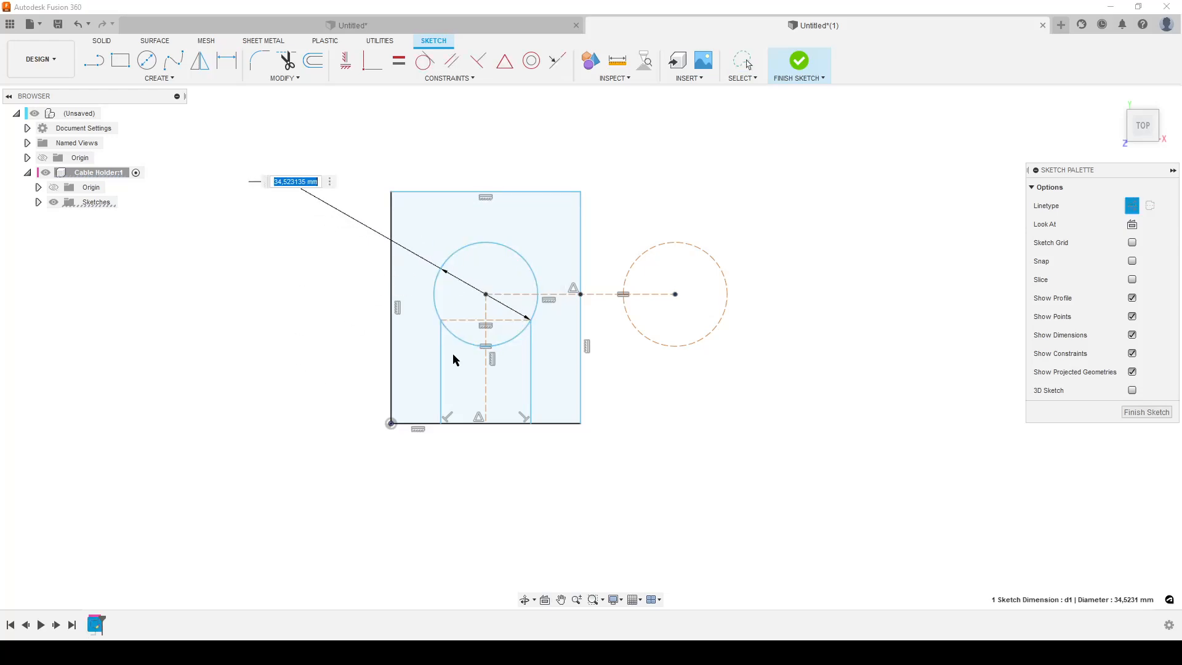
{"action": "type", "text": "c"}
{"action": "key", "text": "Return"}
{"action": "scroll", "coordinate": [453, 360], "scroll_direction": "down", "scroll_amount": 5}
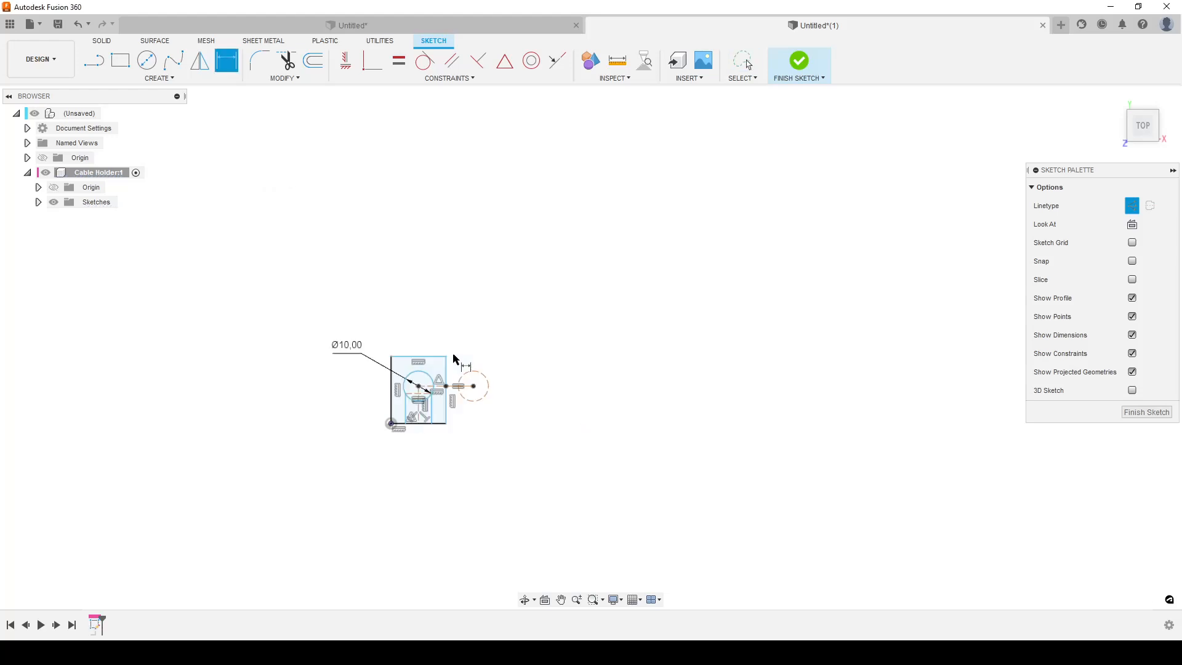
{"action": "scroll", "coordinate": [363, 370], "scroll_direction": "up", "scroll_amount": 5}
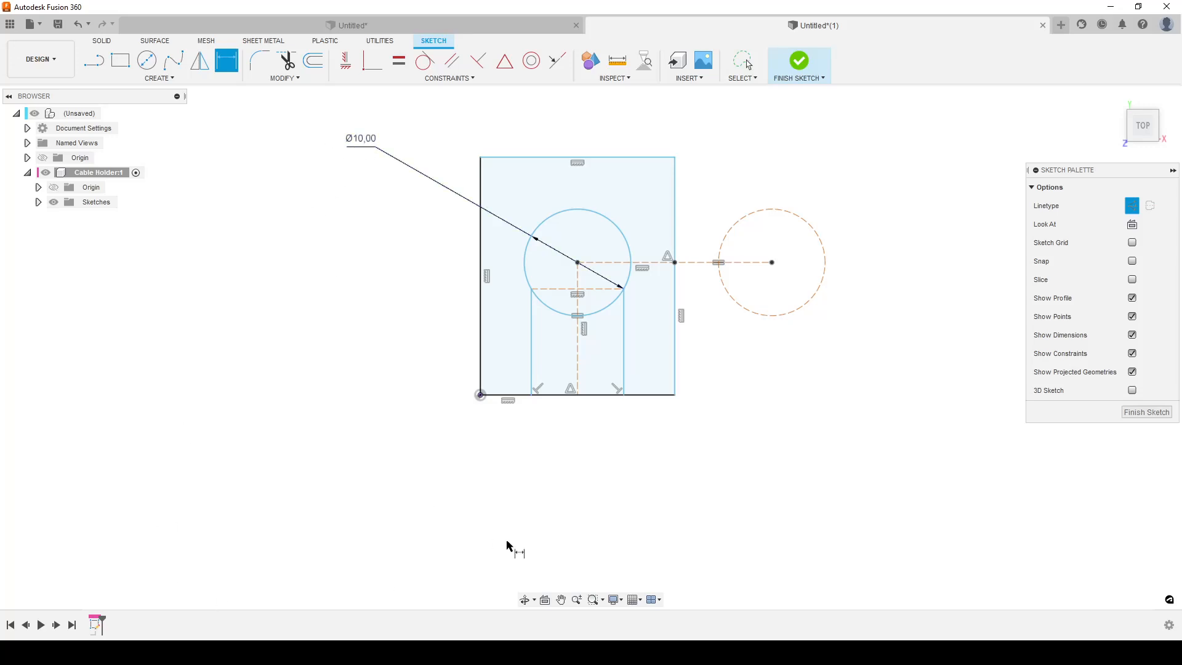
- Dimension the opening width between its two sides as Cable_OD * 0,75, giving 7,50
{"action": "left_click", "coordinate": [534, 360]}
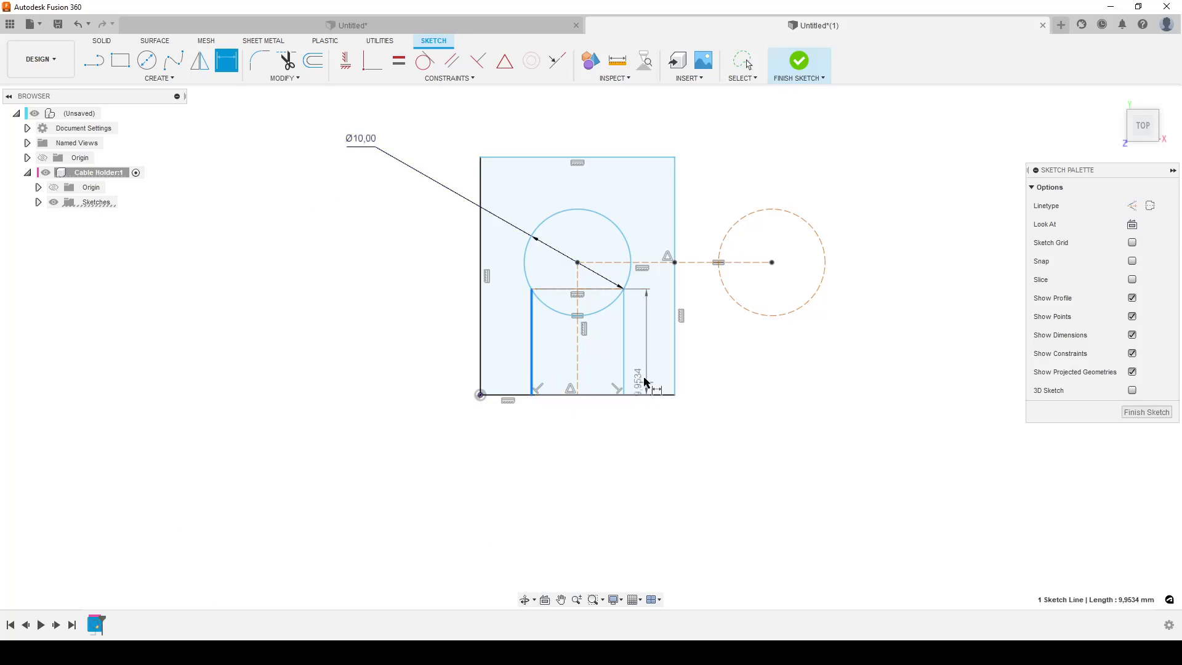
{"action": "left_click", "coordinate": [623, 365]}
{"action": "left_click", "coordinate": [592, 503]}
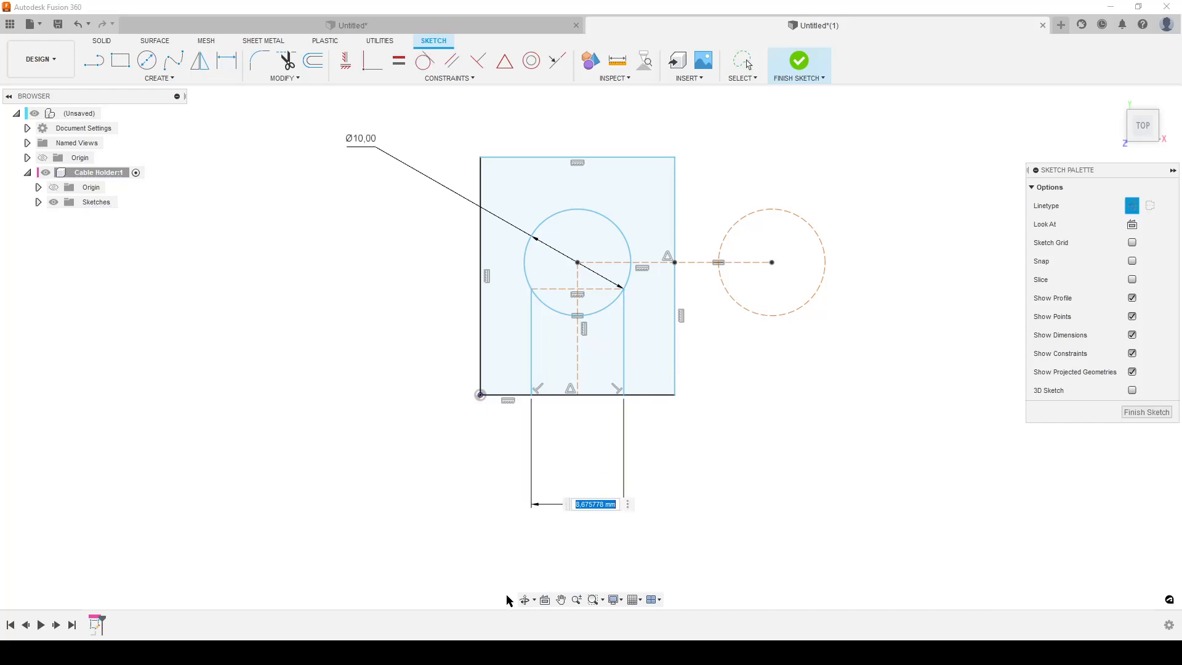
{"action": "type", "text": "Cable_OD"}
{"action": "type", "text": " * 0,75"}
{"action": "key", "text": "Return"}
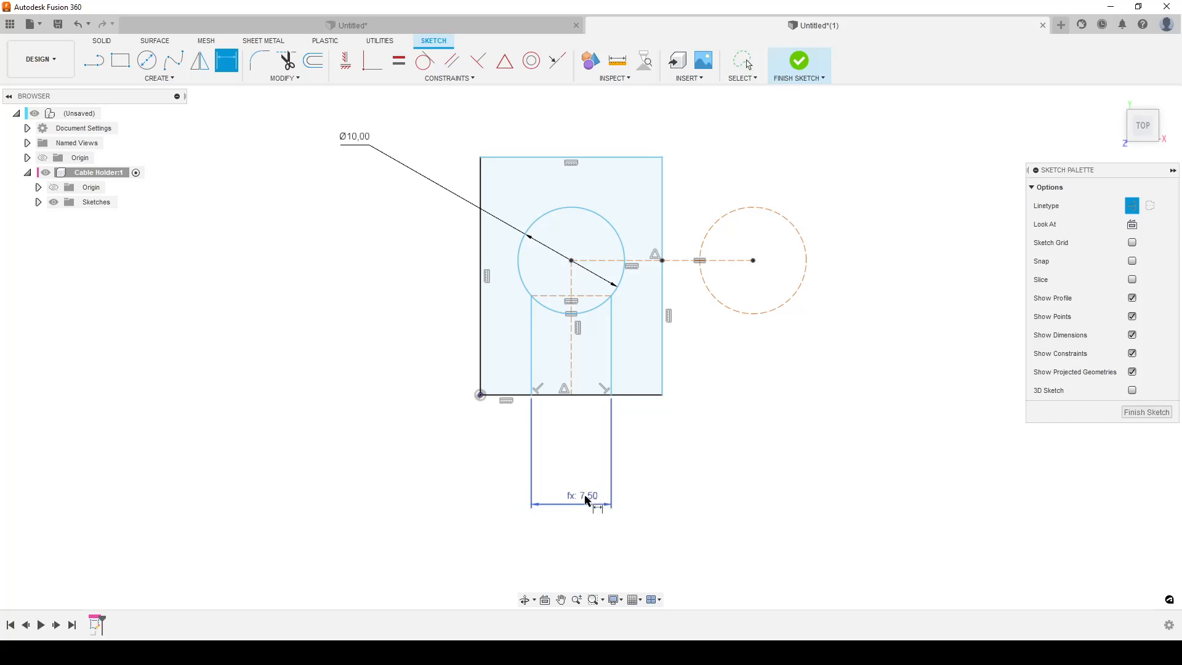
- In Change Parameters, add a unitless user parameter Cable_opening_ratio set to 0,75
{"action": "left_click", "coordinate": [295, 77]}
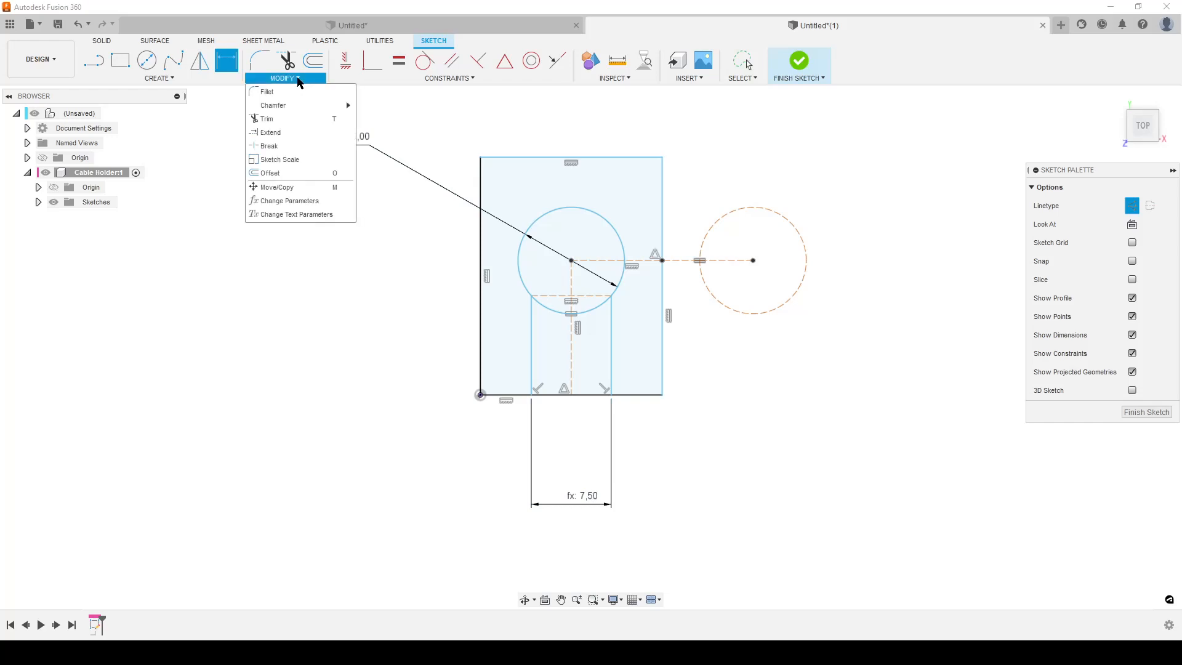
{"action": "left_click", "coordinate": [325, 203]}
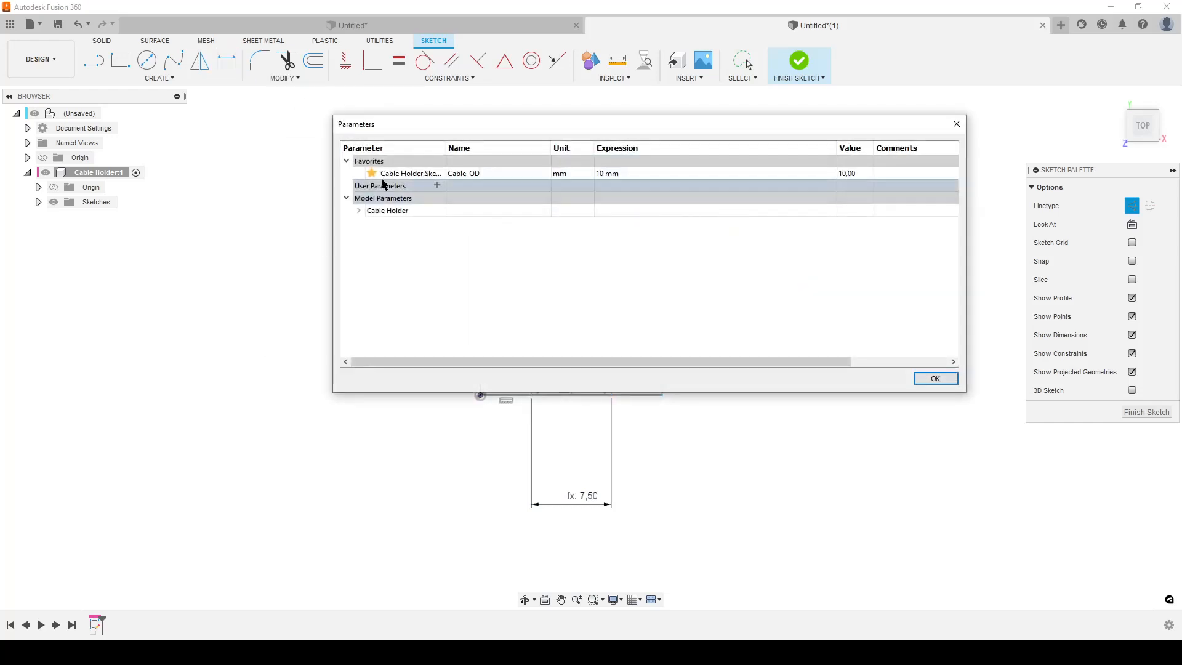
{"action": "left_click", "coordinate": [361, 210]}
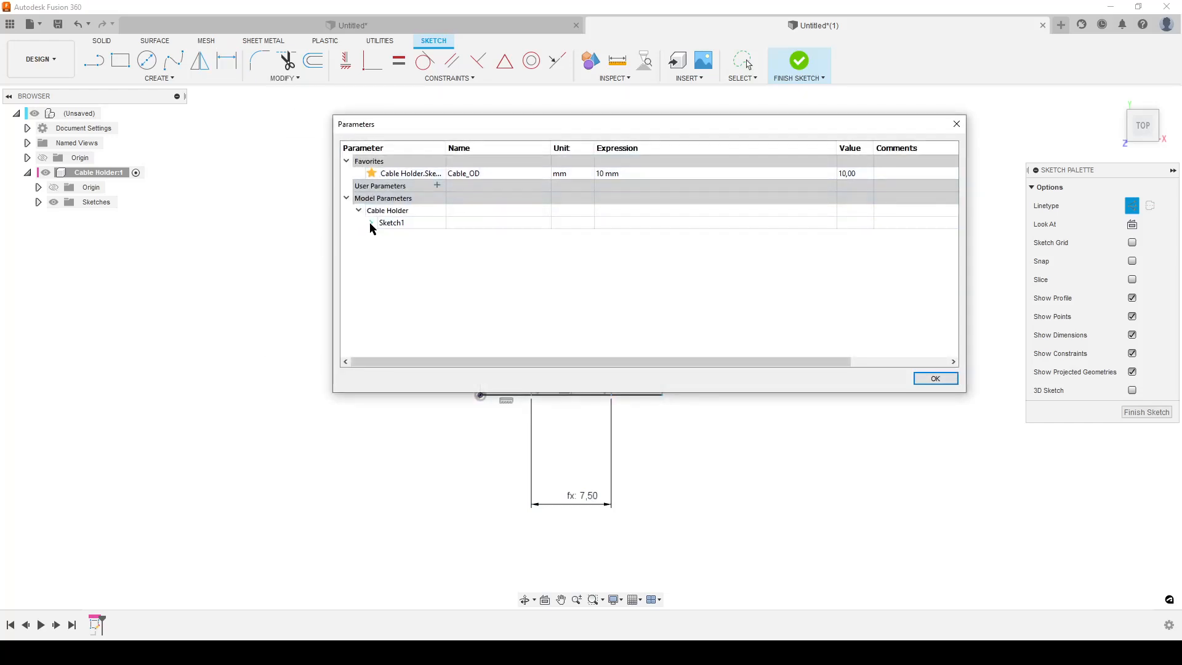
{"action": "left_click", "coordinate": [369, 222]}
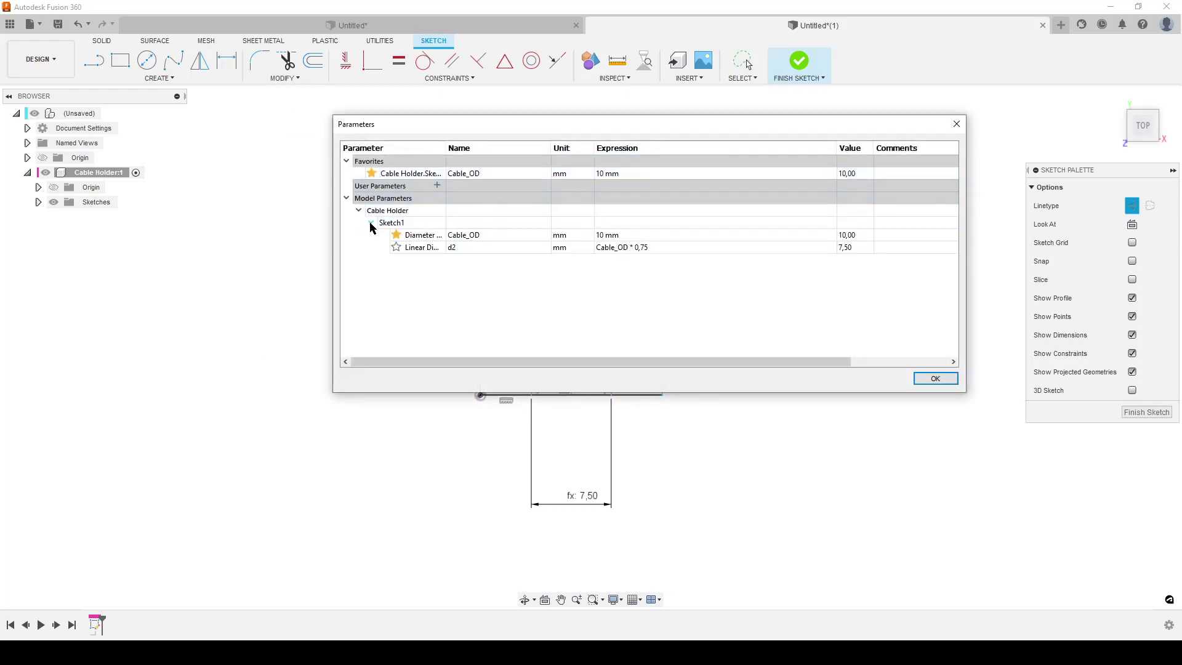
{"action": "left_click", "coordinate": [437, 184]}
{"action": "type", "text": "Cable_opening_ratio"}
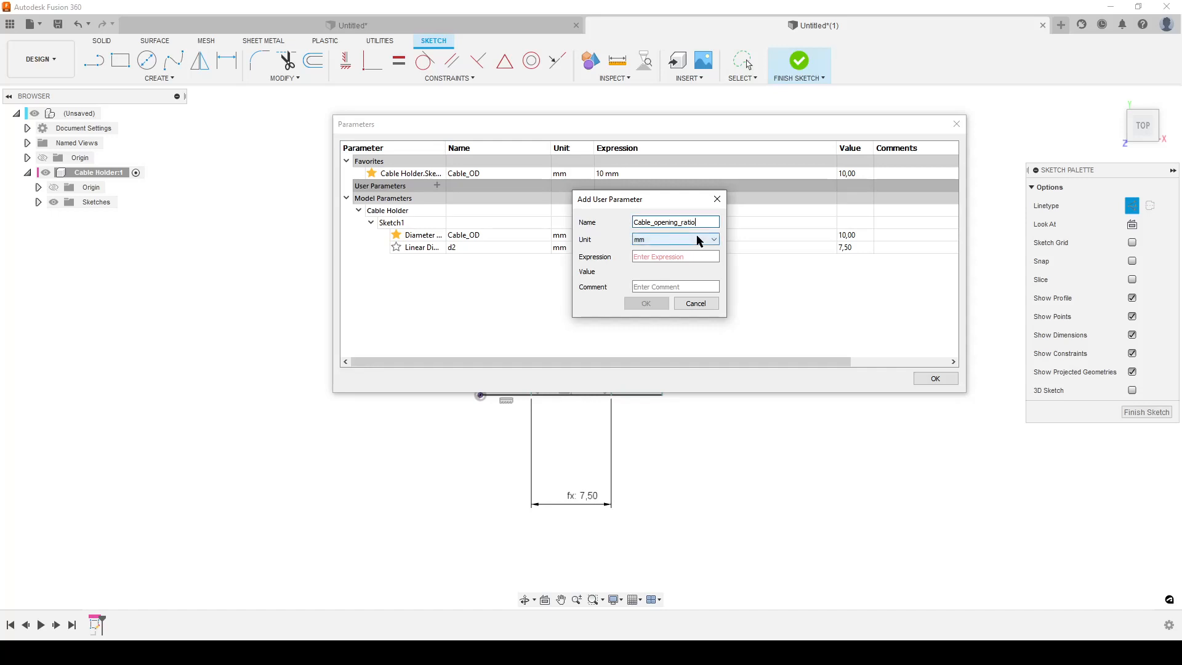
{"action": "left_click", "coordinate": [674, 239]}
{"action": "left_click", "coordinate": [660, 256]}
{"action": "type", "text": "0,75"}
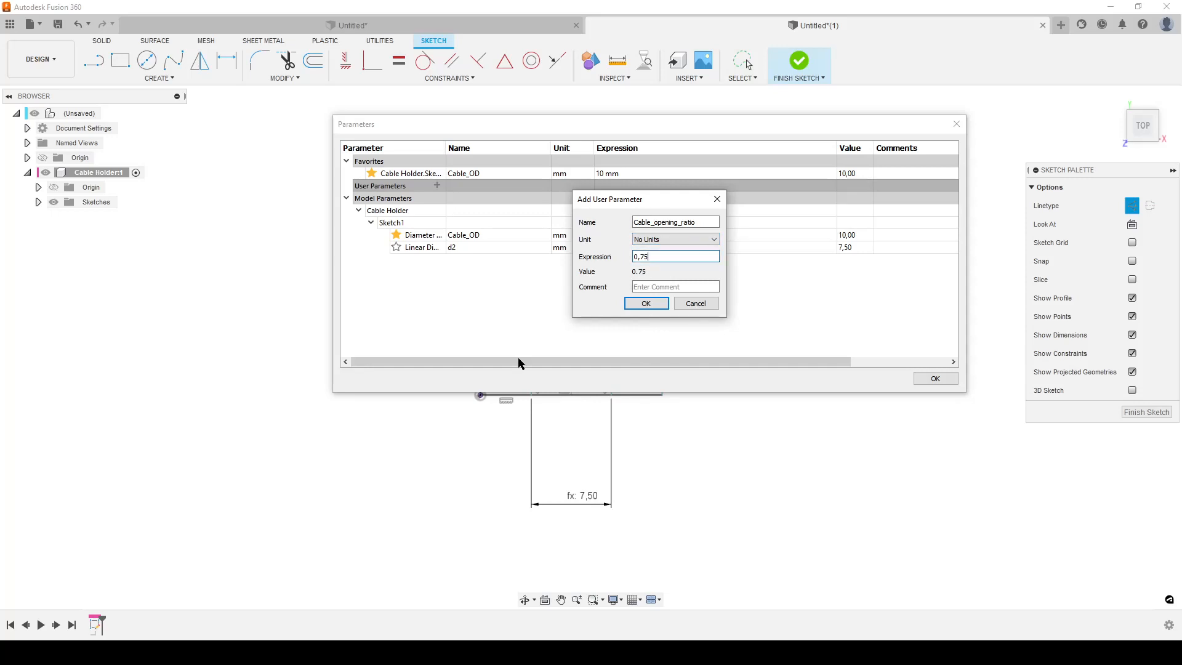
{"action": "left_click", "coordinate": [650, 306]}
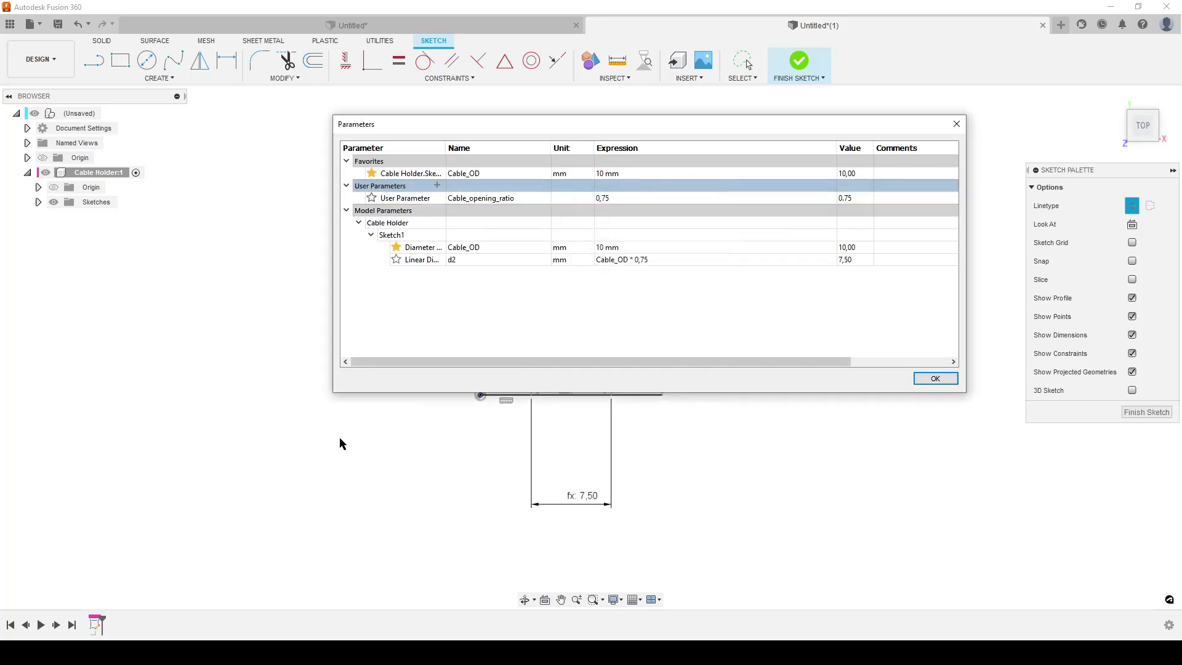
- Set d2 to Cable_OD * Cable_opening_ratio and change the ratio to 0,8, giving an 8,00 opening
{"action": "double_click", "coordinate": [656, 259]}
{"action": "left_click", "coordinate": [685, 259]}
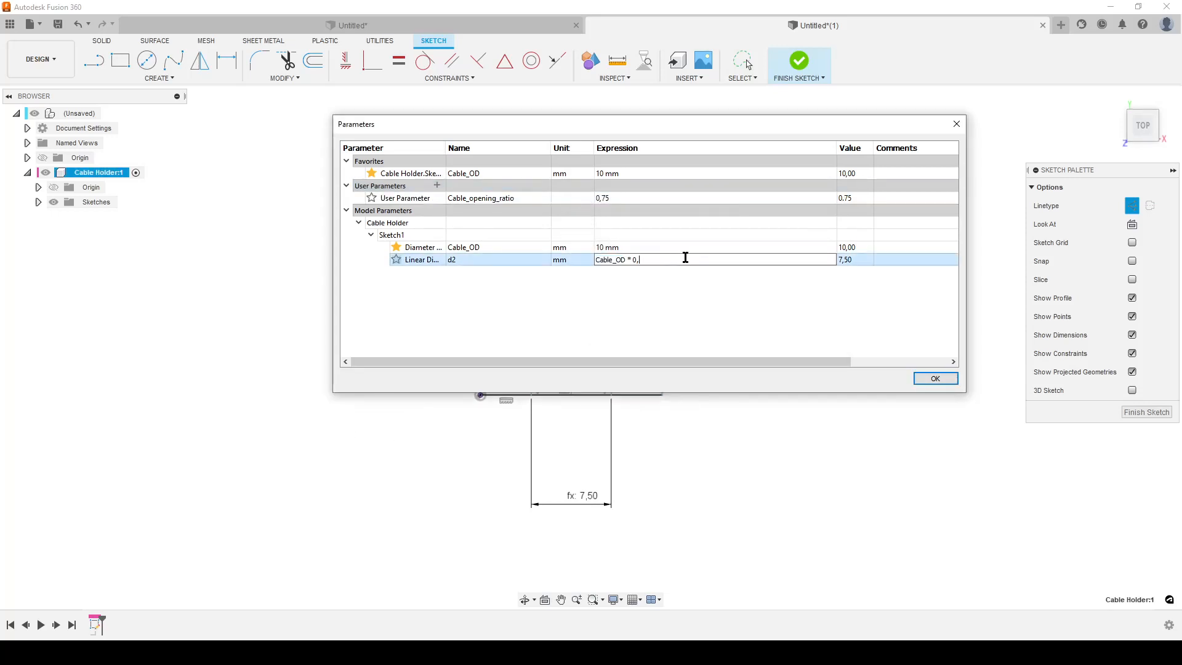
{"action": "key", "text": "BackSpace"}
{"action": "key", "text": "BackSpace"}
{"action": "type", "text": "c"}
{"action": "left_click", "coordinate": [673, 291]}
{"action": "key", "text": "Return"}
{"action": "double_click", "coordinate": [624, 197]}
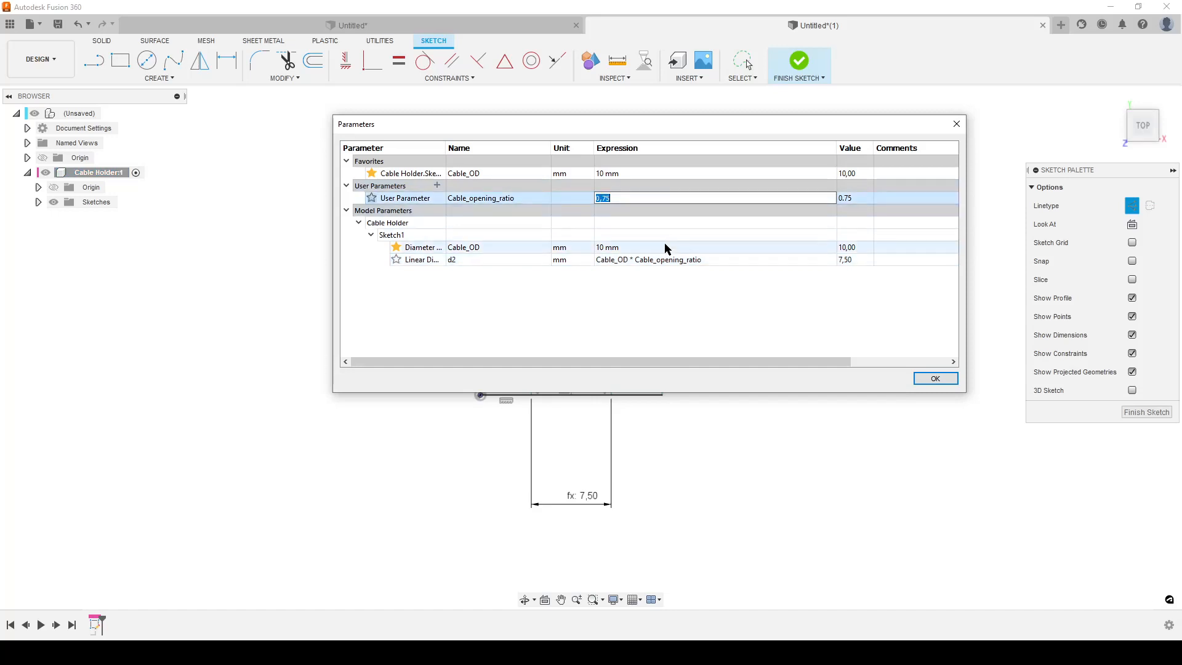
{"action": "type", "text": "0"}
{"action": "key", "text": "Return"}
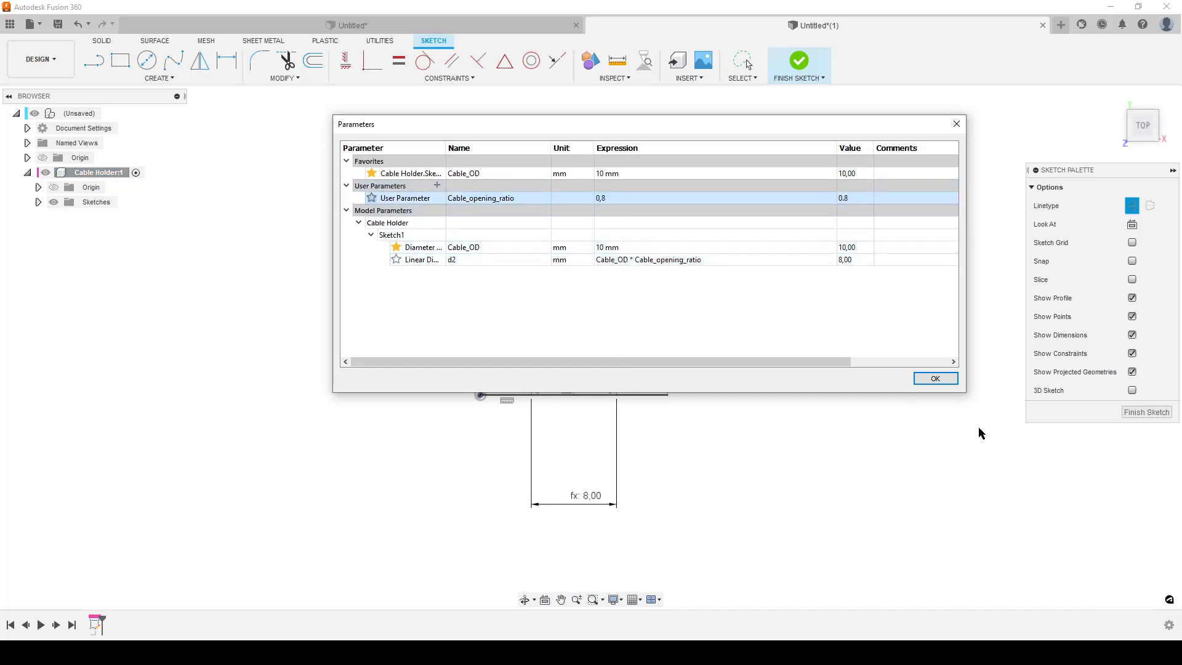
{"action": "left_click", "coordinate": [934, 379]}
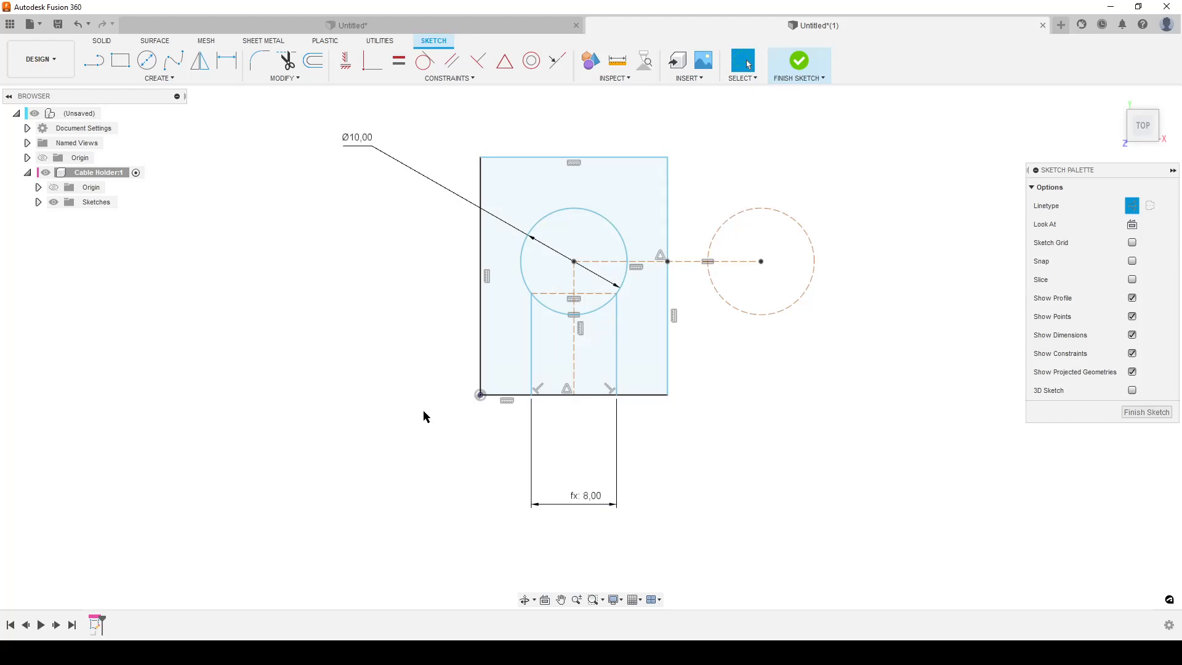
- Dimension the material between the circle and the top edge as Support_Width = 4 mm
{"action": "key", "text": "d"}
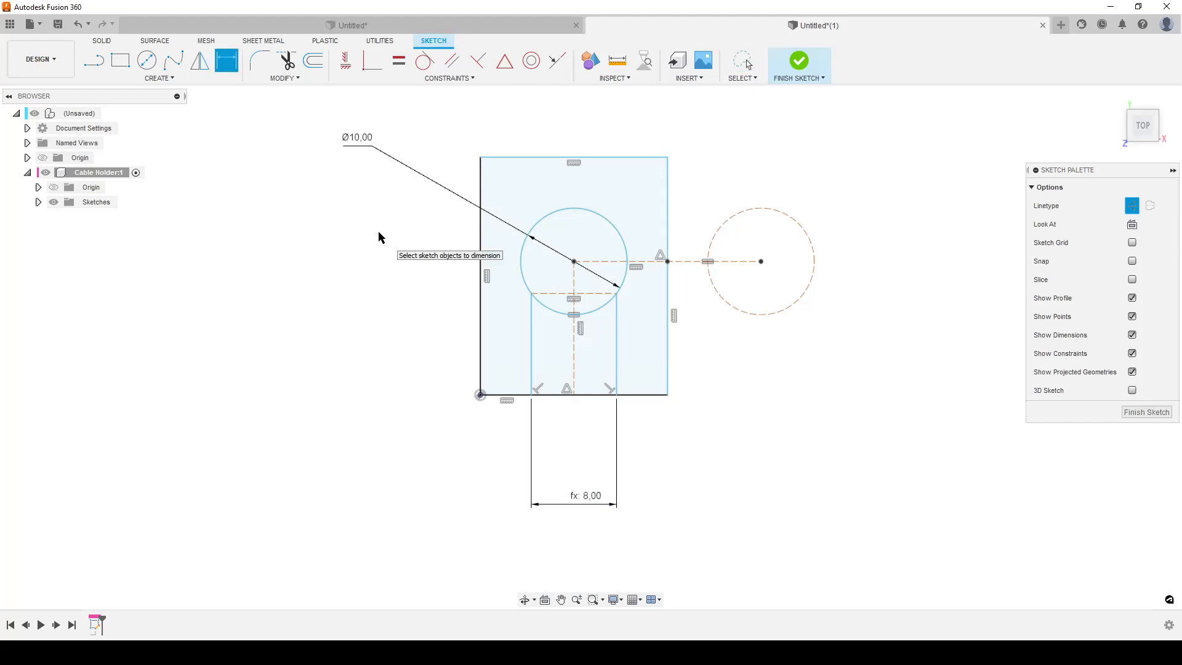
{"action": "right_click", "coordinate": [377, 238]}
{"action": "left_click", "coordinate": [389, 322]}
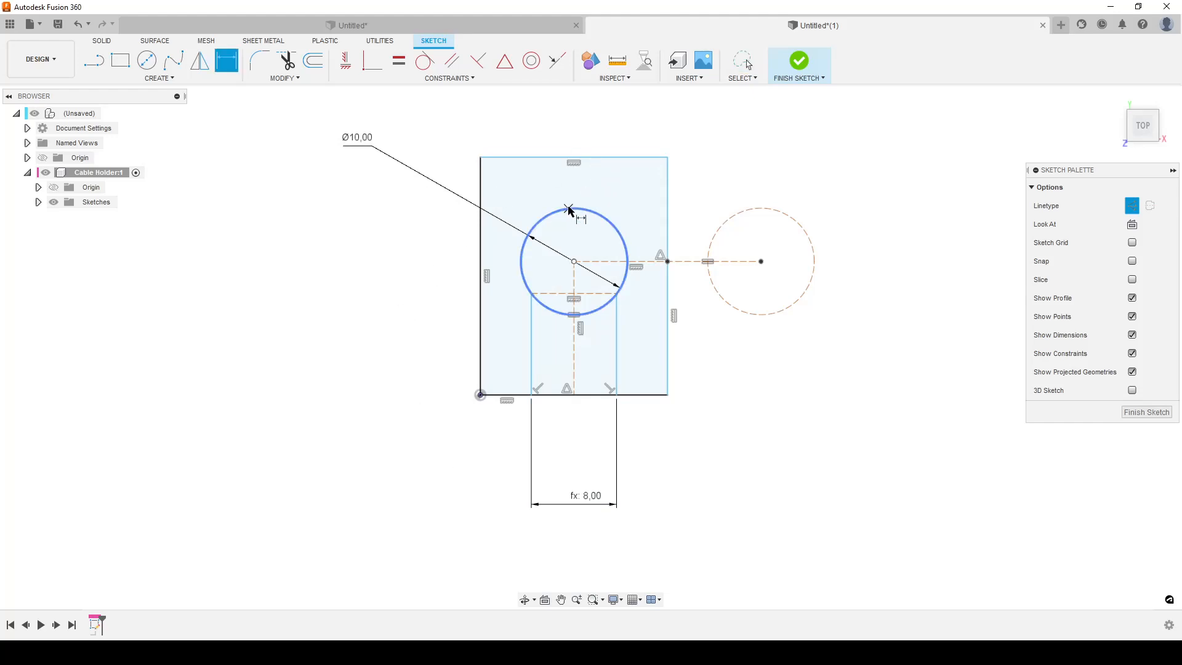
{"action": "left_click", "coordinate": [570, 211]}
{"action": "left_click", "coordinate": [576, 159]}
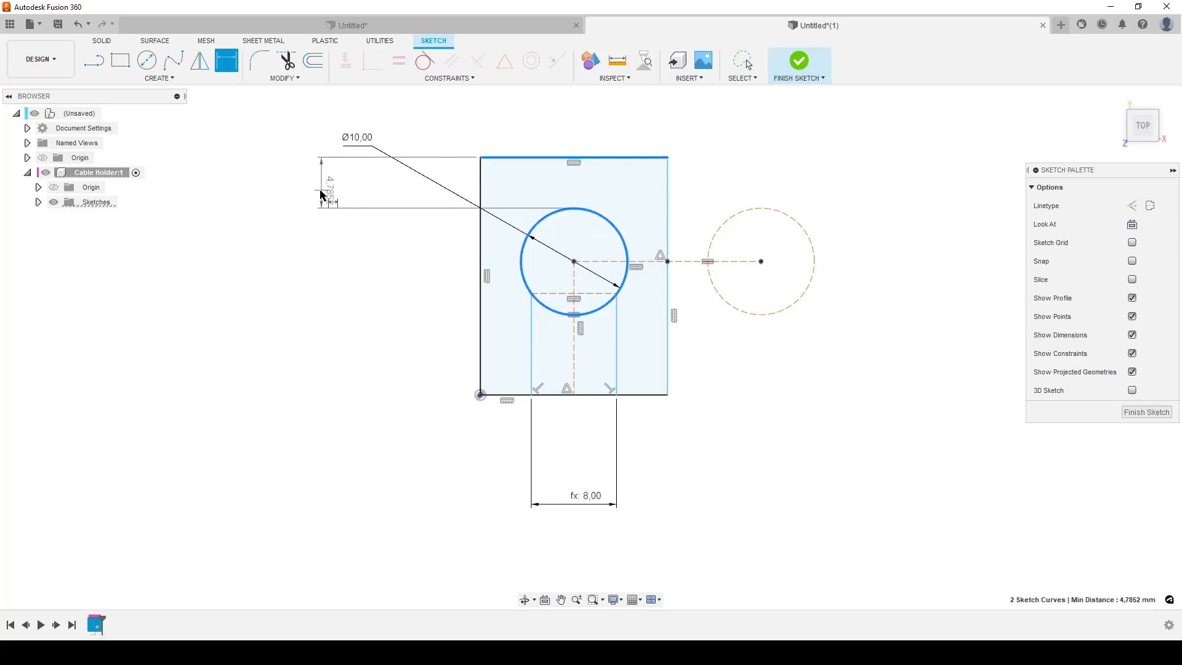
{"action": "left_click", "coordinate": [322, 194]}
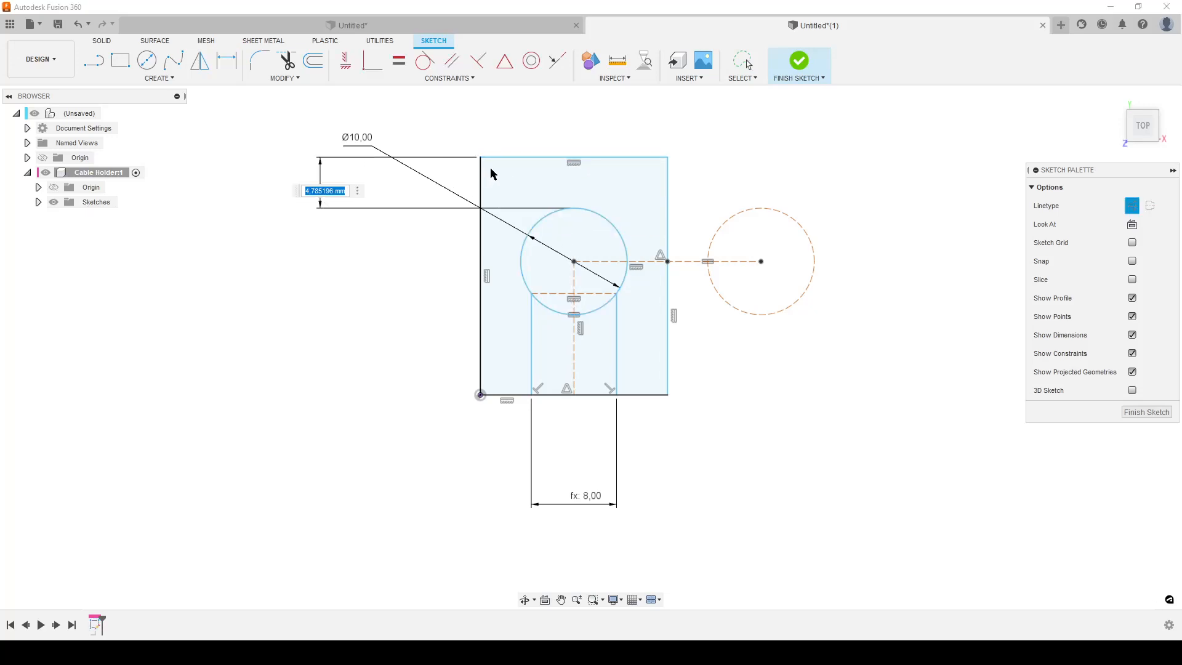
{"action": "type", "text": "5"}
{"action": "type", "text": "W"}
{"action": "type", "text": "dth = 4"}
{"action": "key", "text": "Return"}
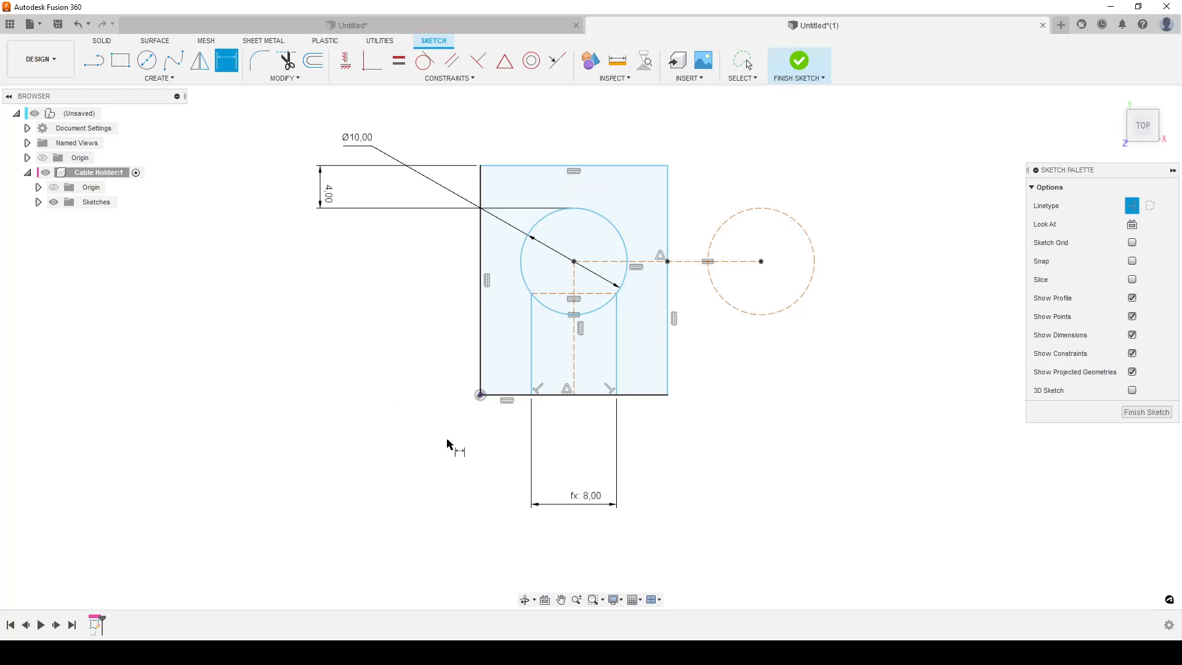
{"action": "scroll", "coordinate": [535, 462], "scroll_direction": "up", "scroll_amount": 2}
{"action": "scroll", "coordinate": [545, 445], "scroll_direction": "down", "scroll_amount": 3}
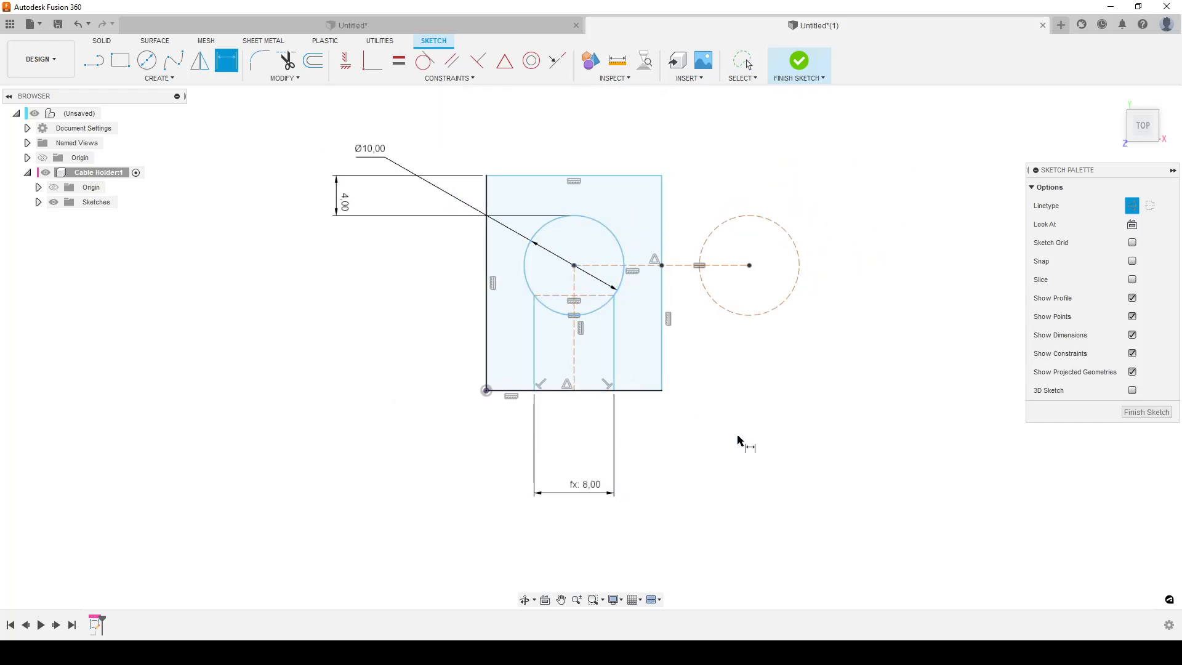
{"action": "key", "text": "Escape"}
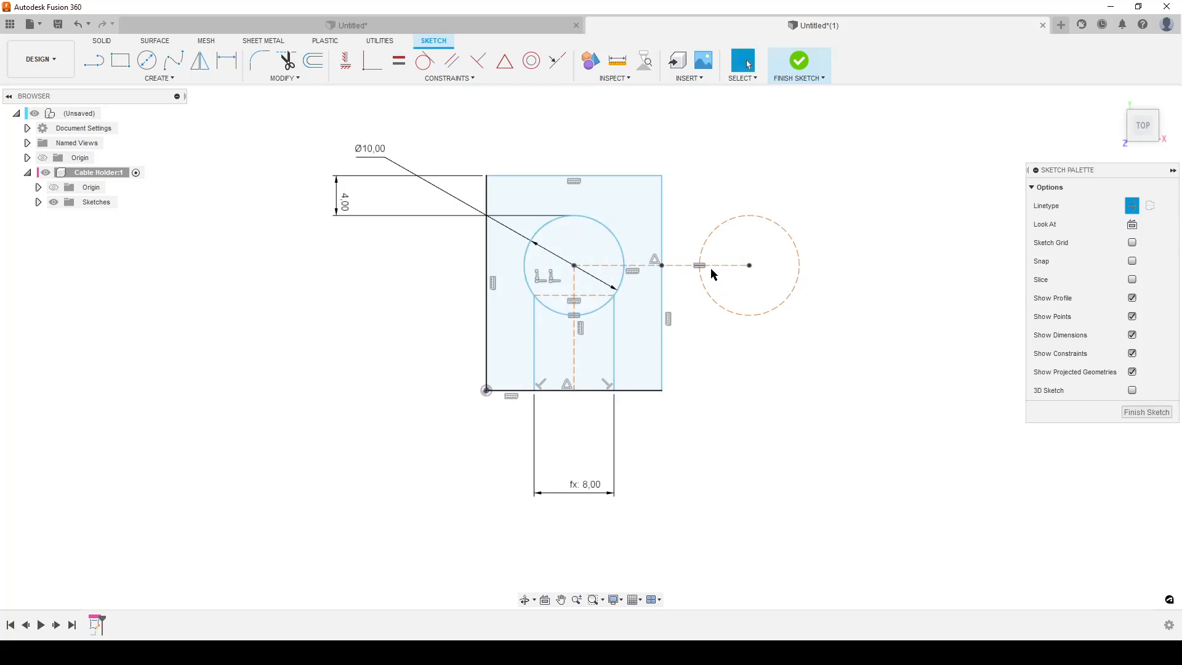
- Drag the cutout circle to test it and attempt a tangent dimension to the bottom edge
{"action": "left_click_drag", "start_coordinate": [747, 268], "coordinate": [765, 310]}
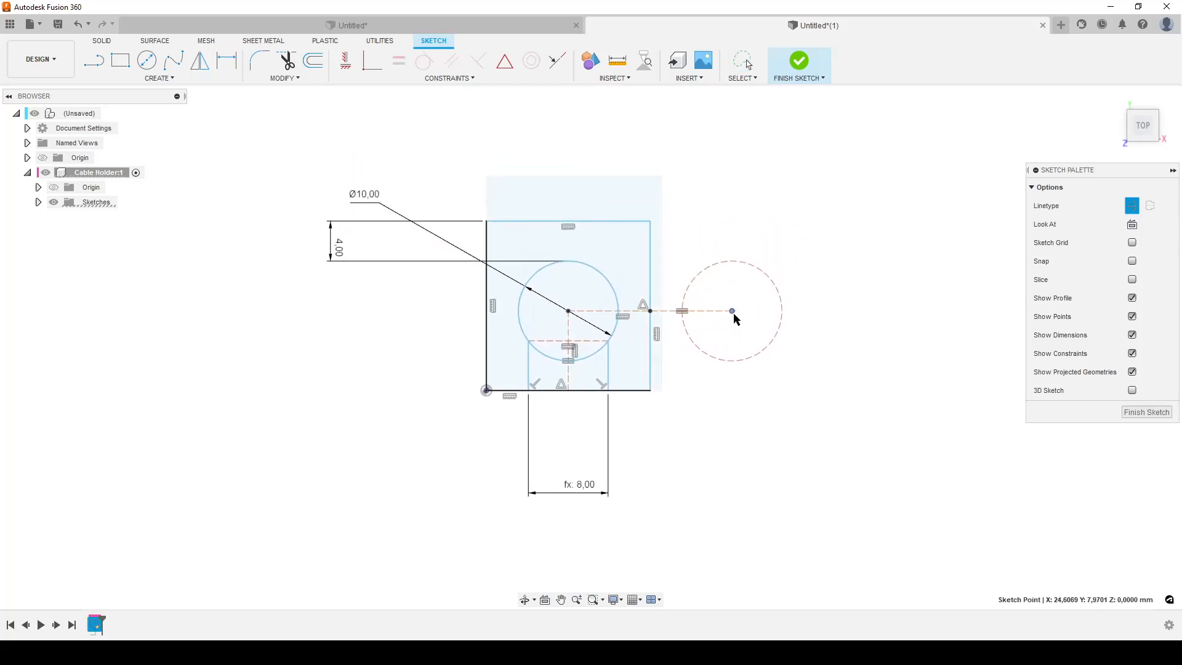
{"action": "scroll", "coordinate": [615, 430], "scroll_direction": "down", "scroll_amount": 3}
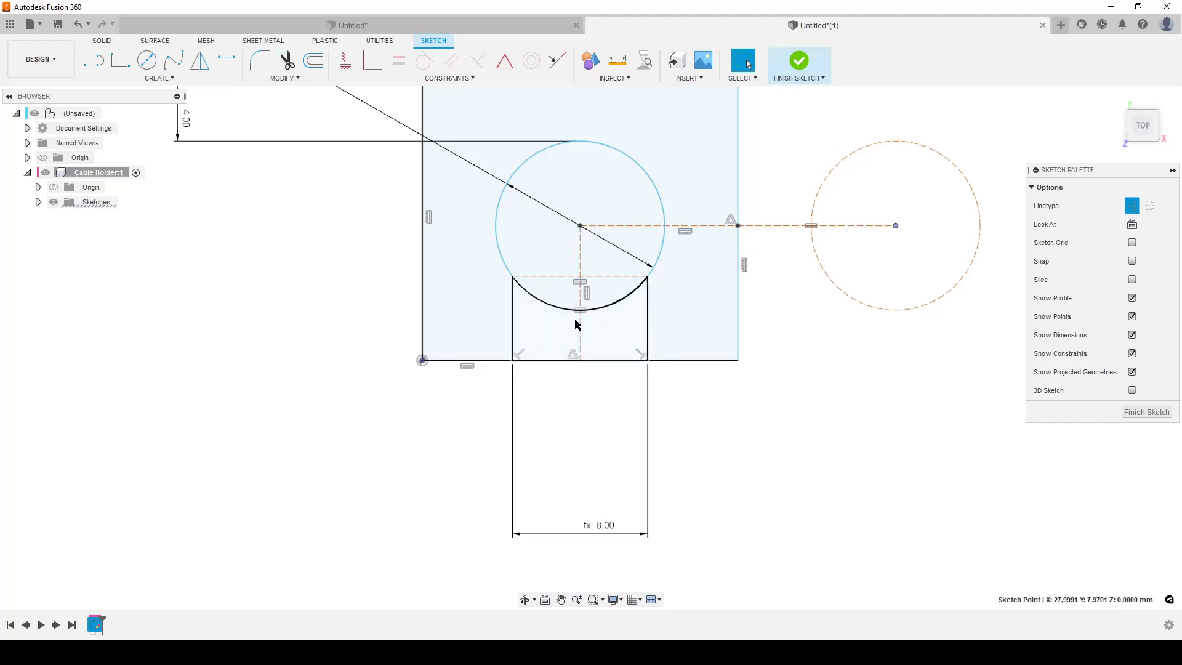
{"action": "key", "text": "d"}
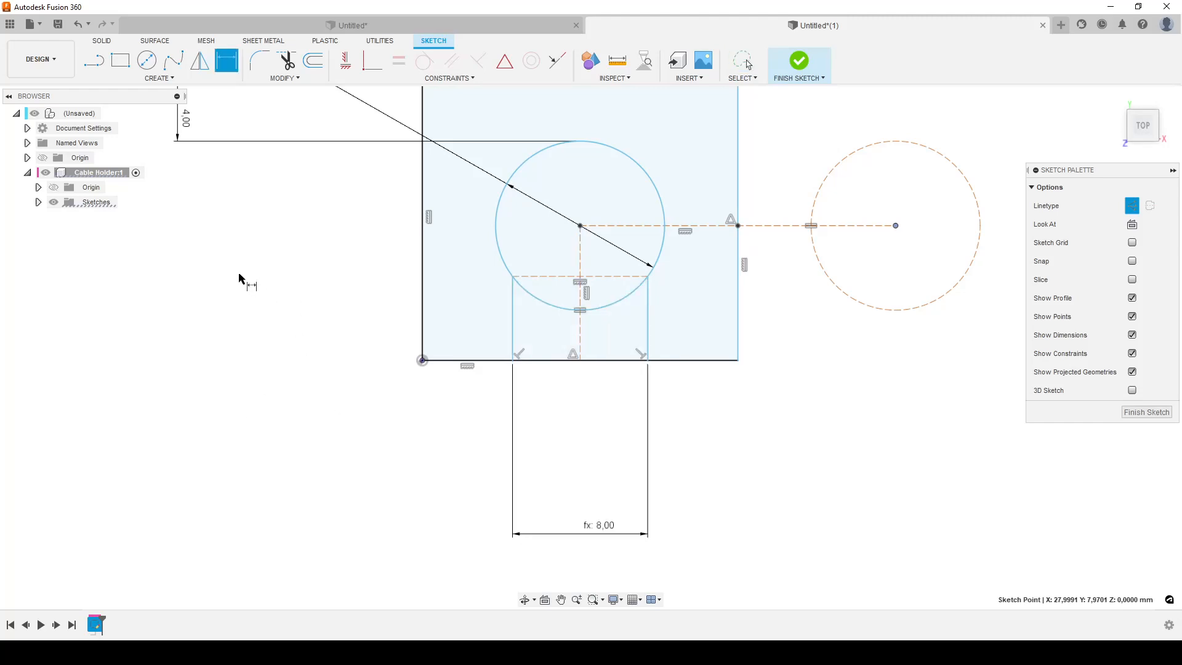
{"action": "right_click", "coordinate": [238, 274]}
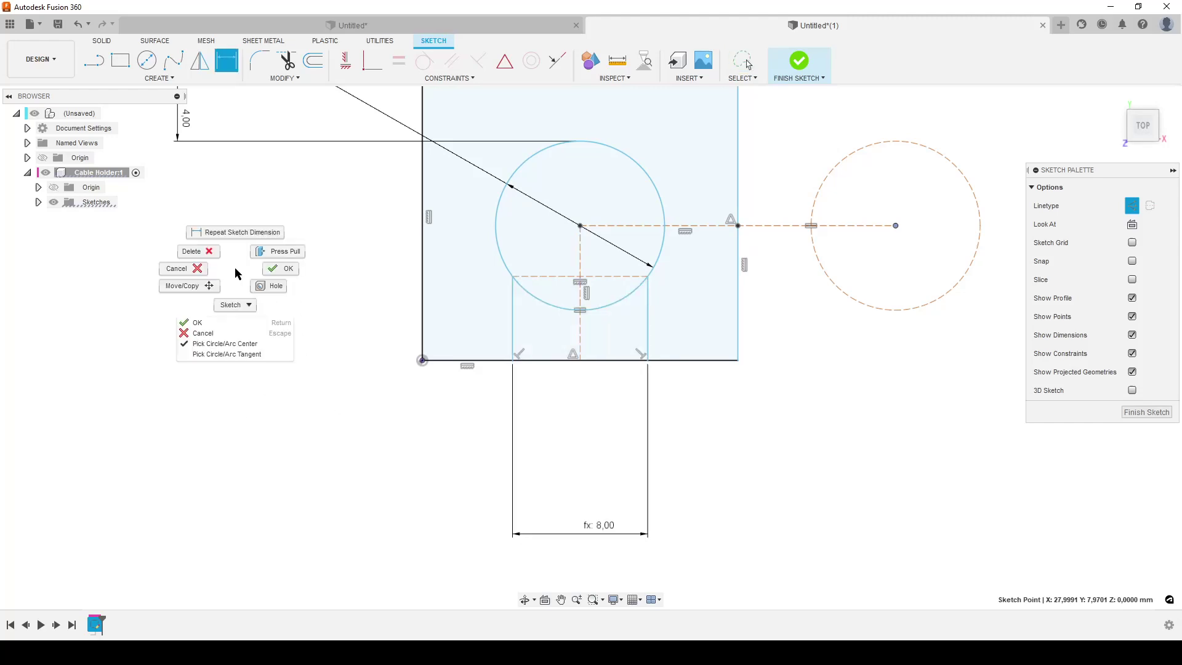
{"action": "left_click", "coordinate": [243, 355]}
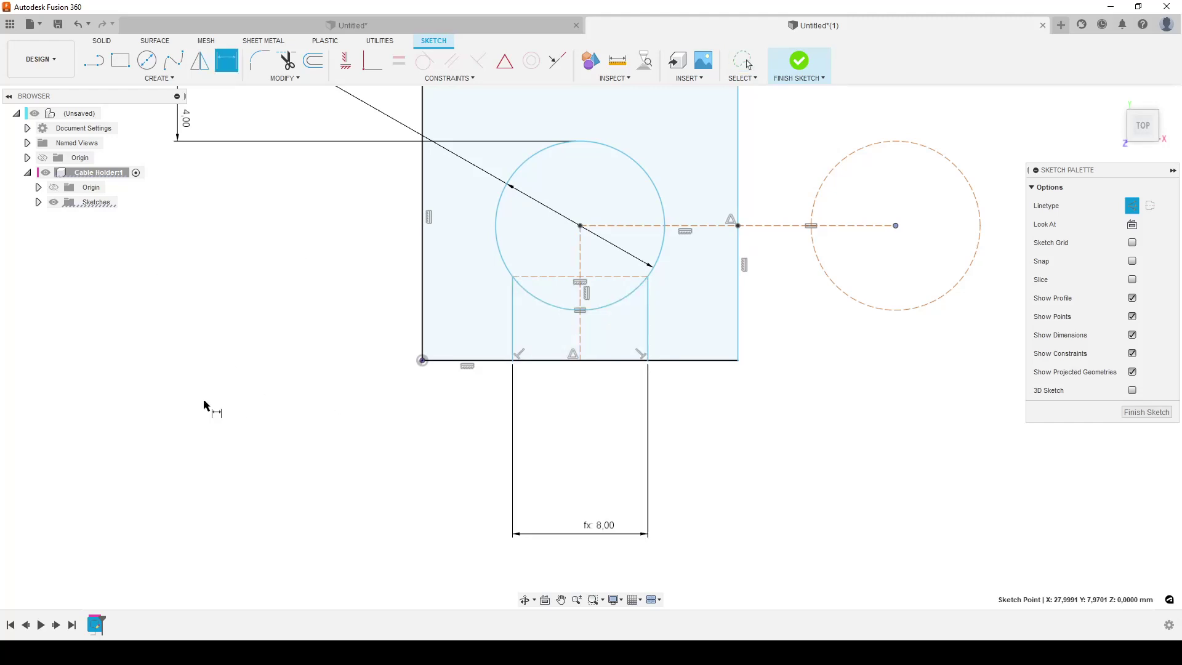
{"action": "left_click", "coordinate": [607, 315]}
{"action": "key", "text": "Escape"}
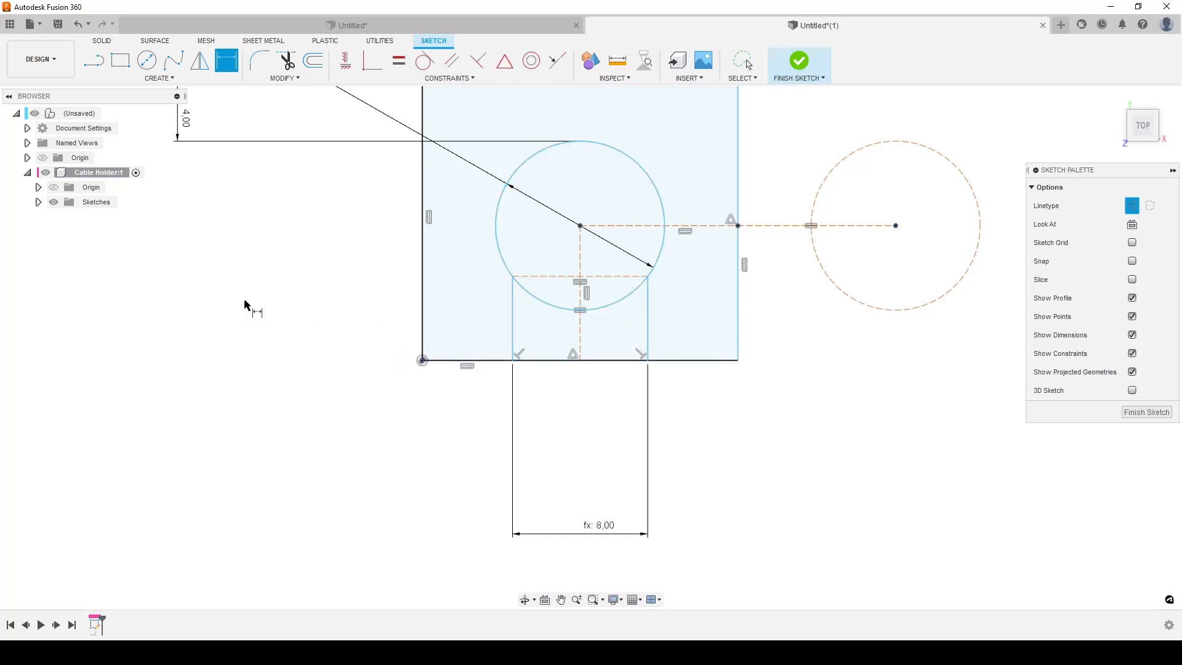
{"action": "left_click", "coordinate": [604, 358]}
{"action": "left_click", "coordinate": [596, 313]}
{"action": "key", "text": "Escape"}
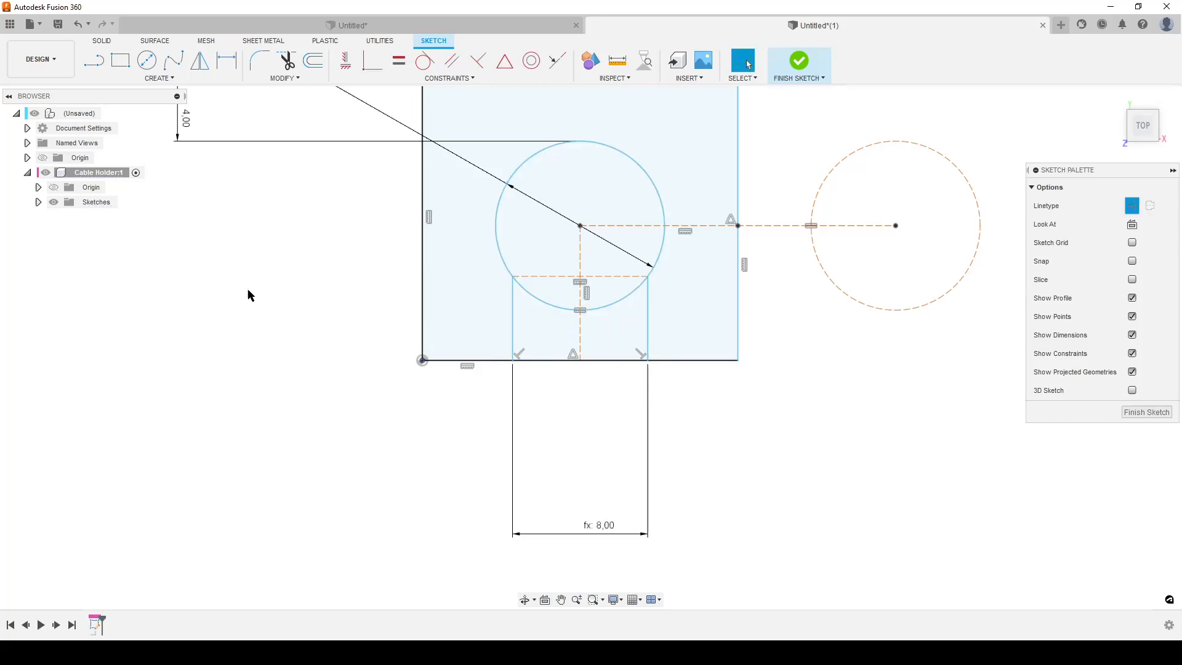
- Dimension the circle's tangent edge to the rectangle's bottom as Cable_to_front = 1
{"action": "key", "text": "Escape"}
{"action": "right_click", "coordinate": [276, 269]}
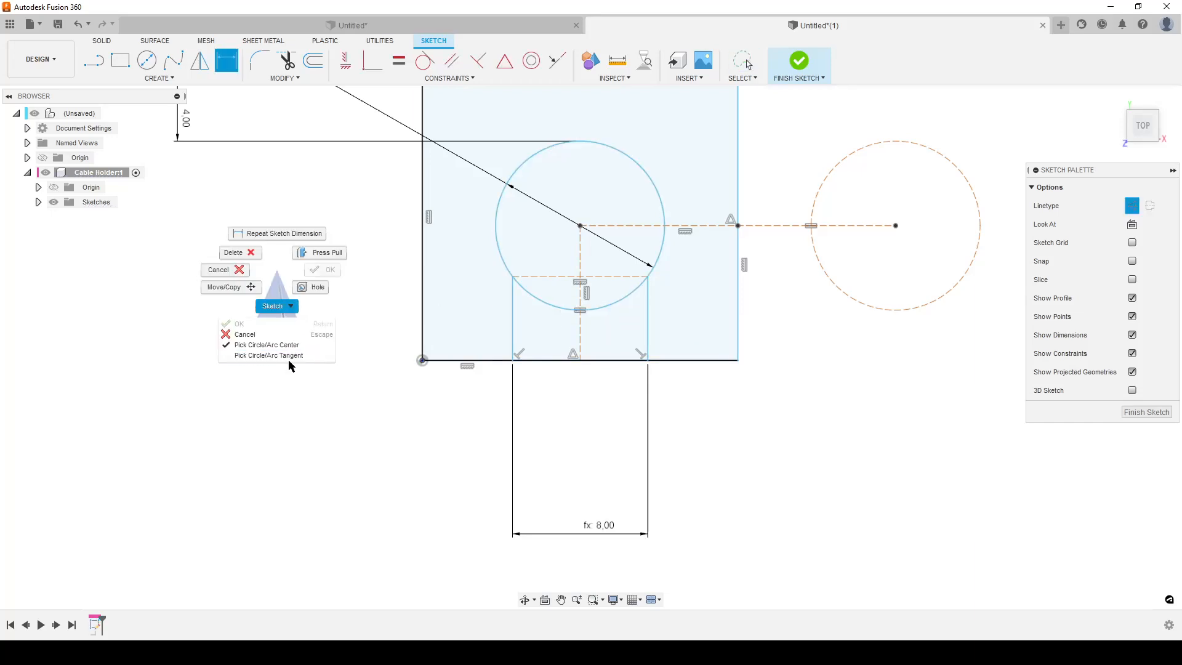
{"action": "left_click", "coordinate": [268, 354]}
{"action": "left_click", "coordinate": [554, 314]}
{"action": "left_click", "coordinate": [548, 360]}
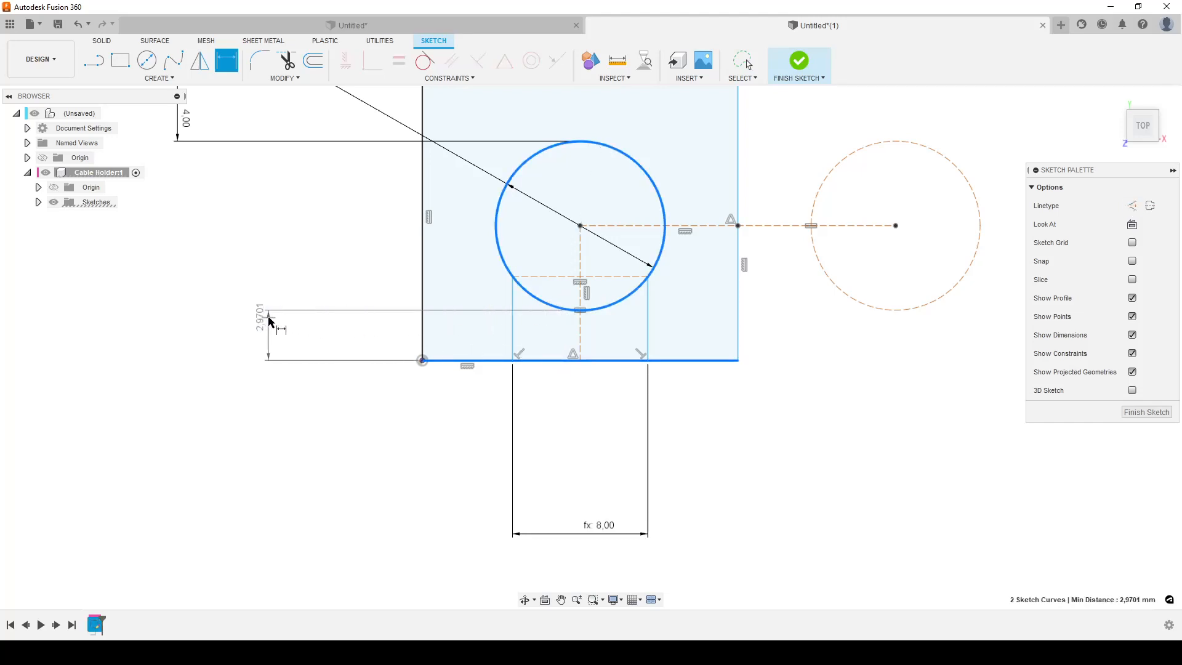
{"action": "left_click", "coordinate": [264, 316]}
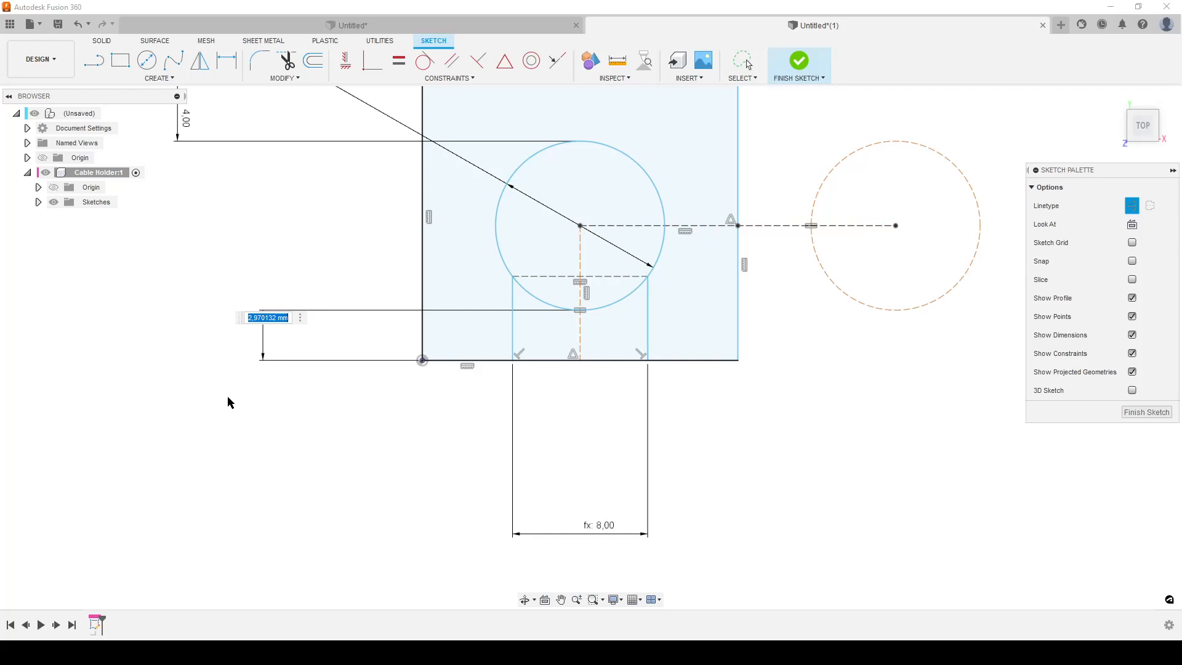
{"action": "type", "text": "CAble"}
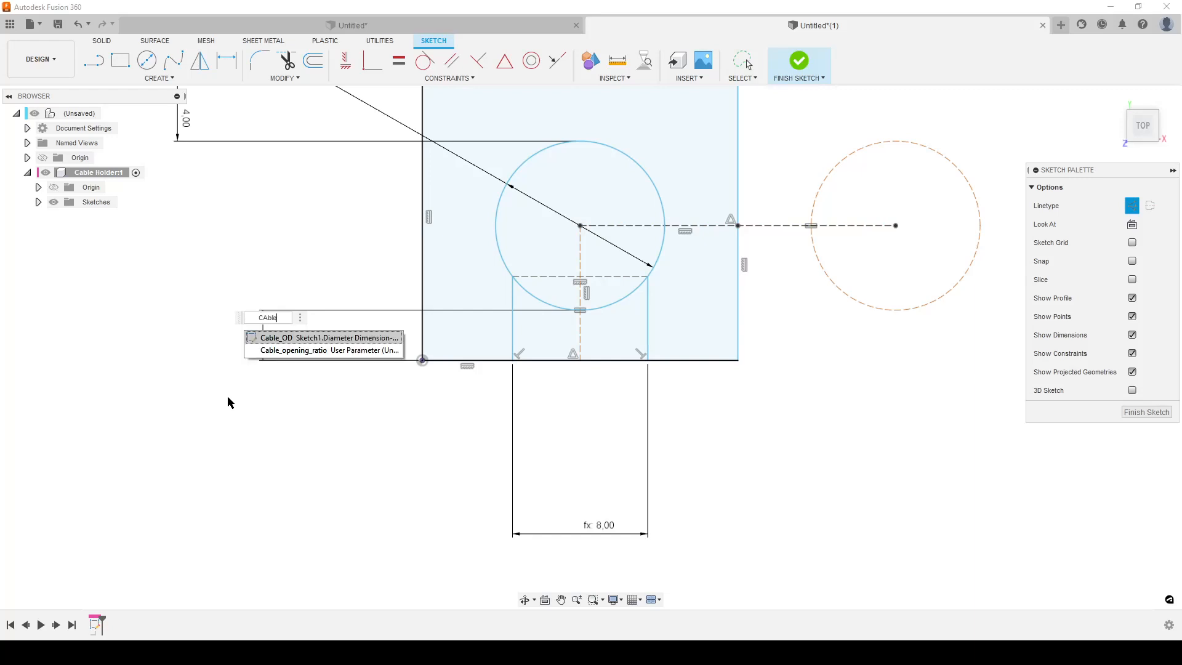
{"action": "key", "text": "BackSpace"}
{"action": "key", "text": "BackSpace"}
{"action": "key", "text": "BackSpace"}
{"action": "type", "text": "able_"}
{"action": "type", "text": "to_front"}
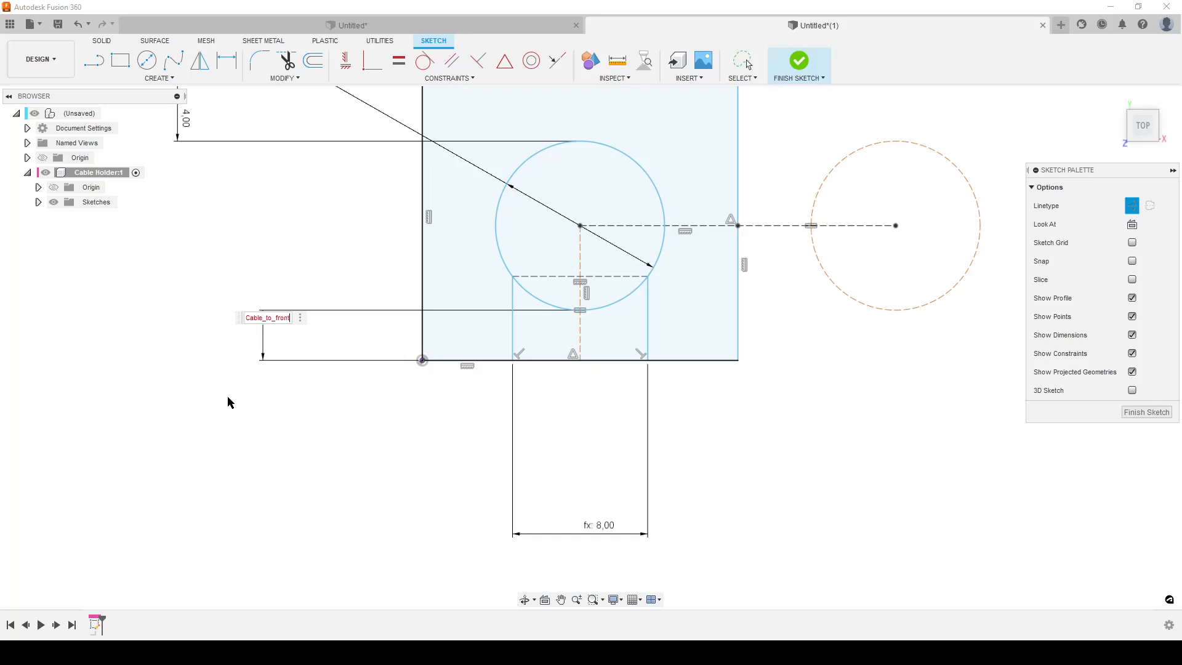
{"action": "type", "text": " = 1"}
{"action": "key", "text": "Return"}
{"action": "scroll", "coordinate": [702, 350], "scroll_direction": "up", "scroll_amount": 3}
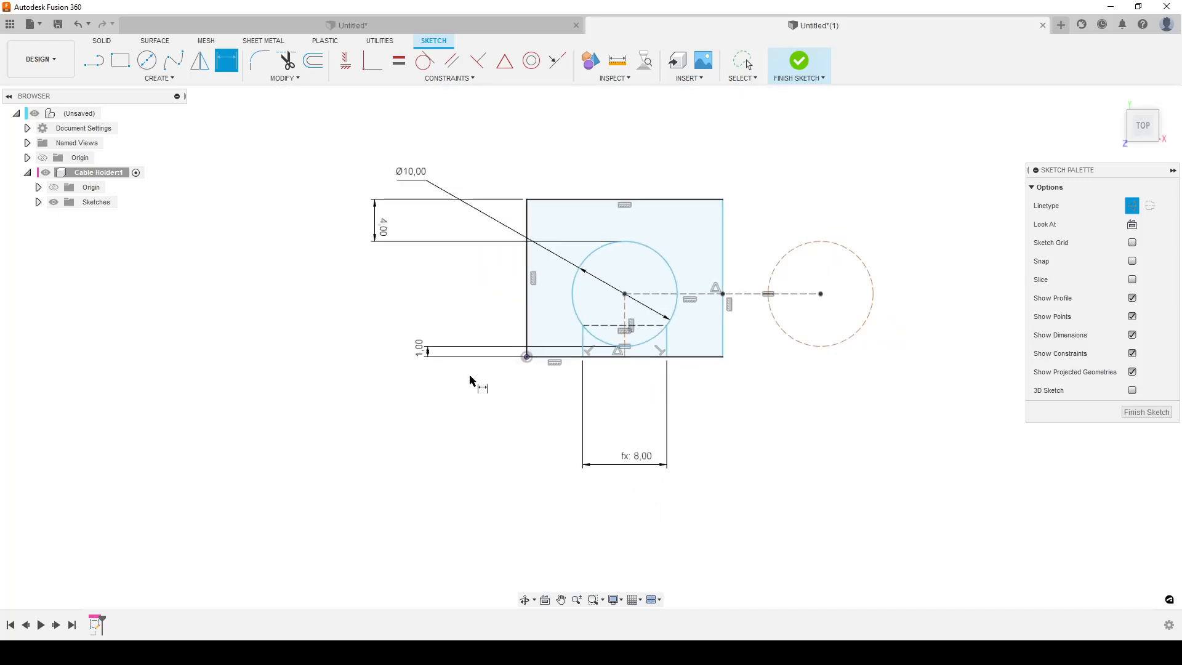
{"action": "scroll", "coordinate": [476, 383], "scroll_direction": "down", "scroll_amount": 1}
{"action": "scroll", "coordinate": [476, 383], "scroll_direction": "down", "scroll_amount": 1}
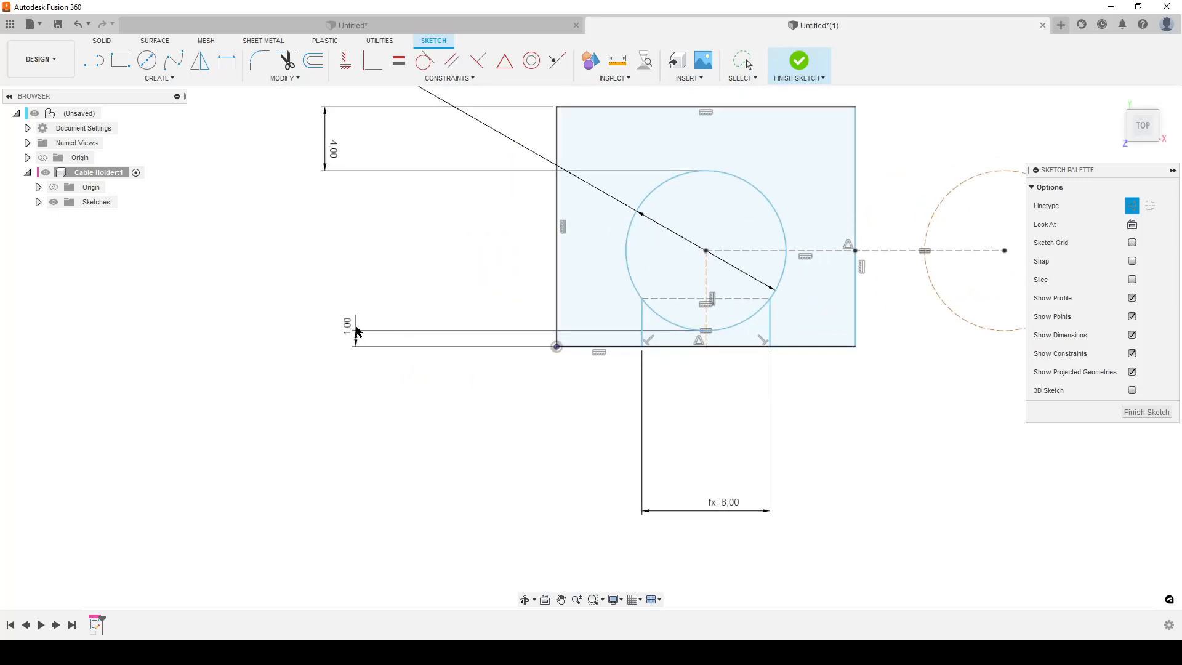
{"action": "key", "text": "Escape"}
{"action": "scroll", "coordinate": [461, 387], "scroll_direction": "up", "scroll_amount": 2}
{"action": "scroll", "coordinate": [712, 390], "scroll_direction": "up", "scroll_amount": 1}
- Test-drag the dashed circle and undo an accidental driven dimension between the circles
{"action": "middle_click_drag", "start_coordinate": [712, 391], "coordinate": [628, 409]}
{"action": "key", "text": "d"}
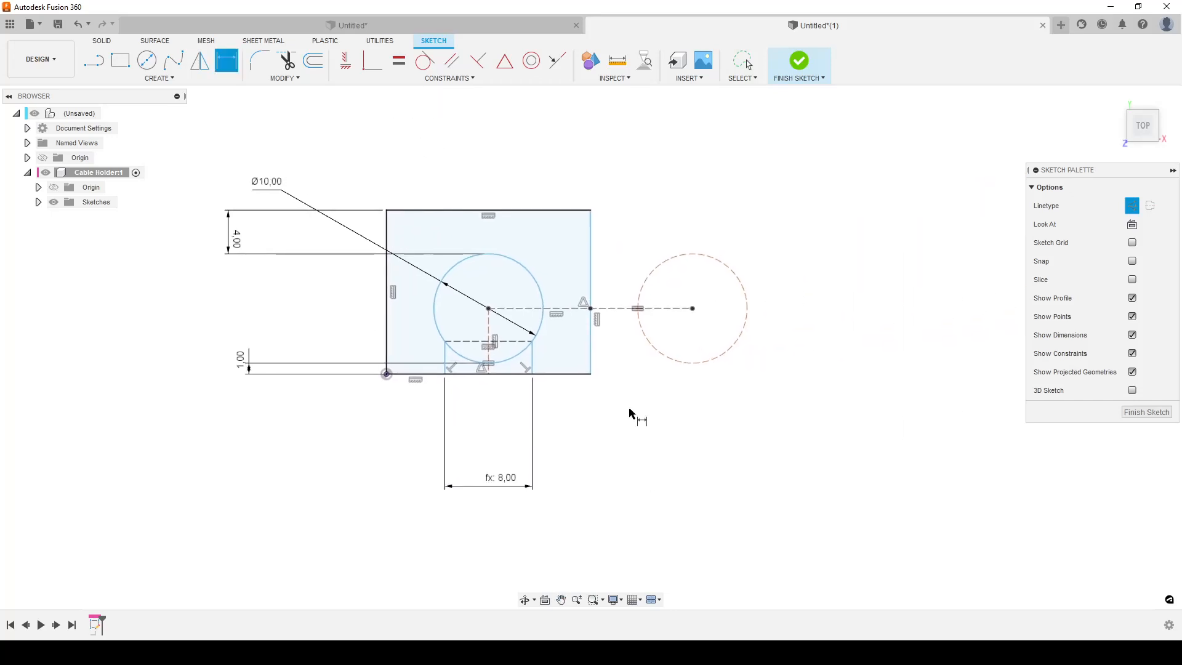
{"action": "key", "text": "Escape"}
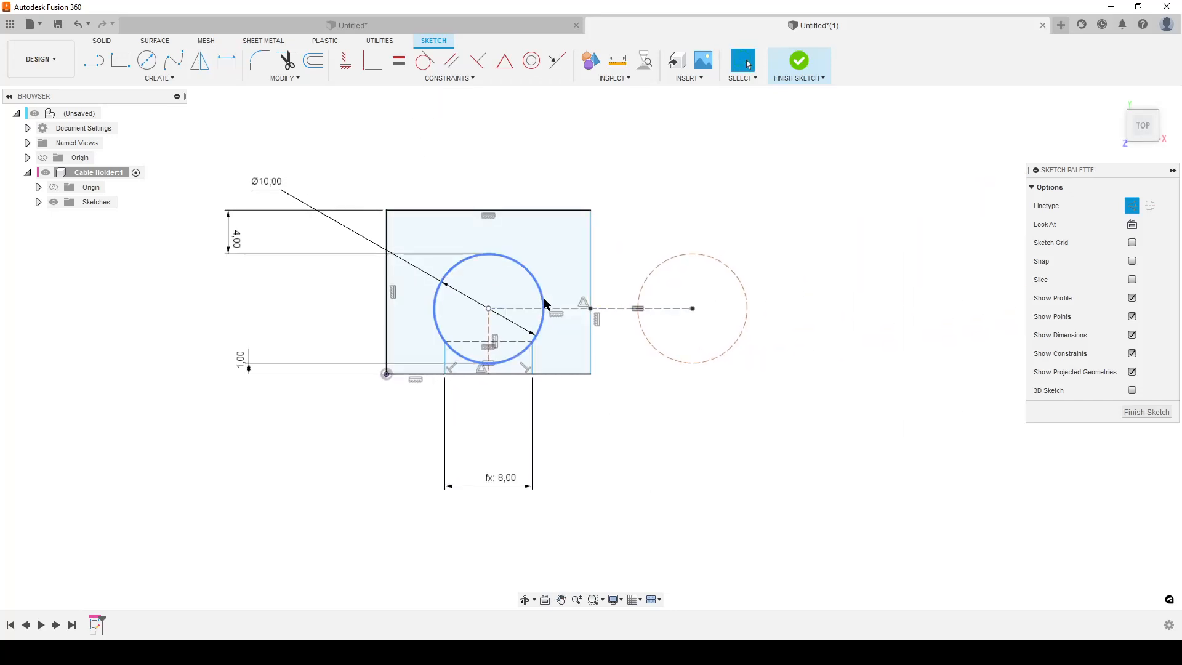
{"action": "mouse_move", "coordinate": [691, 309]}
{"action": "left_mouse_down"}
{"action": "mouse_move", "coordinate": [666, 309]}
{"action": "mouse_move", "coordinate": [756, 309]}
{"action": "left_mouse_up"}
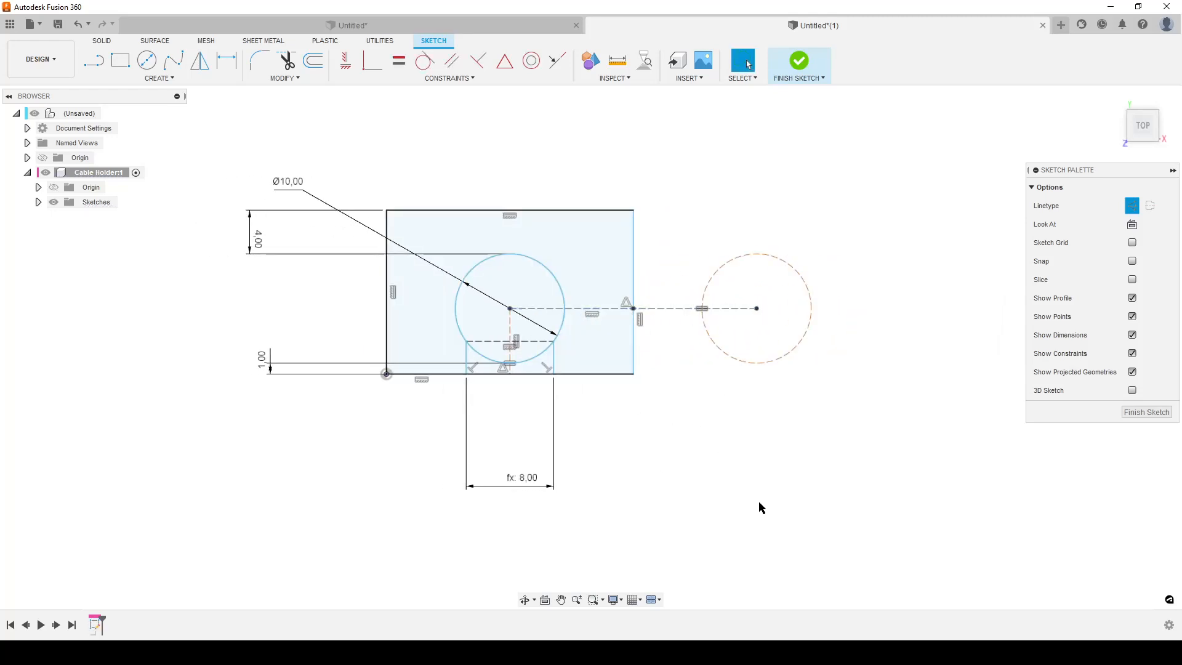
{"action": "key", "text": "r"}
{"action": "right_click", "coordinate": [715, 404]}
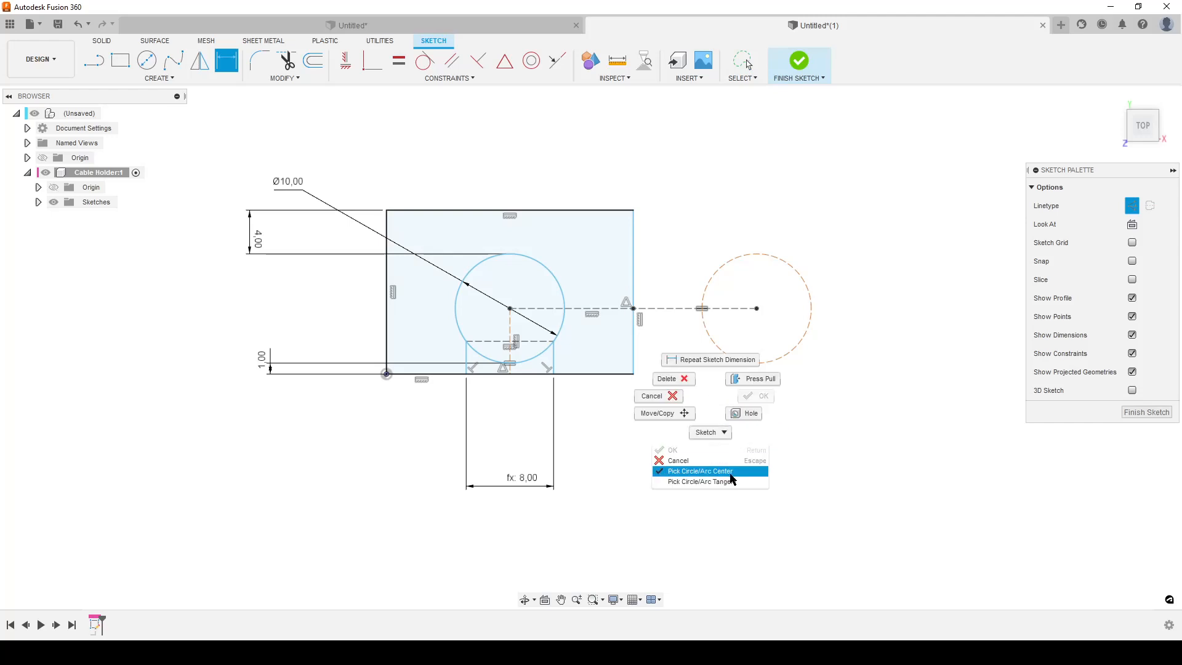
{"action": "left_click", "coordinate": [702, 480]}
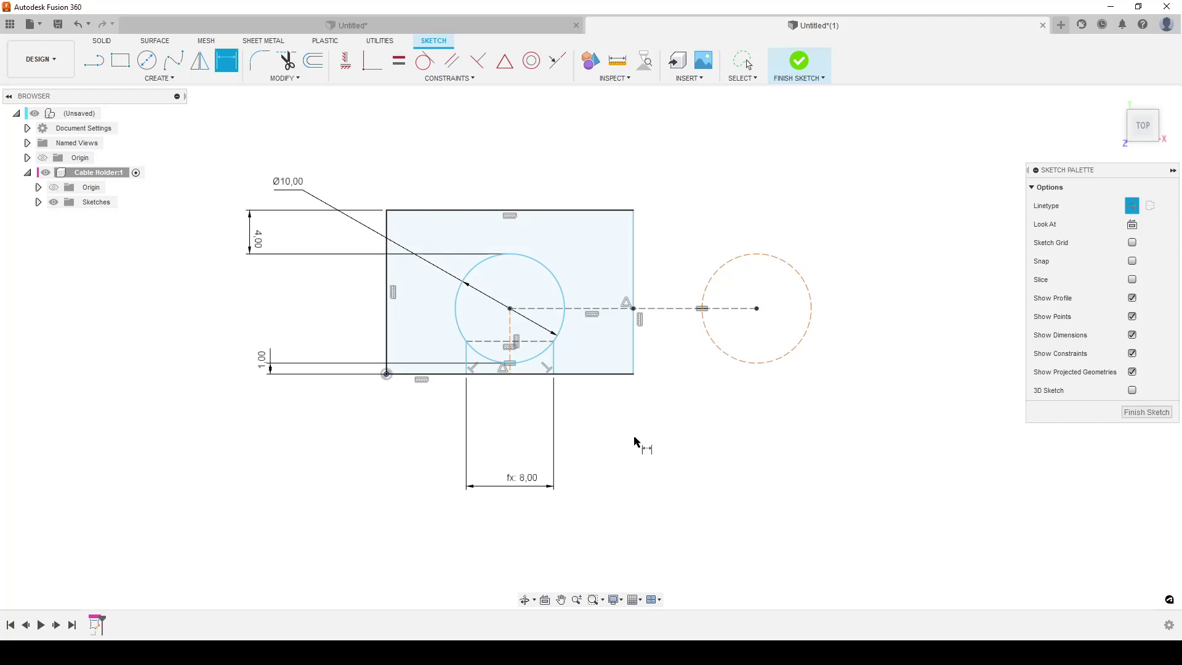
{"action": "left_click", "coordinate": [565, 298]}
{"action": "left_click", "coordinate": [704, 306]}
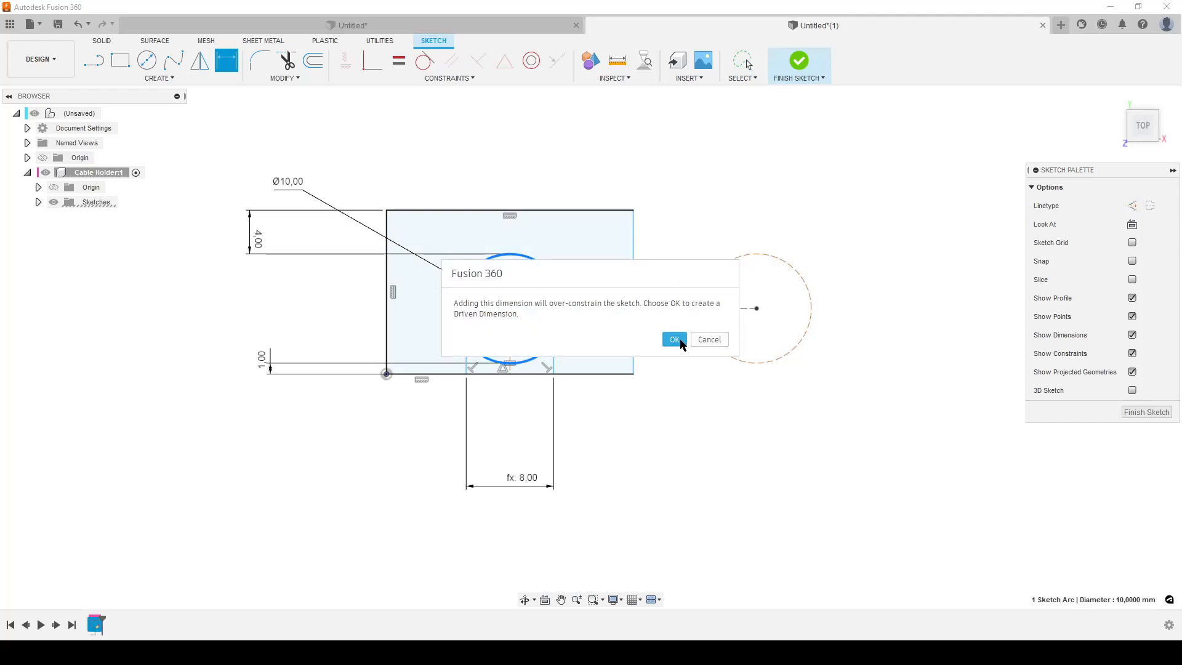
{"action": "left_click", "coordinate": [675, 339]}
{"action": "key", "text": "Escape"}
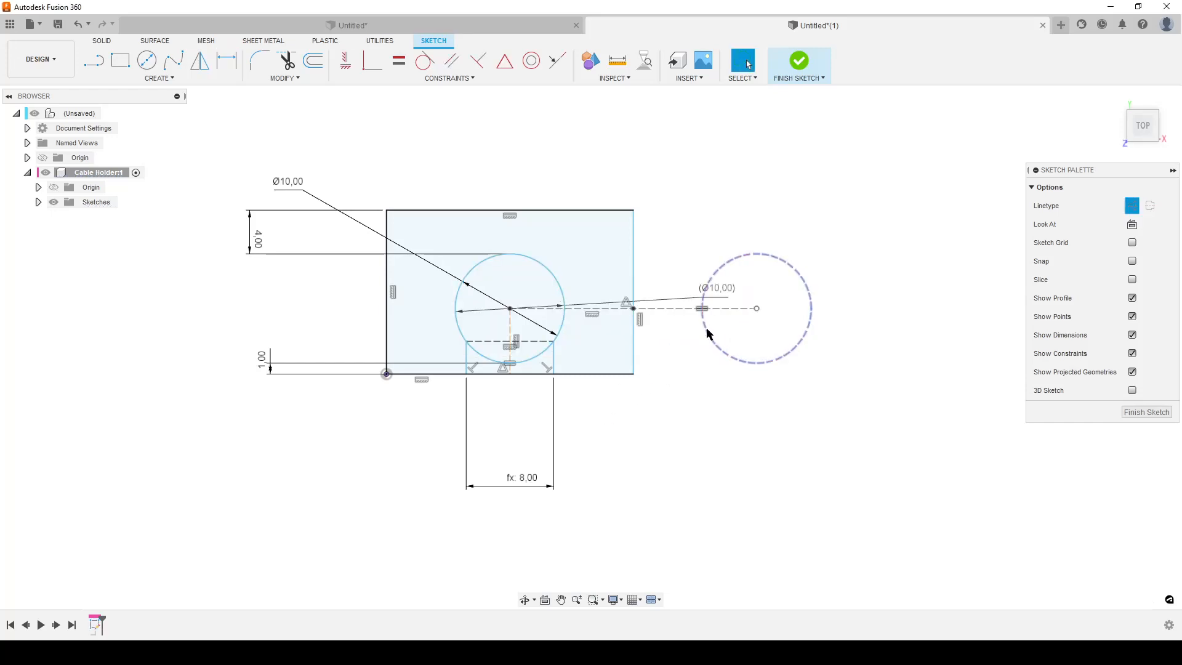
{"action": "key", "text": "ctrl+z"}
- Dimension the tangent spacing between the two circles as Cable_spacing = 5
{"action": "key", "text": "r"}
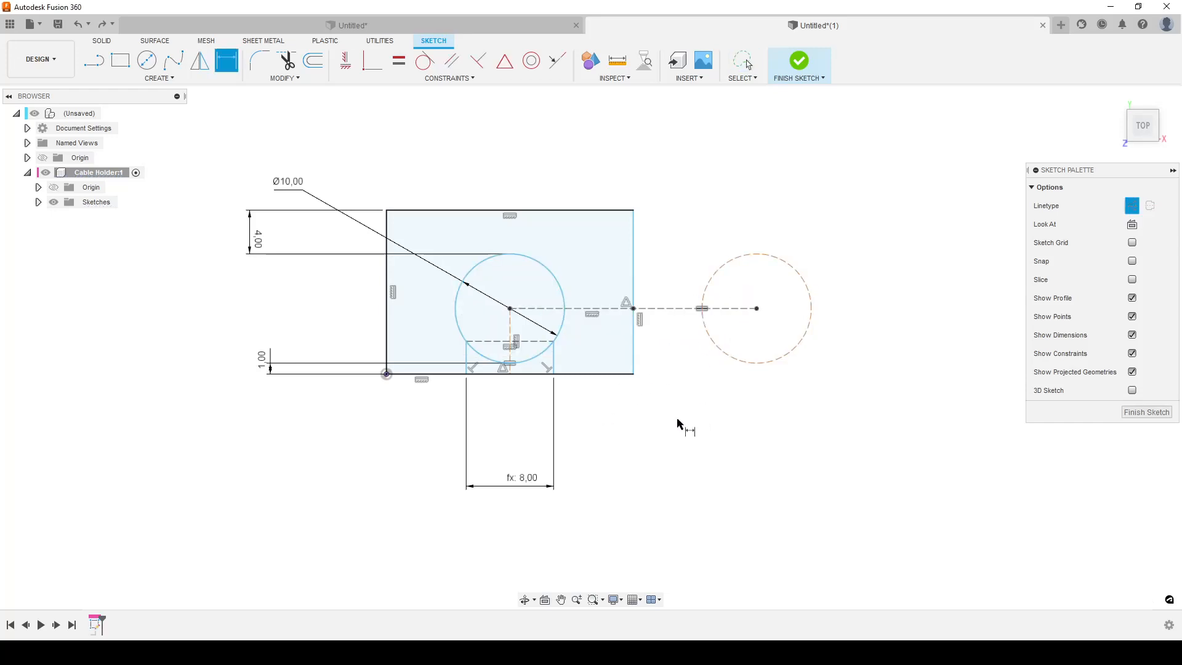
{"action": "right_click", "coordinate": [684, 430]}
{"action": "left_click", "coordinate": [681, 509]}
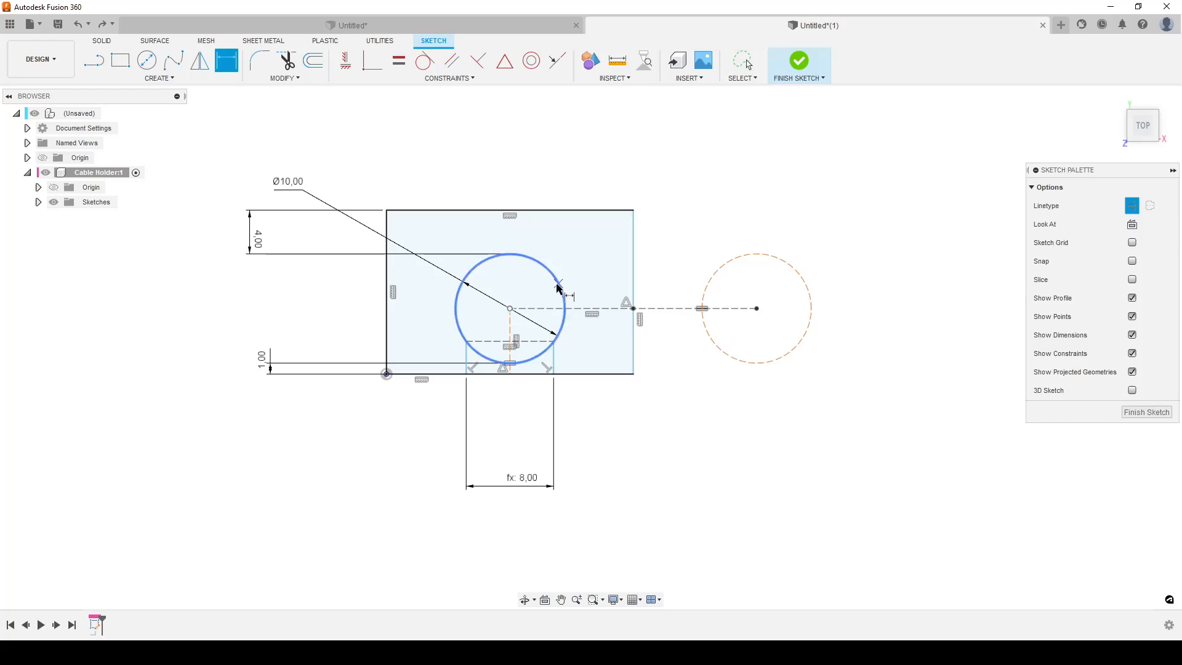
{"action": "left_click", "coordinate": [565, 285]}
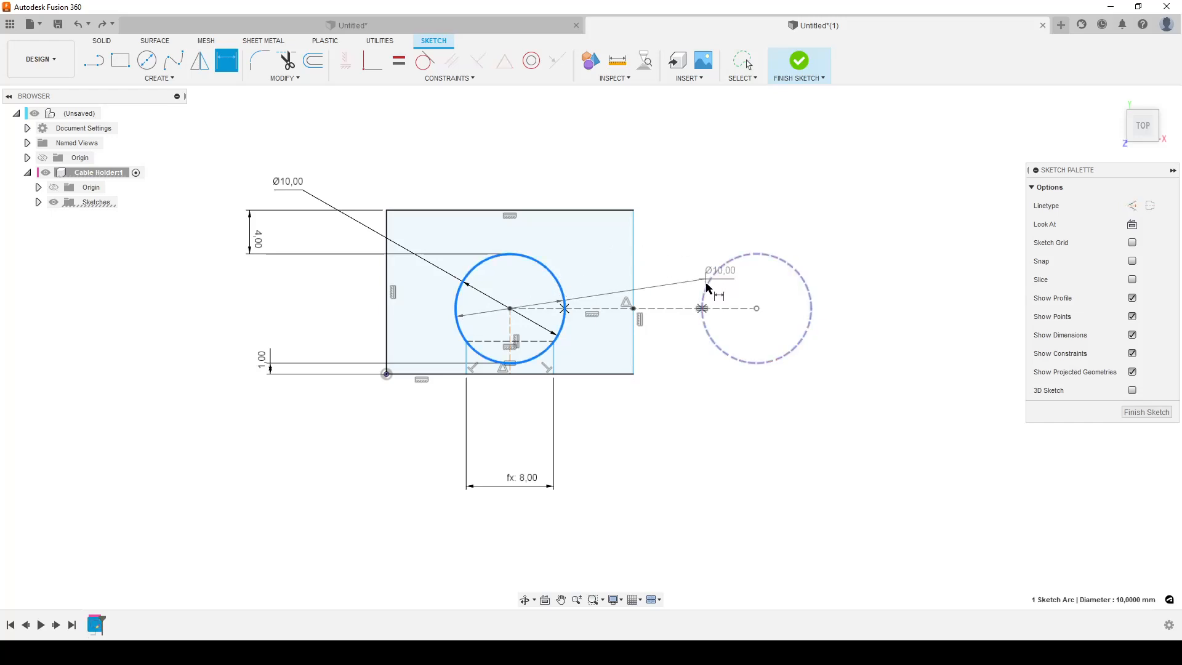
{"action": "left_click", "coordinate": [706, 288]}
{"action": "left_click", "coordinate": [647, 189]}
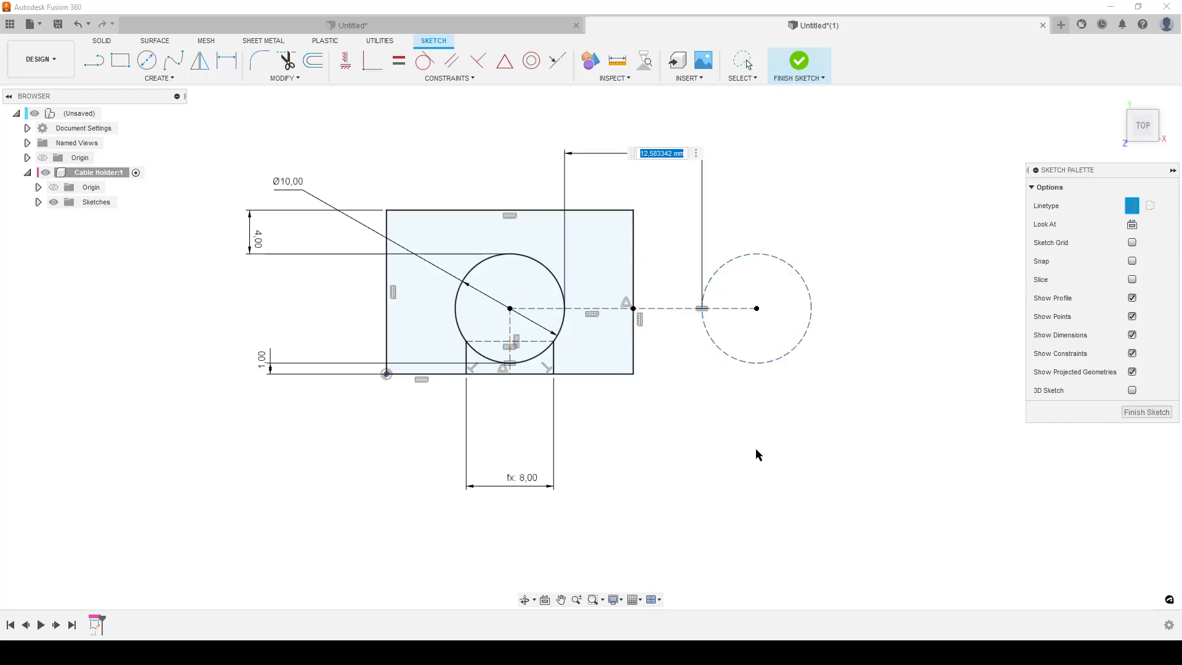
{"action": "type", "text": "Cable"}
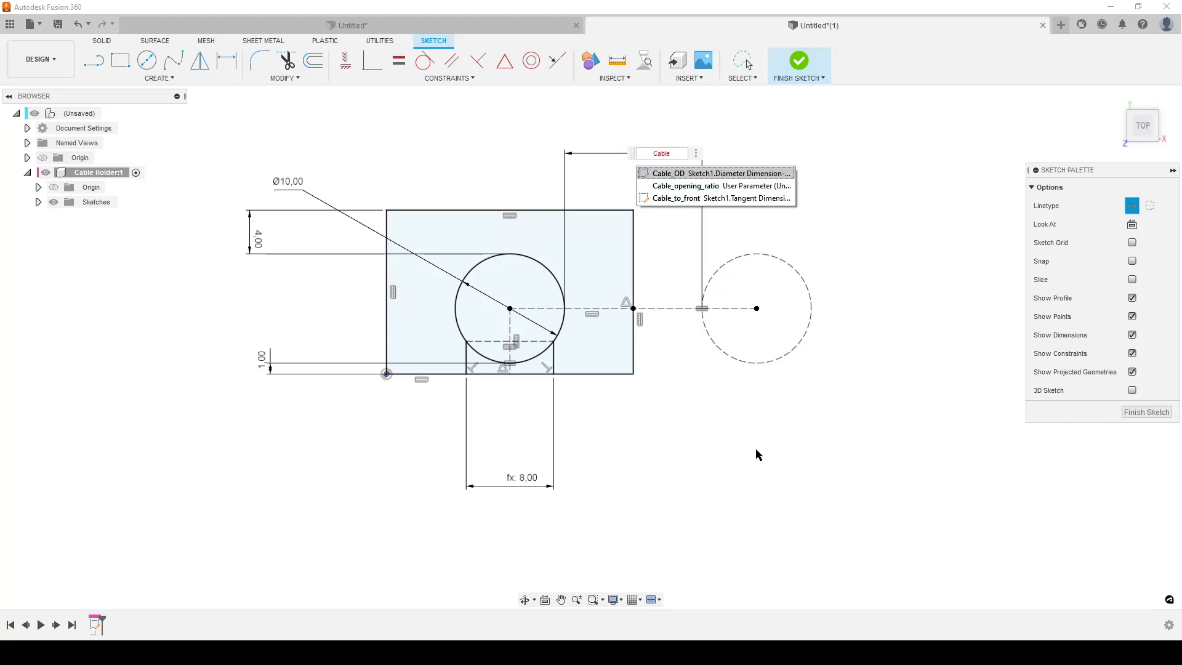
{"action": "type", "text": "_spacing = 5"}
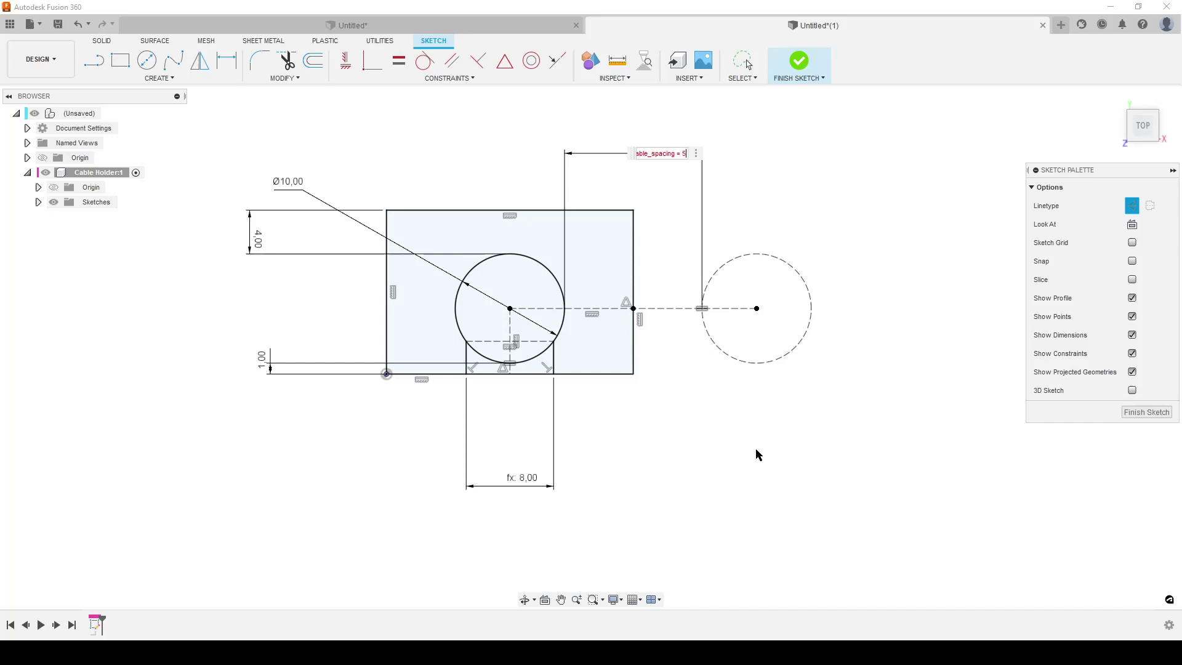
{"action": "key", "text": "Return"}
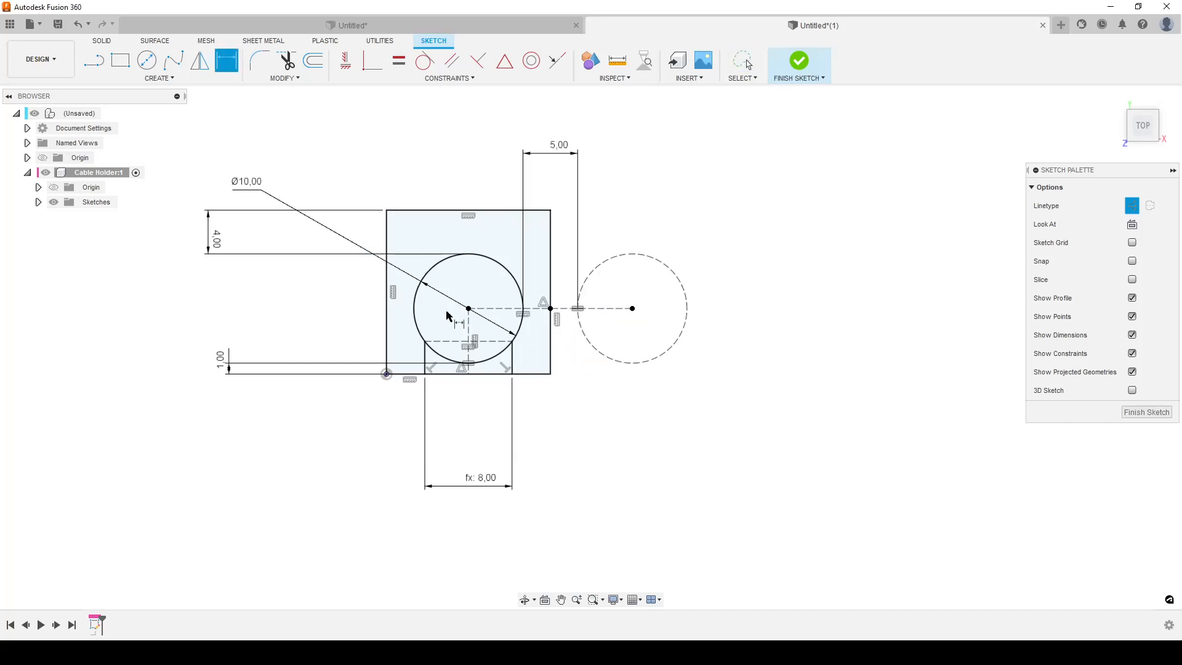
{"action": "left_click", "coordinate": [38, 202]}
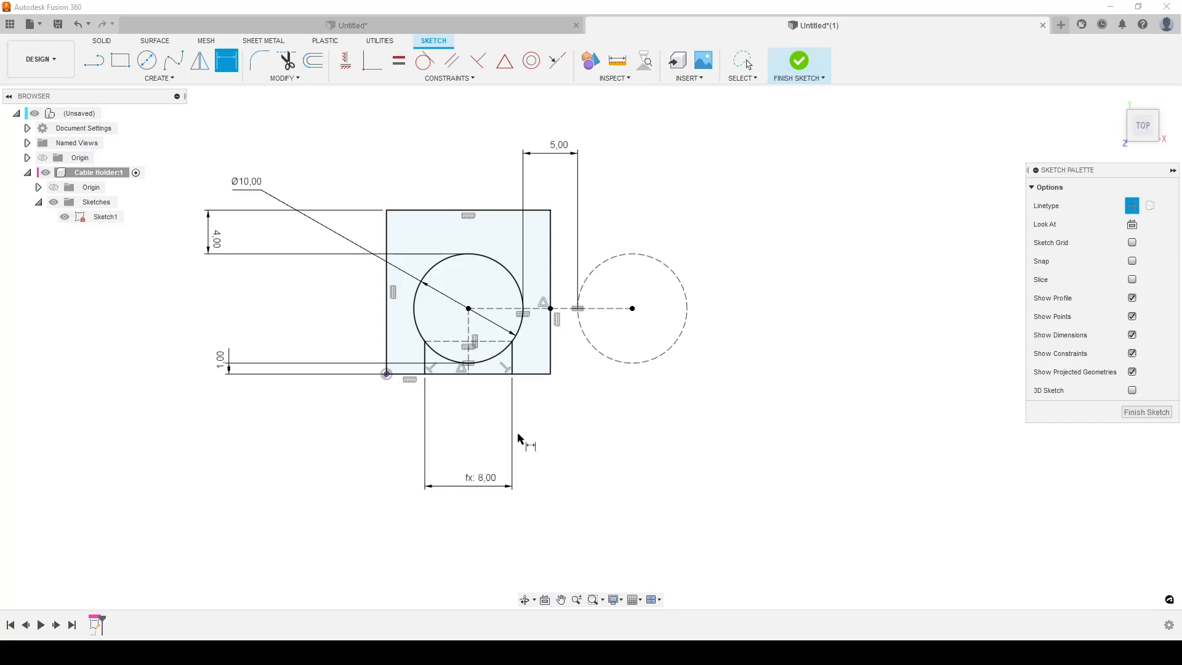
- Finish the sketch and extrude the plate profile 5 mm into Body1
{"action": "left_click", "coordinate": [1145, 411]}
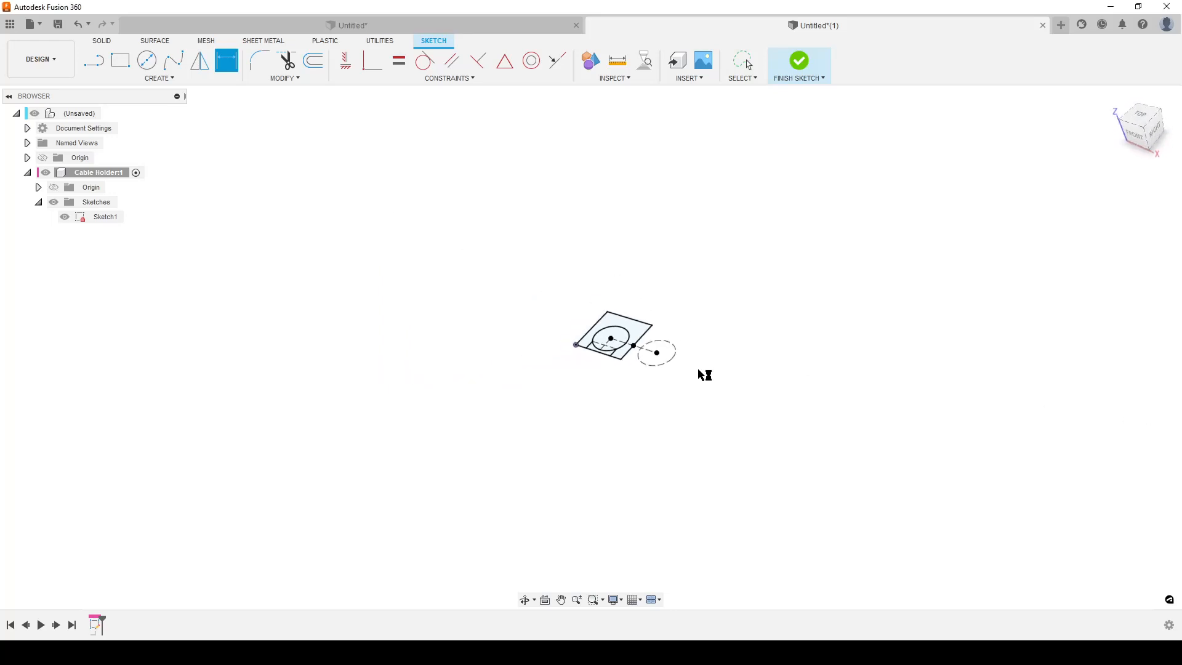
{"action": "scroll", "coordinate": [507, 436], "scroll_direction": "up", "scroll_amount": 3}
{"action": "middle_click_drag", "start_coordinate": [527, 419], "coordinate": [506, 418]}
{"action": "scroll", "coordinate": [507, 417], "scroll_direction": "up", "scroll_amount": 3}
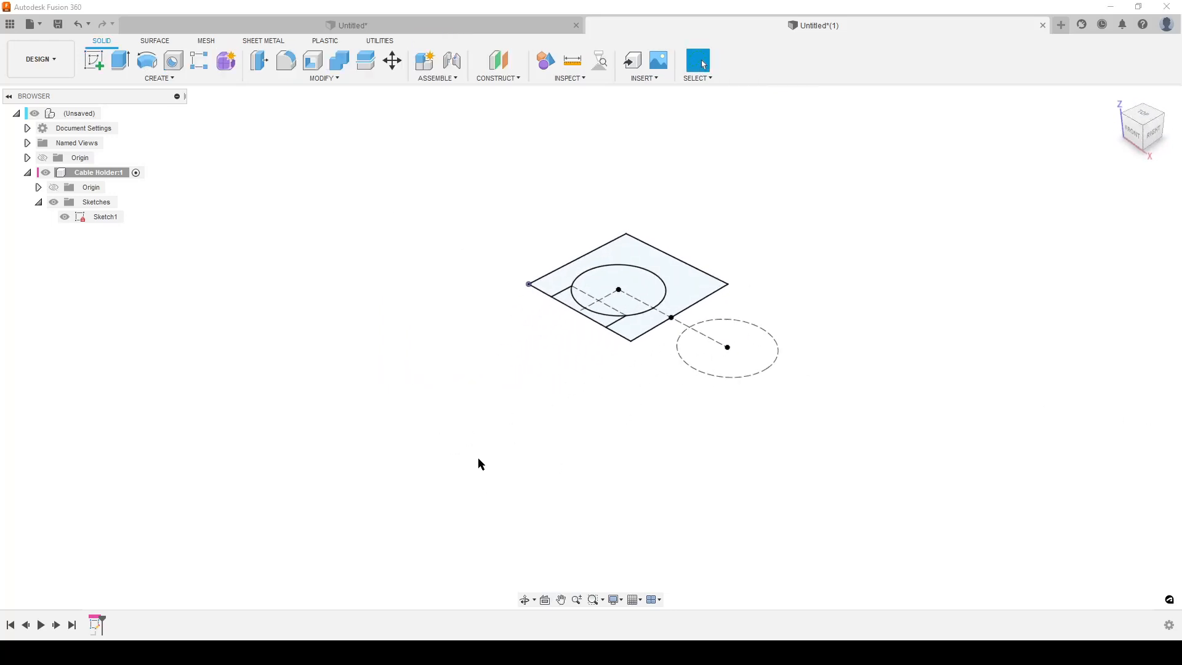
{"action": "key", "text": "e"}
{"action": "left_click", "coordinate": [686, 277]}
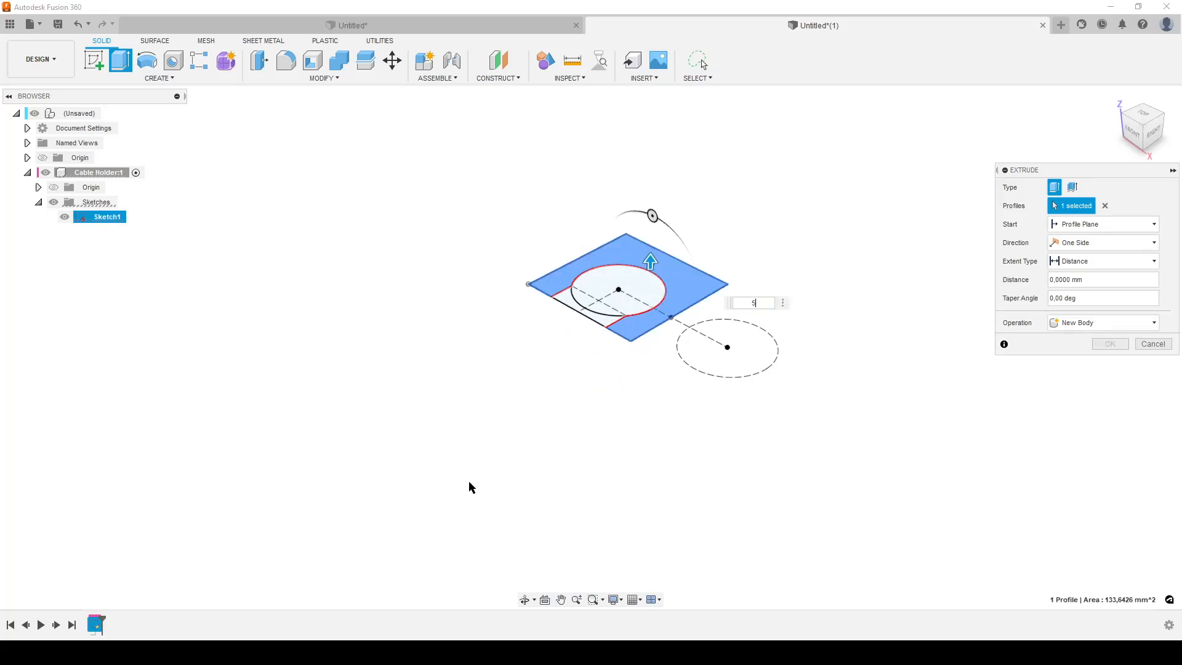
{"action": "type", "text": "5"}
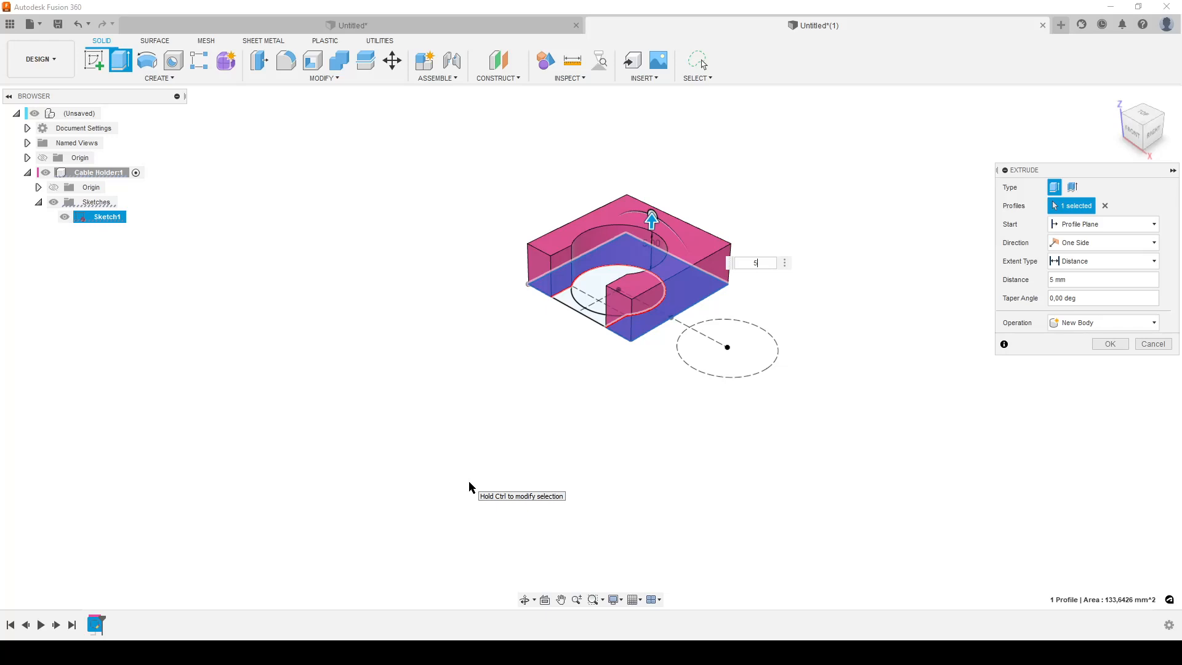
{"action": "key", "text": "Return"}
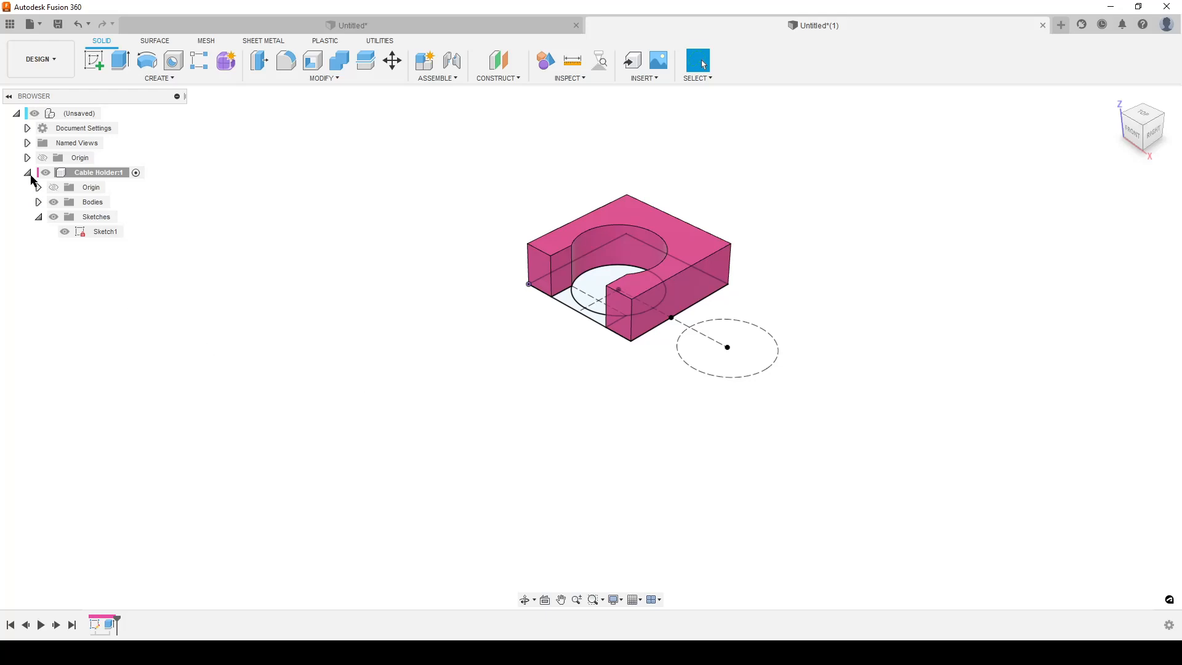
{"action": "left_click", "coordinate": [37, 202]}
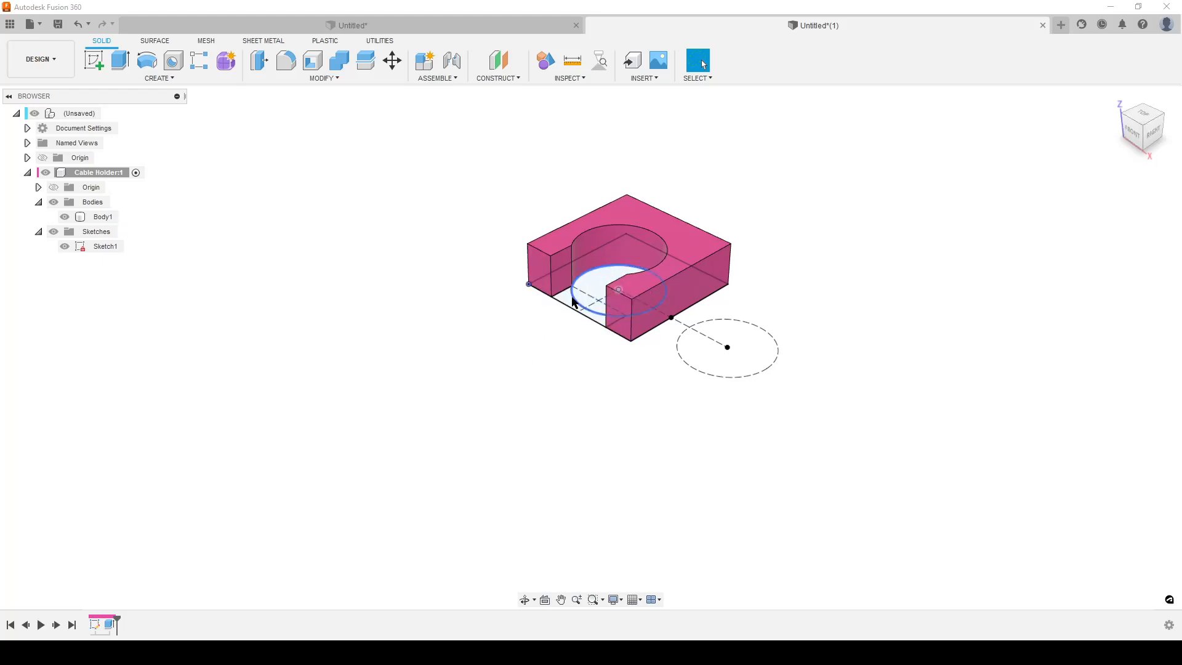
- Delete the extrusion and start a new sketch on the XY plane
{"action": "left_click", "coordinate": [109, 624]}
{"action": "key", "text": "Delete"}
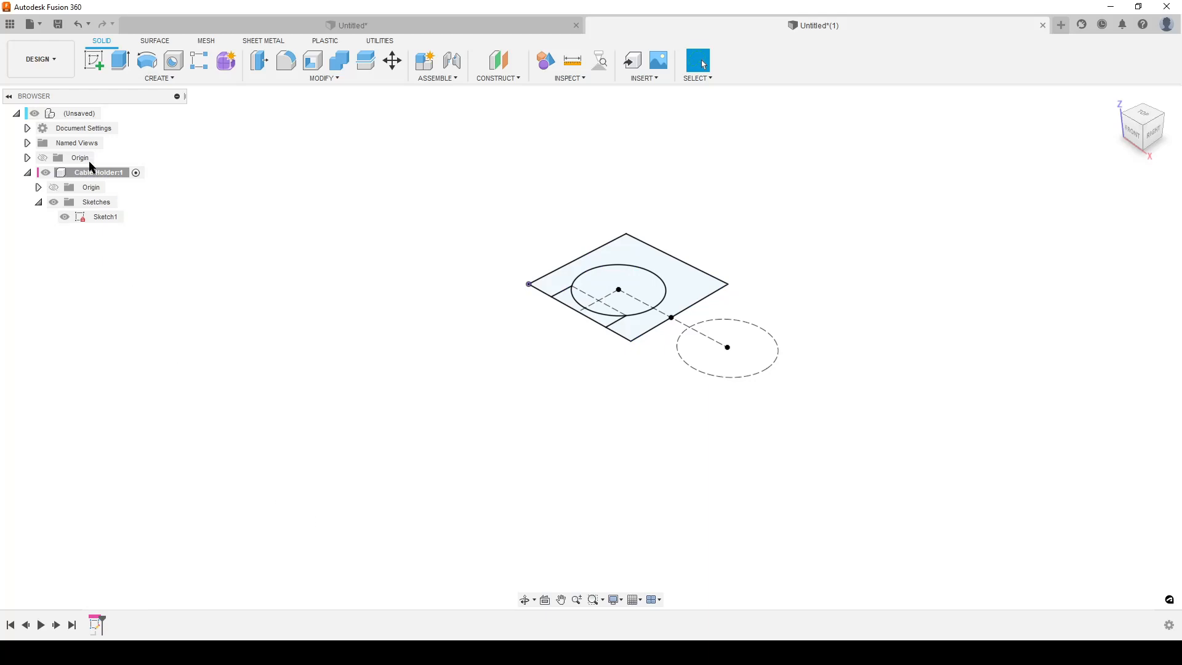
{"action": "left_click", "coordinate": [94, 60]}
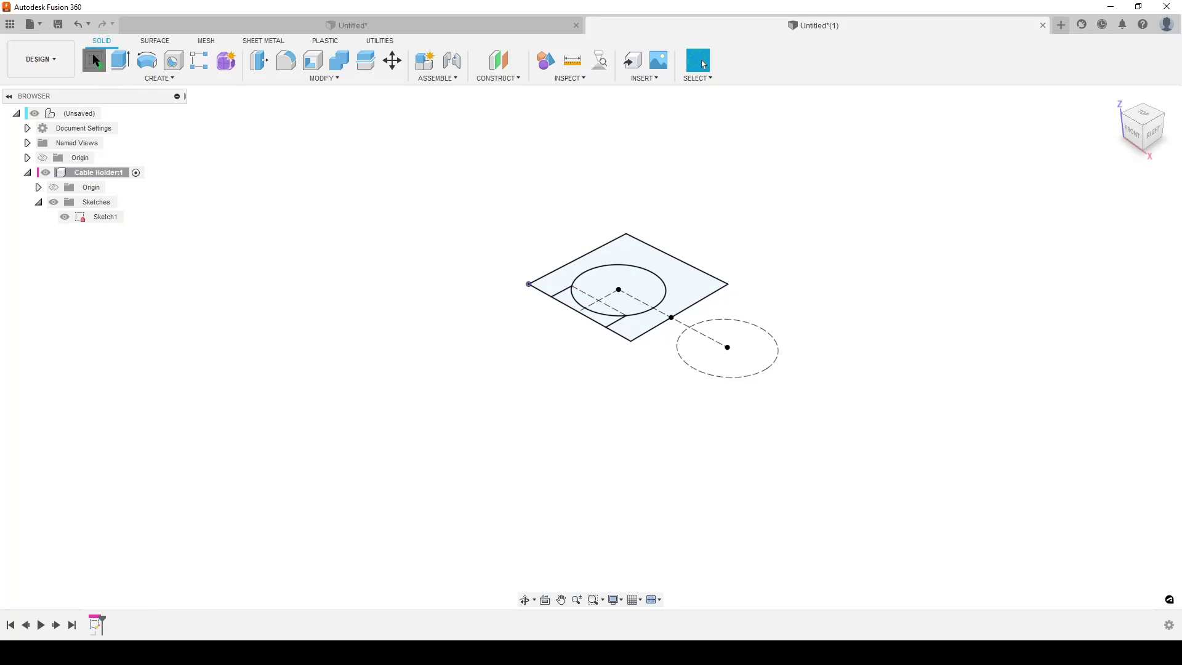
{"action": "left_click", "coordinate": [605, 288]}
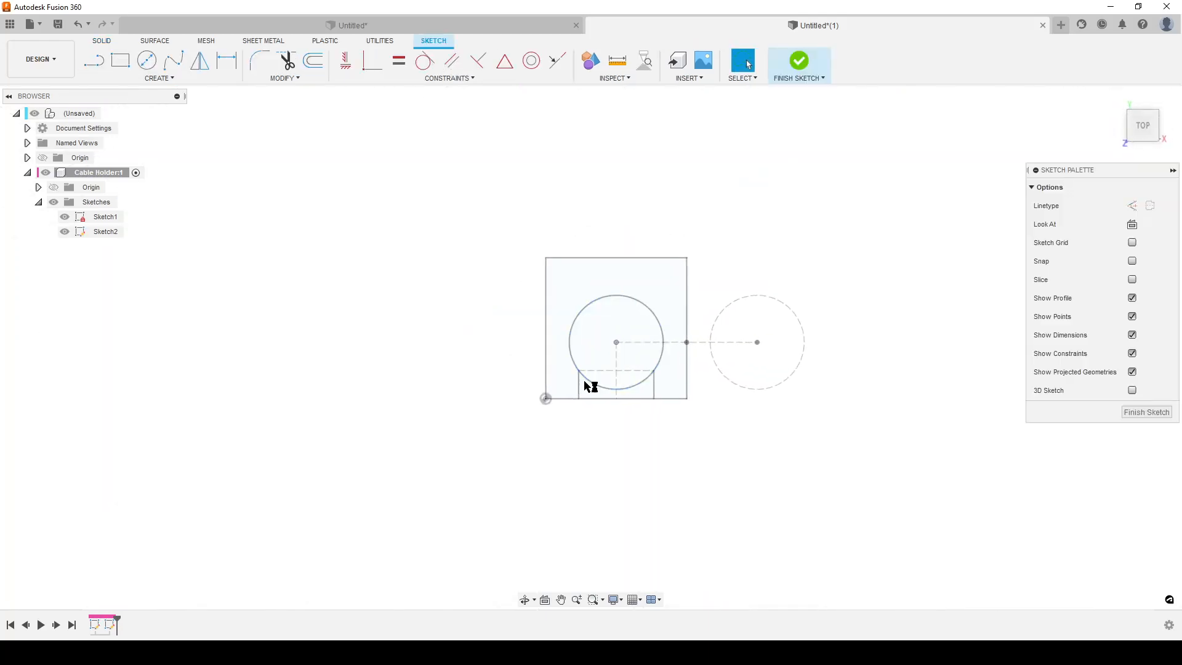
{"action": "key", "text": "ctrl+z"}
{"action": "scroll", "coordinate": [592, 294], "scroll_direction": "up", "scroll_amount": 1}
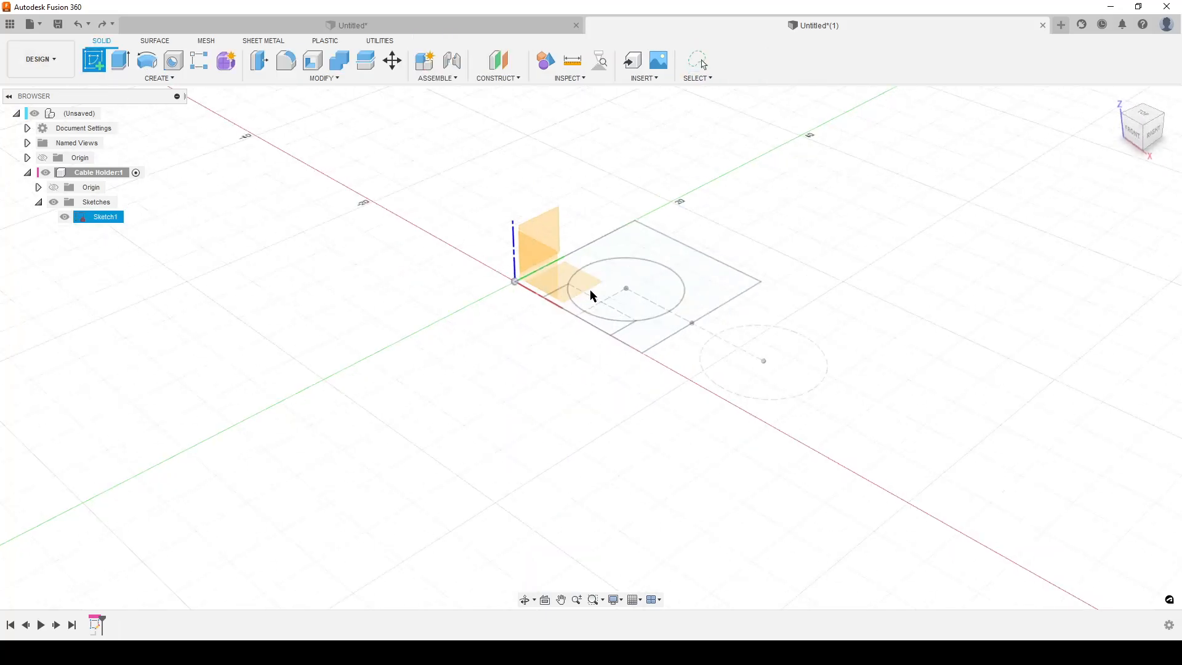
{"action": "left_click", "coordinate": [581, 279]}
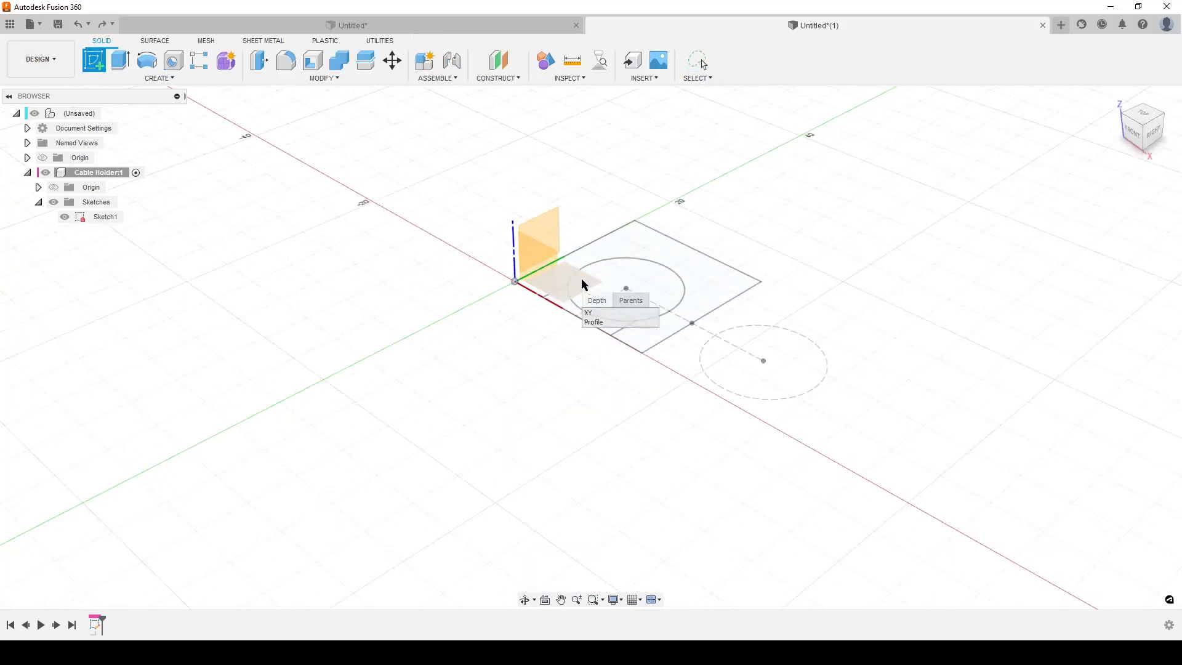
{"action": "left_click", "coordinate": [592, 314]}
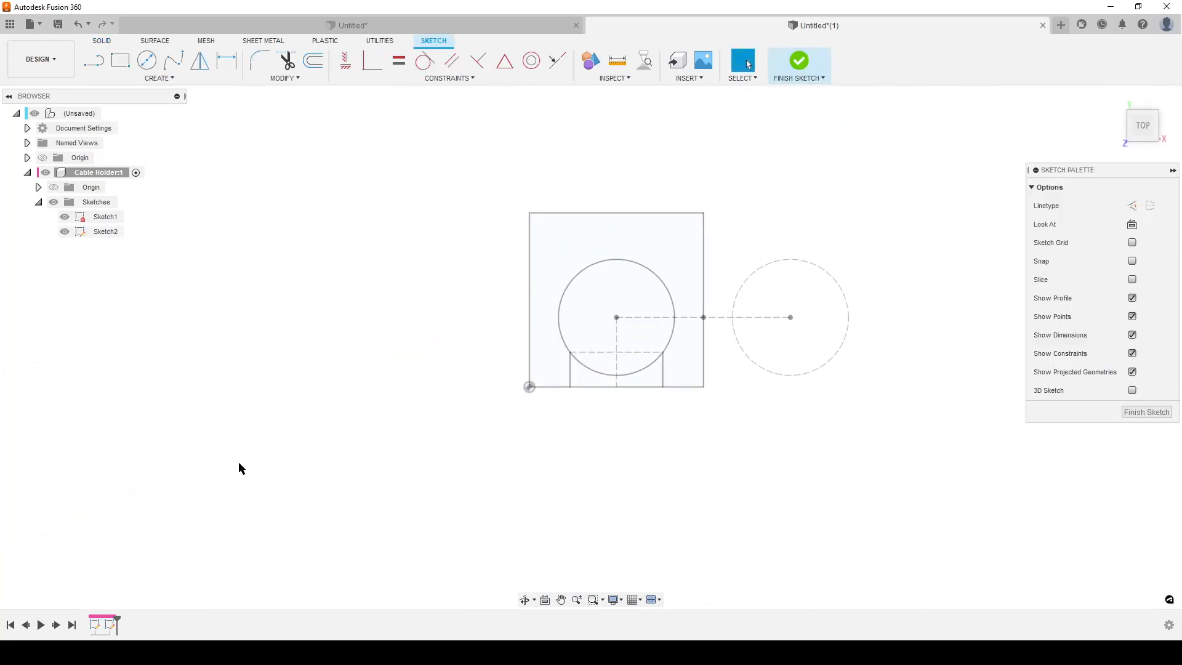
- Draw a two-point rectangle from the origin past the second circle
{"action": "left_click", "coordinate": [120, 61]}
{"action": "left_click", "coordinate": [419, 398]}
{"action": "left_click", "coordinate": [791, 328]}
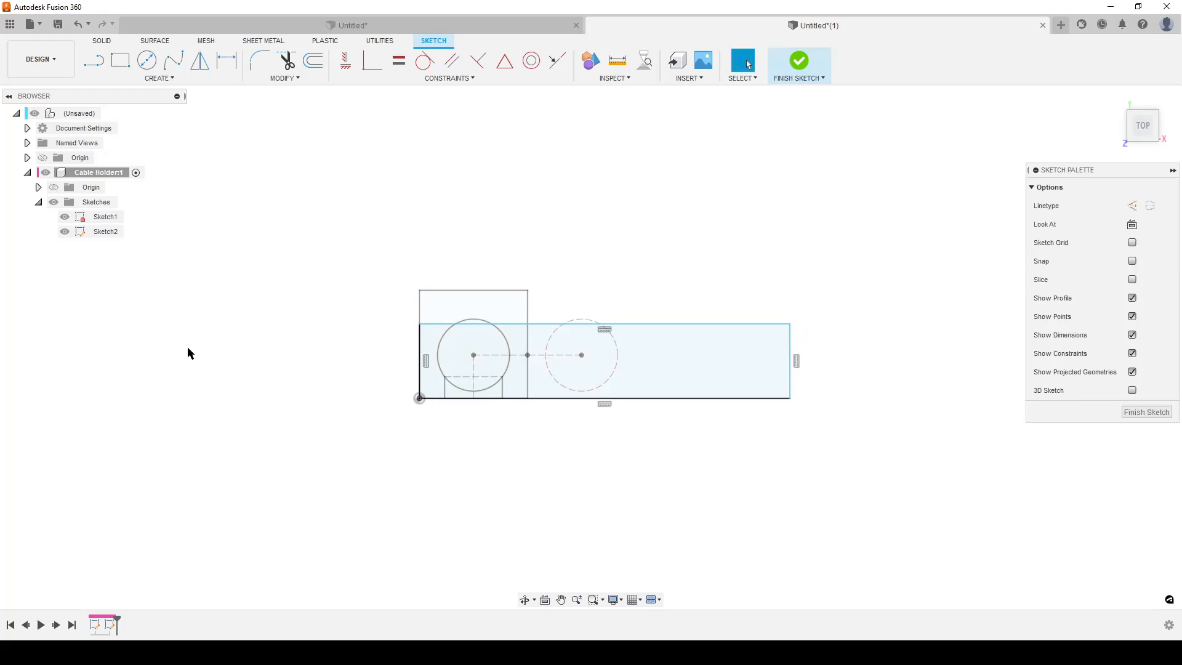
{"action": "key", "text": "p"}
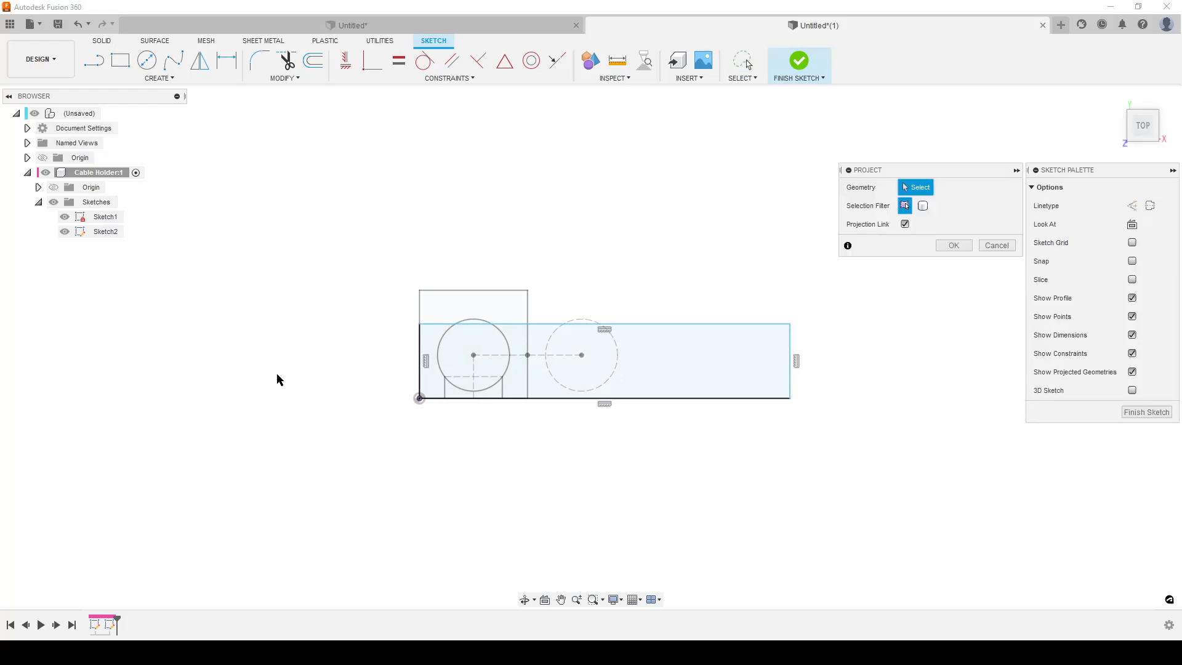
- Project Sketch1 into the new sketch and snap the rectangle's top edge to the plate's upper-left corner
{"action": "left_click", "coordinate": [417, 294]}
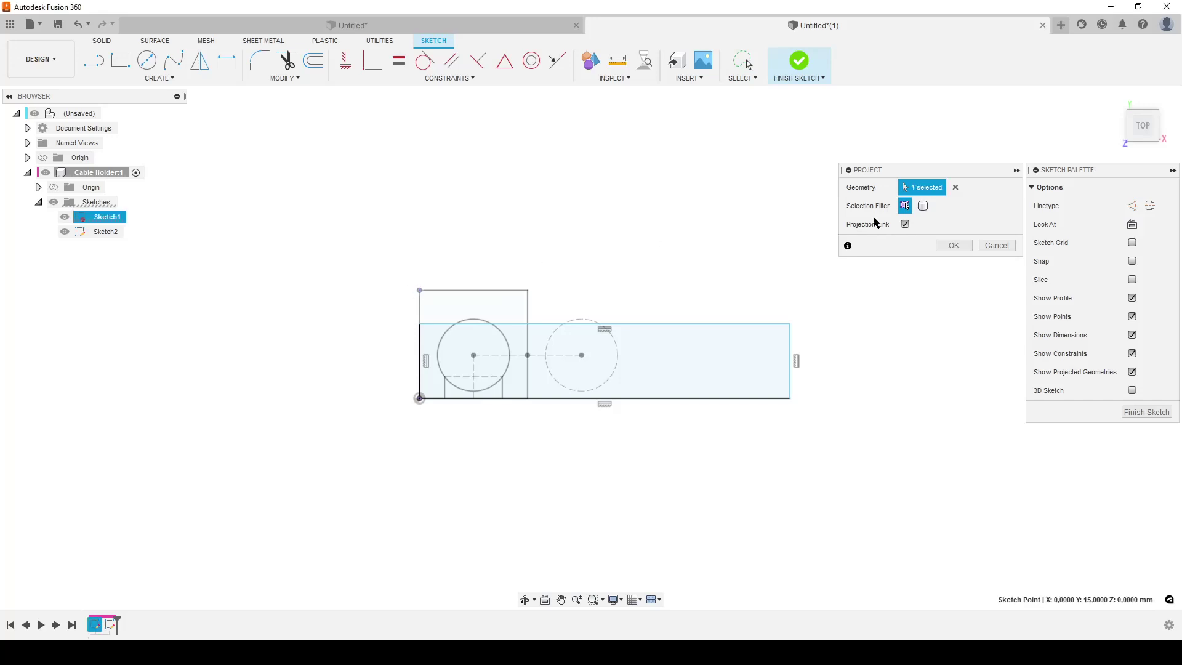
{"action": "left_click", "coordinate": [954, 245]}
{"action": "left_click", "coordinate": [373, 61]}
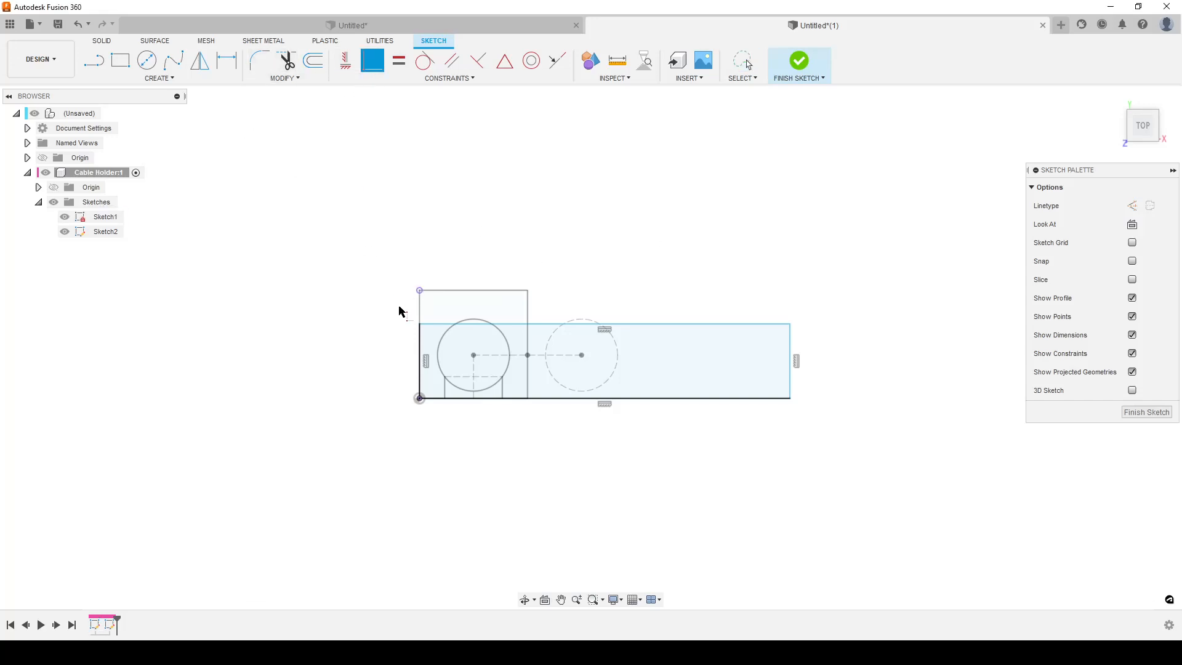
{"action": "left_click", "coordinate": [418, 328]}
{"action": "left_click", "coordinate": [419, 292]}
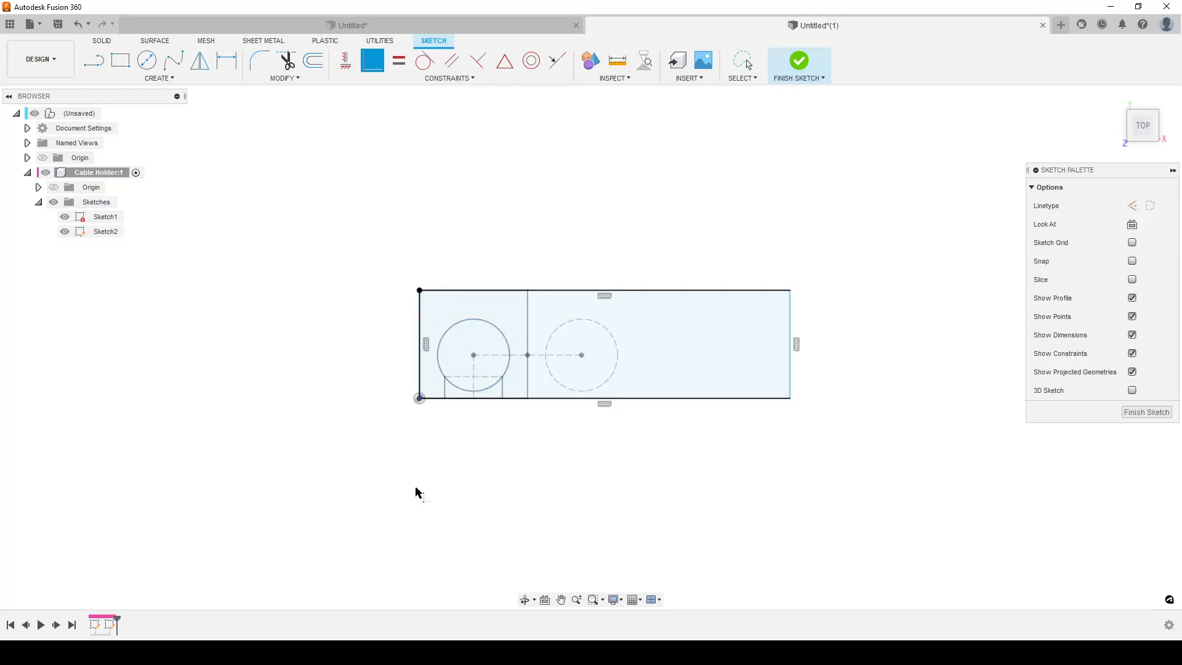
- Dimension the rectangle's top edge at its measured 51,4147 length
{"action": "left_click", "coordinate": [675, 293]}
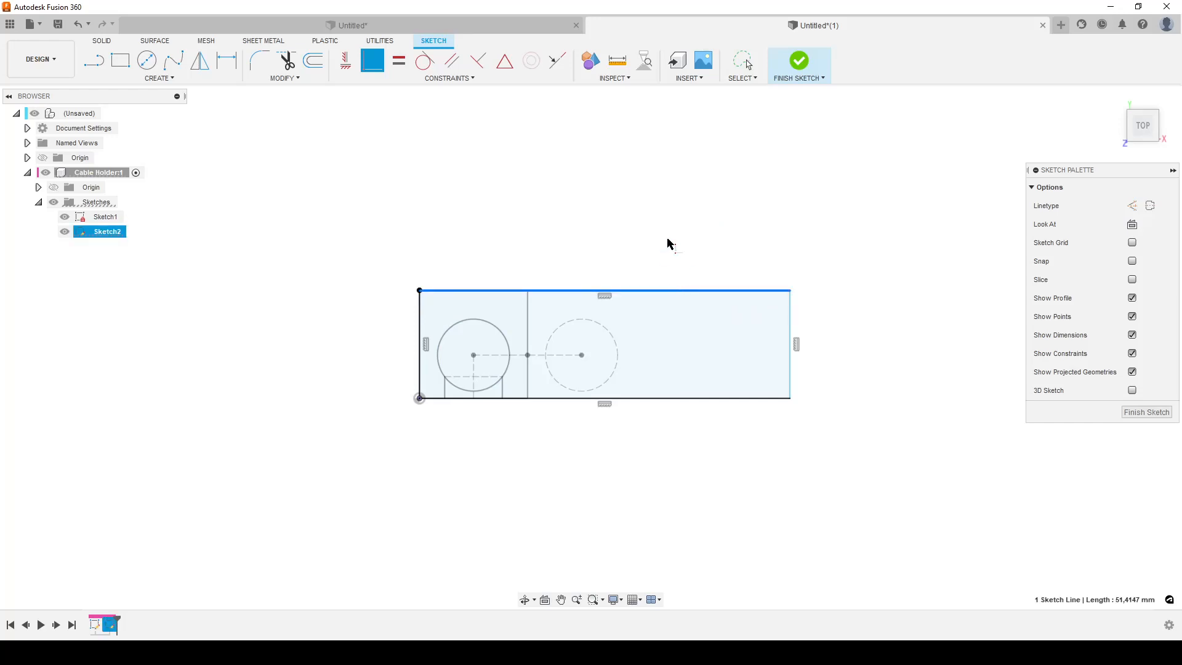
{"action": "key", "text": "d"}
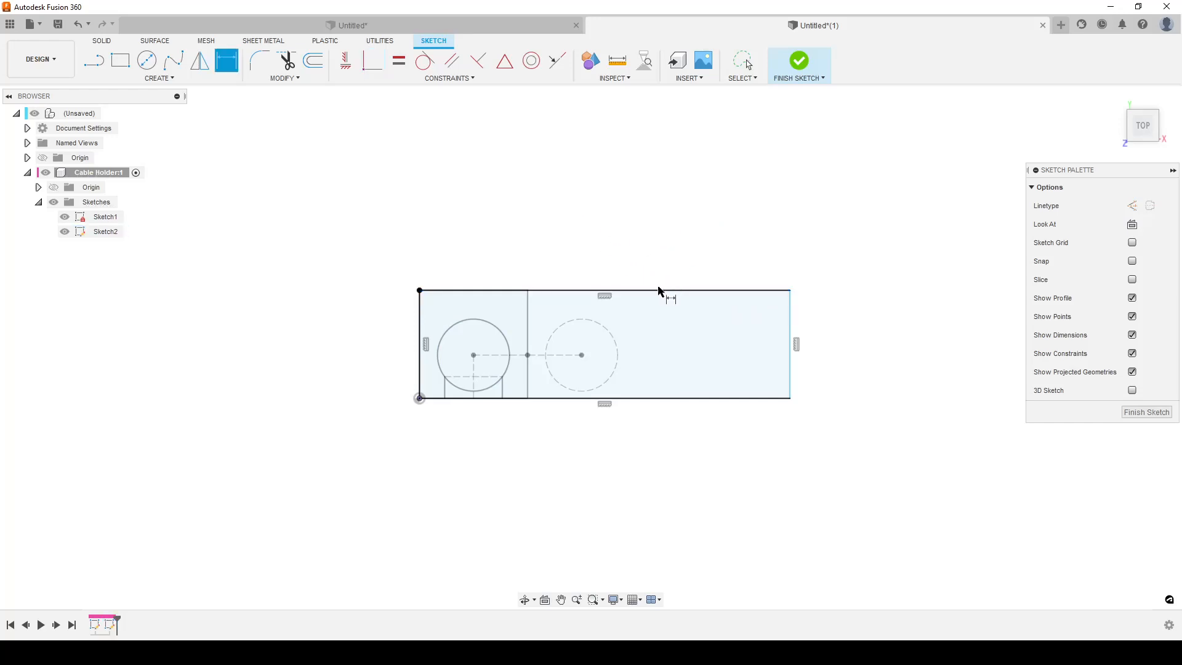
{"action": "left_click", "coordinate": [659, 292]}
{"action": "left_click", "coordinate": [647, 226]}
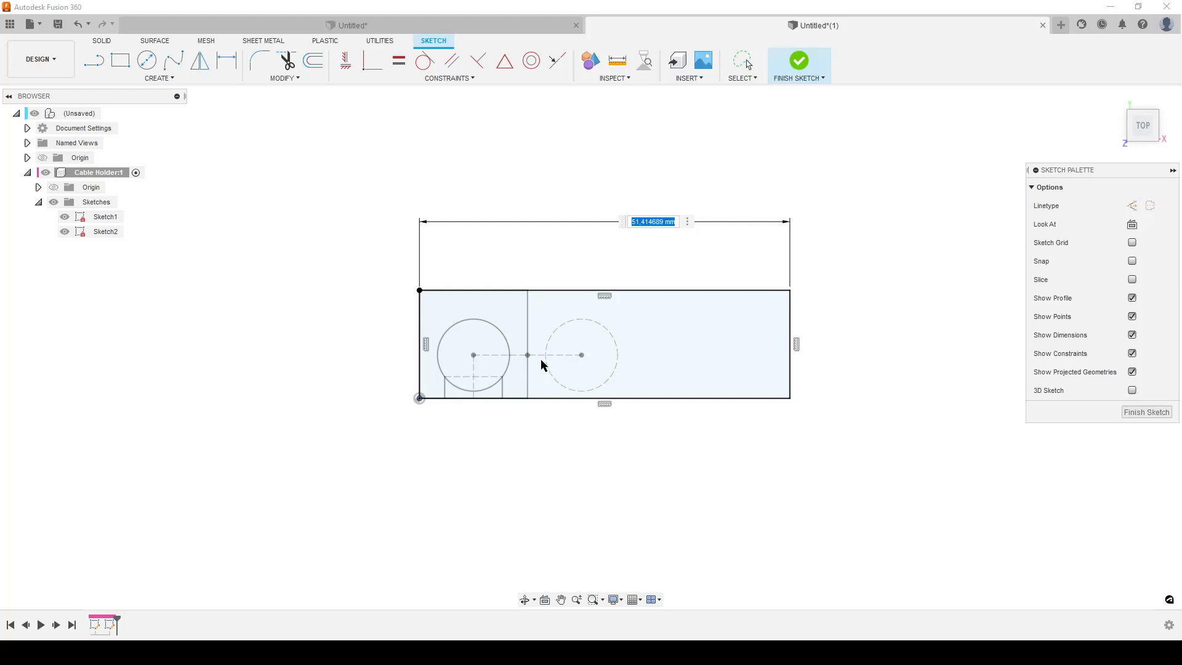
{"action": "key", "text": "Return"}
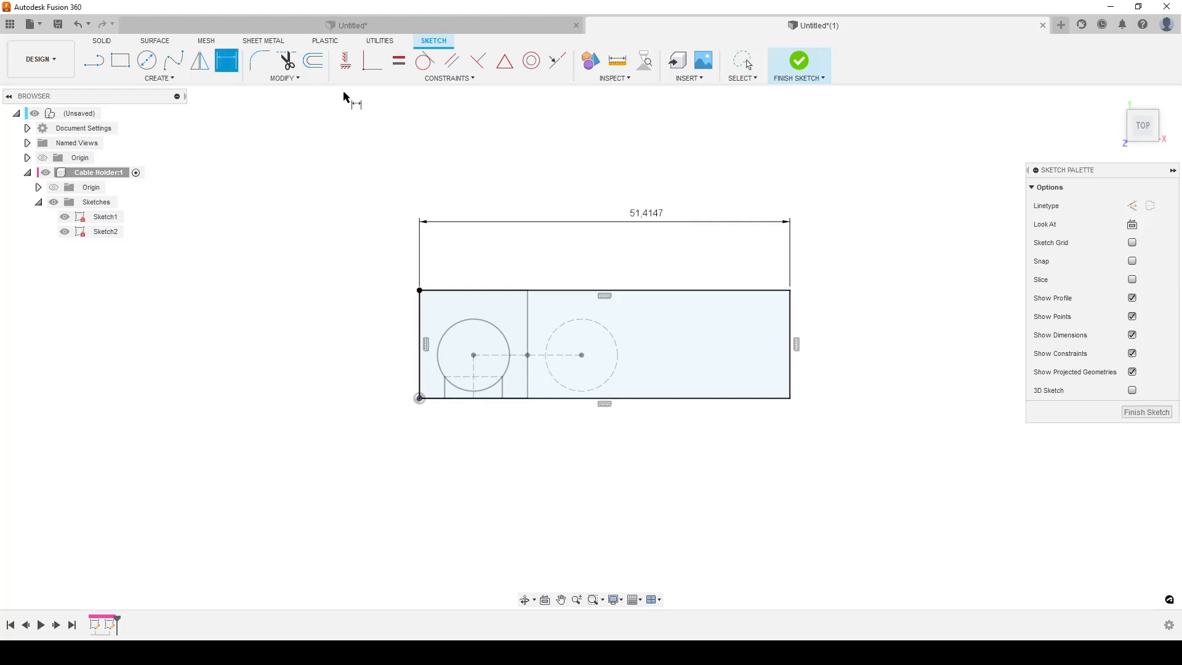
{"action": "left_click", "coordinate": [285, 78]}
- Favourite Cable_opening_ratio and add a unitless user parameter Nr_of_cables = 5
{"action": "left_click", "coordinate": [295, 214]}
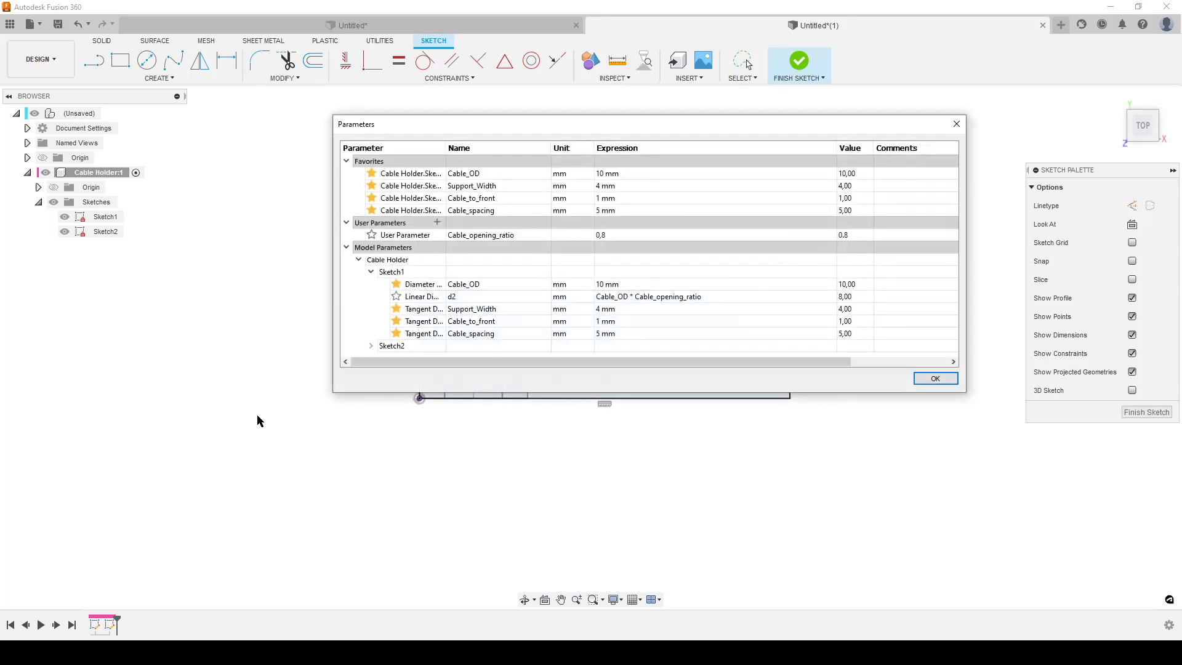
{"action": "left_click", "coordinate": [371, 234]}
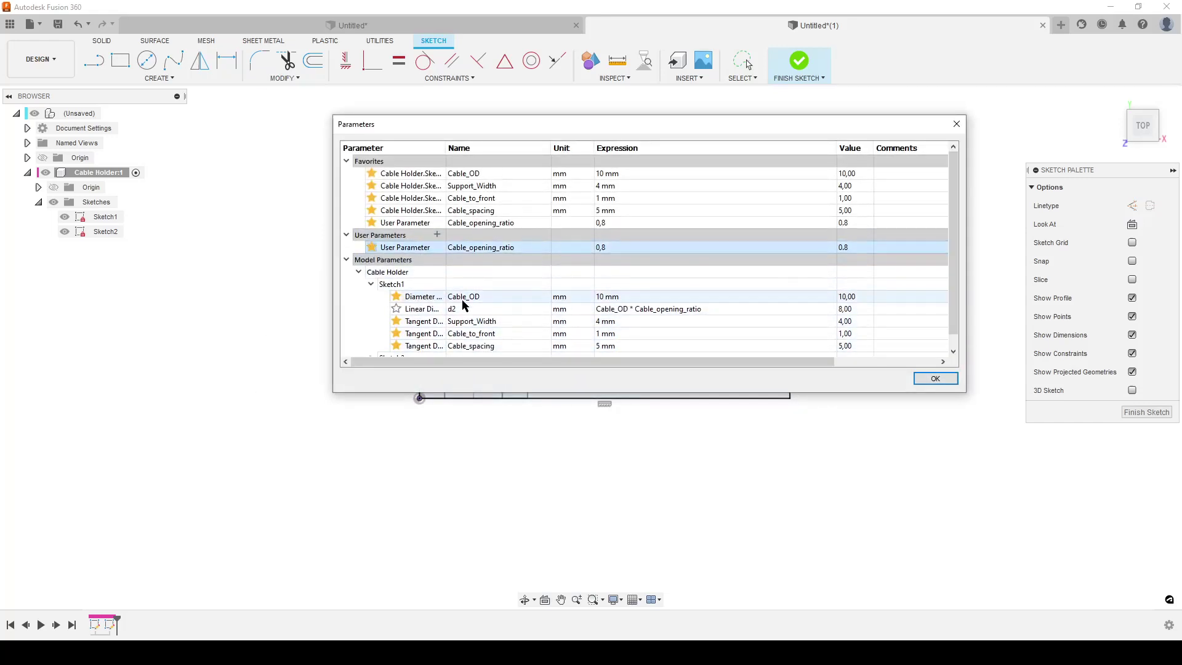
{"action": "left_click", "coordinate": [436, 235]}
{"action": "type", "text": "Nr_of_cables"}
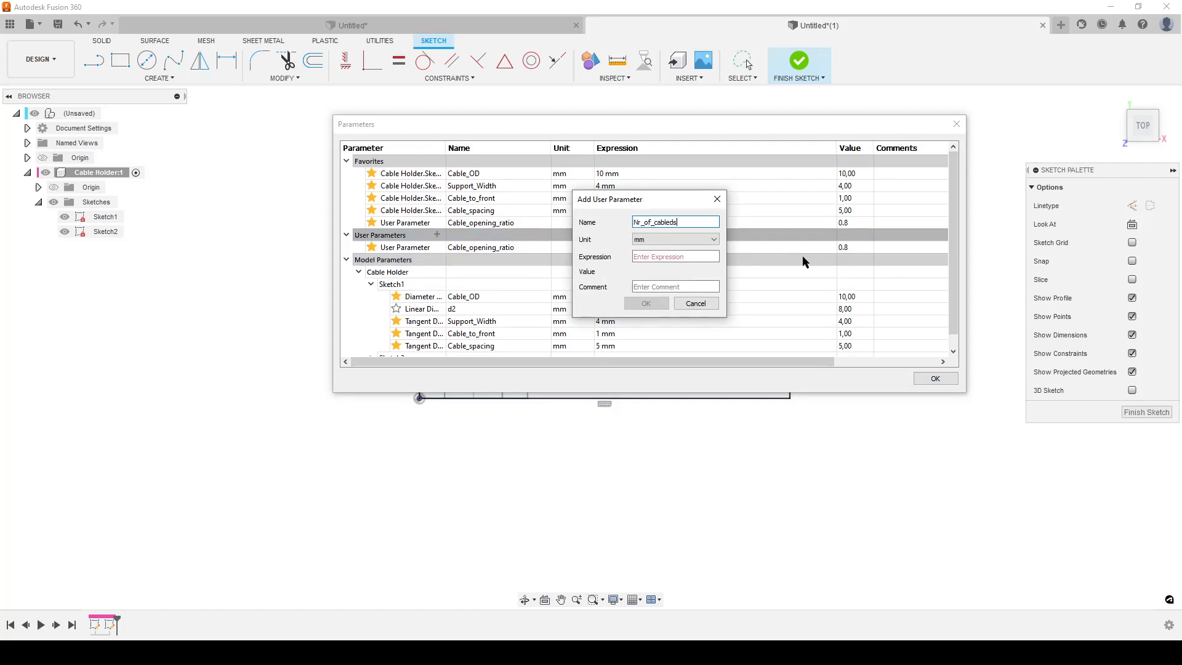
{"action": "left_click", "coordinate": [694, 239]}
{"action": "left_click", "coordinate": [656, 252]}
{"action": "left_click", "coordinate": [652, 259]}
{"action": "type", "text": "5"}
{"action": "key", "text": "Return"}
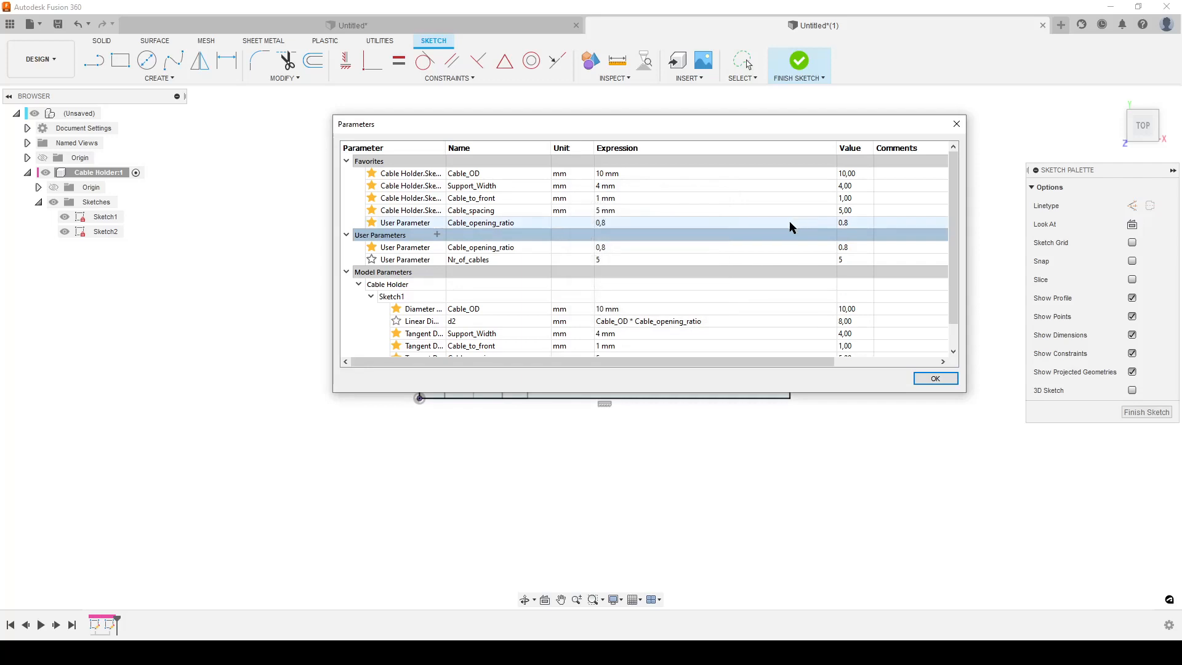
{"action": "left_click", "coordinate": [935, 379]}
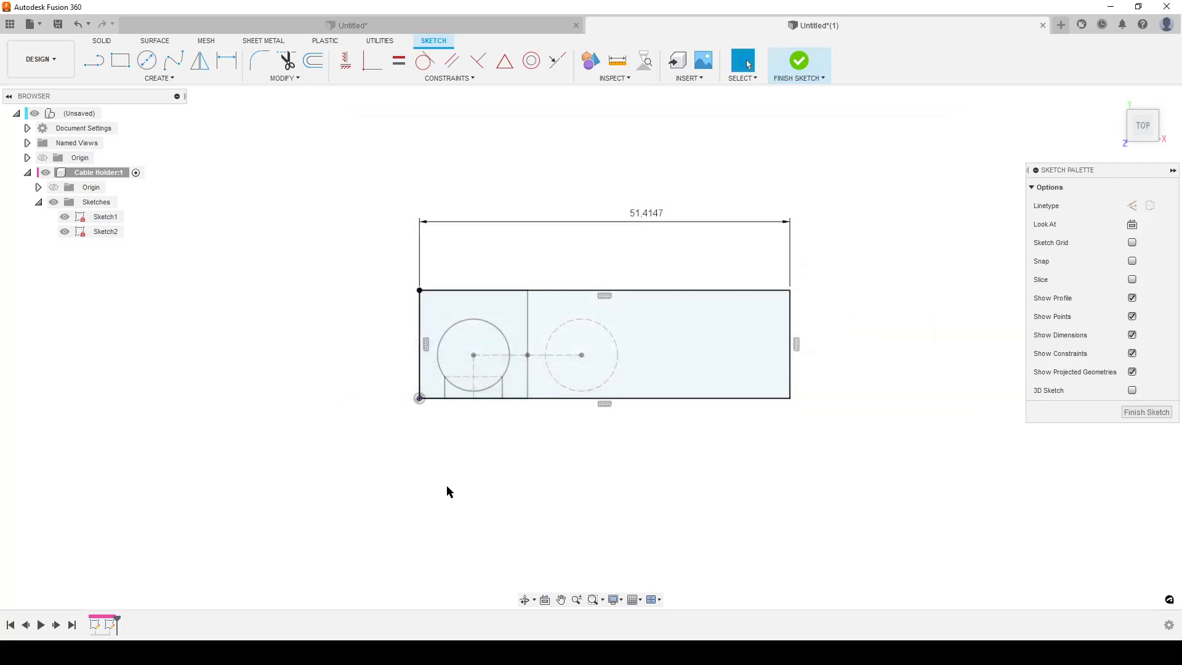
- Drive the bar's width by Cable_OD, Cable_spacing and Nr_of_cables so it reads 75 mm
{"action": "double_click", "coordinate": [645, 213]}
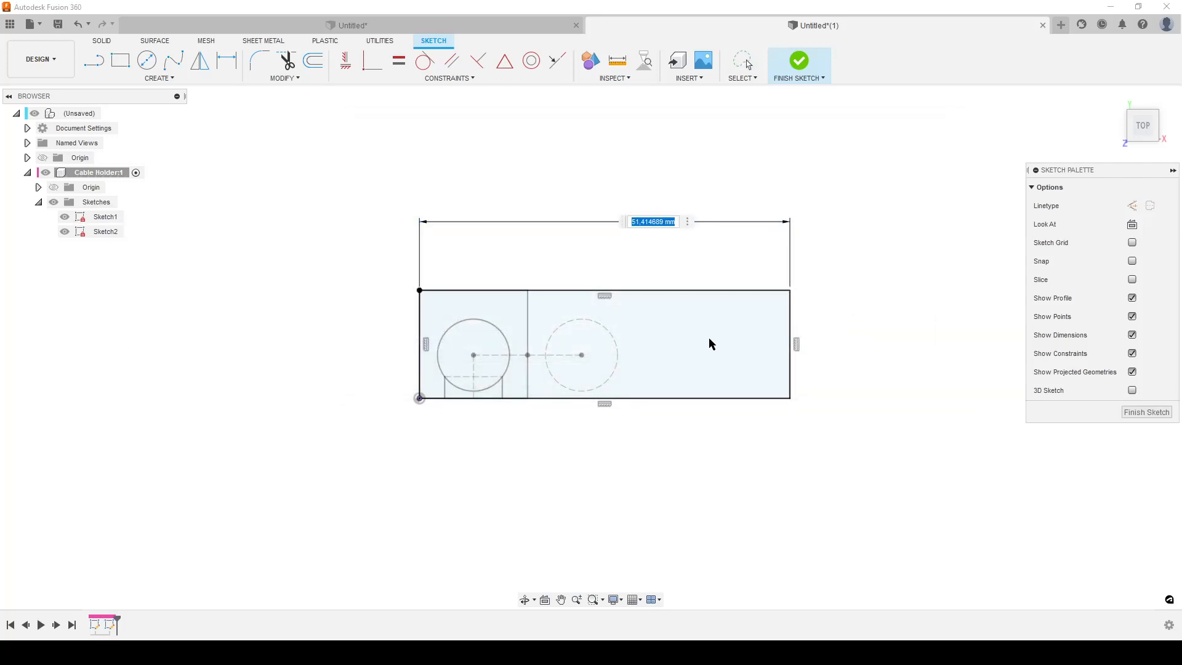
{"action": "type", "text": "("}
{"action": "type", "text": "ca"}
{"action": "key", "text": "Tab"}
{"action": "type", "text": "+ca"}
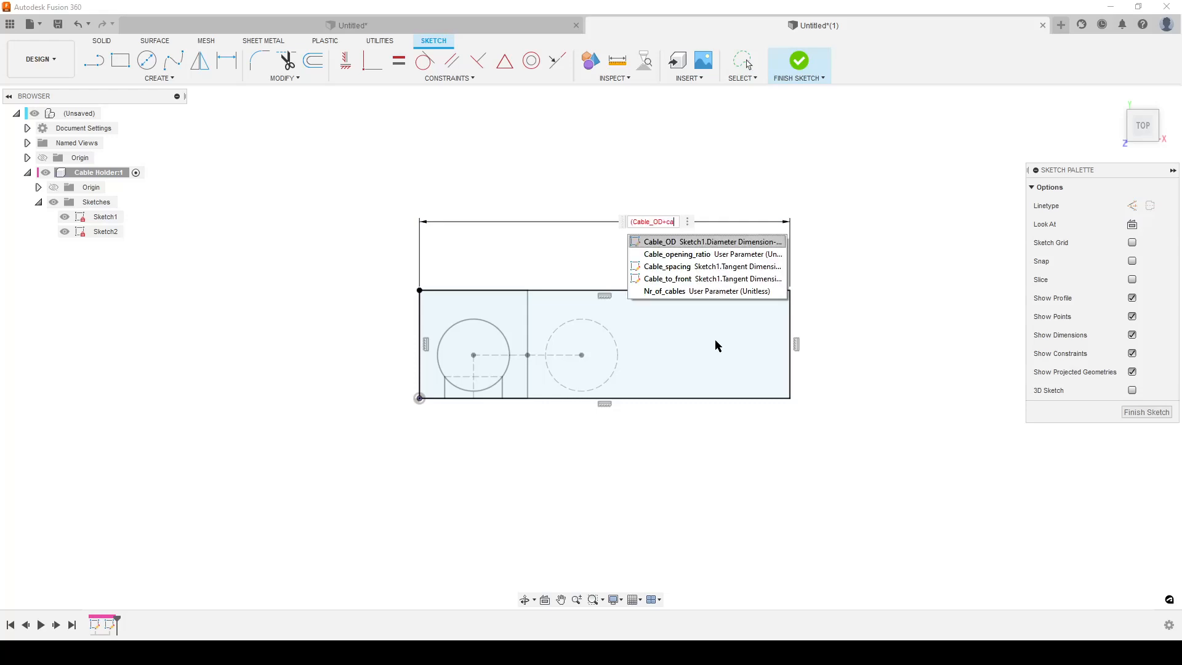
{"action": "key", "text": "Down"}
{"action": "key", "text": "Down"}
{"action": "key", "text": "Tab"}
{"action": "type", "text": ")"}
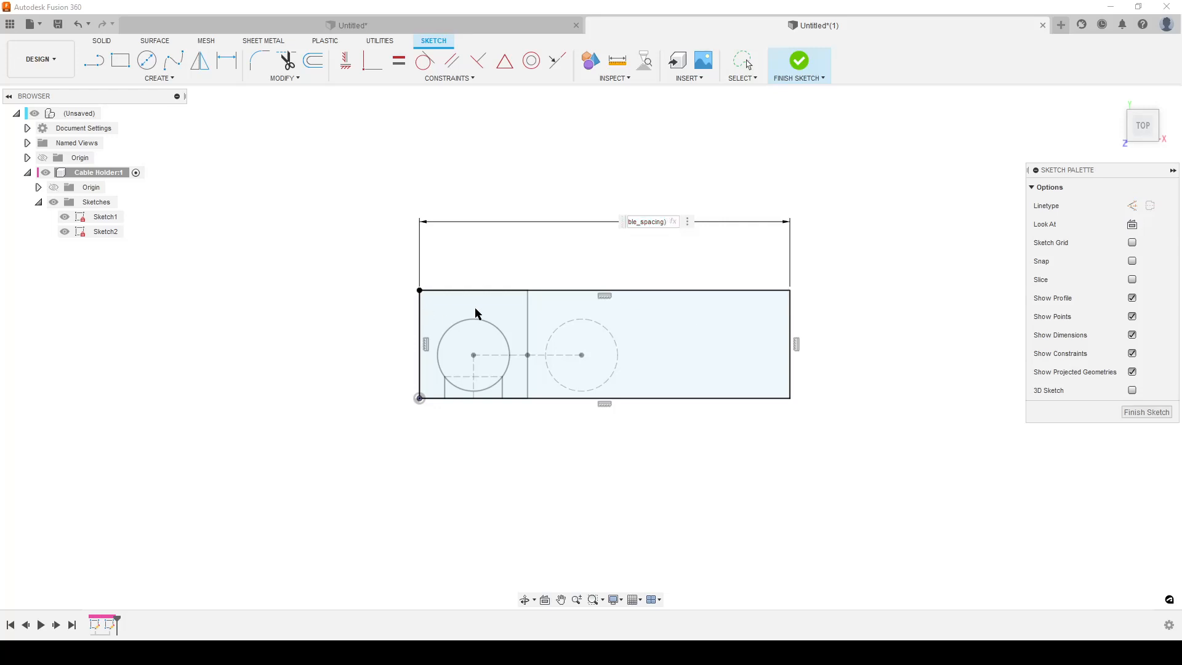
{"action": "type", "text": "*nr"}
{"action": "key", "text": "Tab"}
{"action": "key", "text": "Return"}
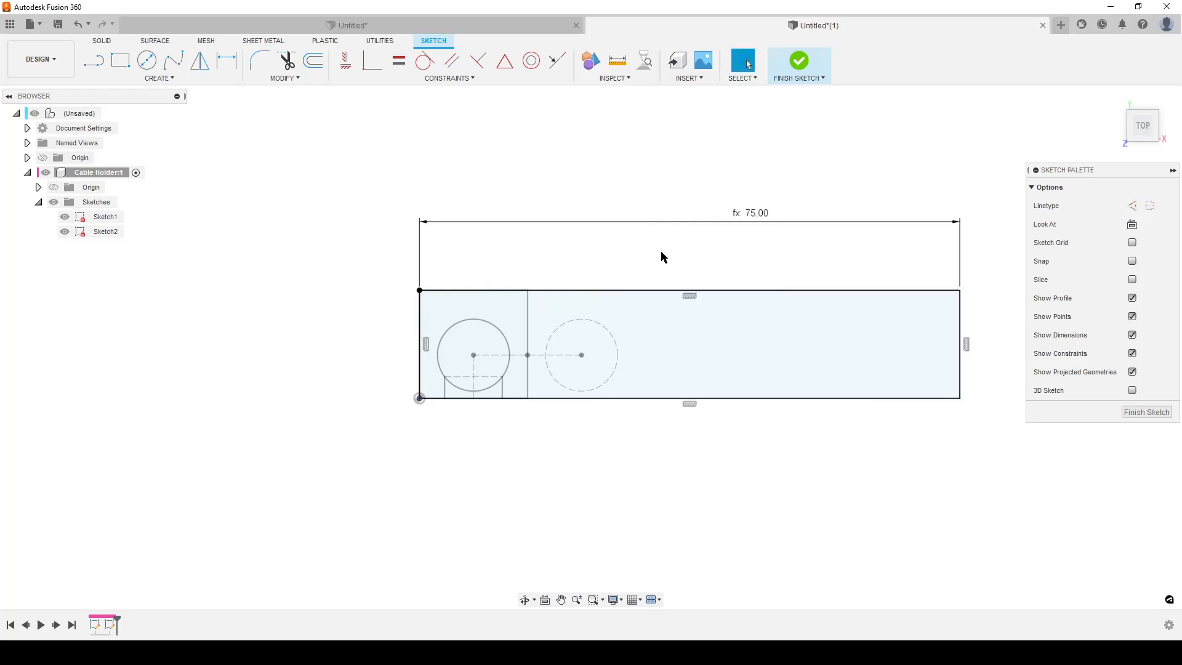
{"action": "scroll", "coordinate": [661, 257], "scroll_direction": "down", "scroll_amount": 3}
- Reposition the sketch and go to the Modify commands for the parameters table
{"action": "mouse_move", "coordinate": [681, 271]}
{"action": "middle_mouse_down"}
{"action": "mouse_move", "coordinate": [443, 308]}
{"action": "mouse_move", "coordinate": [396, 333]}
{"action": "middle_mouse_up"}
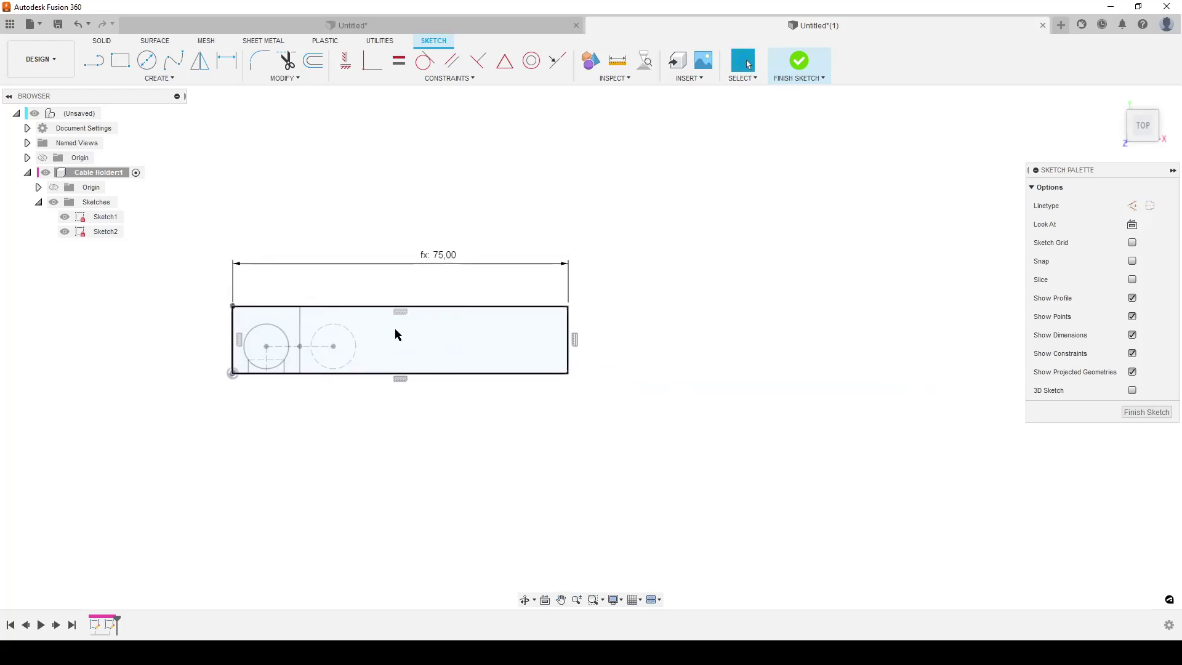
{"action": "left_click", "coordinate": [284, 78]}
- Favourite Nr_of_cables and test it at 12 so the bar widens to 180 mm
{"action": "left_click", "coordinate": [304, 189]}
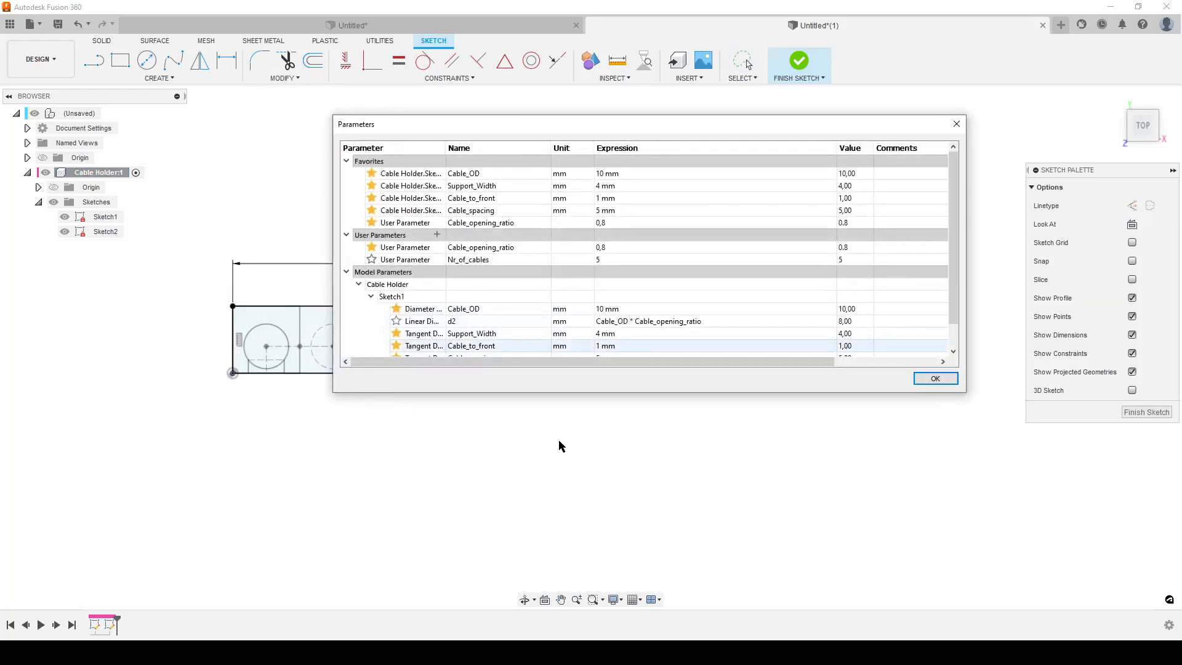
{"action": "scroll", "coordinate": [576, 443], "scroll_direction": "up", "scroll_amount": 2}
{"action": "left_click", "coordinate": [618, 260]}
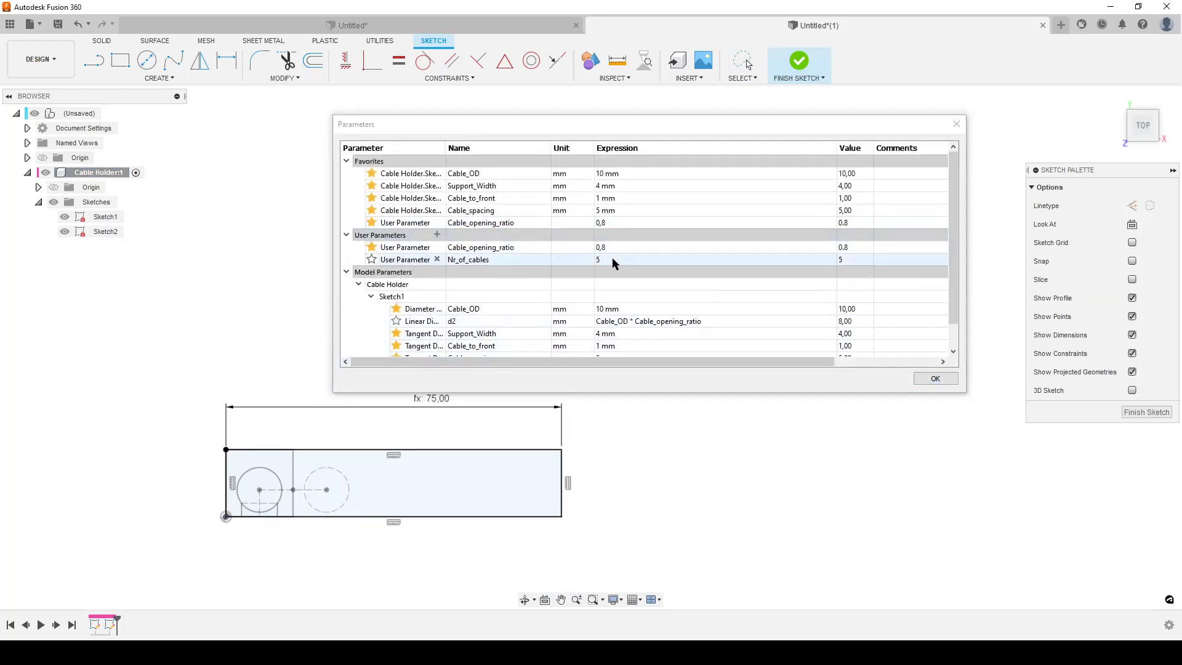
{"action": "left_click", "coordinate": [372, 259]}
{"action": "double_click", "coordinate": [618, 235]}
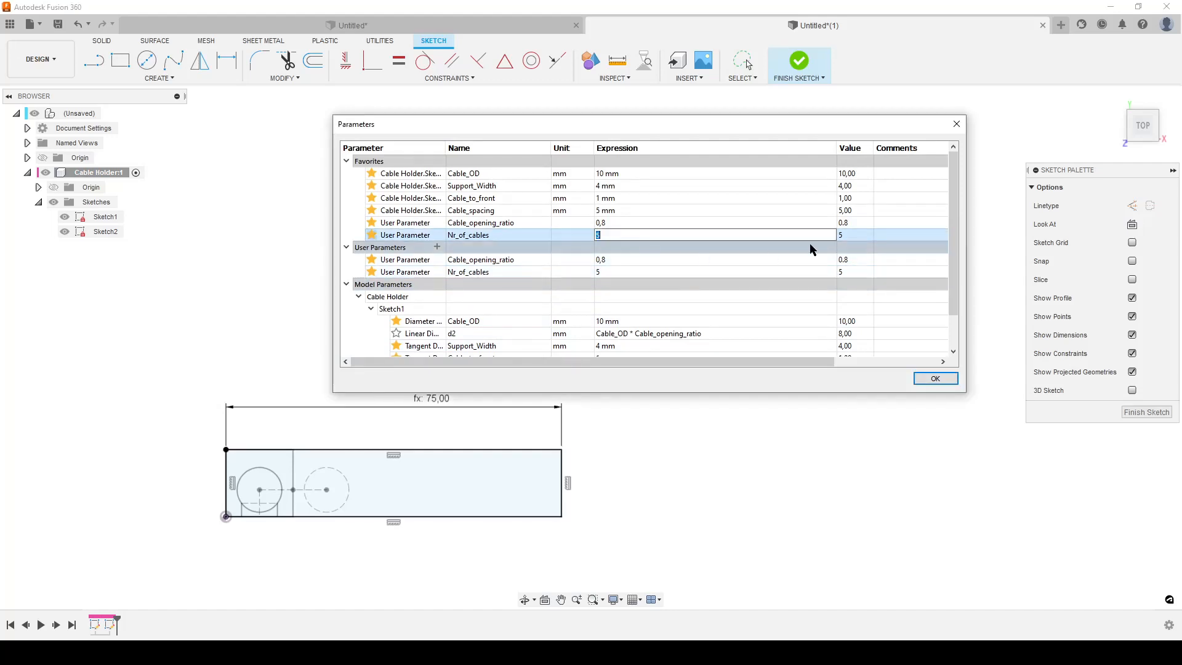
{"action": "type", "text": "12"}
{"action": "key", "text": "Return"}
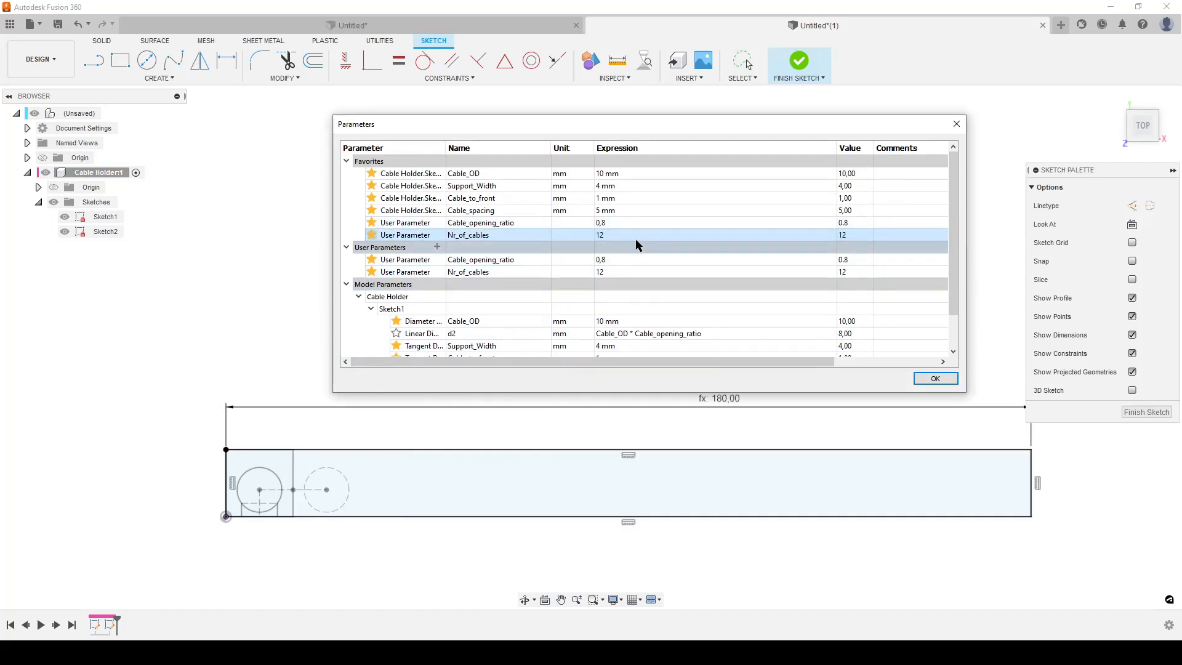
- Reset Nr_of_cables to 5, close the parameters and finish the sketch
{"action": "double_click", "coordinate": [627, 233]}
{"action": "type", "text": "5"}
{"action": "key", "text": "Return"}
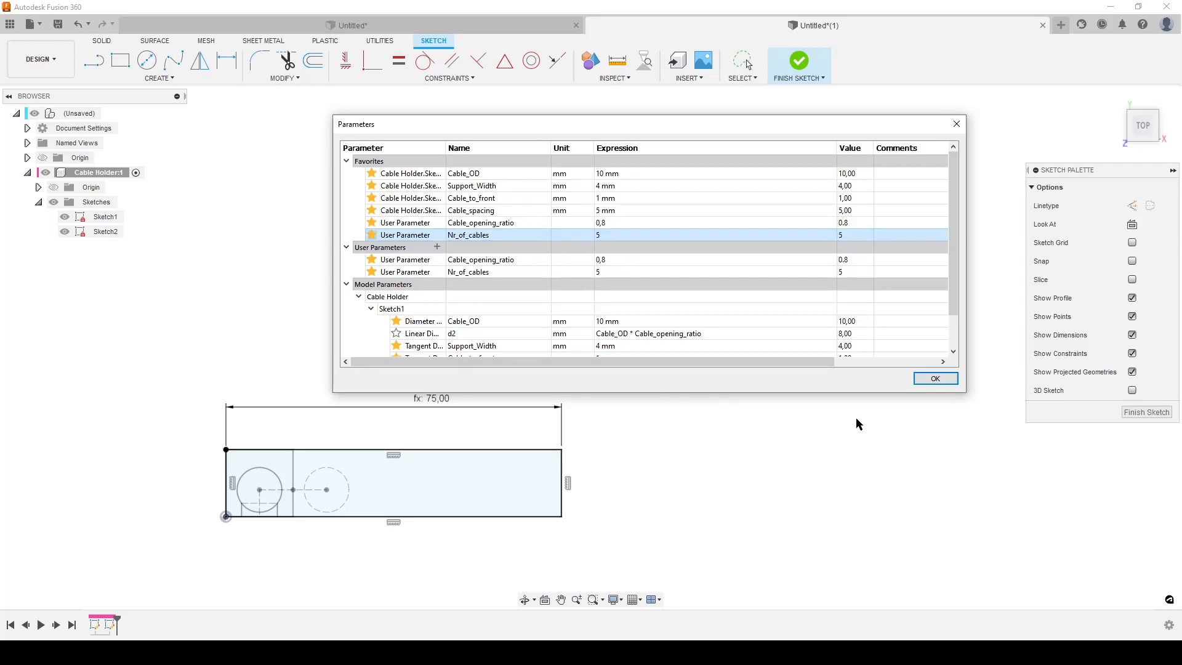
{"action": "left_click", "coordinate": [936, 379]}
{"action": "left_click", "coordinate": [1145, 412]}
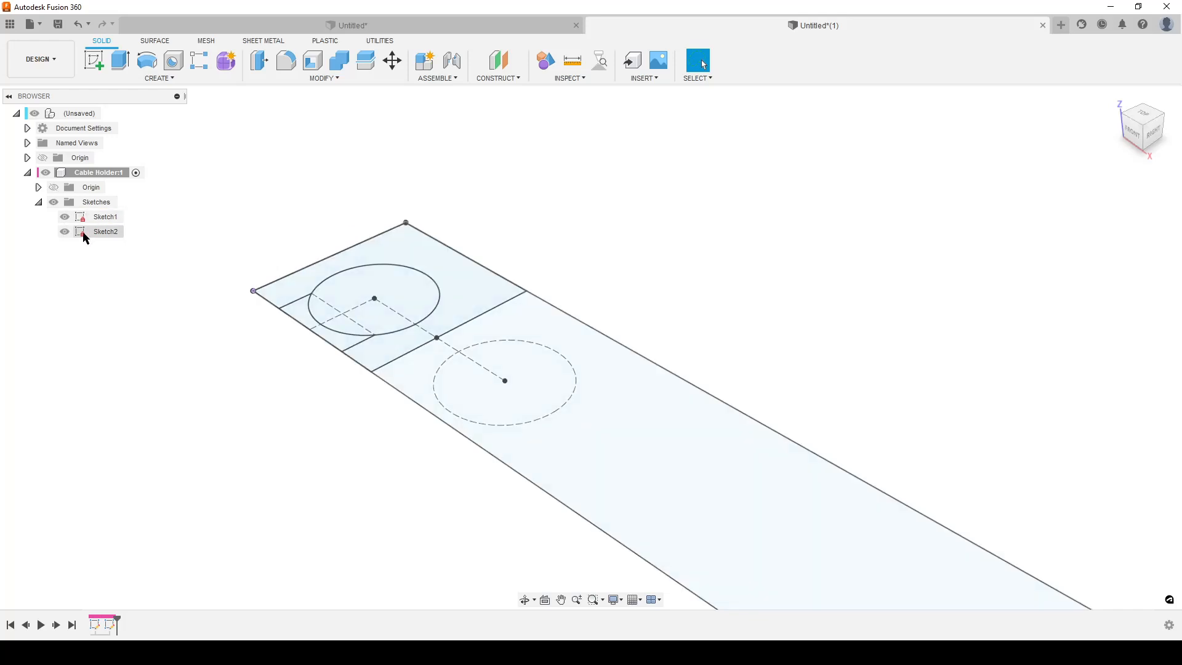
- Hide Sketch1 and extrude the Sketch2 rectangle 10 mm into the solid bar Body2
{"action": "left_click", "coordinate": [104, 216]}
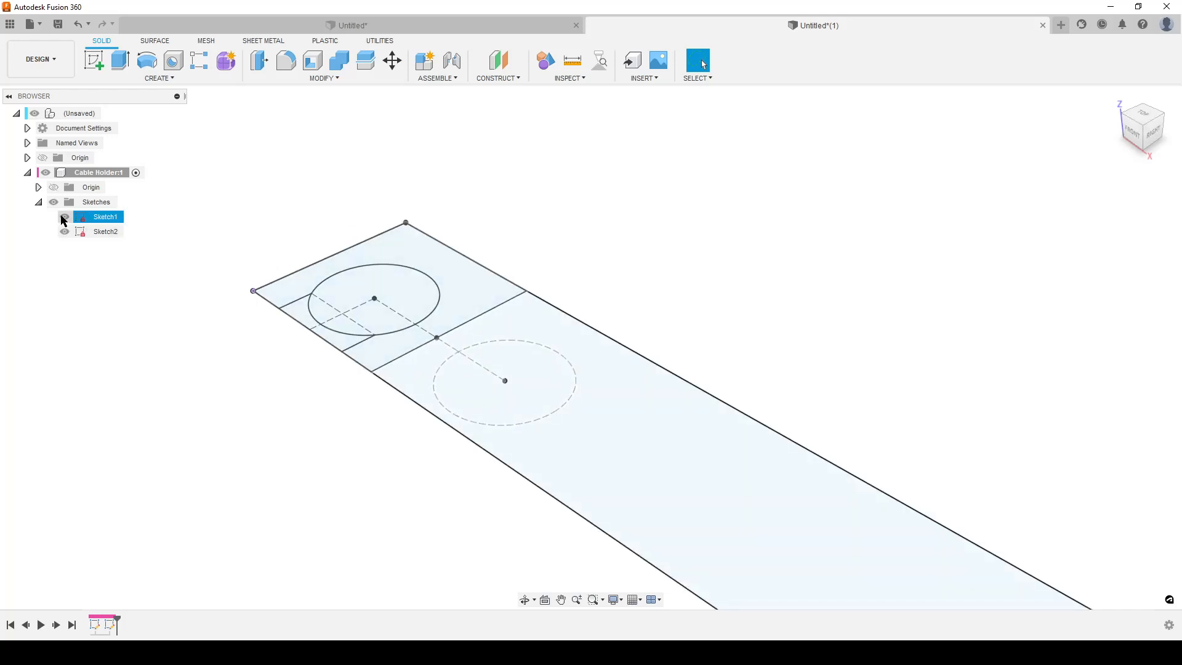
{"action": "left_click", "coordinate": [63, 219]}
{"action": "scroll", "coordinate": [184, 414], "scroll_direction": "down", "scroll_amount": 3}
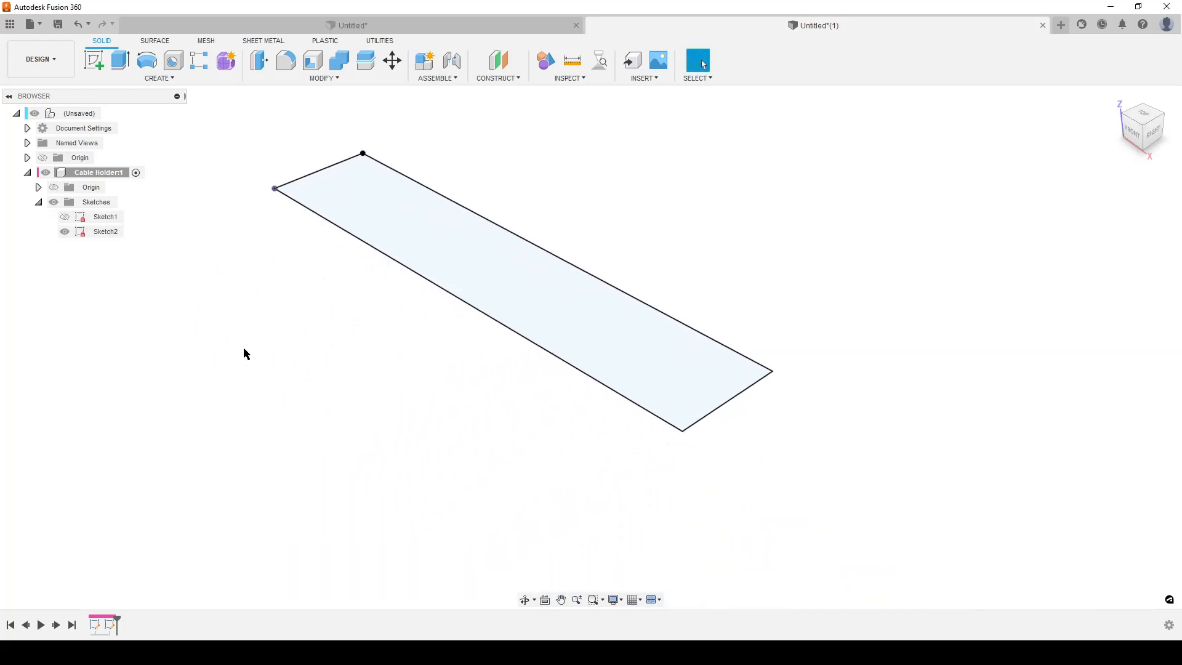
{"action": "key", "text": "e"}
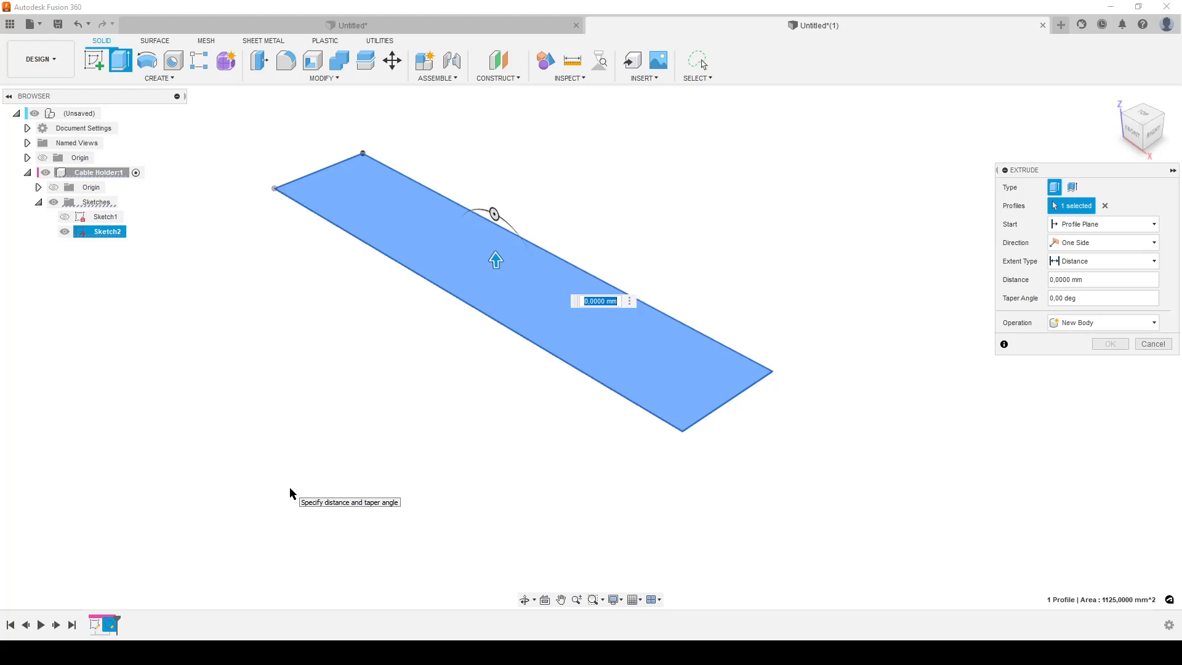
{"action": "type", "text": "25"}
{"action": "key", "text": "Return"}
{"action": "key", "text": "Return"}
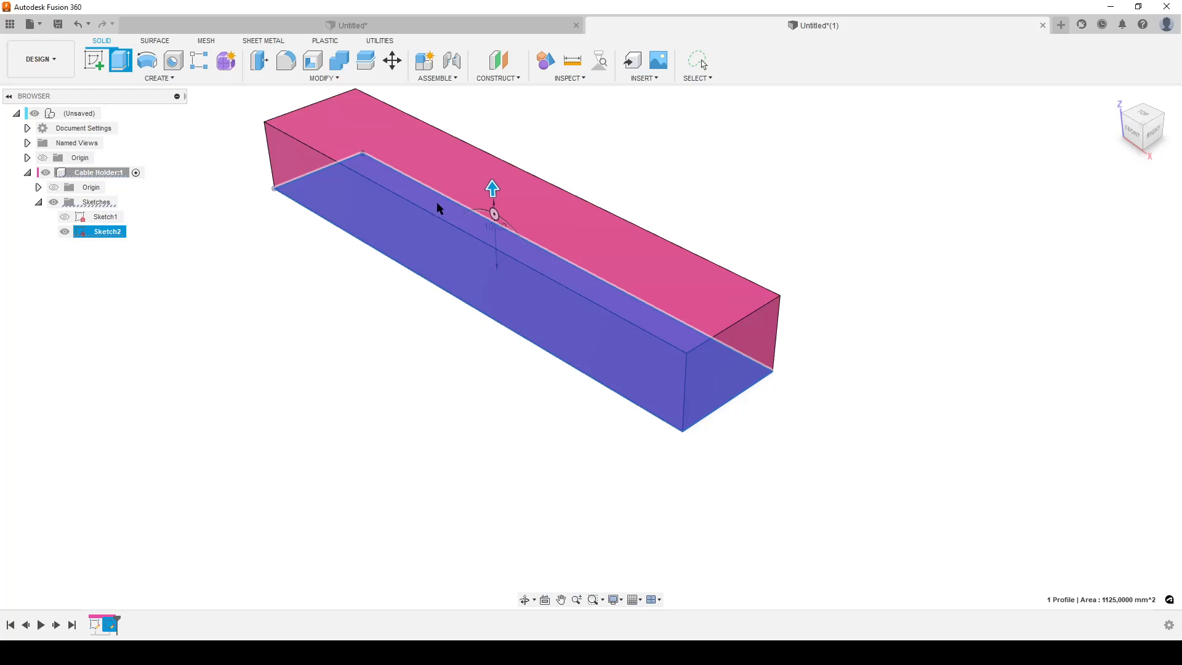
{"action": "key", "text": "Return"}
{"action": "scroll", "coordinate": [468, 349], "scroll_direction": "down", "scroll_amount": 3}
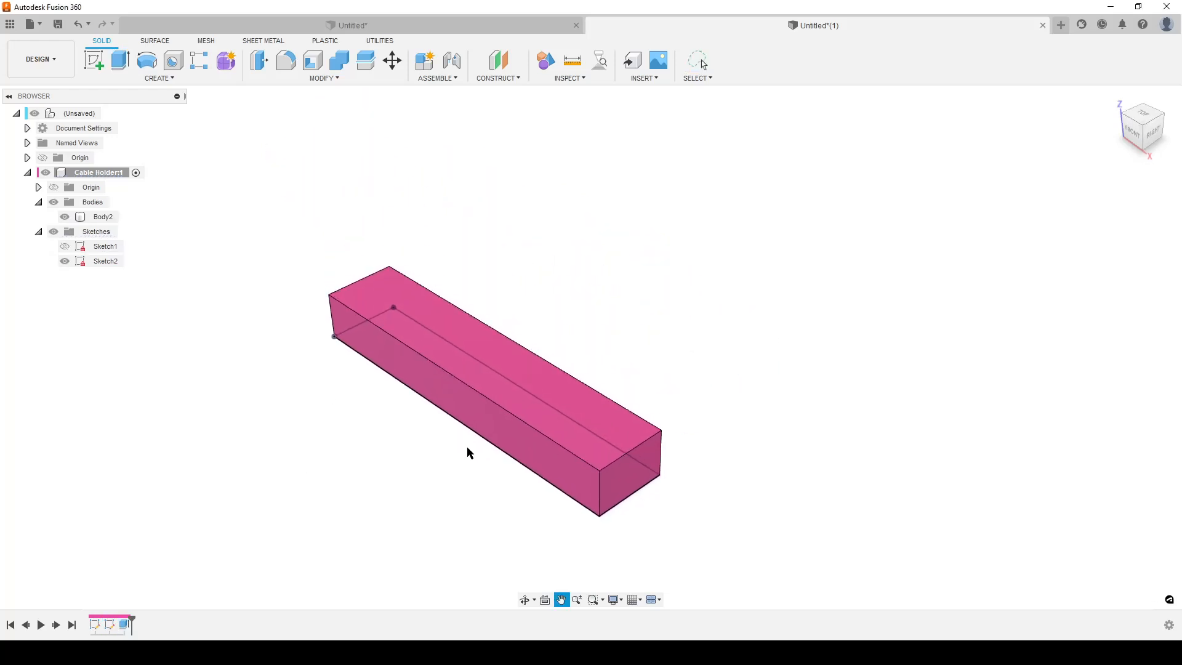
- Show Sketch1 again and select the left circle plus the region above it for a cut
{"action": "left_click", "coordinate": [64, 246]}
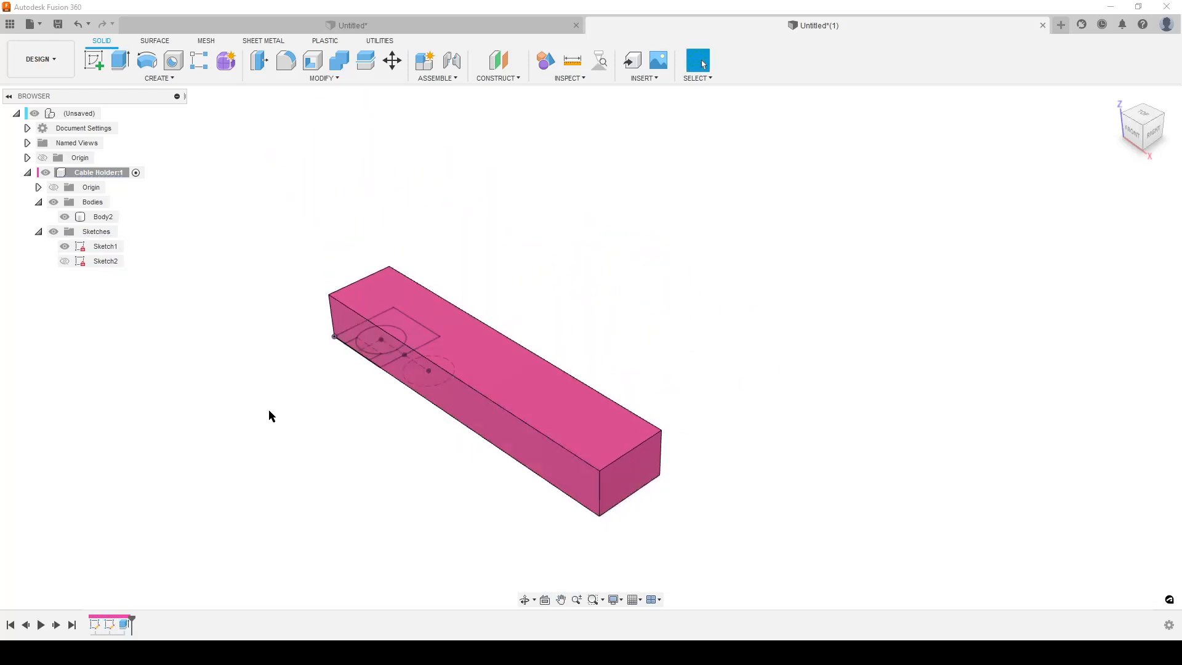
{"action": "middle_click_drag", "start_coordinate": [458, 497], "coordinate": [588, 472], "text": "shift"}
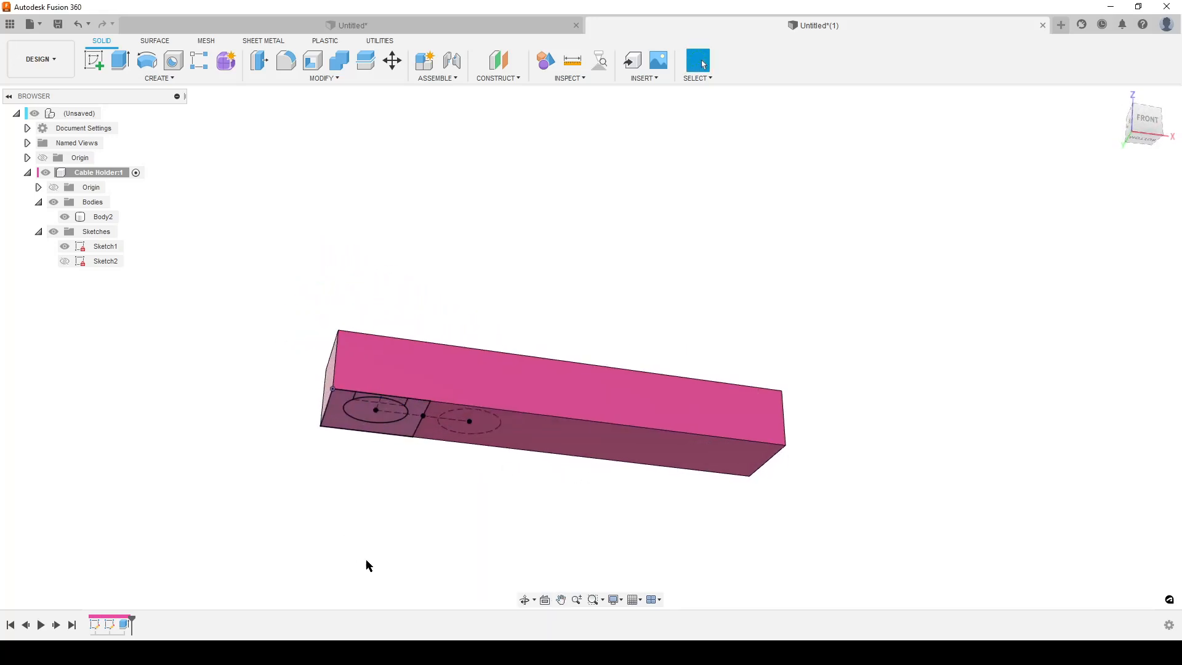
{"action": "key", "text": "e"}
{"action": "scroll", "coordinate": [366, 557], "scroll_direction": "up", "scroll_amount": 5}
{"action": "scroll", "coordinate": [339, 527], "scroll_direction": "up", "scroll_amount": 3}
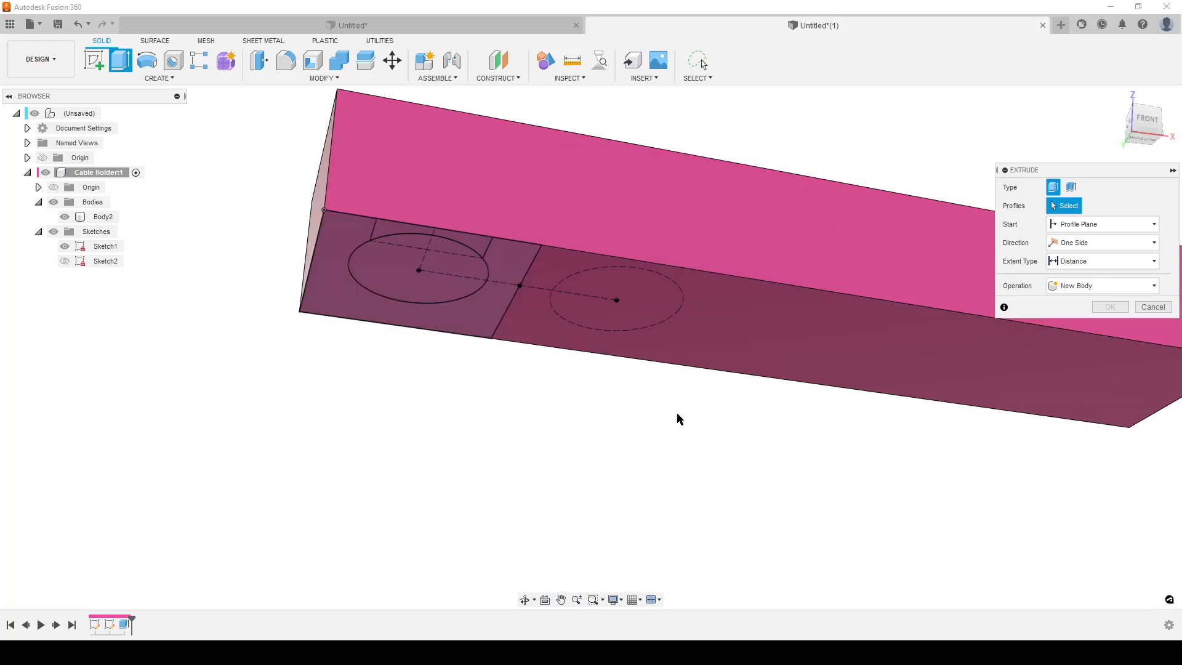
{"action": "mouse_move", "coordinate": [687, 428]}
{"action": "middle_mouse_down", "text": "shift"}
{"action": "mouse_move", "coordinate": [664, 466]}
{"action": "mouse_move", "coordinate": [681, 432]}
{"action": "middle_mouse_up", "text": "shift"}
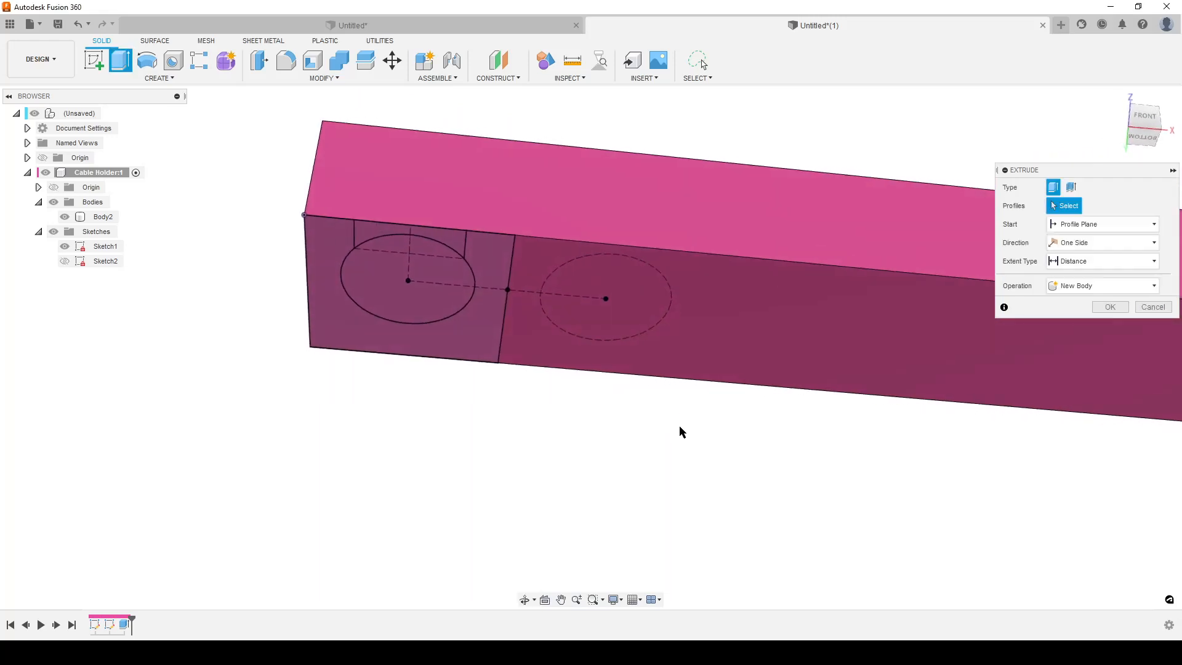
{"action": "left_click", "coordinate": [409, 277]}
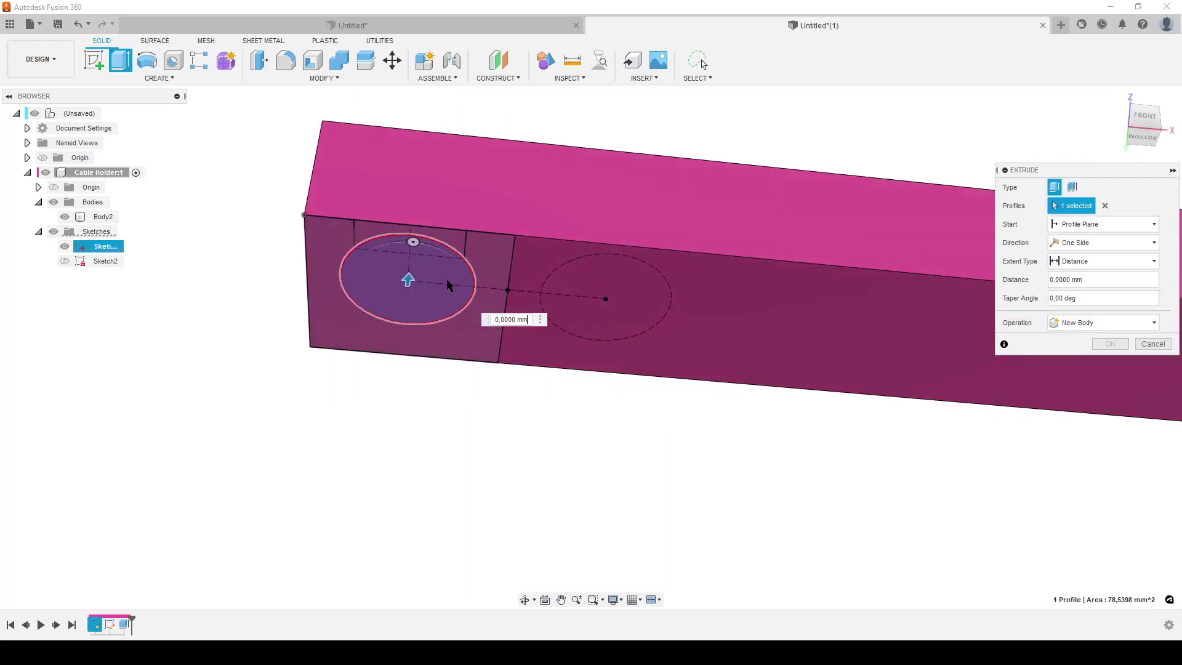
{"action": "left_click", "coordinate": [461, 242]}
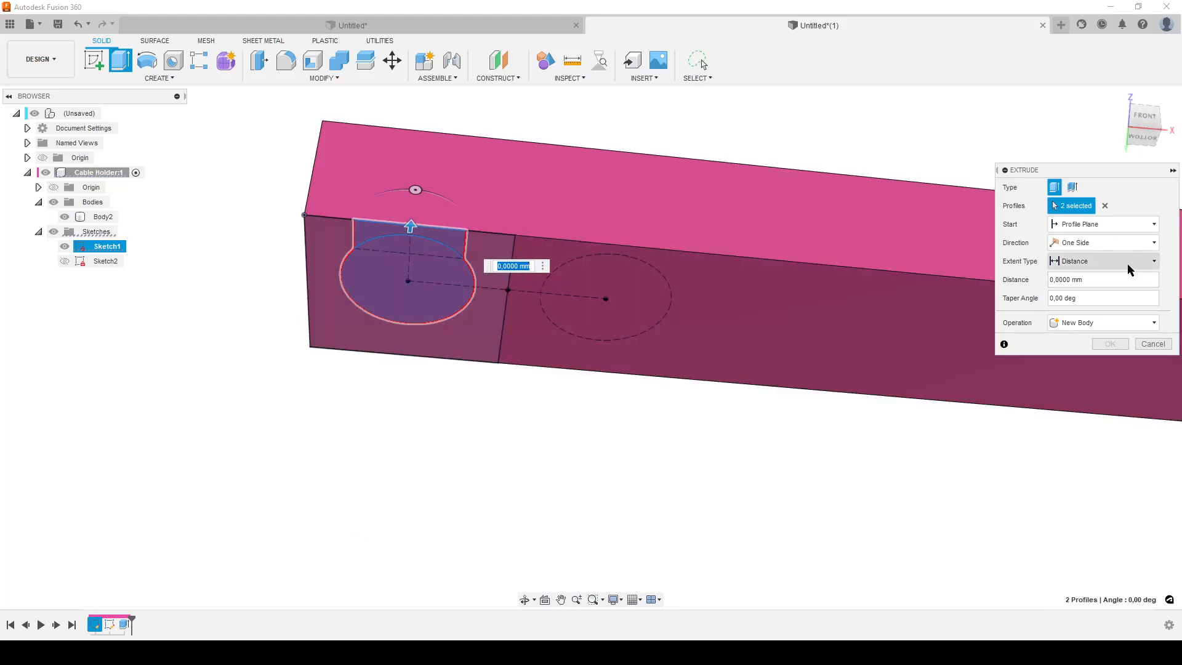
- Cut the cable opening through the bar with extent To Object up to the top face
{"action": "left_click", "coordinate": [1103, 261]}
{"action": "left_click", "coordinate": [1085, 291]}
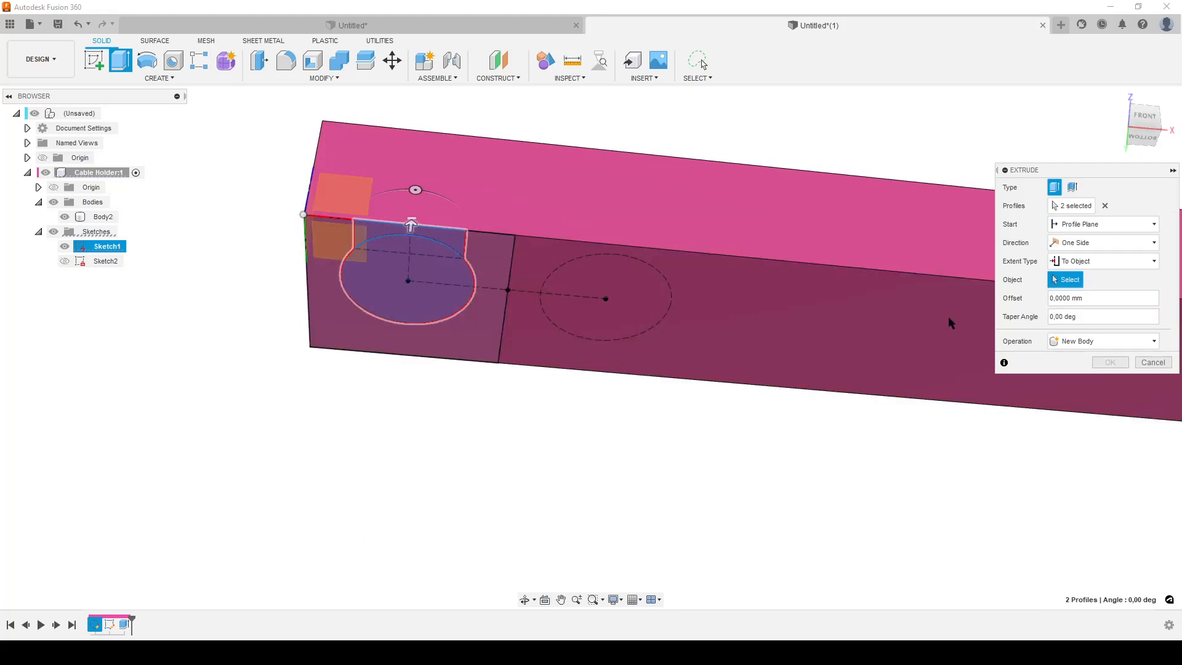
{"action": "middle_click_drag", "start_coordinate": [819, 343], "coordinate": [531, 517], "text": "shift"}
{"action": "left_click", "coordinate": [434, 207]}
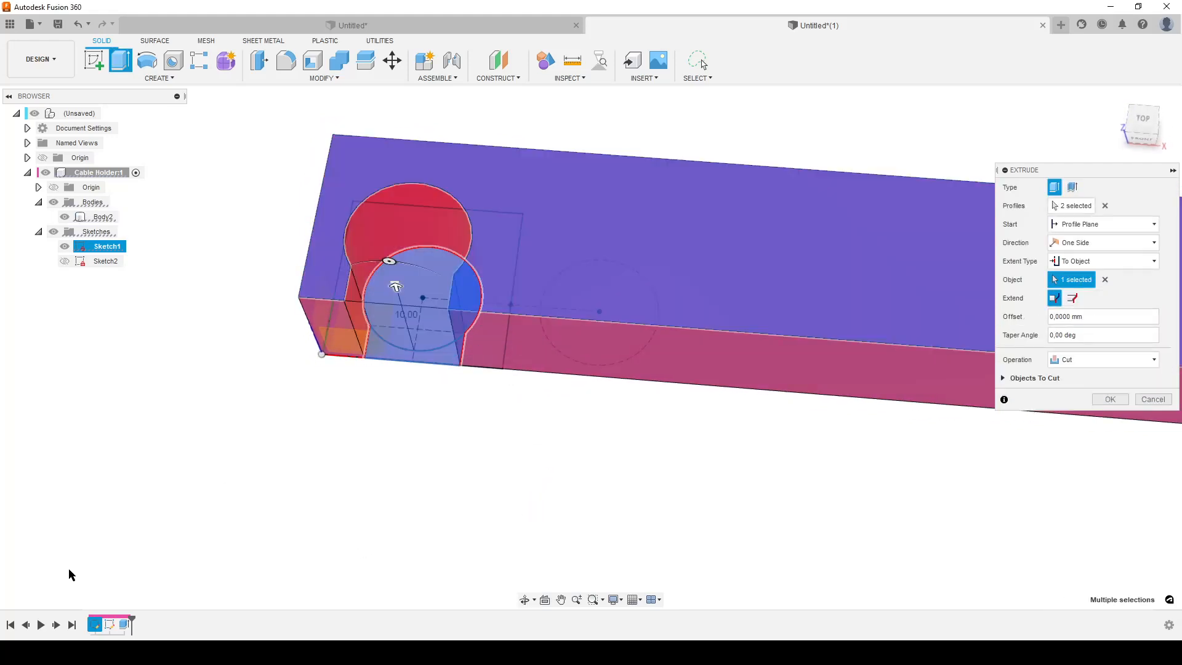
{"action": "left_click", "coordinate": [1110, 399]}
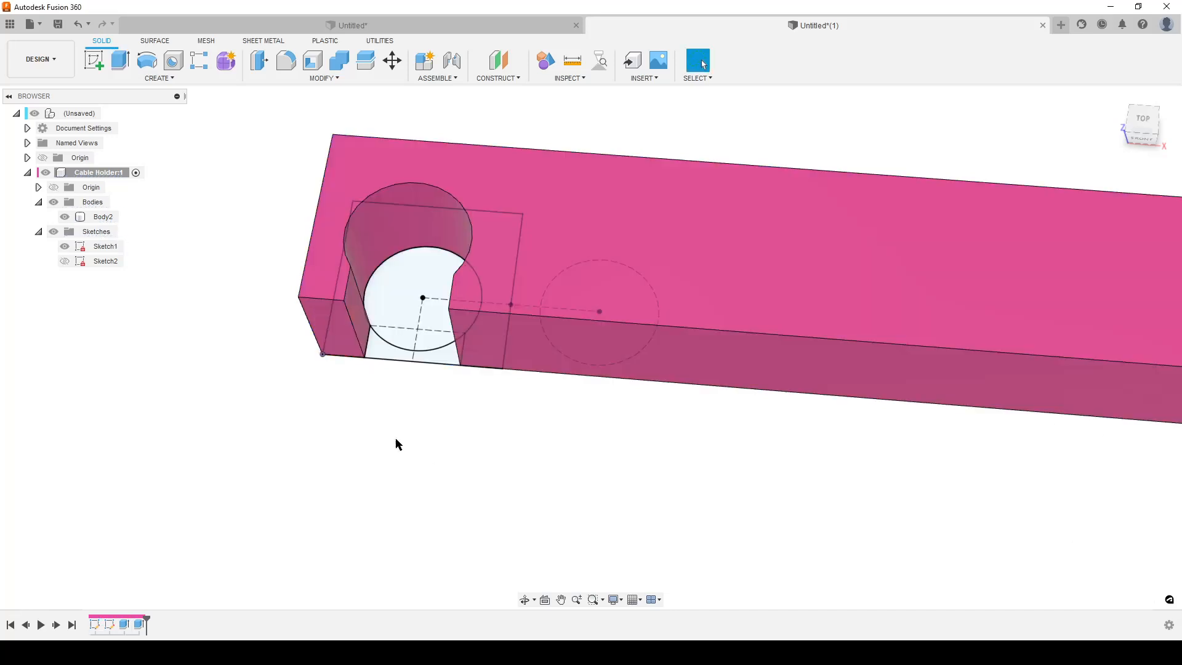
- Hide the cable circle sketch Sketch1 again
{"action": "left_click", "coordinate": [74, 246]}
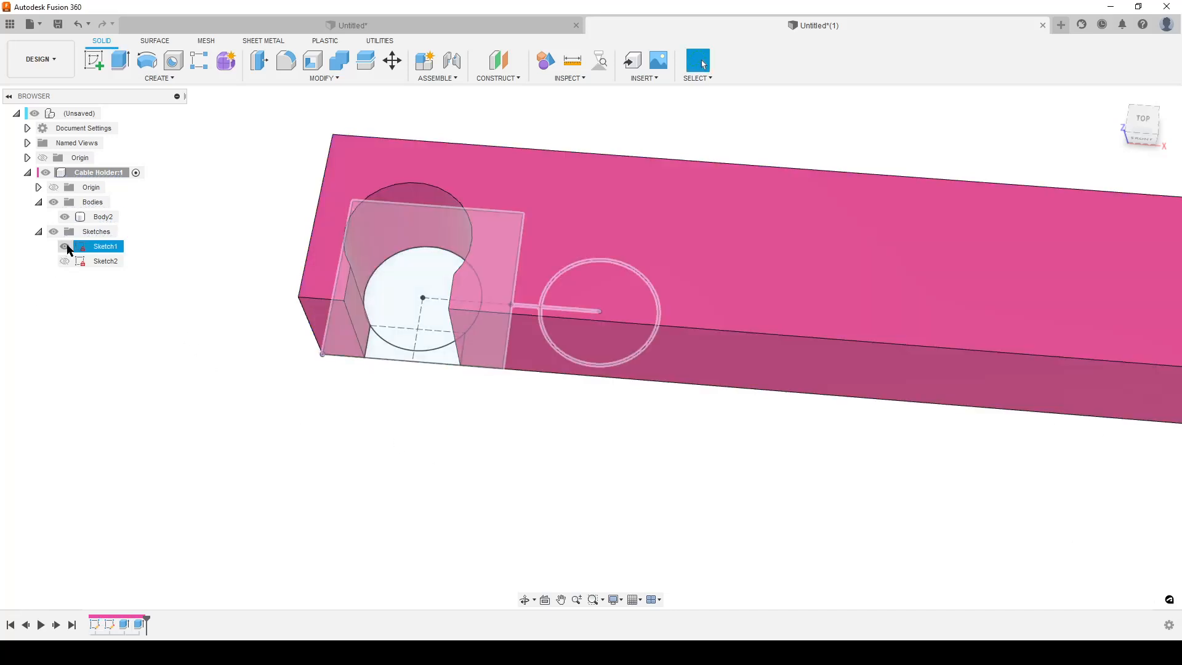
{"action": "left_click", "coordinate": [64, 246]}
{"action": "scroll", "coordinate": [294, 405], "scroll_direction": "down", "scroll_amount": 3}
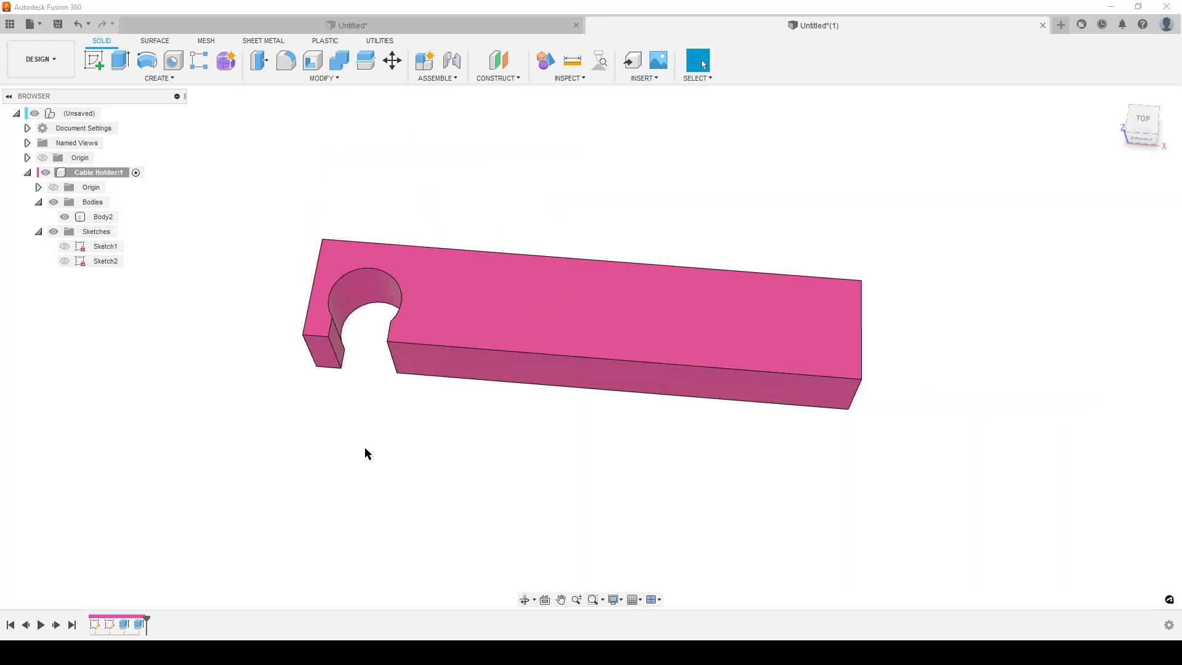
{"action": "middle_click_drag", "start_coordinate": [371, 445], "coordinate": [416, 454]}
{"action": "scroll", "coordinate": [421, 460], "scroll_direction": "up", "scroll_amount": 4}
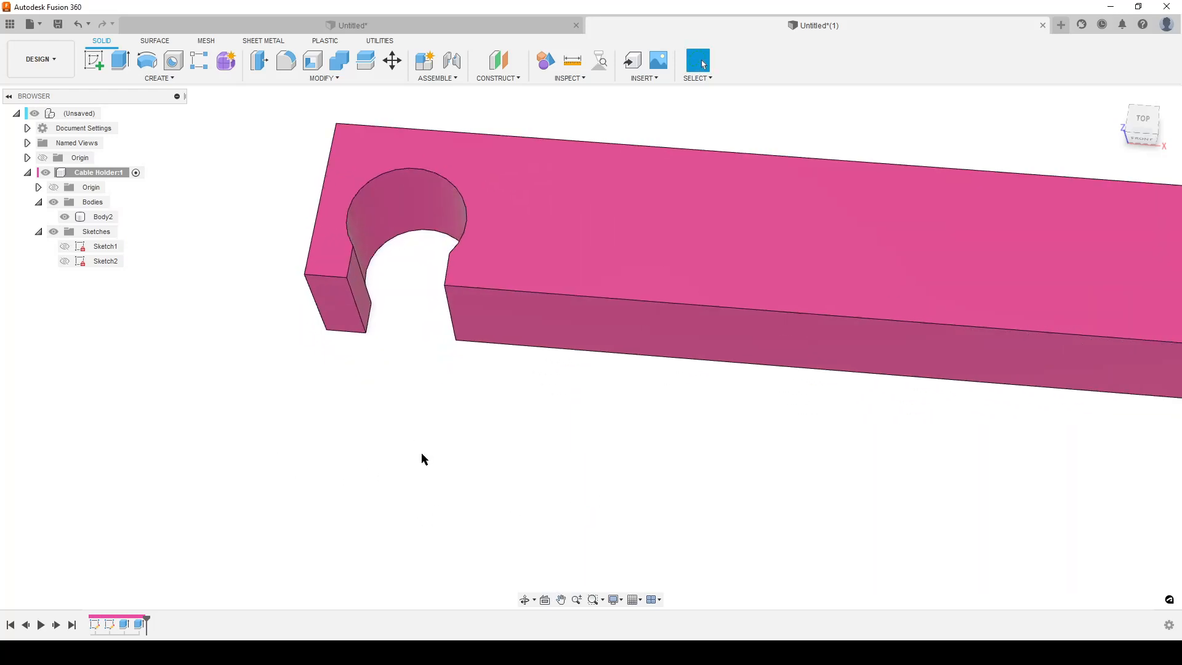
{"action": "scroll", "coordinate": [421, 459], "scroll_direction": "down", "scroll_amount": 3}
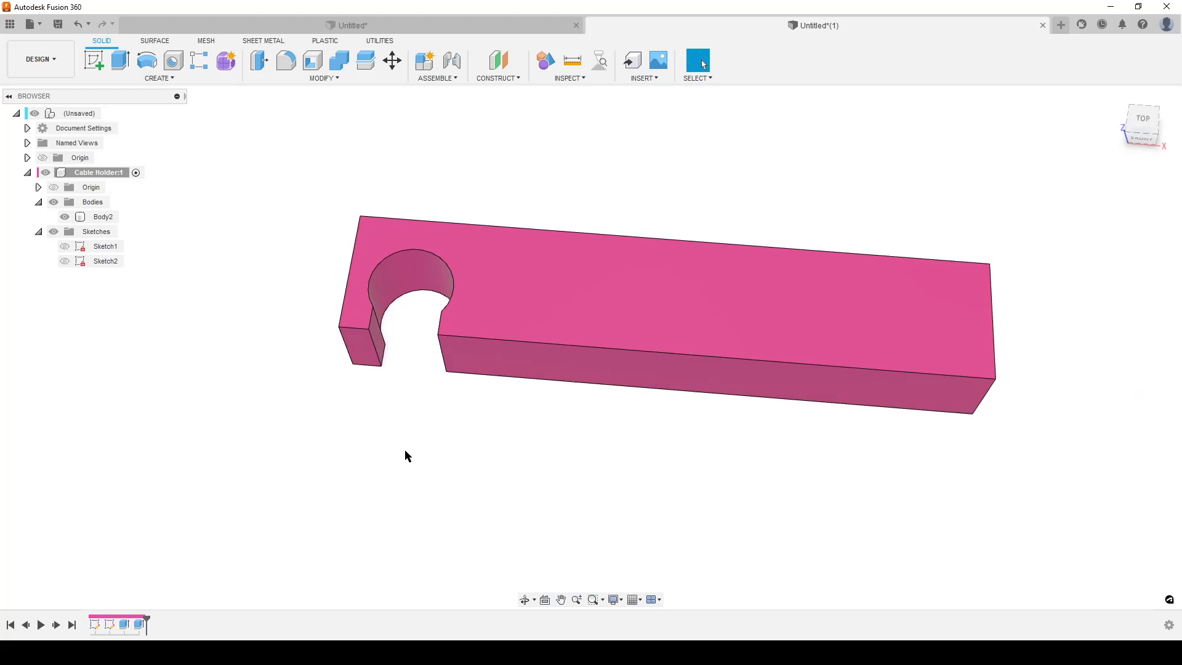
- Start a Full Round Fillet and choose the thin end face beside the cutout
{"action": "key", "text": "f"}
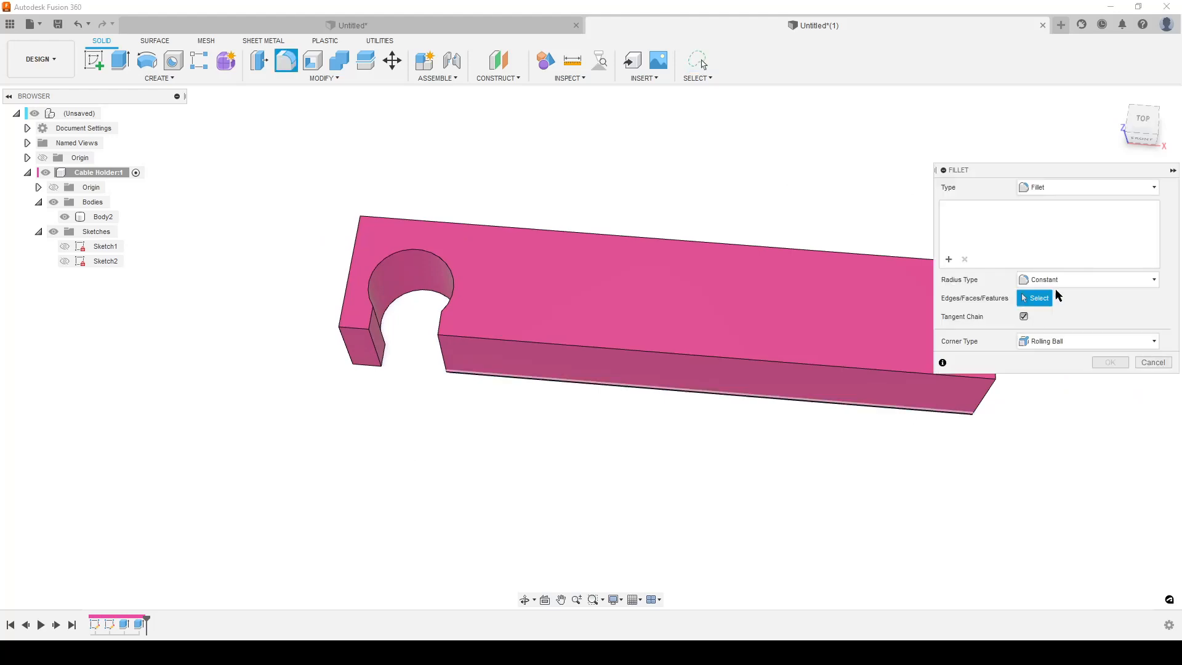
{"action": "left_click", "coordinate": [1090, 188]}
{"action": "left_click", "coordinate": [1053, 234]}
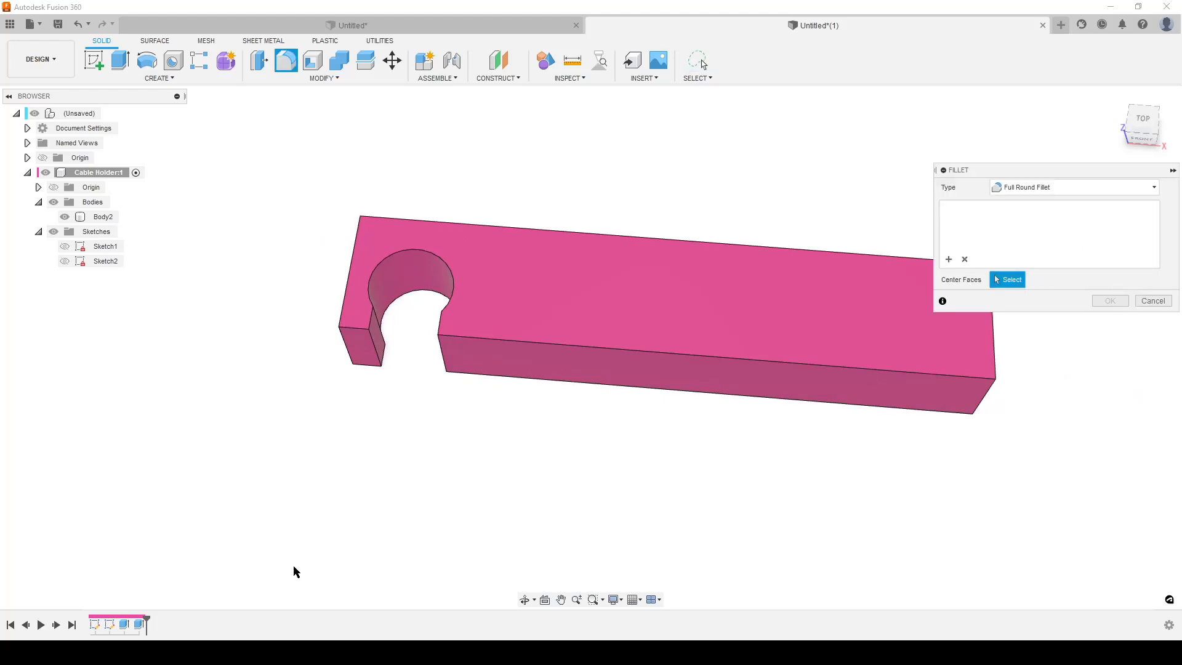
{"action": "scroll", "coordinate": [304, 519], "scroll_direction": "up", "scroll_amount": 4}
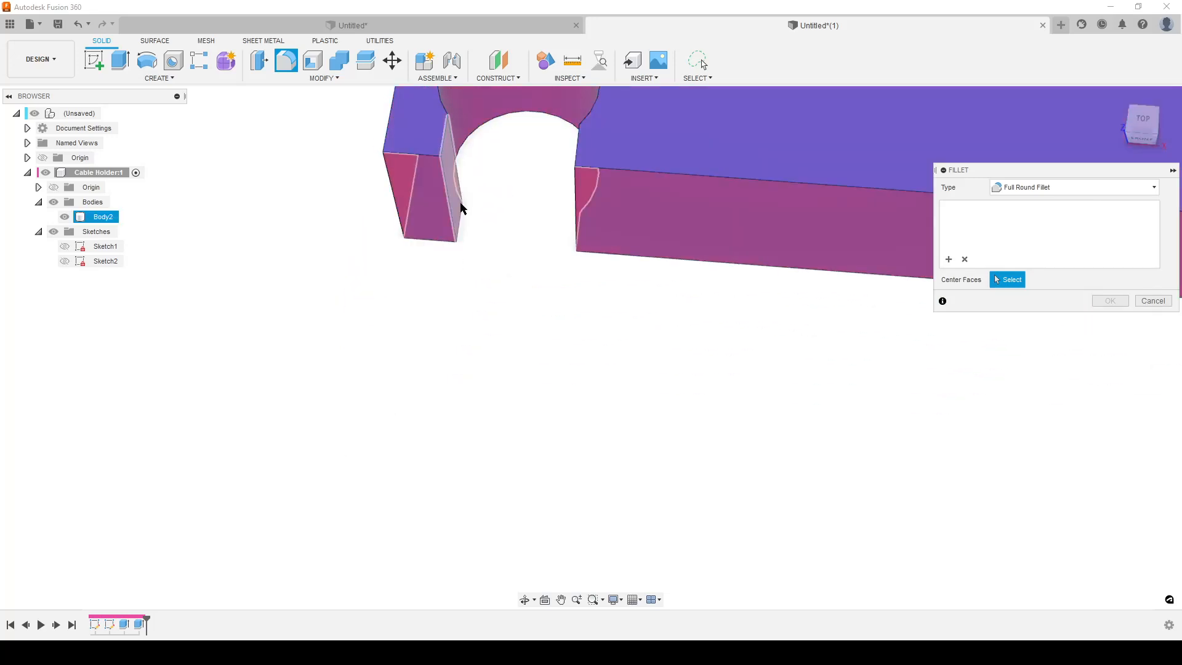
{"action": "middle_click_drag", "start_coordinate": [498, 360], "coordinate": [404, 421], "text": "shift"}
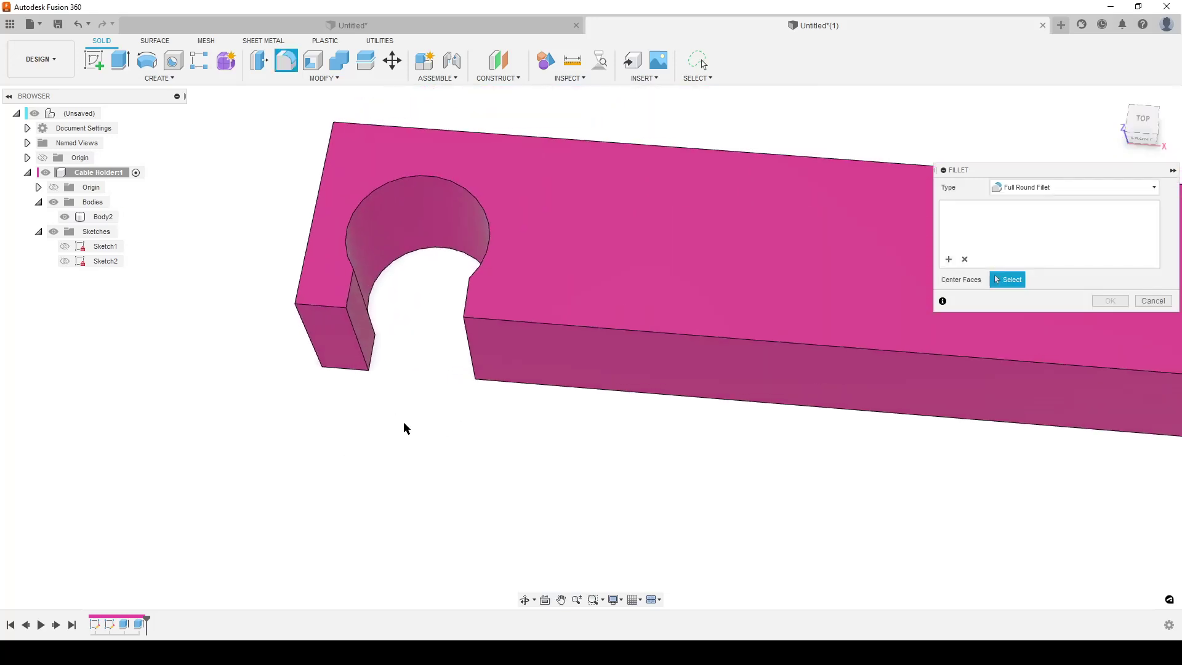
{"action": "left_click", "coordinate": [360, 320]}
- Add both cutout tip faces and apply the full round fillets
{"action": "middle_click_drag", "start_coordinate": [437, 494], "coordinate": [517, 497], "text": "shift"}
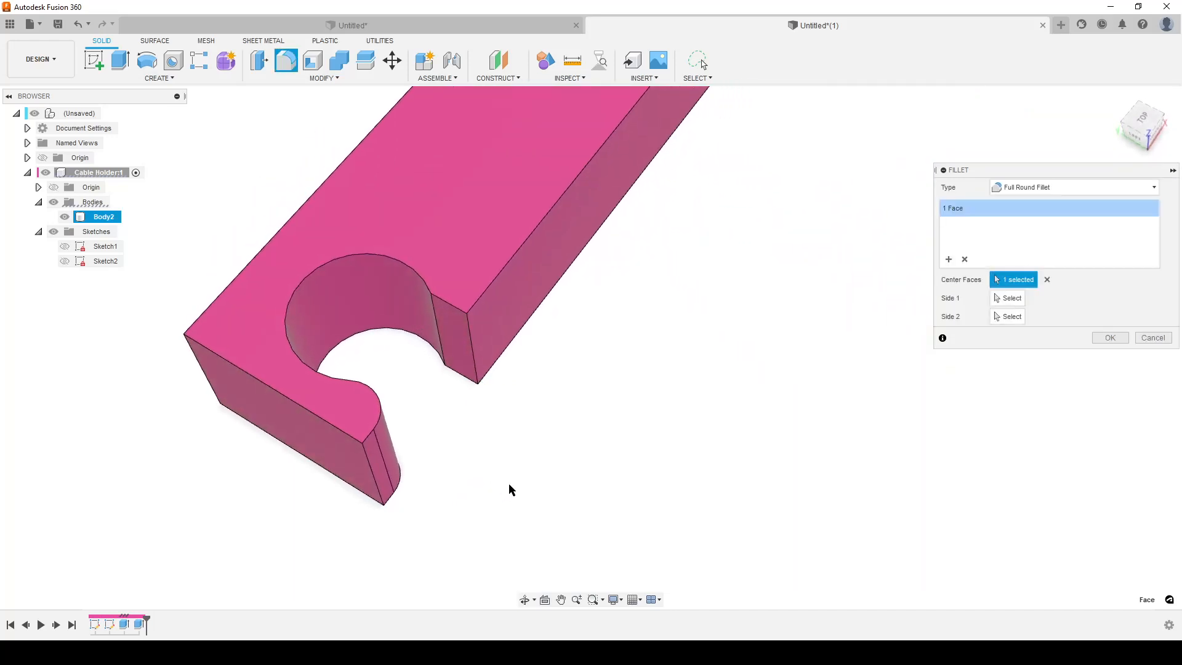
{"action": "left_click", "coordinate": [948, 259]}
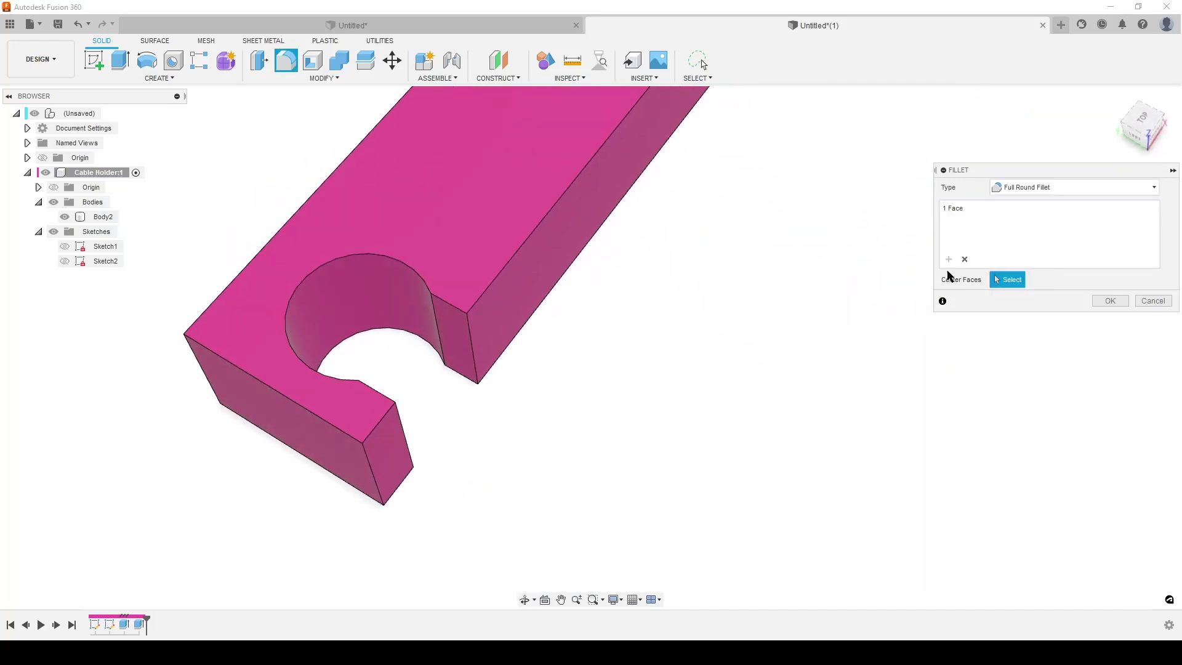
{"action": "left_click", "coordinate": [434, 352]}
{"action": "left_click", "coordinate": [1110, 339]}
{"action": "mouse_move", "coordinate": [695, 382]}
{"action": "middle_mouse_down", "text": "shift"}
{"action": "mouse_move", "coordinate": [789, 378]}
{"action": "mouse_move", "coordinate": [558, 466]}
{"action": "mouse_move", "coordinate": [572, 379]}
{"action": "mouse_move", "coordinate": [567, 457]}
{"action": "mouse_move", "coordinate": [637, 423]}
{"action": "middle_mouse_up", "text": "shift"}
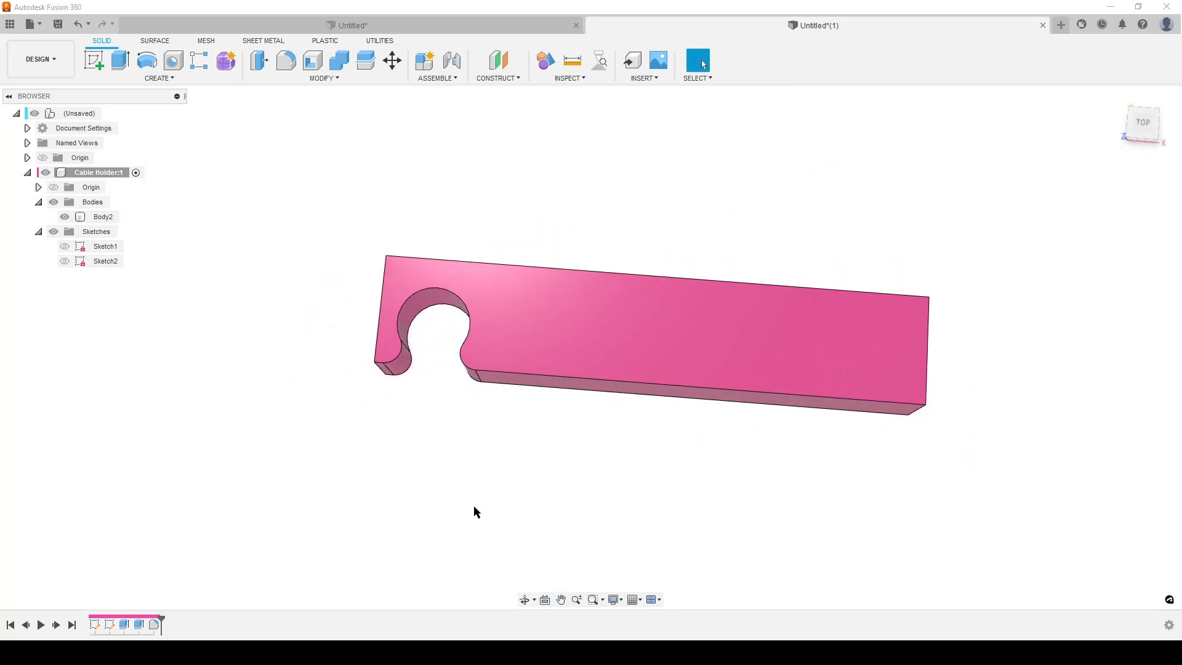
{"action": "type", "text": "srect"}
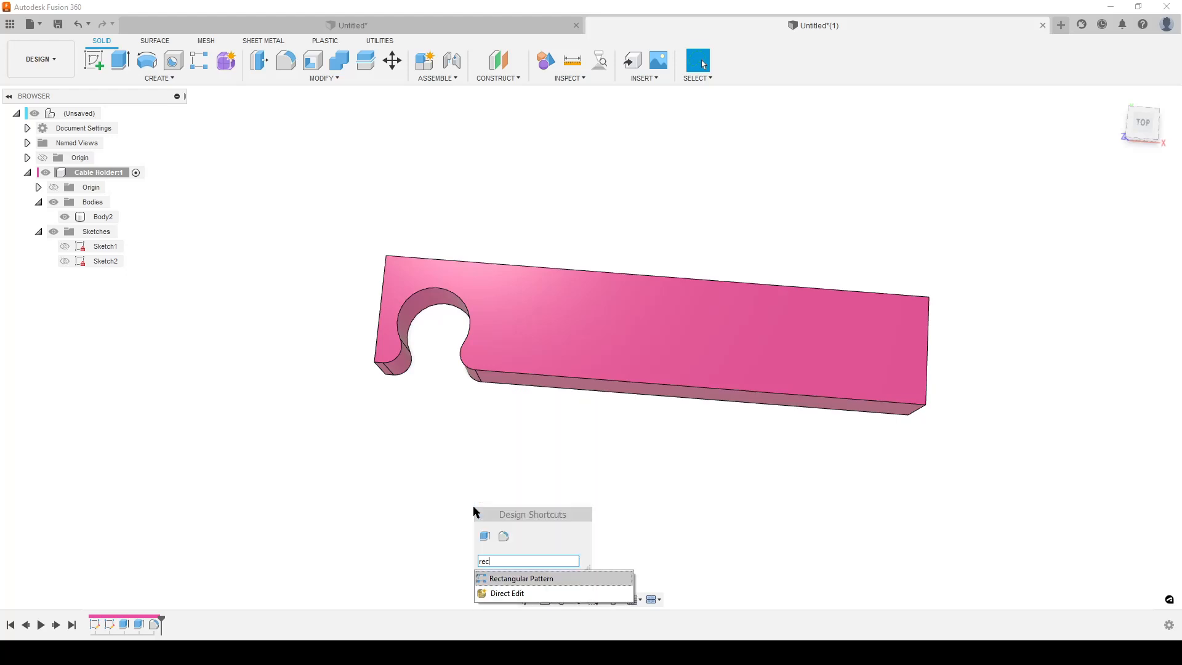
- Set up a feature Rectangular Pattern of both cutout features along the bar's long top edge
{"action": "left_click", "coordinate": [521, 578]}
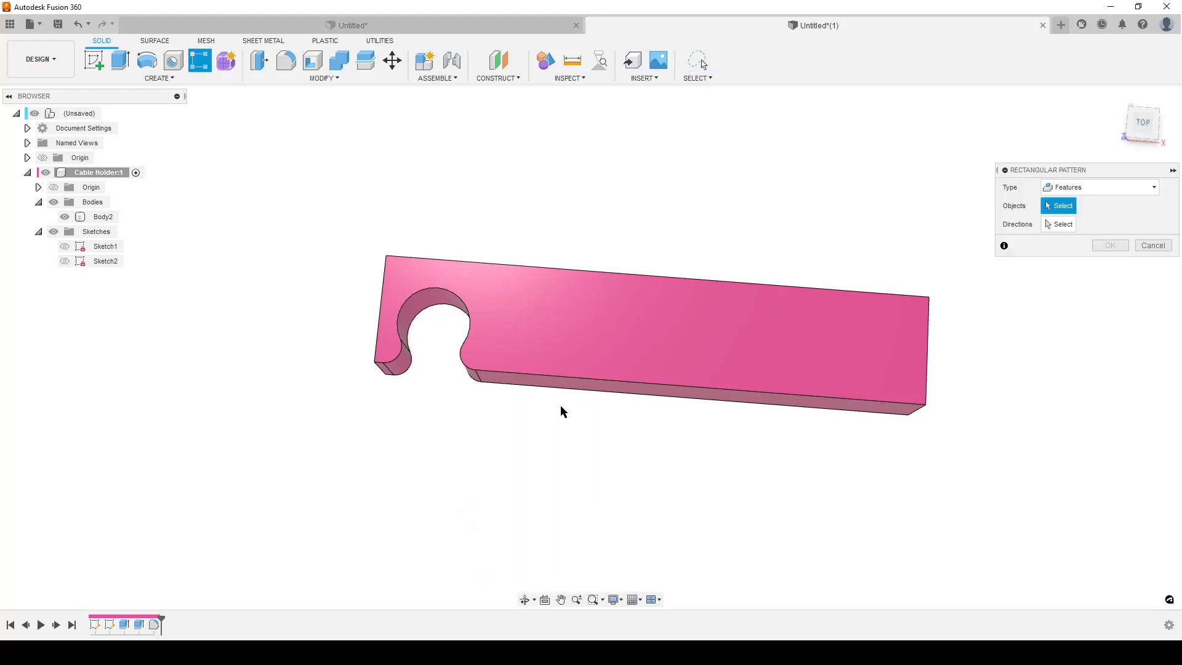
{"action": "left_click", "coordinate": [1111, 187]}
{"action": "left_click", "coordinate": [1071, 231]}
{"action": "left_click", "coordinate": [139, 626]}
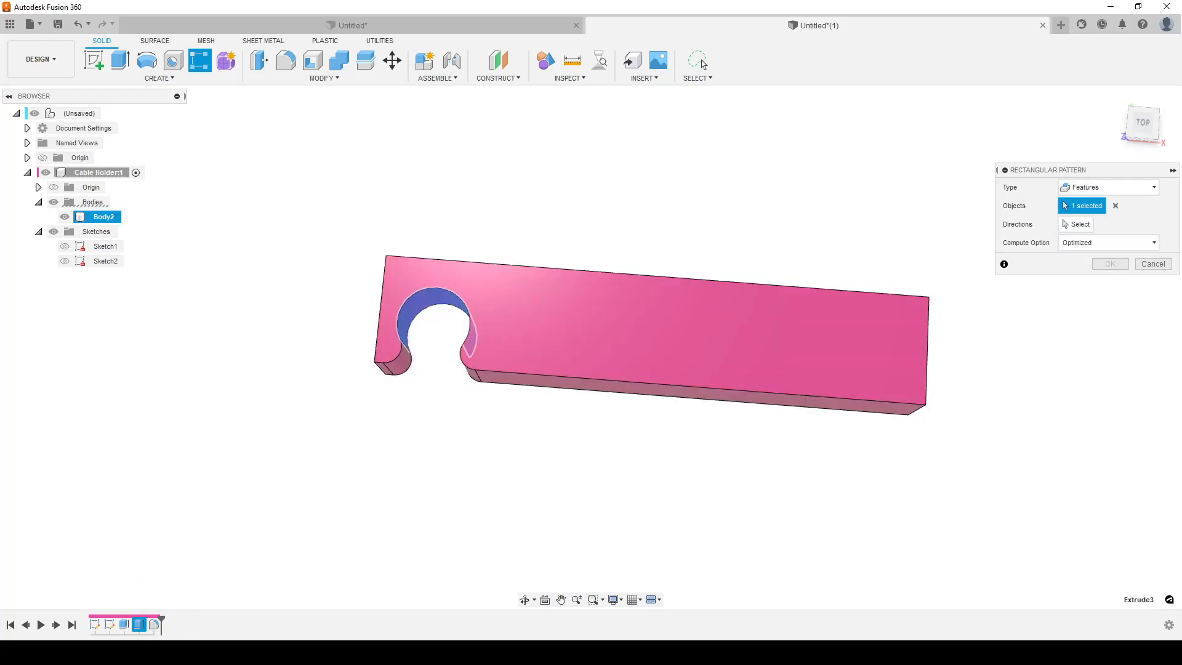
{"action": "left_click", "coordinate": [152, 626]}
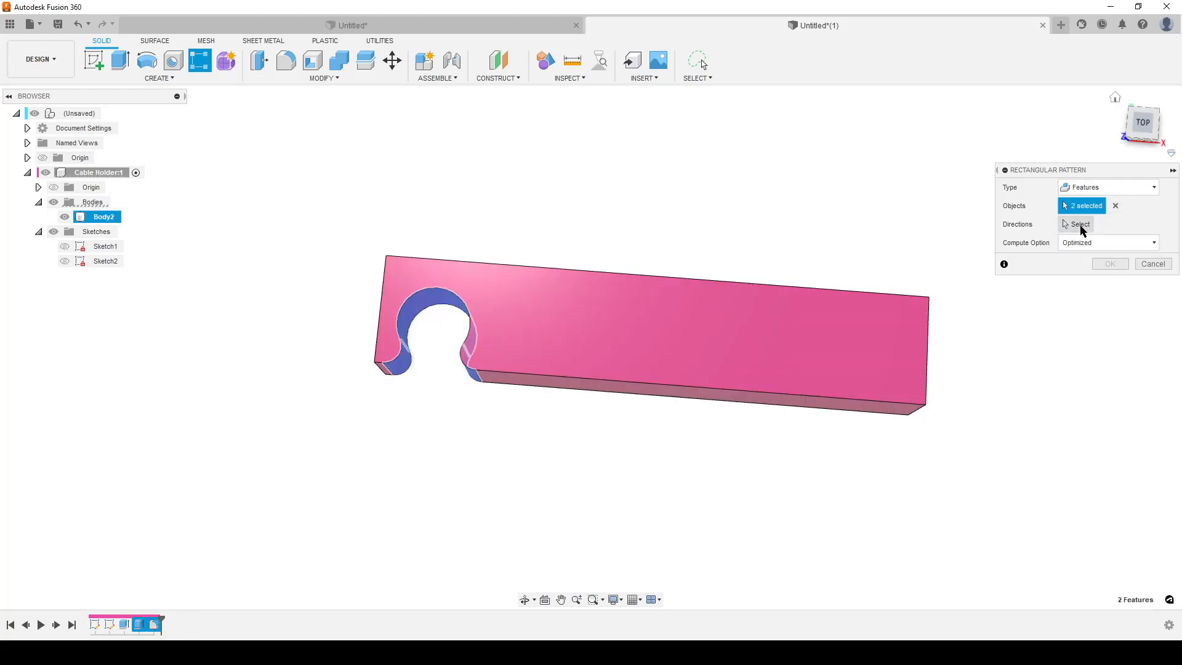
{"action": "left_click", "coordinate": [1079, 223]}
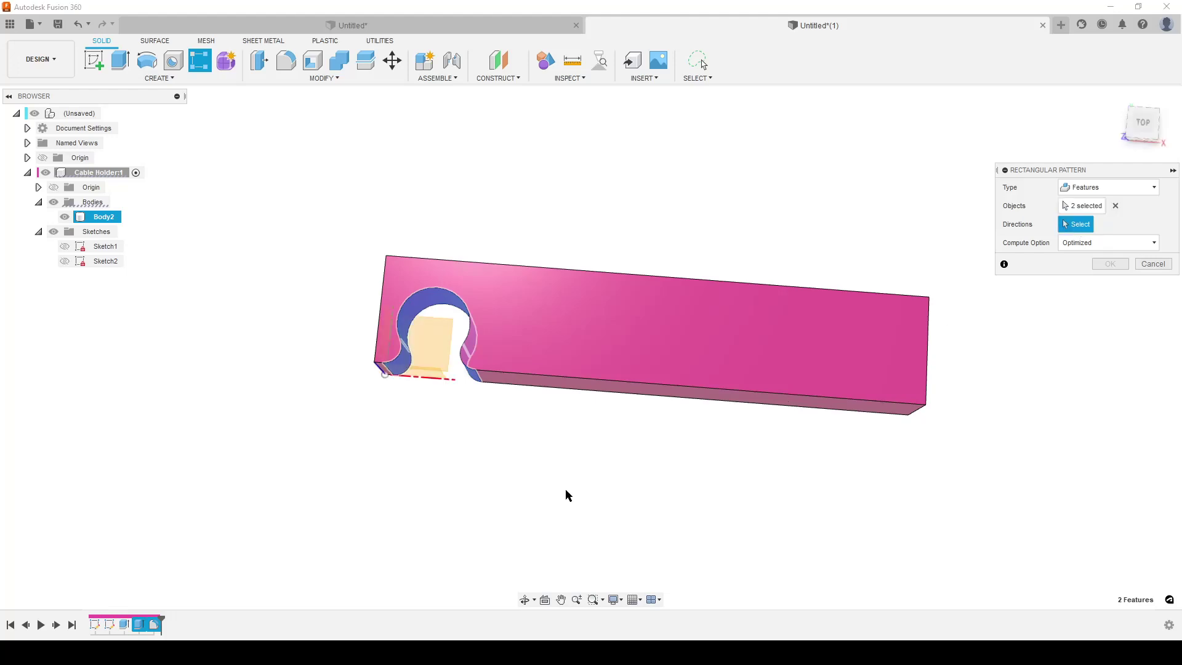
{"action": "left_click", "coordinate": [444, 262]}
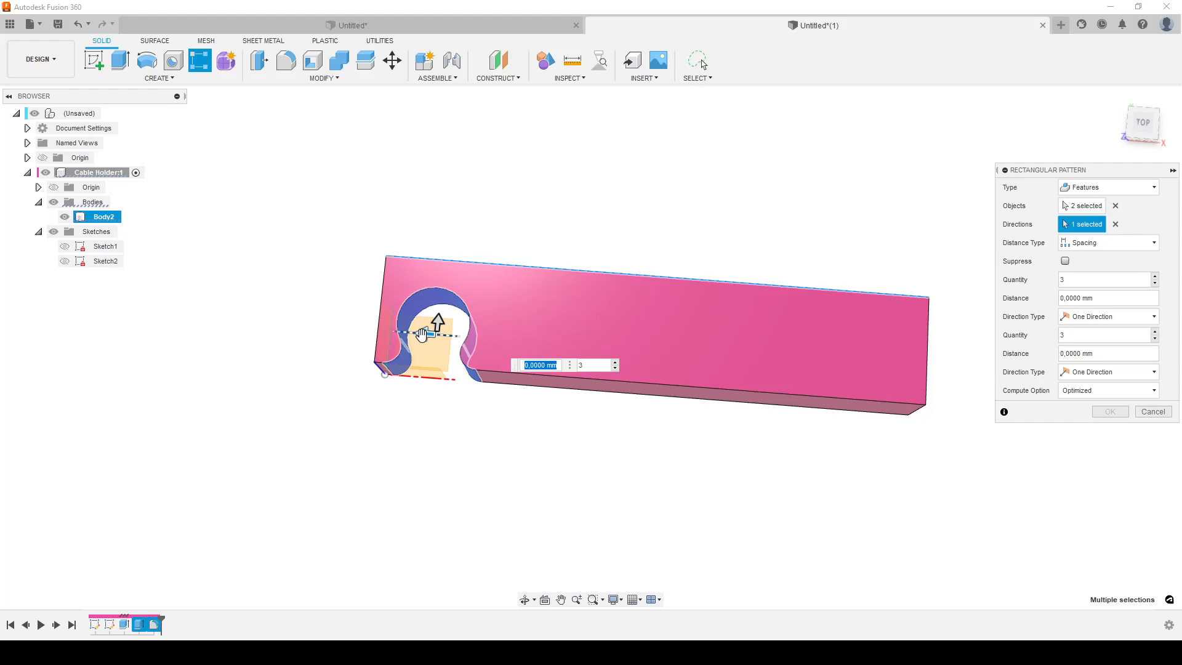
- Use spacing distance with quantity Nr_of_cables and distance Cable_OD+Cable_spacing
{"action": "left_click", "coordinate": [1109, 242]}
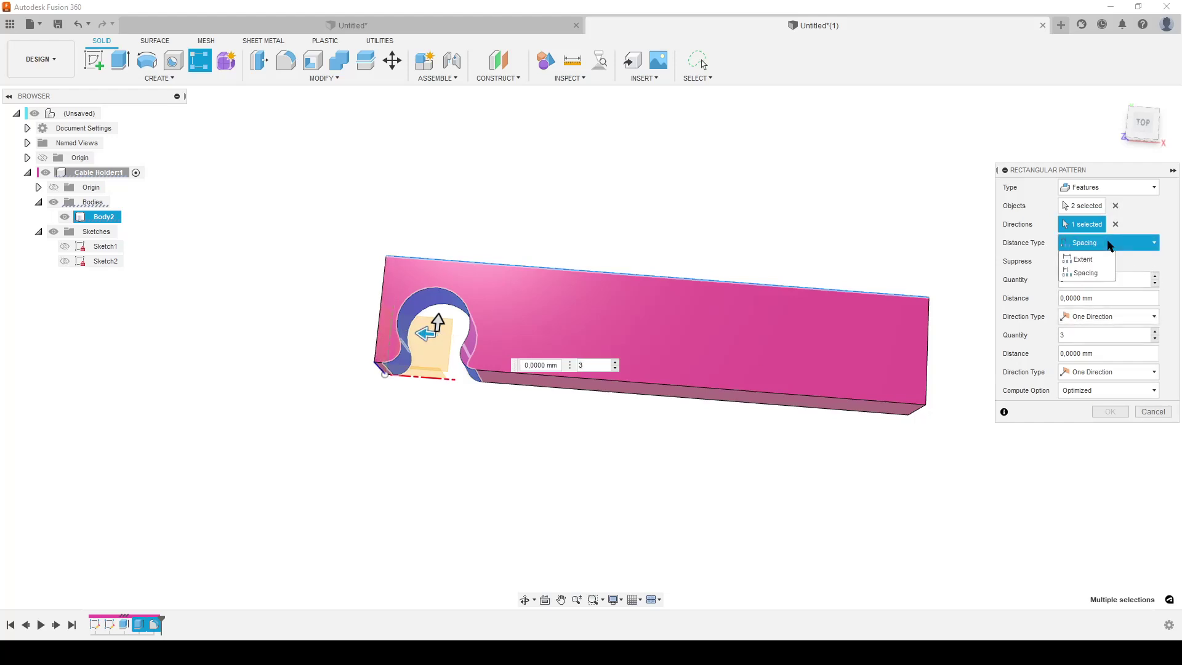
{"action": "left_click", "coordinate": [1087, 273]}
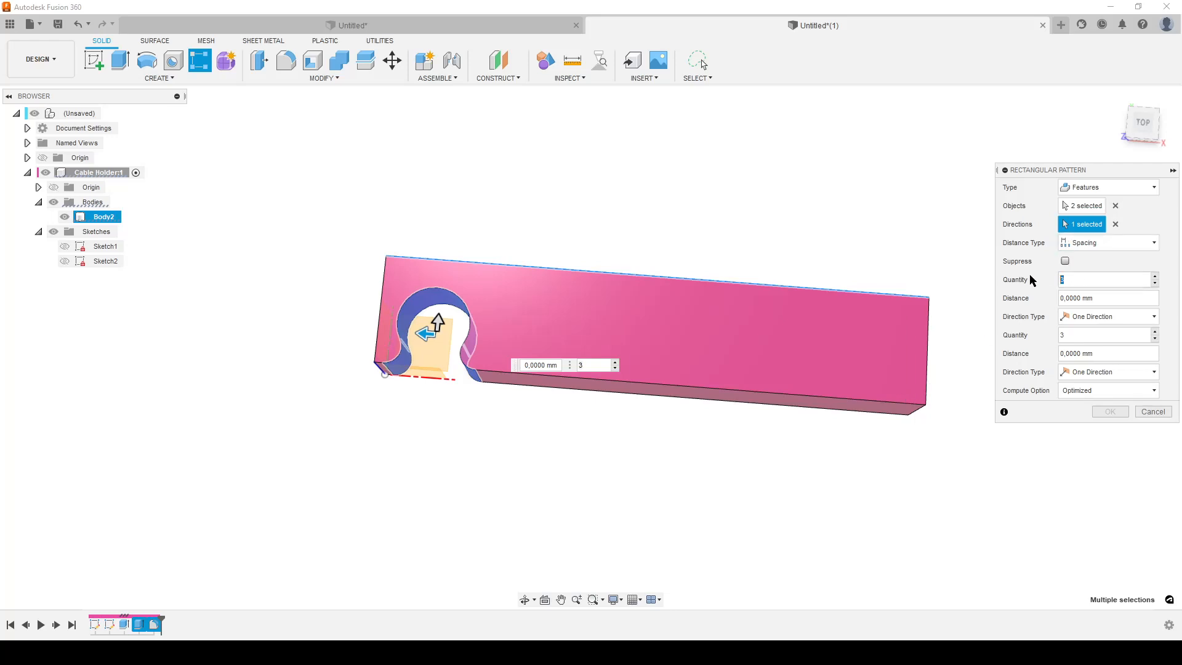
{"action": "type", "text": "Nr_of_cables"}
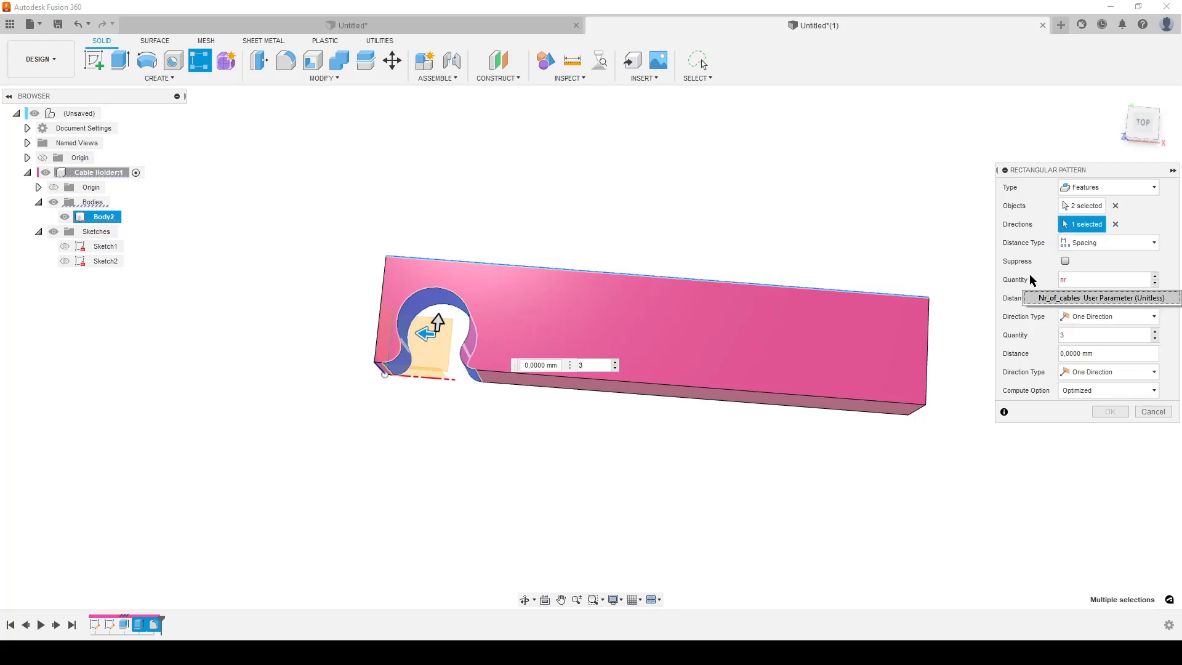
{"action": "left_click", "coordinate": [1108, 297]}
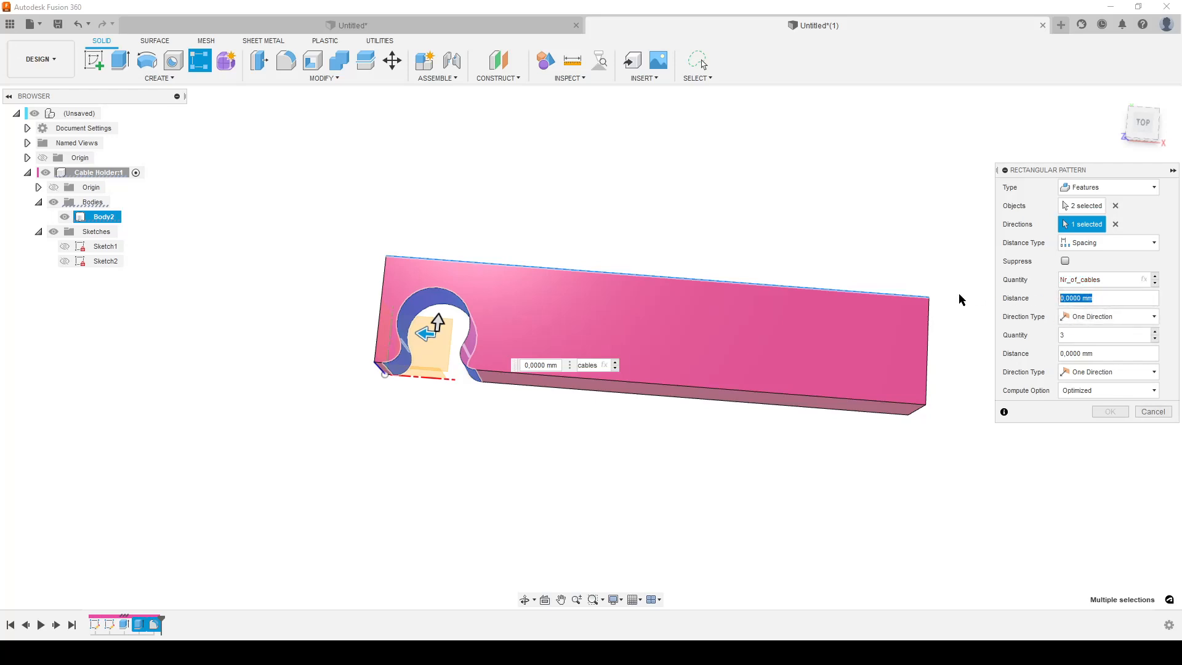
{"action": "type", "text": "Cable_OD"}
{"action": "key", "text": "Return"}
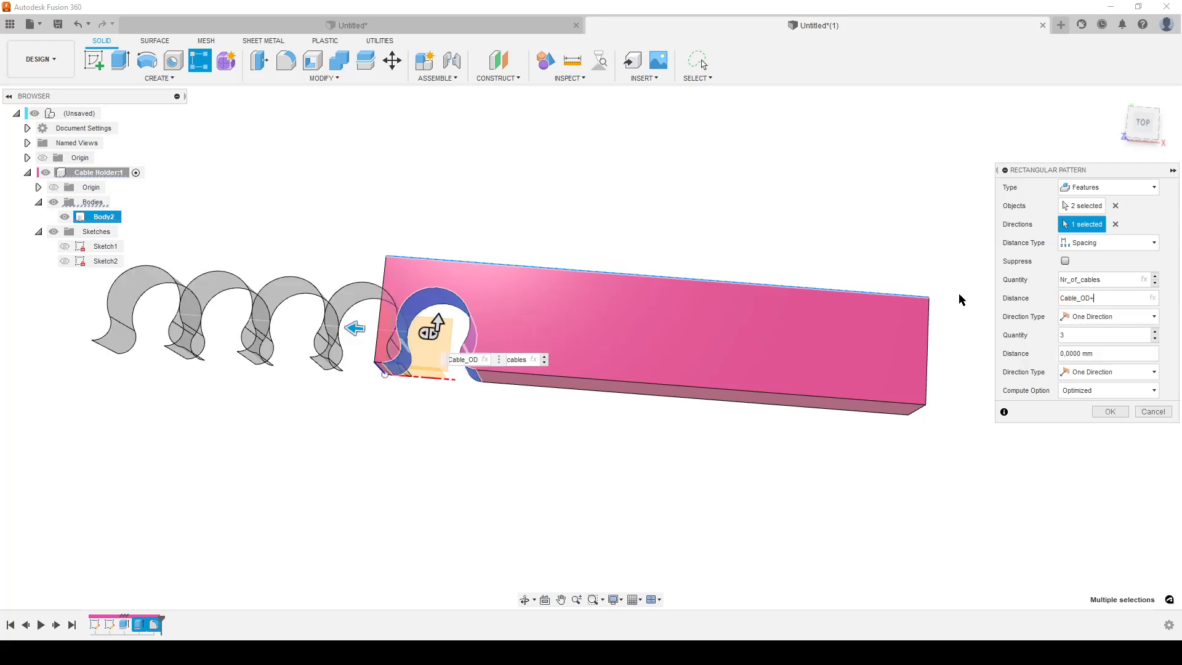
{"action": "type", "text": "ca"}
{"action": "key", "text": "Down"}
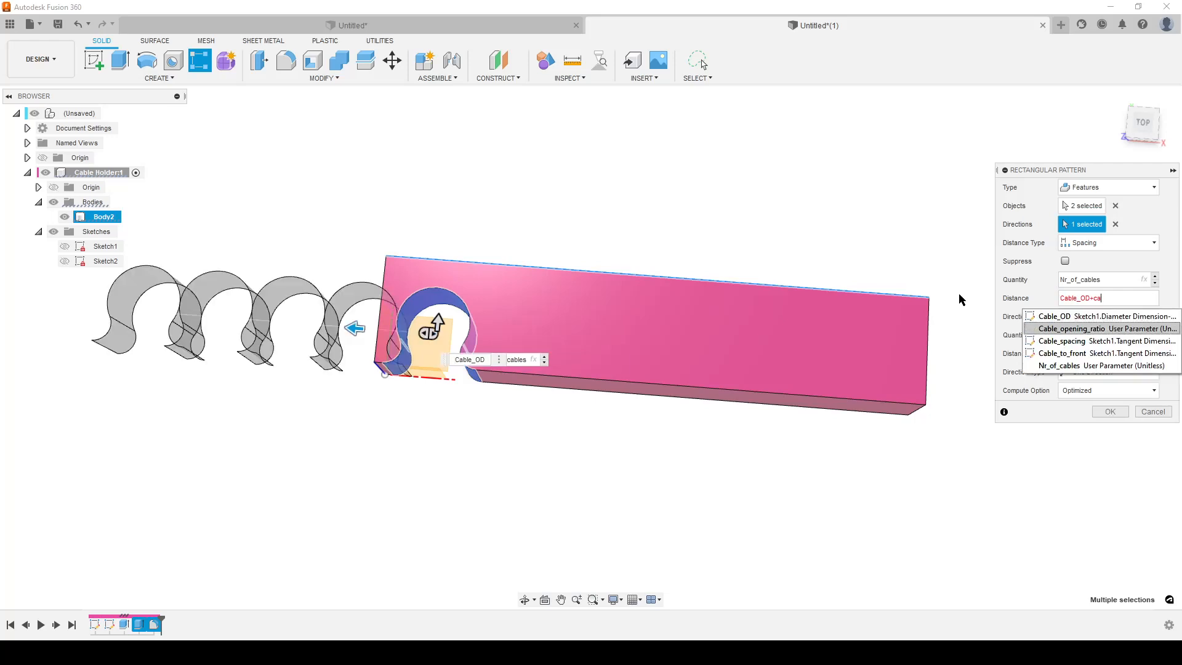
{"action": "key", "text": "Down"}
{"action": "key", "text": "Return"}
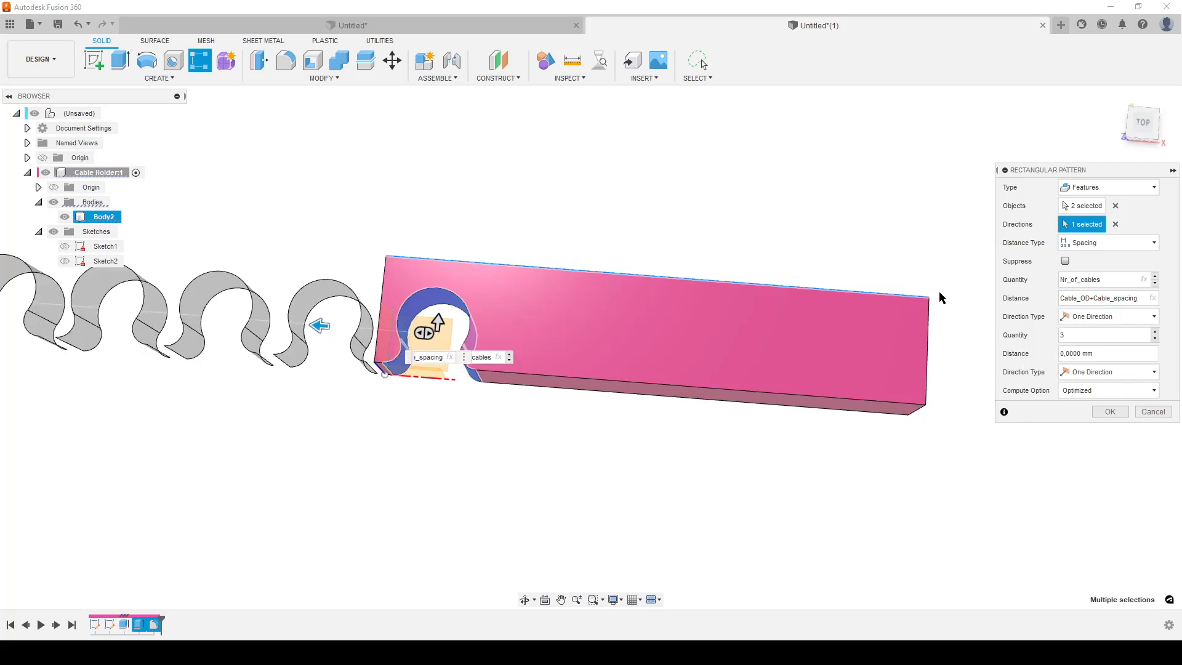
{"action": "scroll", "coordinate": [293, 438], "scroll_direction": "up", "scroll_amount": 3}
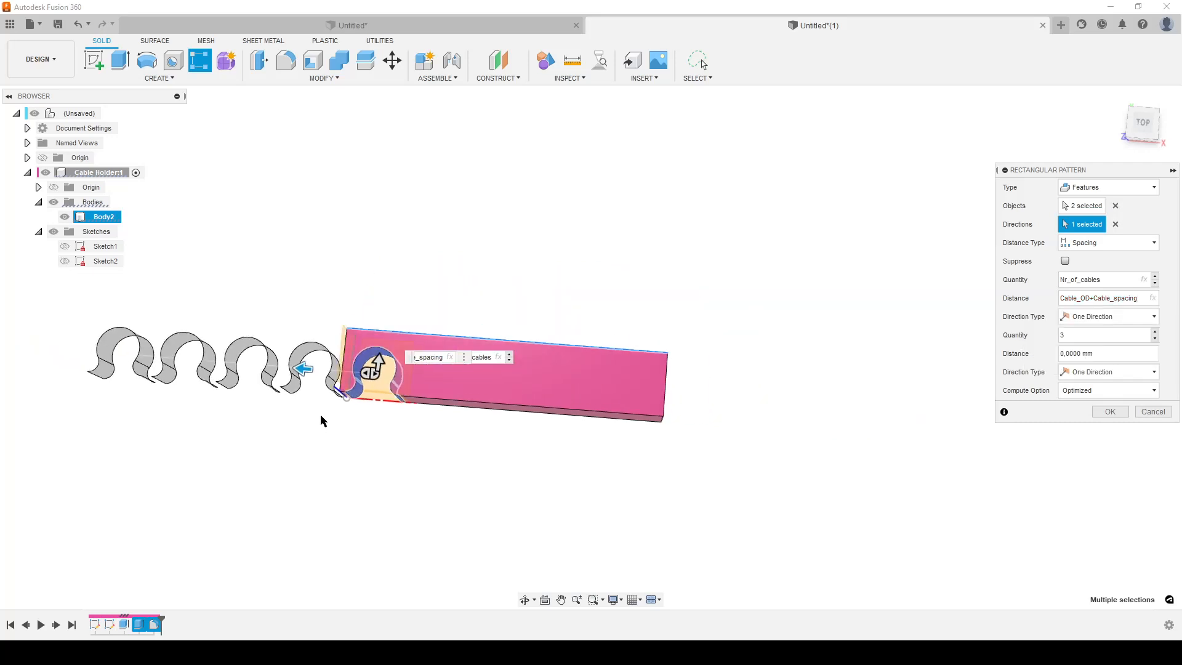
{"action": "scroll", "coordinate": [322, 419], "scroll_direction": "down", "scroll_amount": 1}
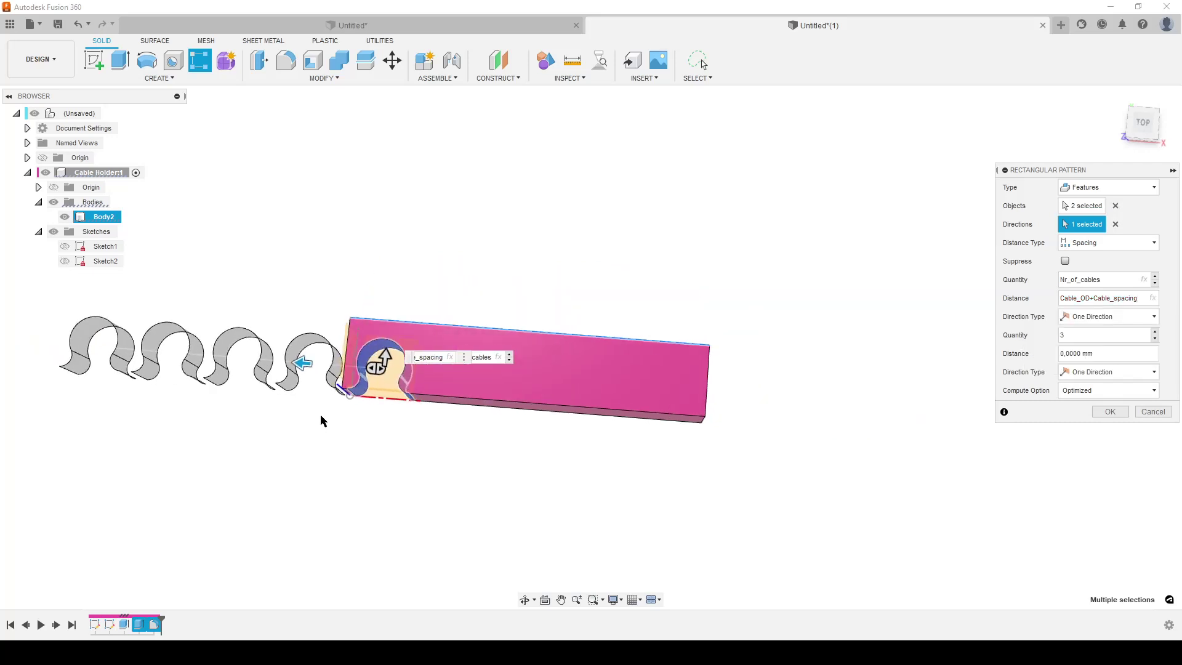
- Negate the distance to -(Cable_OD+Cable_spacing), keep optimized compute and apply the pattern
{"action": "left_click", "coordinate": [1139, 298]}
{"action": "type", "text": ")"}
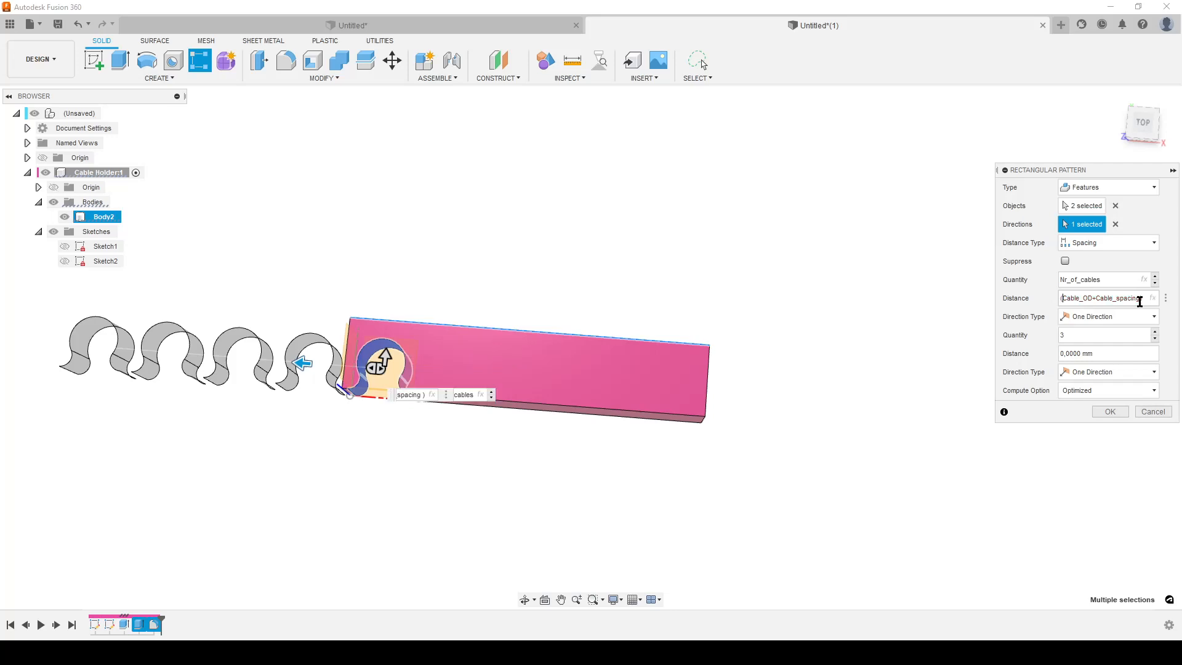
{"action": "key", "text": "Home"}
{"action": "type", "text": "("}
{"action": "key", "text": "Home"}
{"action": "type", "text": "-"}
{"action": "key", "text": "Return"}
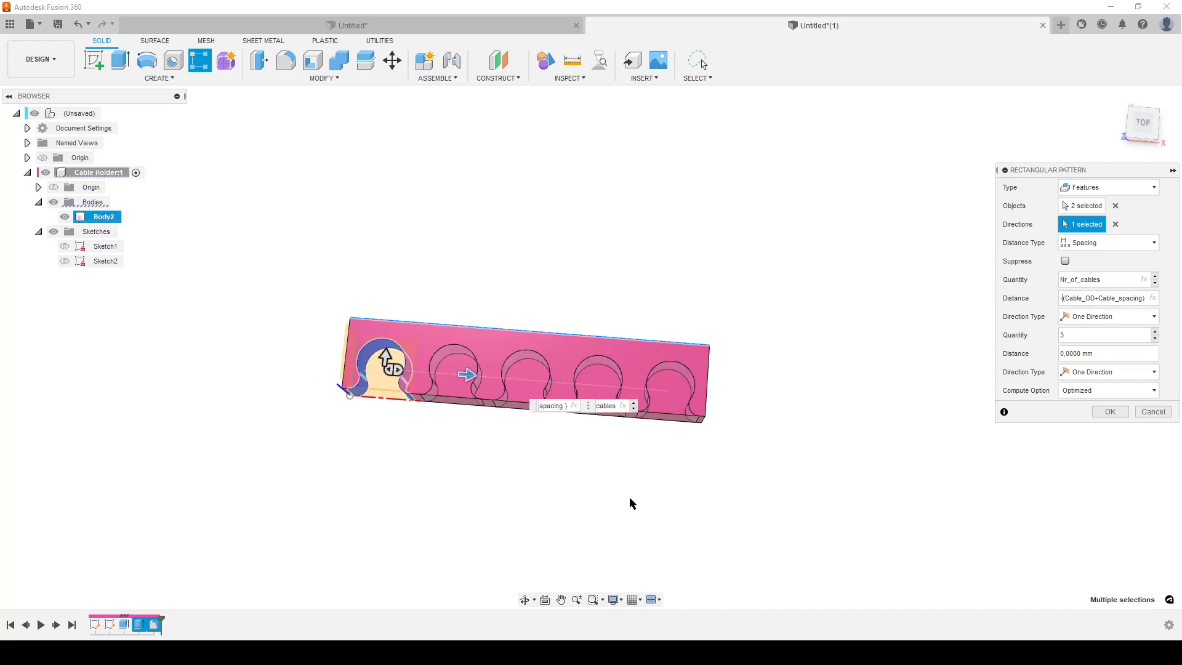
{"action": "scroll", "coordinate": [629, 497], "scroll_direction": "up", "scroll_amount": 2}
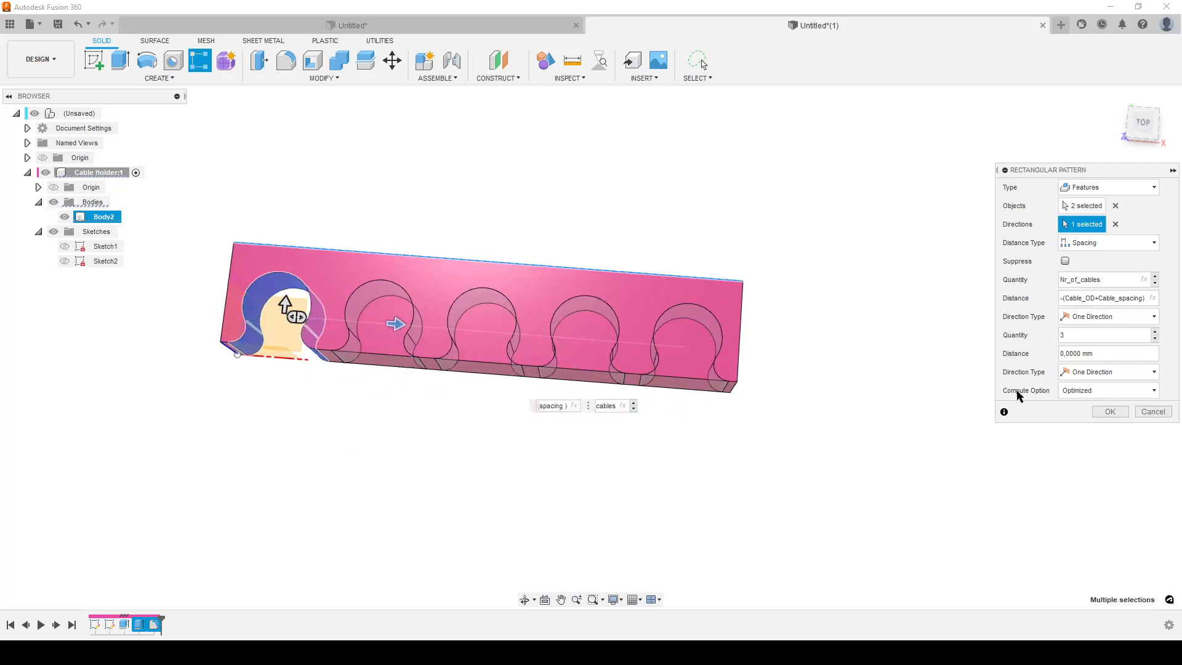
{"action": "left_click", "coordinate": [1152, 390]}
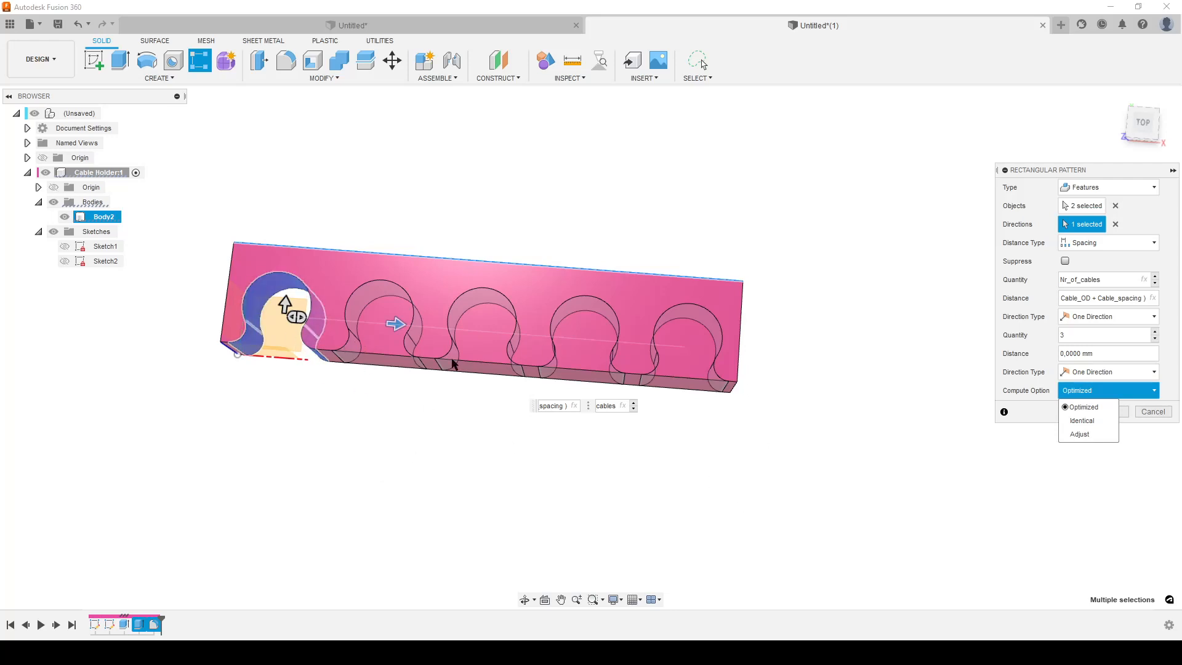
{"action": "left_click", "coordinate": [1086, 409]}
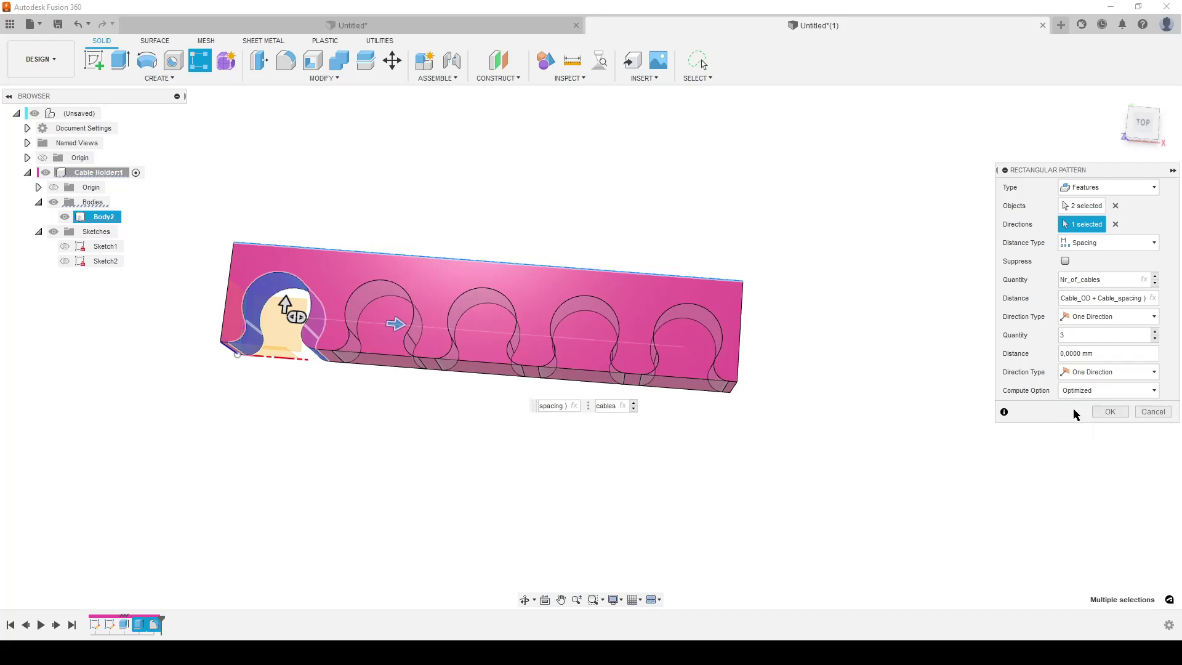
{"action": "left_click", "coordinate": [1108, 413]}
{"action": "middle_click_drag", "start_coordinate": [743, 488], "coordinate": [711, 435], "text": "shift"}
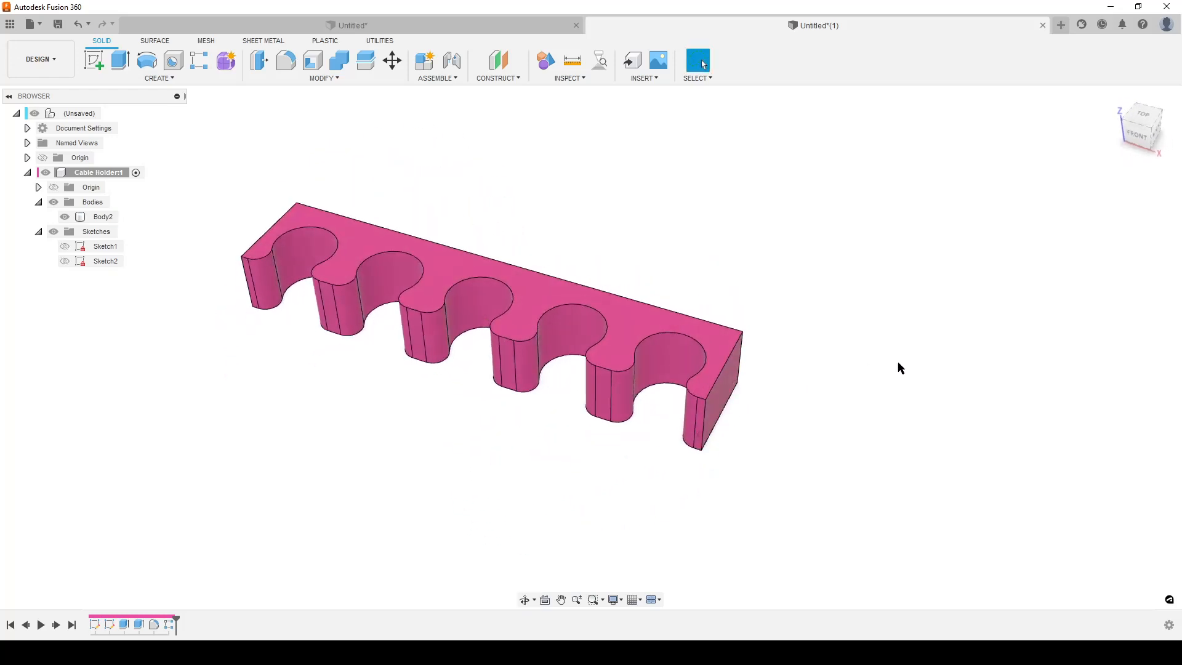
{"action": "key", "text": "f"}
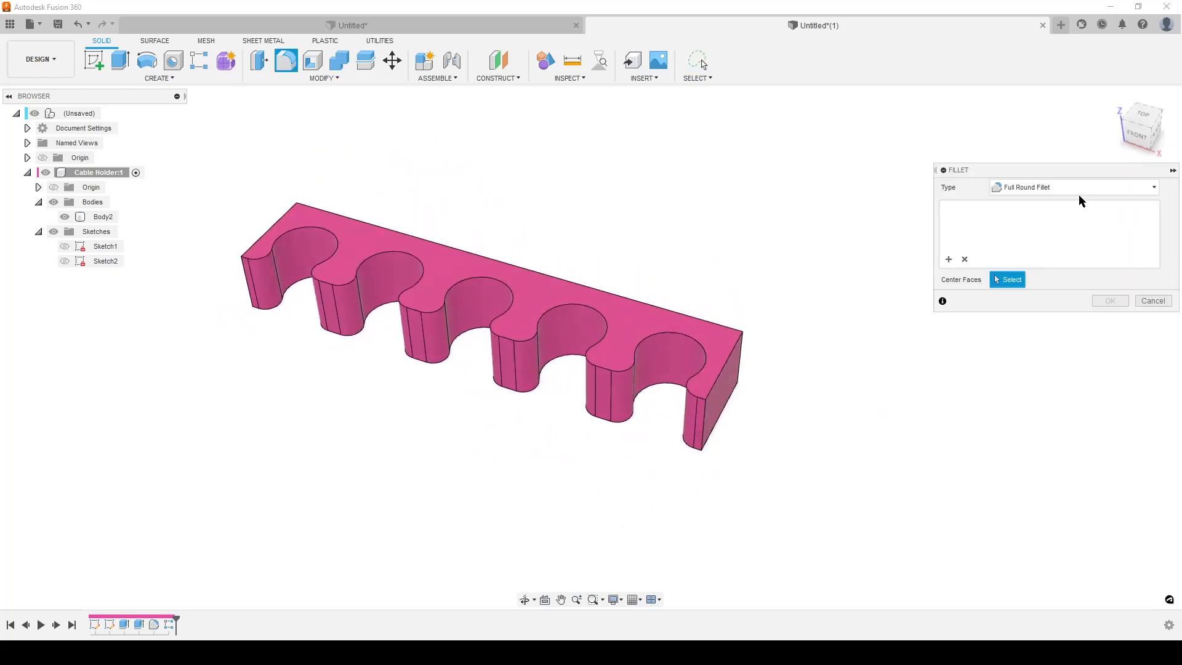
{"action": "left_click", "coordinate": [1079, 187]}
{"action": "left_click", "coordinate": [1034, 199]}
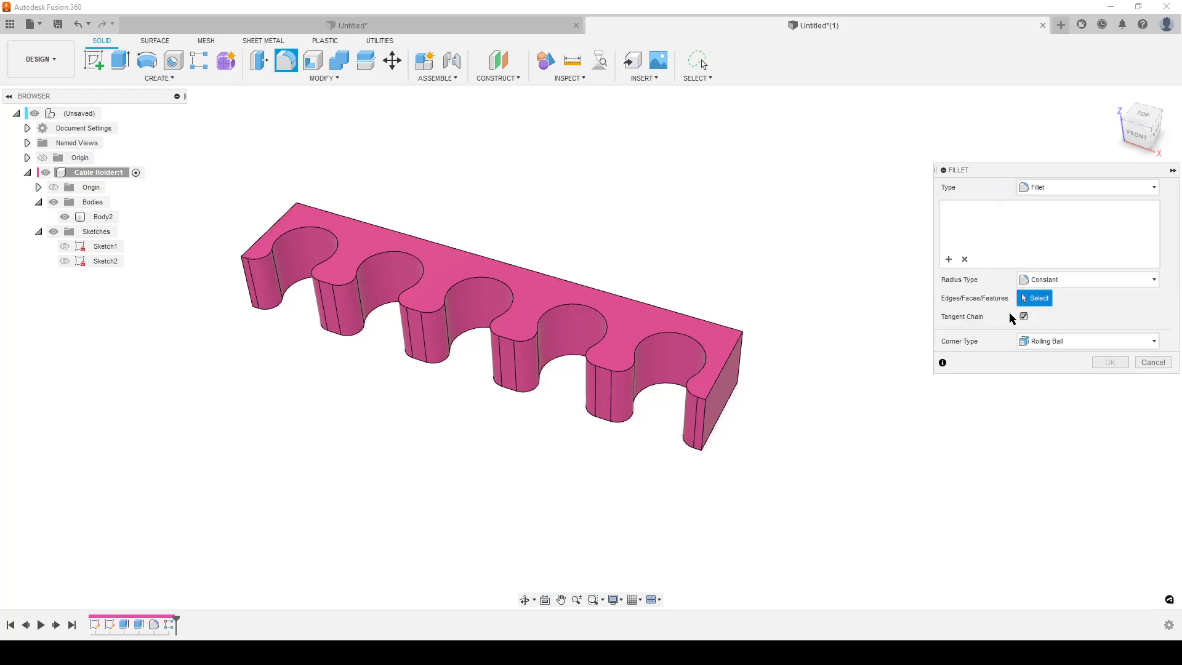
{"action": "left_click", "coordinate": [704, 416]}
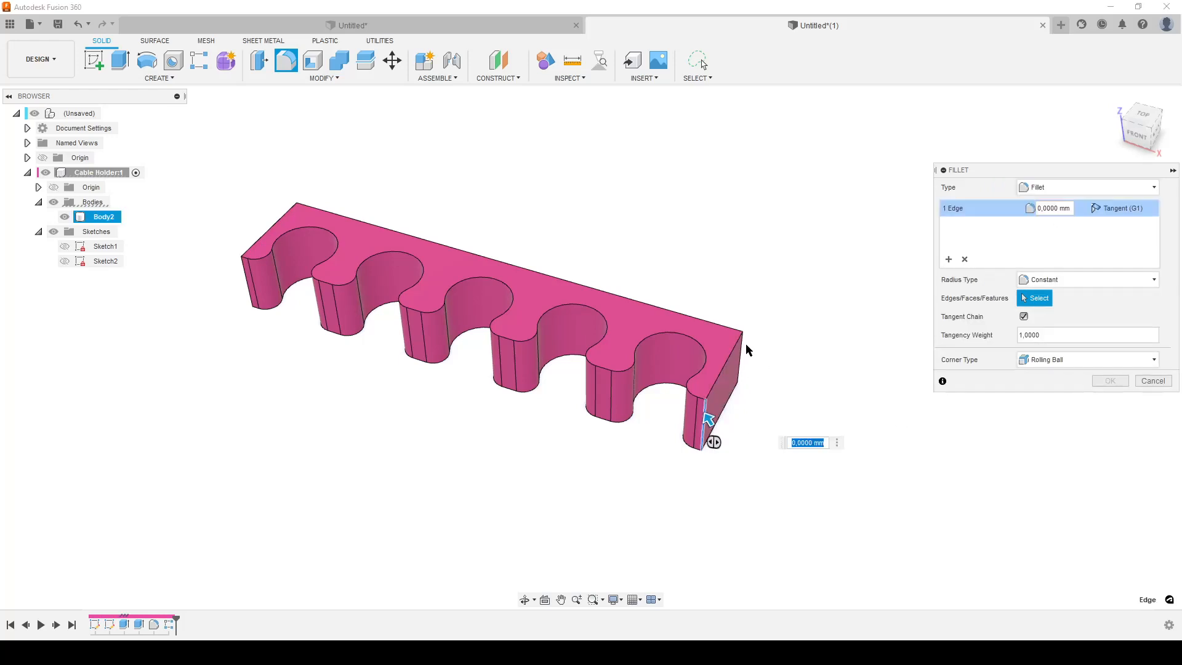
{"action": "left_click", "coordinate": [744, 351]}
{"action": "middle_click_drag", "start_coordinate": [646, 388], "coordinate": [453, 436], "text": "shift"}
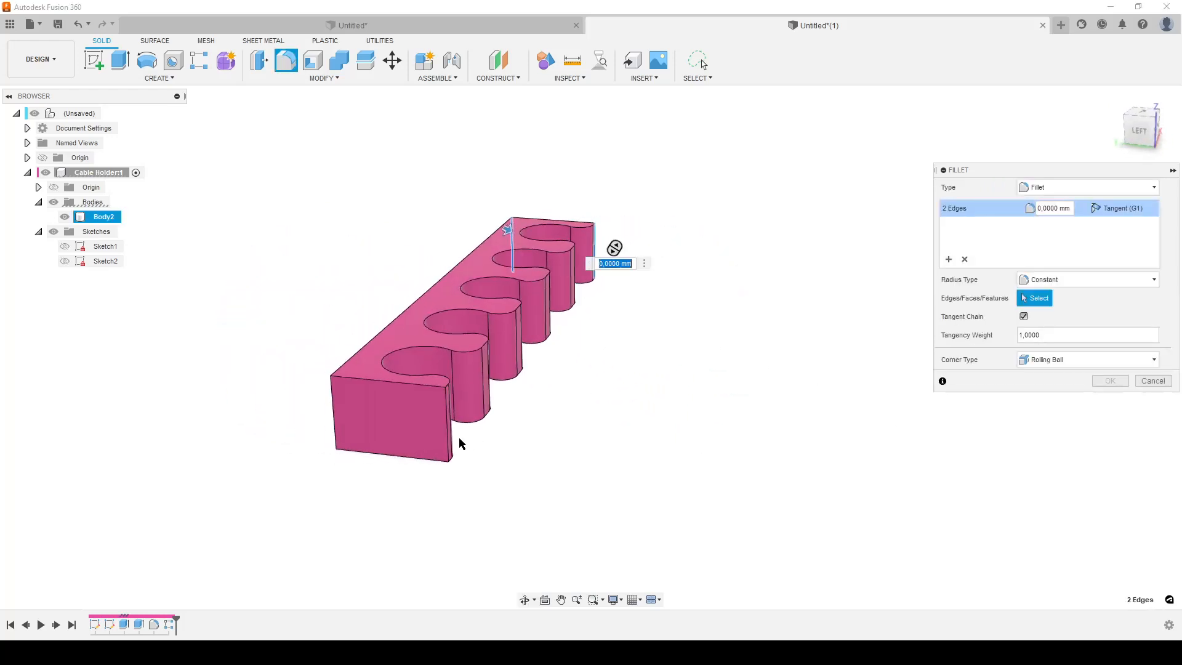
{"action": "left_click", "coordinate": [452, 432]}
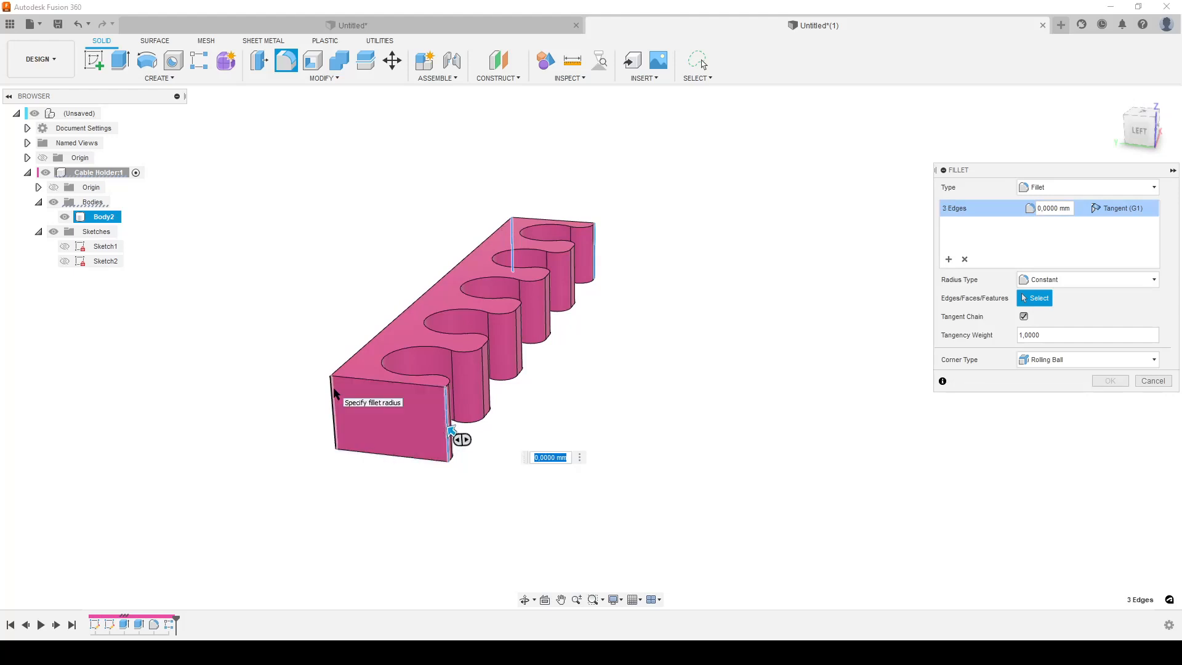
{"action": "type", "text": "1"}
{"action": "key", "text": "Return"}
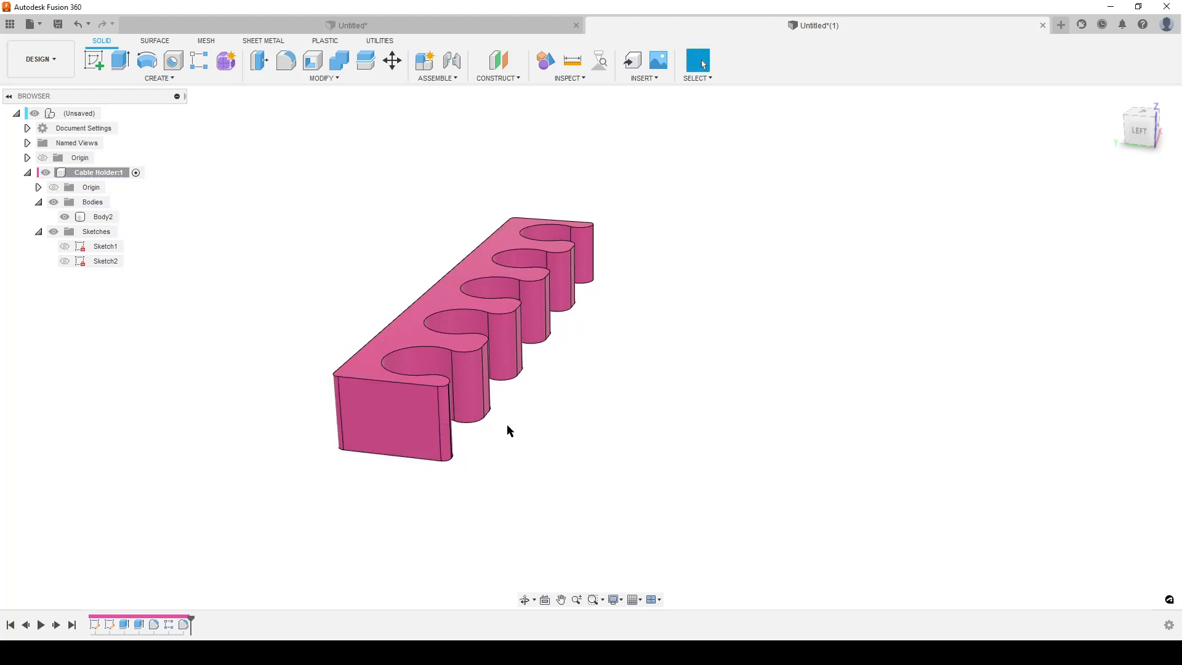
{"action": "mouse_move", "coordinate": [833, 272]}
{"action": "middle_mouse_down", "text": "shift"}
{"action": "mouse_move", "coordinate": [730, 333]}
{"action": "mouse_move", "coordinate": [701, 379]}
{"action": "middle_mouse_up", "text": "shift"}
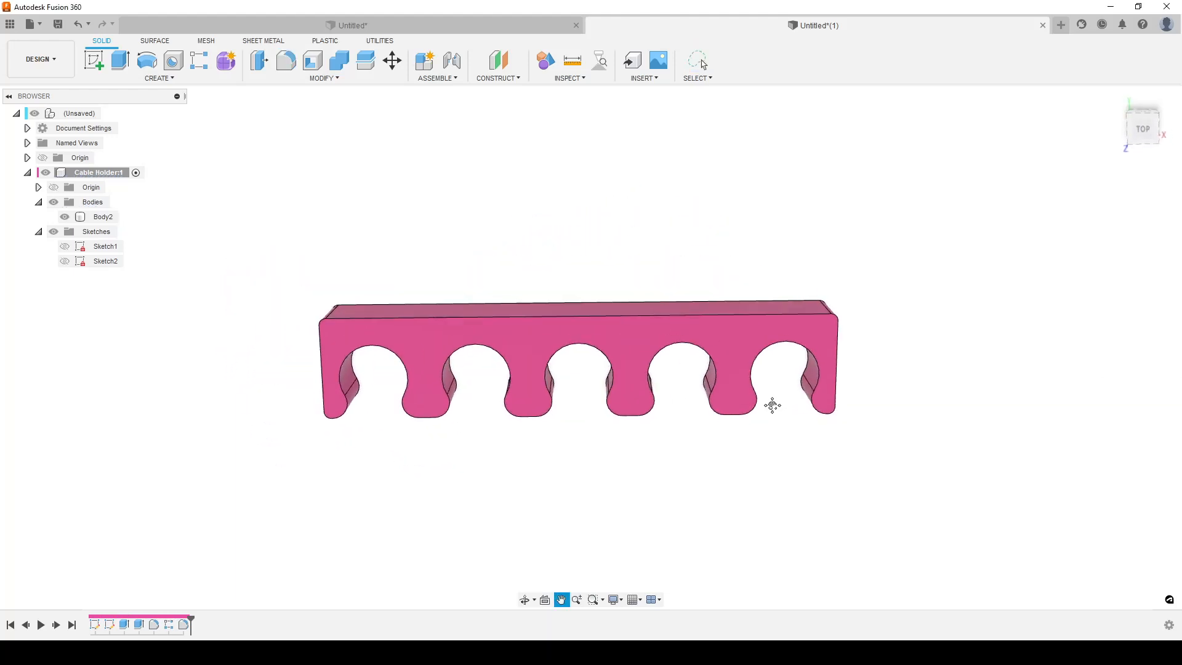
{"action": "scroll", "coordinate": [772, 403], "scroll_direction": "up", "scroll_amount": 3}
{"action": "scroll", "coordinate": [721, 433], "scroll_direction": "down", "scroll_amount": 3}
{"action": "mouse_move", "coordinate": [719, 458]}
{"action": "middle_mouse_down", "text": "shift"}
{"action": "mouse_move", "coordinate": [701, 406]}
{"action": "mouse_move", "coordinate": [647, 370]}
{"action": "middle_mouse_up", "text": "shift"}
- In Change Parameters, test Nr_of_cables at 3 and 12, then settle on 6 cutouts
{"action": "left_click", "coordinate": [323, 78]}
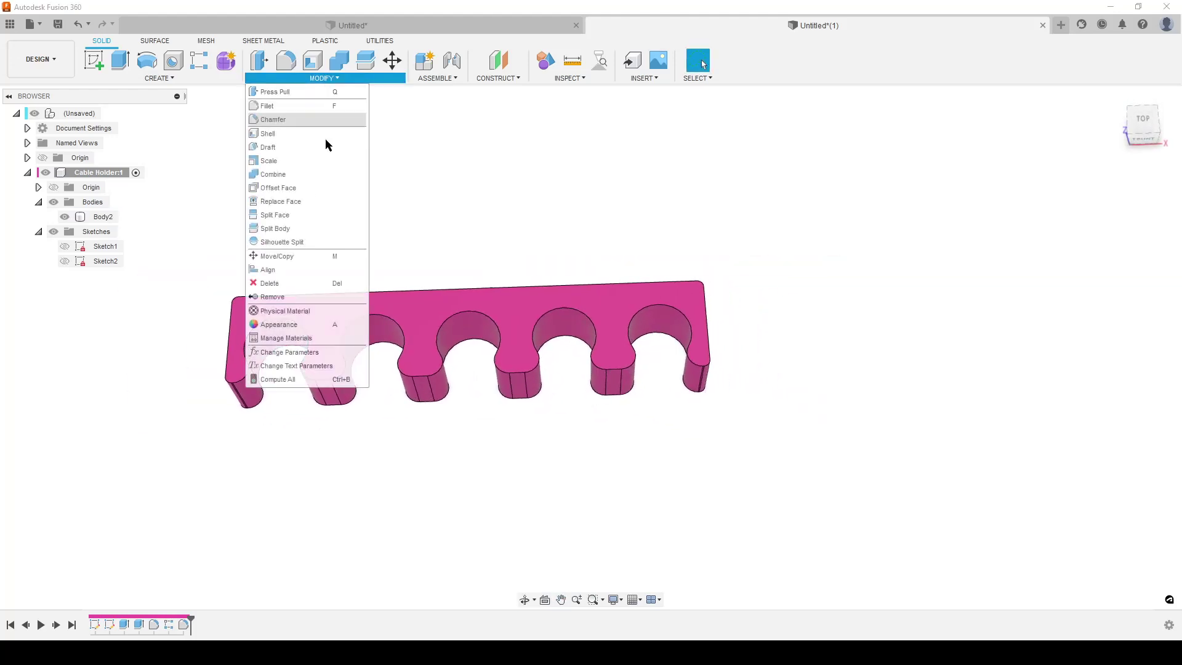
{"action": "left_click", "coordinate": [304, 354]}
{"action": "mouse_move", "coordinate": [628, 360]}
{"action": "middle_mouse_down"}
{"action": "mouse_move", "coordinate": [664, 480]}
{"action": "mouse_move", "coordinate": [661, 591]}
{"action": "middle_mouse_up"}
{"action": "left_click", "coordinate": [597, 237]}
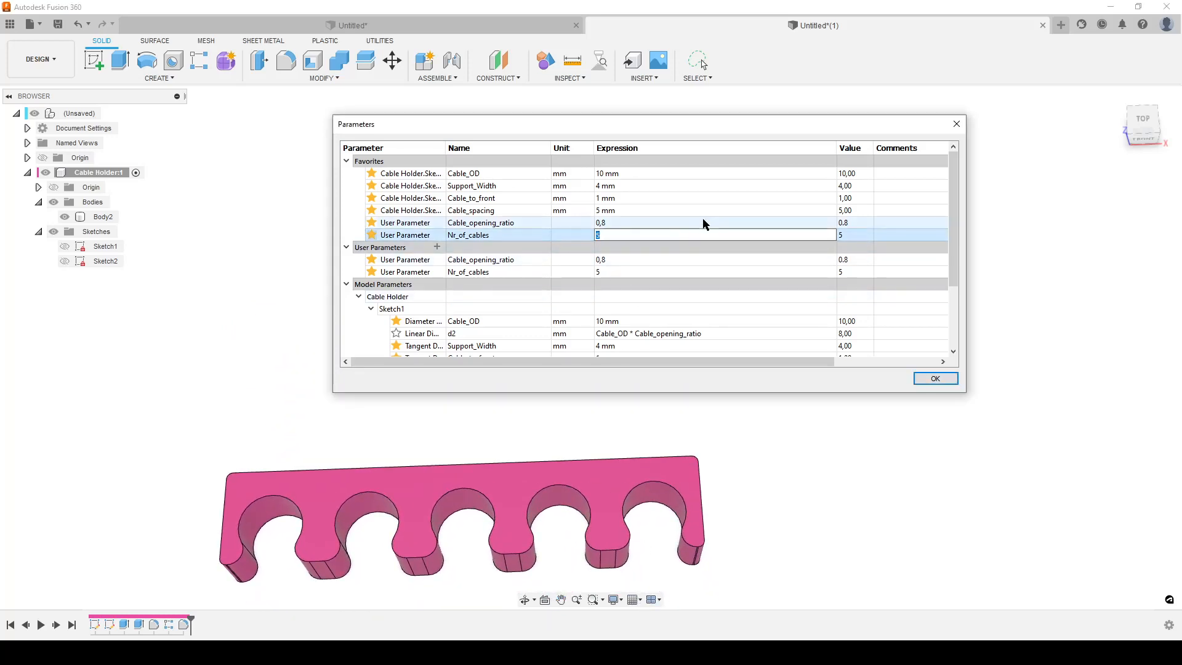
{"action": "type", "text": "3"}
{"action": "key", "text": "Return"}
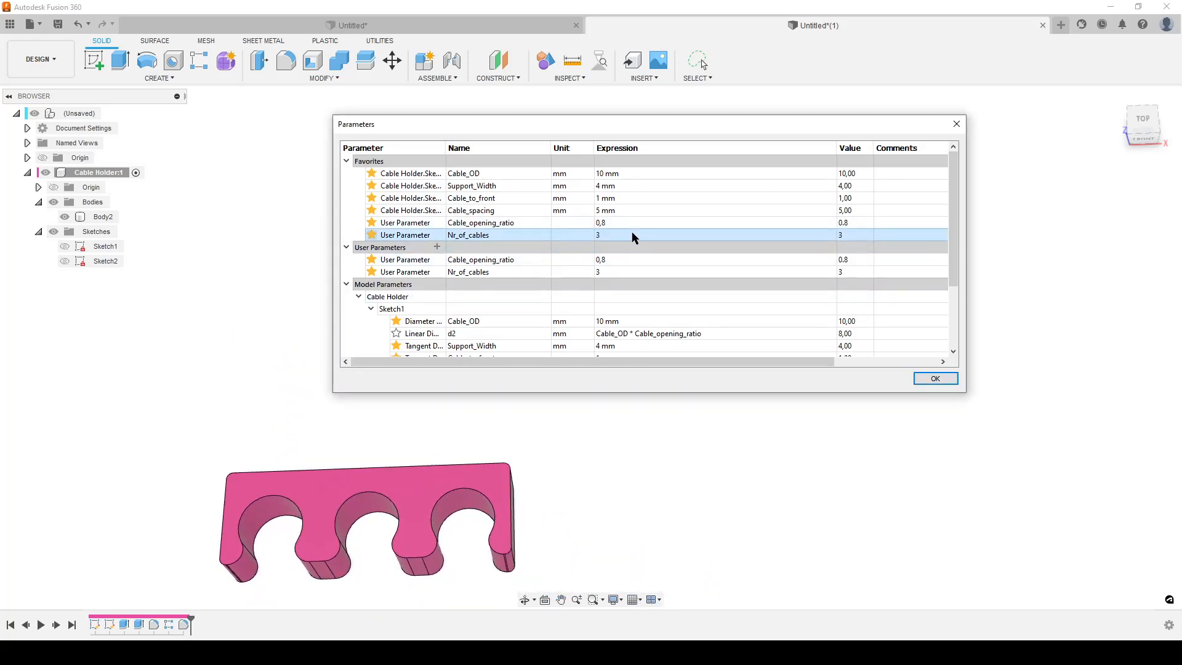
{"action": "double_click", "coordinate": [631, 235]}
{"action": "type", "text": "12"}
{"action": "key", "text": "Return"}
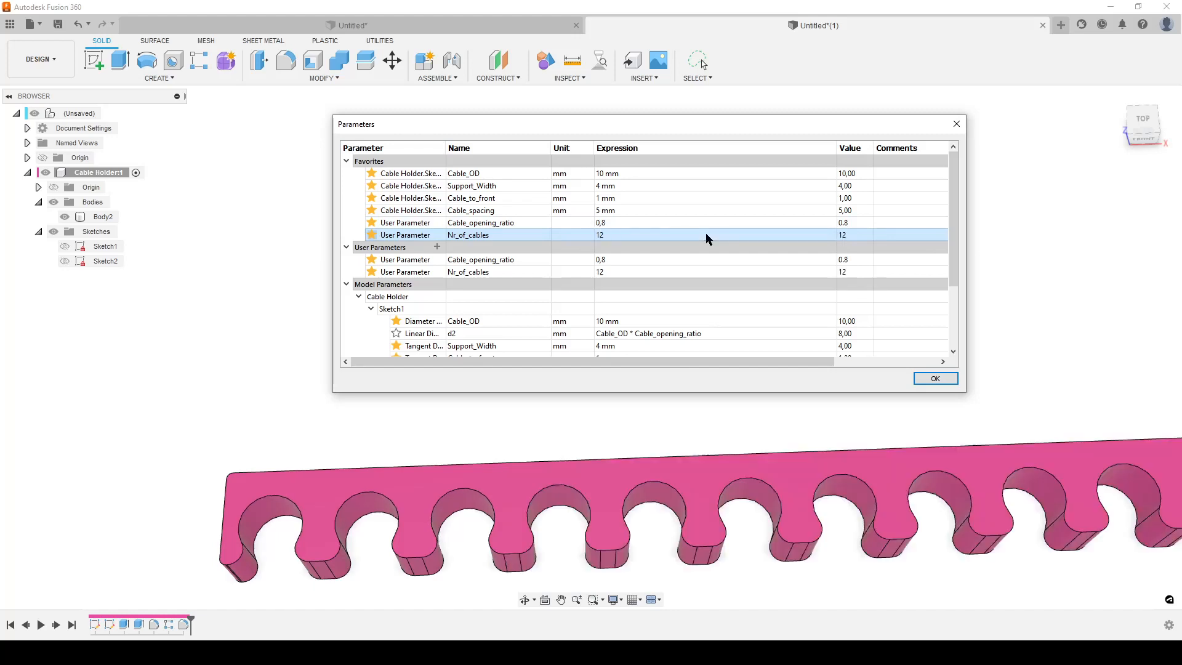
{"action": "double_click", "coordinate": [618, 233]}
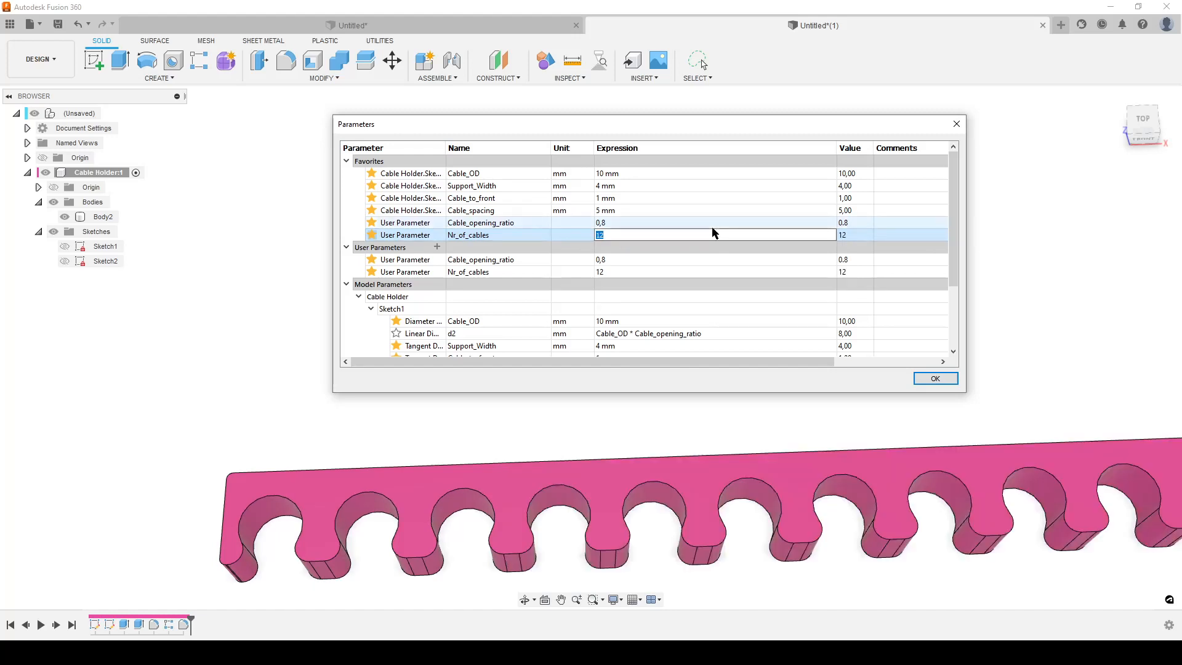
{"action": "type", "text": "6"}
{"action": "key", "text": "Return"}
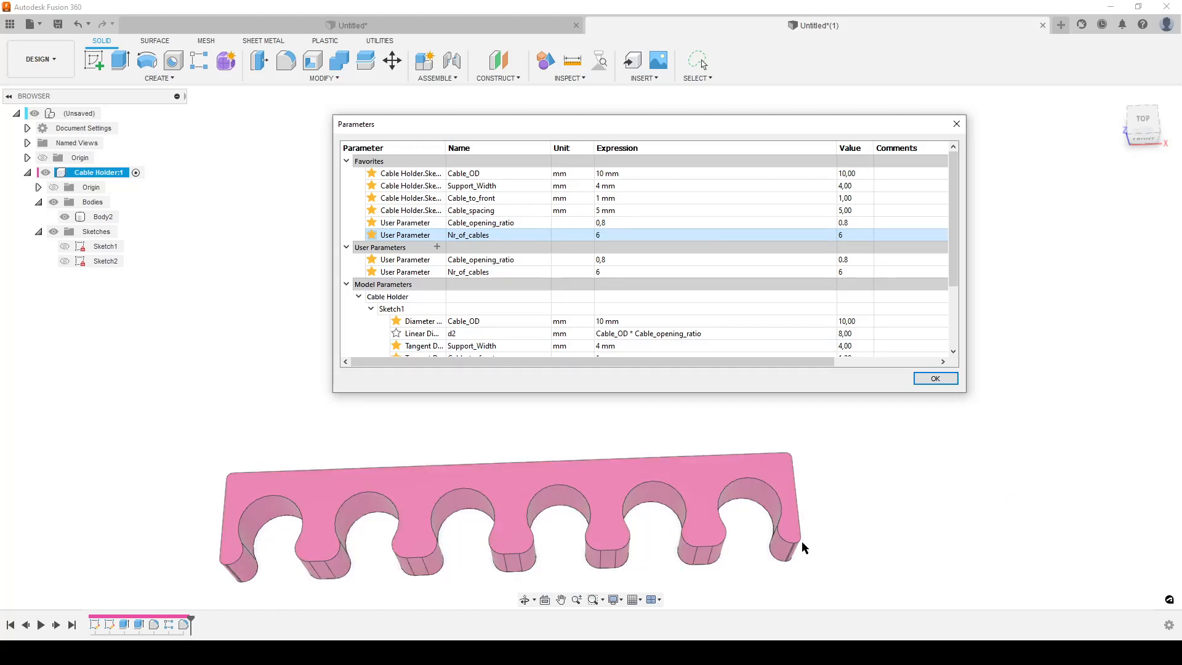
- Set Cable_opening_ratio to 0.75, then lower it to 0.6
{"action": "double_click", "coordinate": [616, 222]}
{"action": "type", "text": "0"}
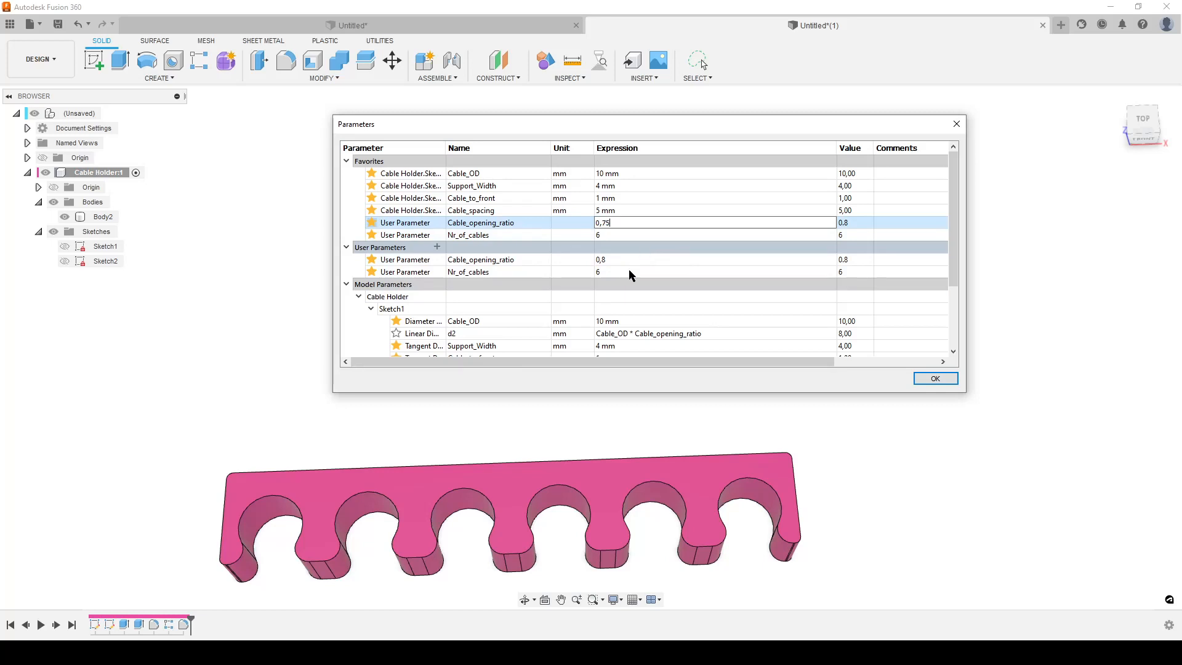
{"action": "key", "text": "Return"}
{"action": "double_click", "coordinate": [622, 223]}
{"action": "type", "text": "0,6"}
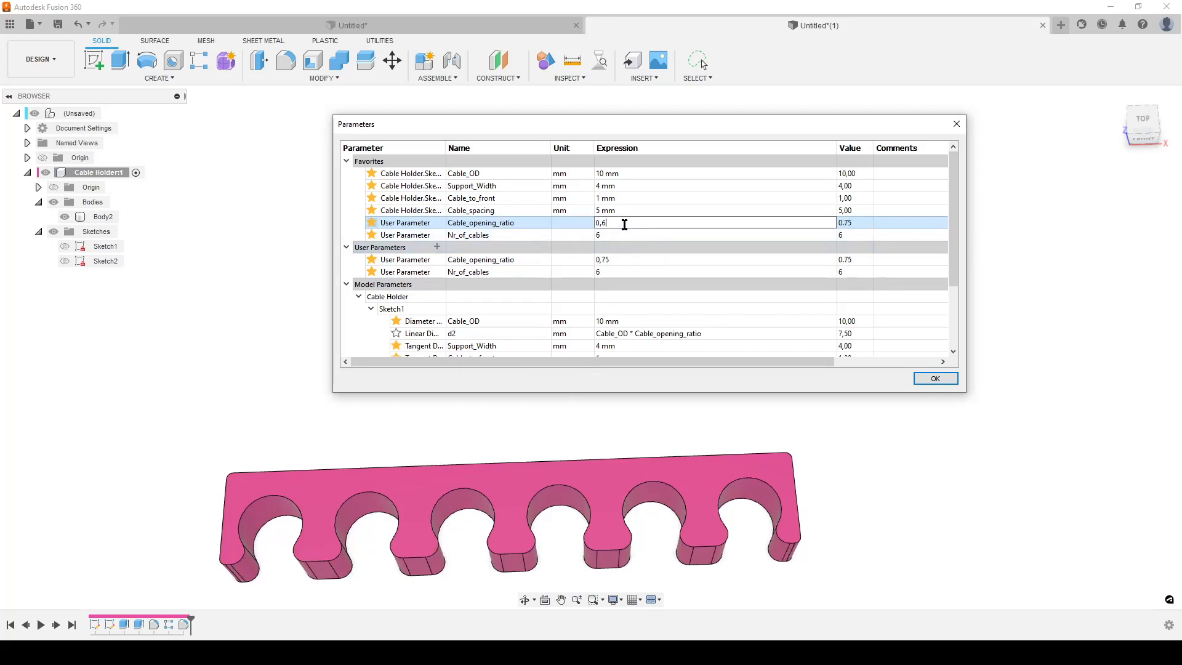
{"action": "key", "text": "Return"}
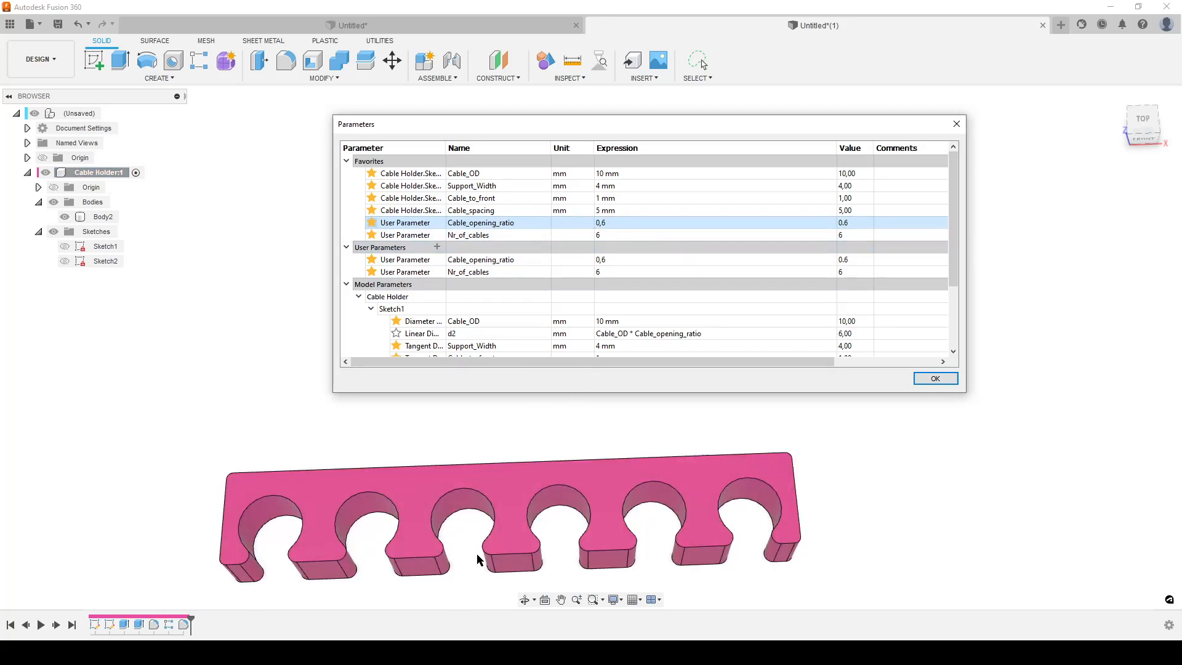
- Set Cable_OD to 12 mm, Support_Width to 6 mm and Cable_spacing to 10 mm
{"action": "double_click", "coordinate": [650, 174]}
{"action": "type", "text": "12"}
{"action": "key", "text": "Return"}
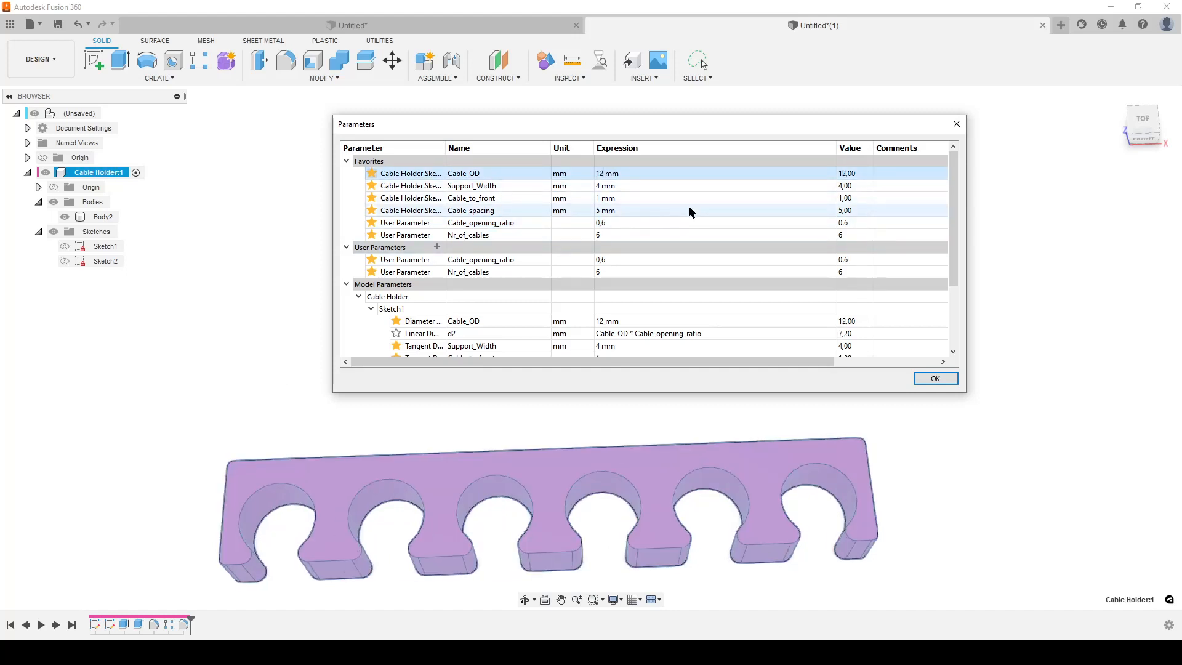
{"action": "double_click", "coordinate": [621, 185]}
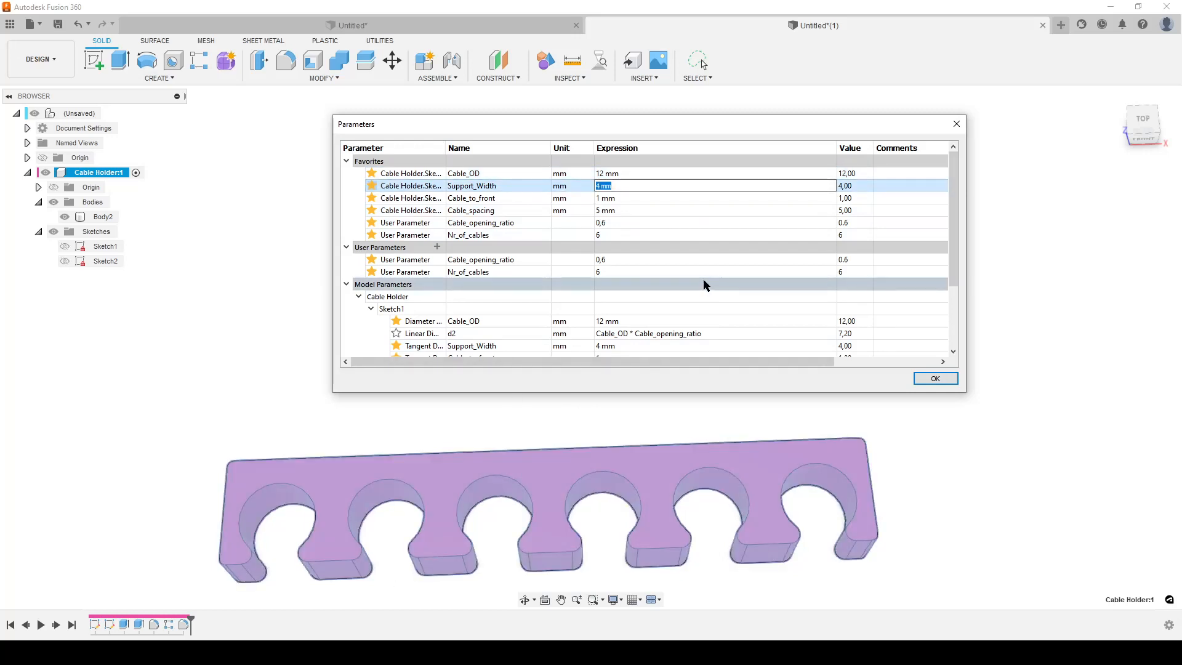
{"action": "type", "text": "6"}
{"action": "key", "text": "Return"}
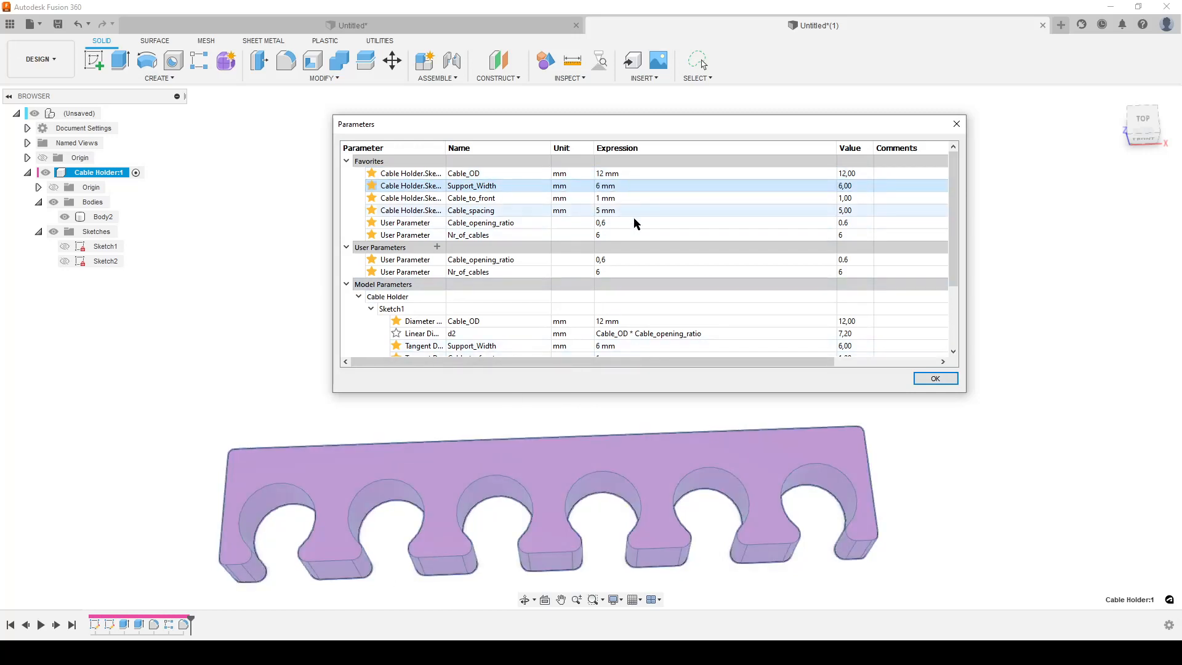
{"action": "double_click", "coordinate": [627, 210]}
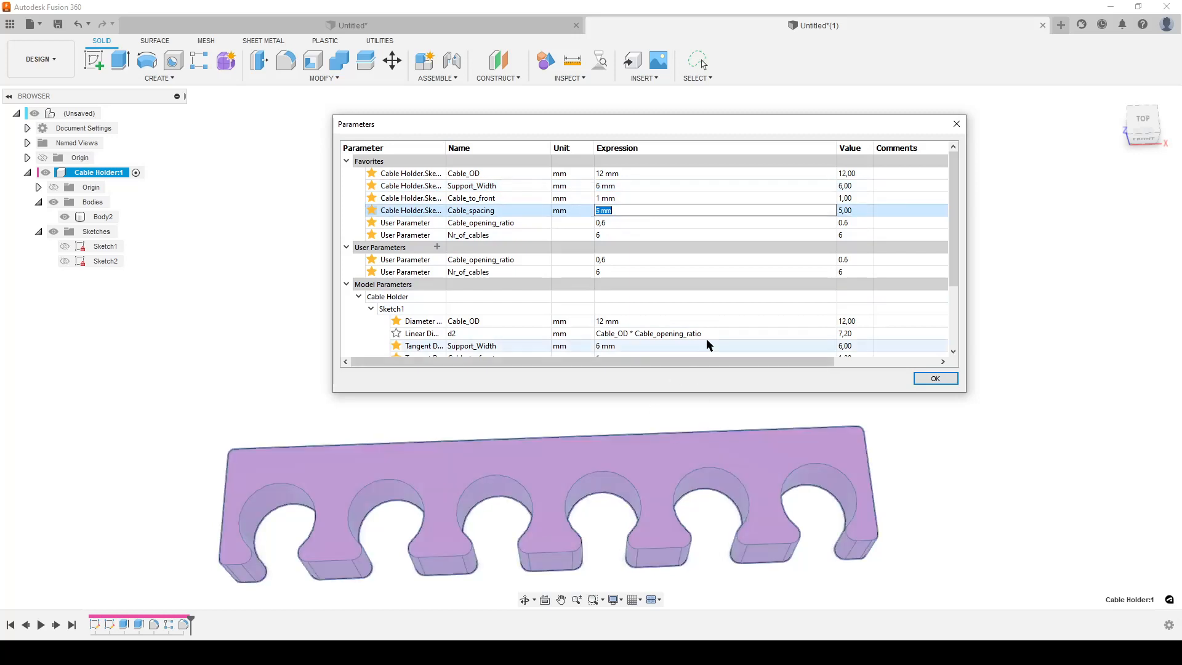
{"action": "type", "text": "10"}
{"action": "key", "text": "Return"}
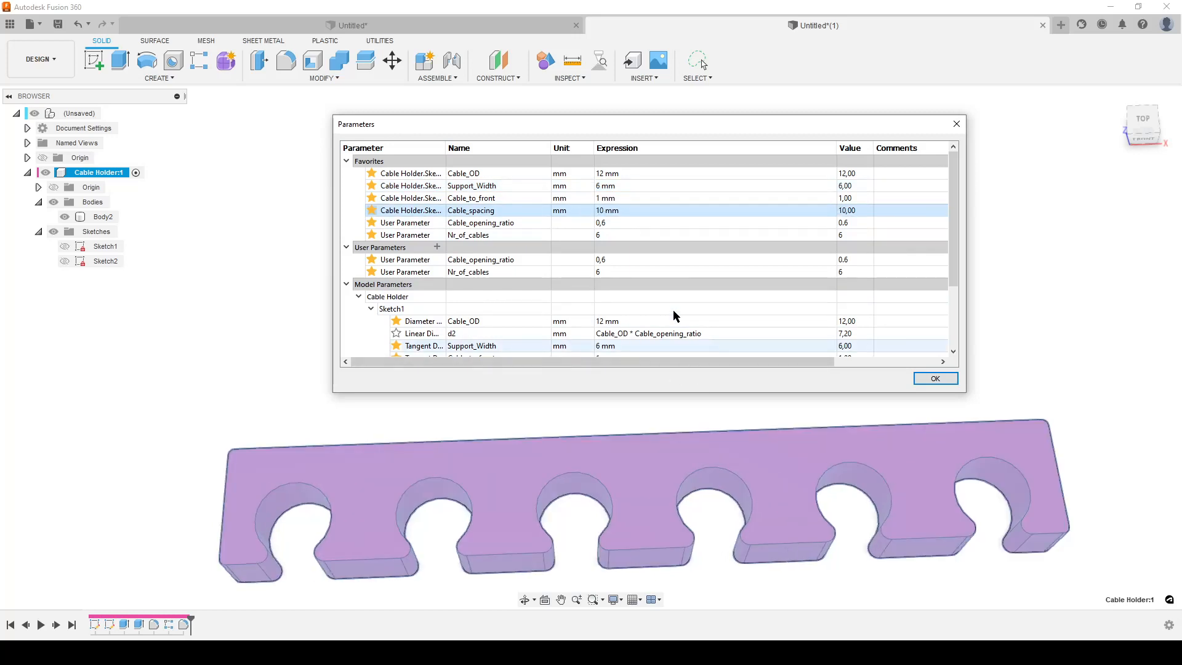
{"action": "scroll", "coordinate": [646, 270], "scroll_direction": "right", "scroll_amount": 3}
- Try Cable_to_front at 1.5 mm, revert to 2 mm and close the parameters with OK
{"action": "left_click", "coordinate": [89, 376]}
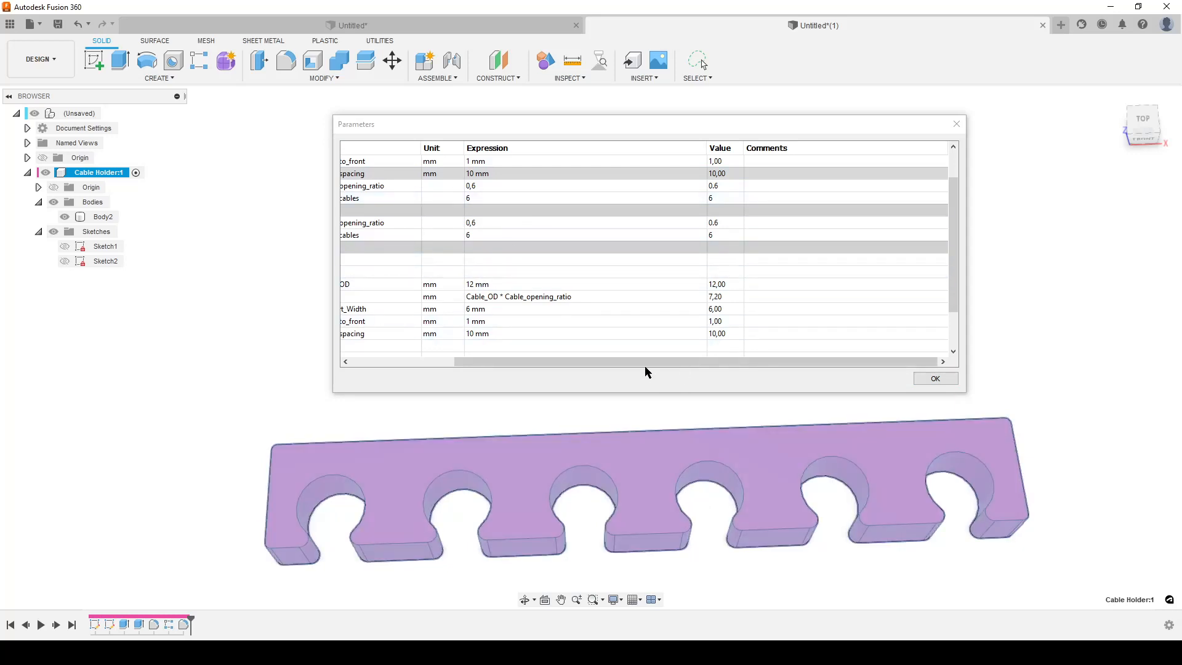
{"action": "left_click_drag", "start_coordinate": [645, 360], "coordinate": [443, 361]}
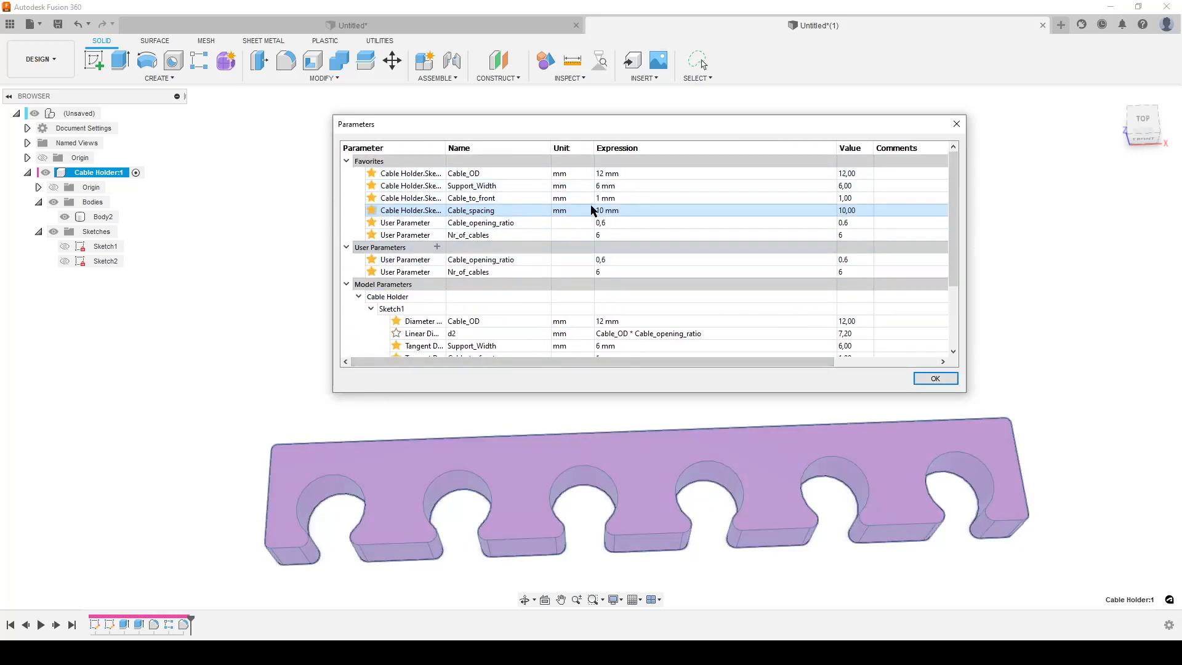
{"action": "double_click", "coordinate": [606, 198]}
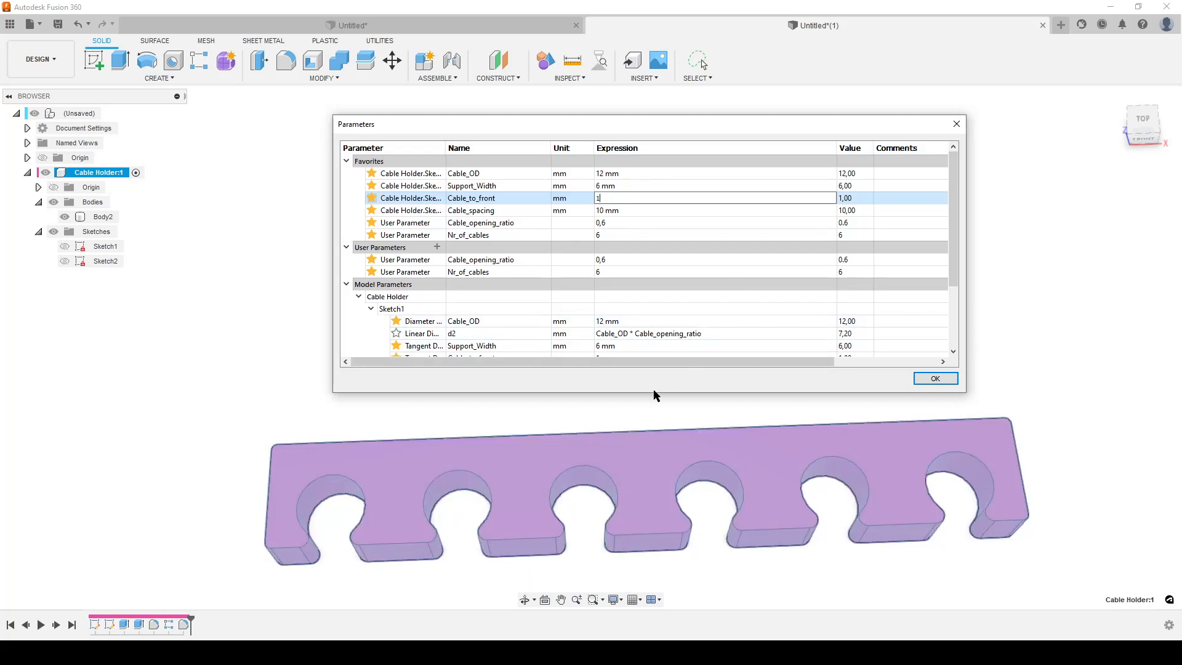
{"action": "type", "text": ",5"}
{"action": "type", "text": "mm"}
{"action": "key", "text": "Return"}
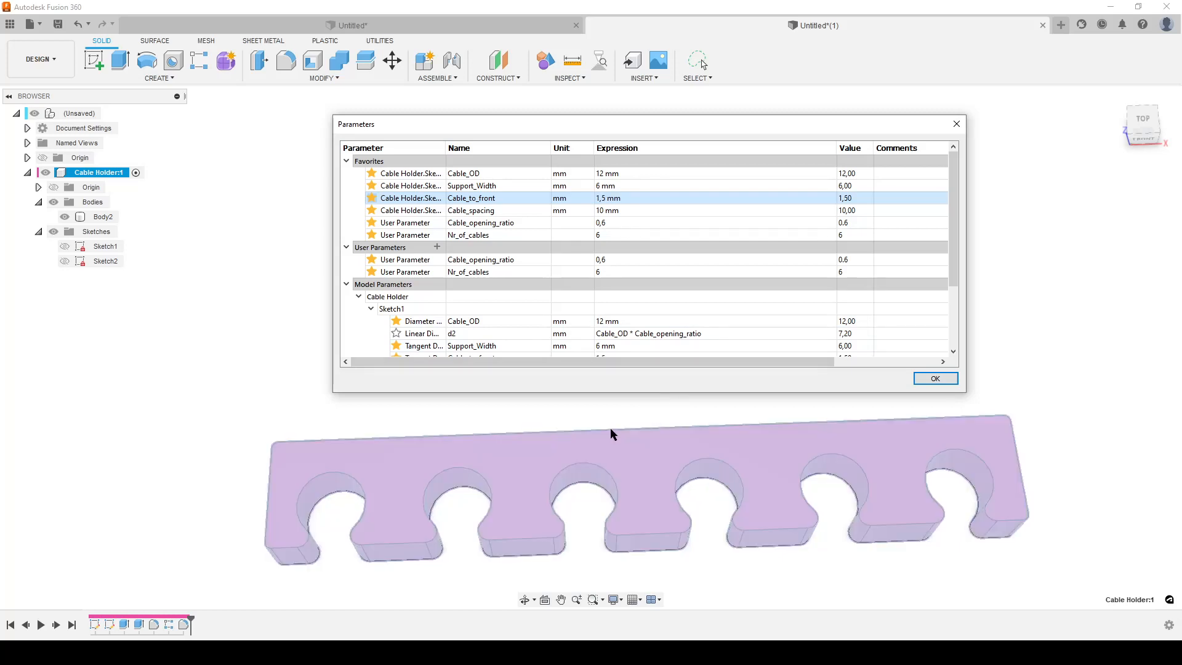
{"action": "key", "text": "ctrl+z"}
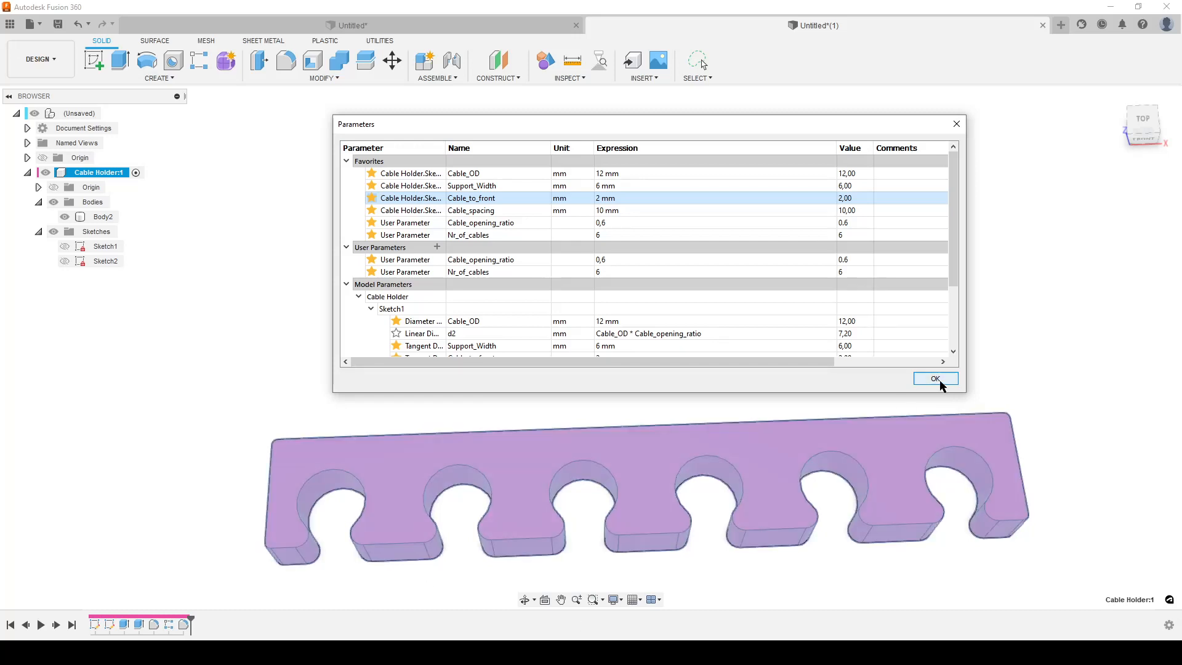
{"action": "left_click", "coordinate": [934, 378]}
- Orbit the holder to a tilted view, then switch to the reference sketch image
{"action": "mouse_move", "coordinate": [691, 346]}
{"action": "middle_mouse_down", "text": "shift"}
{"action": "mouse_move", "coordinate": [681, 406]}
{"action": "mouse_move", "coordinate": [674, 369]}
{"action": "mouse_move", "coordinate": [707, 455]}
{"action": "middle_mouse_up", "text": "shift"}
{"action": "scroll", "coordinate": [659, 441], "scroll_direction": "up", "scroll_amount": 3}
{"action": "left_click", "coordinate": [574, 518]}
{"action": "scroll", "coordinate": [618, 509], "scroll_direction": "down", "scroll_amount": 3}
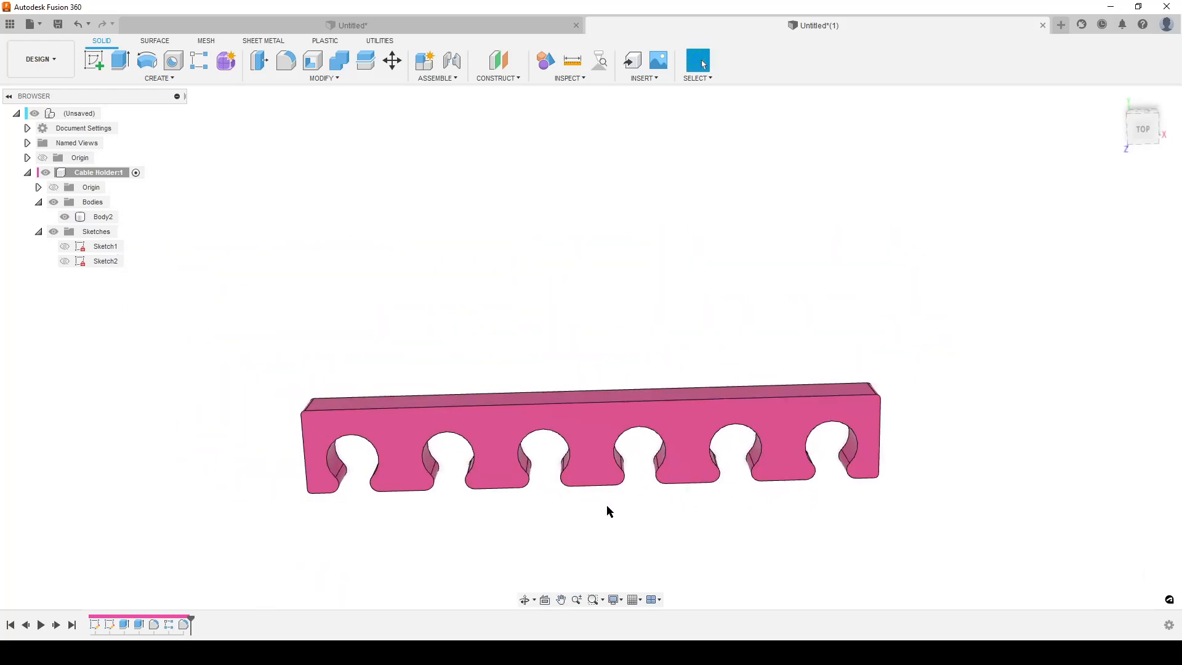
{"action": "mouse_move", "coordinate": [664, 490]}
{"action": "middle_mouse_down", "text": "shift"}
{"action": "mouse_move", "coordinate": [641, 347]}
{"action": "mouse_move", "coordinate": [715, 444]}
{"action": "mouse_move", "coordinate": [614, 374]}
{"action": "middle_mouse_up", "text": "shift"}
{"action": "left_click", "coordinate": [614, 374]}
{"action": "key", "text": "Escape"}
{"action": "key", "text": "alt+Tab"}
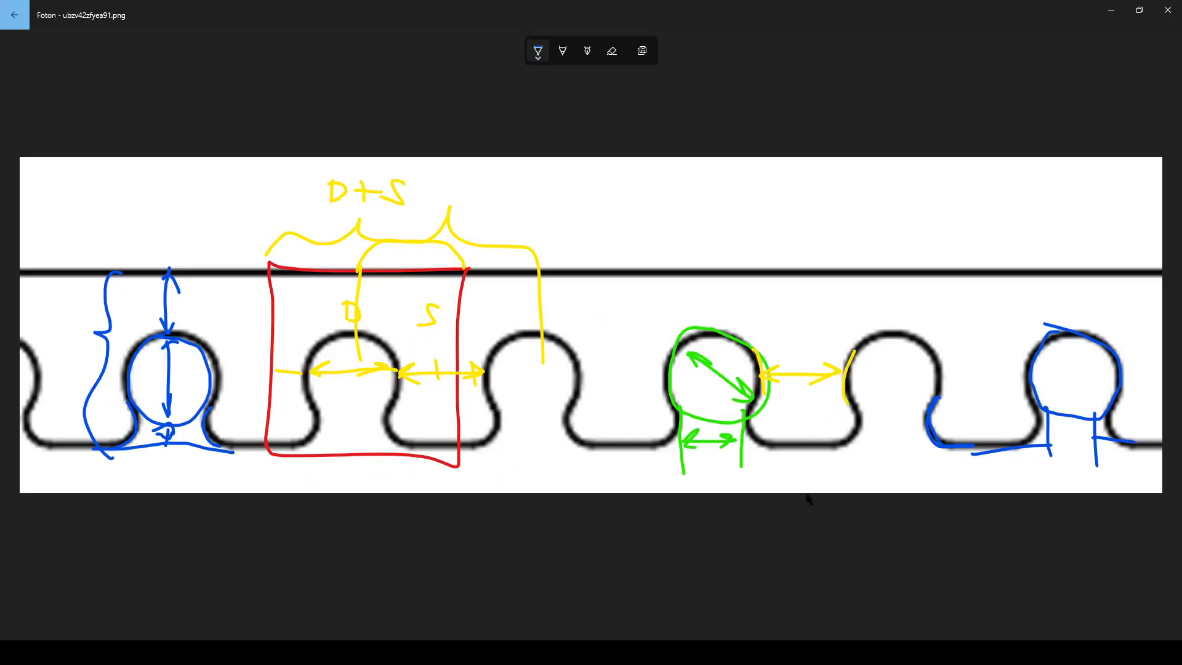
- Re-edit the corner fillet feature from the timeline to a 2 mm radius
{"action": "key", "text": "alt+Tab"}
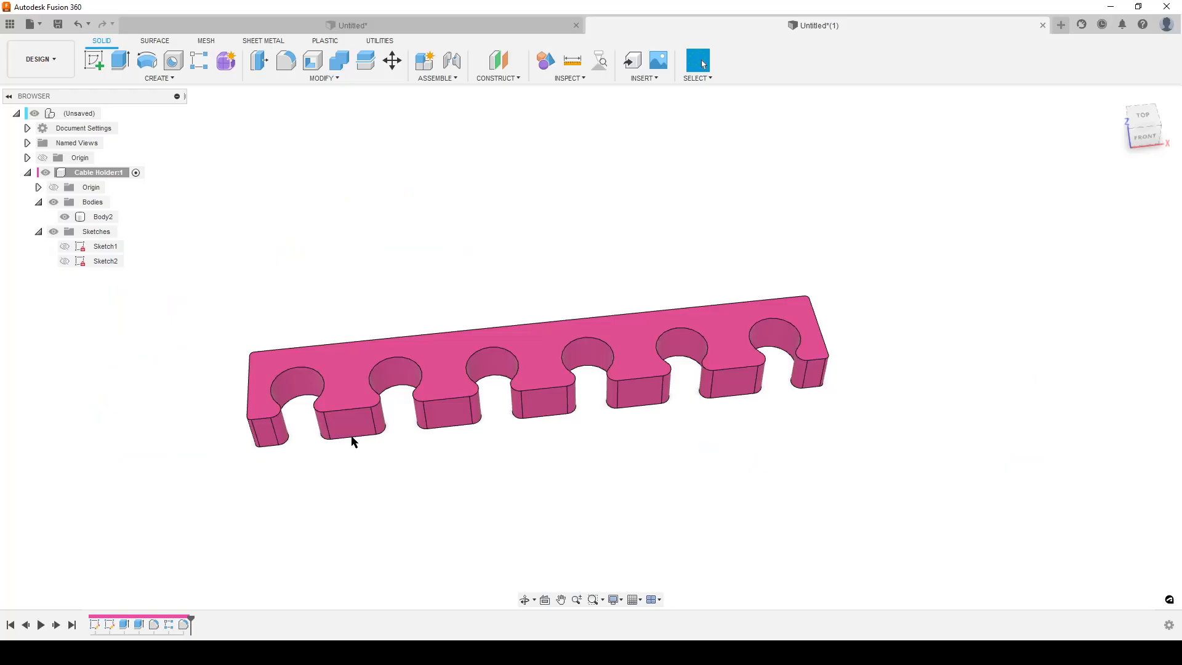
{"action": "scroll", "coordinate": [554, 397], "scroll_direction": "up", "scroll_amount": 3}
{"action": "mouse_move", "coordinate": [572, 406]}
{"action": "middle_mouse_down"}
{"action": "mouse_move", "coordinate": [692, 416]}
{"action": "mouse_move", "coordinate": [813, 449]}
{"action": "mouse_move", "coordinate": [922, 522]}
{"action": "middle_mouse_up"}
{"action": "left_click", "coordinate": [245, 587]}
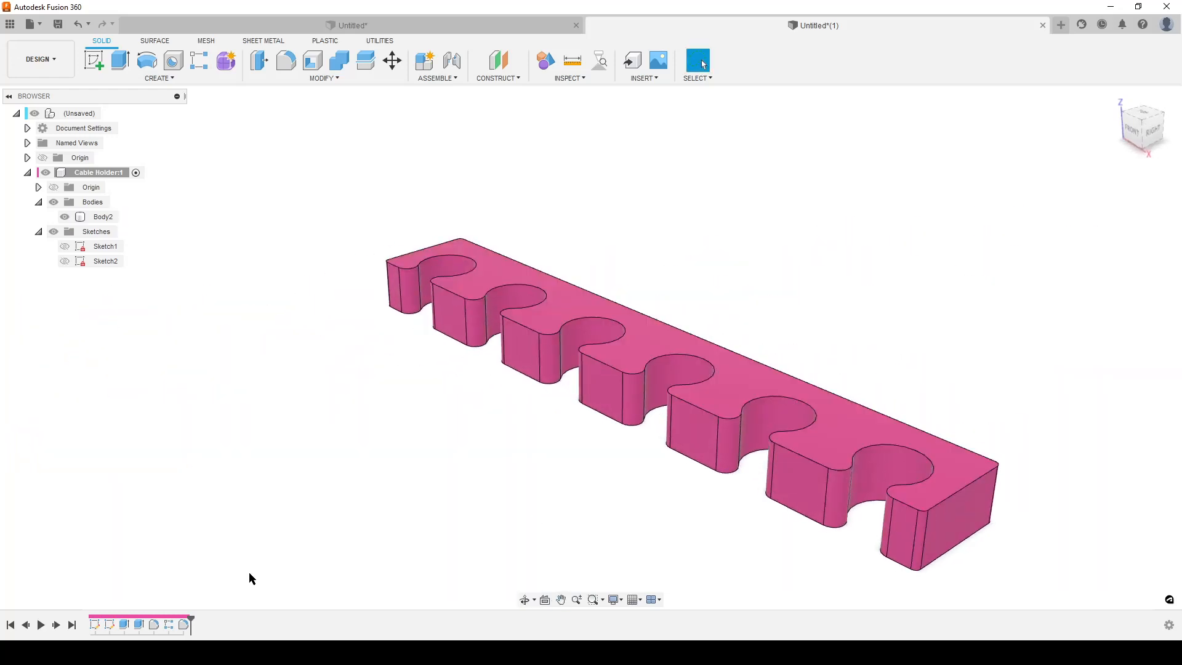
{"action": "double_click", "coordinate": [182, 624]}
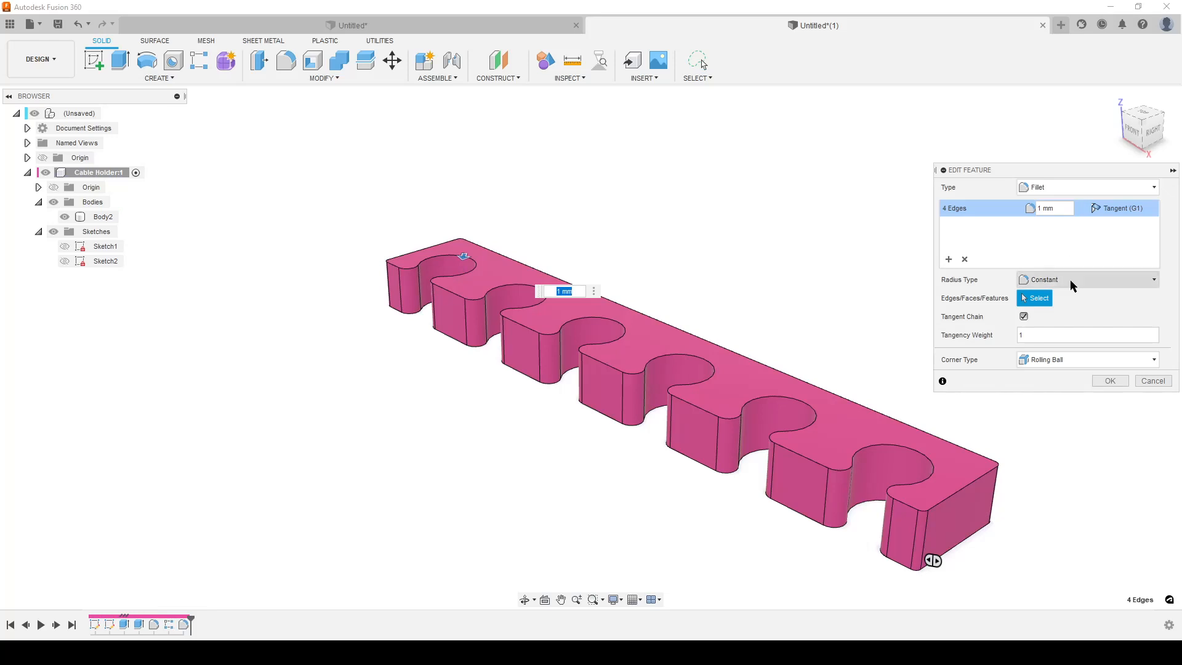
{"action": "left_click", "coordinate": [1046, 208]}
{"action": "type", "text": "2"}
{"action": "key", "text": "Return"}
{"action": "scroll", "coordinate": [94, 370], "scroll_direction": "down", "scroll_amount": 3}
- Orbit to inspect the underside, then switch back to the reference sketch image
{"action": "left_click", "coordinate": [330, 359]}
{"action": "mouse_move", "coordinate": [330, 358]}
{"action": "middle_mouse_down", "text": "shift"}
{"action": "mouse_move", "coordinate": [360, 416]}
{"action": "mouse_move", "coordinate": [496, 490]}
{"action": "mouse_move", "coordinate": [630, 457]}
{"action": "mouse_move", "coordinate": [667, 371]}
{"action": "mouse_move", "coordinate": [554, 342]}
{"action": "mouse_move", "coordinate": [529, 380]}
{"action": "middle_mouse_up", "text": "shift"}
{"action": "left_click", "coordinate": [529, 380]}
{"action": "scroll", "coordinate": [529, 380], "scroll_direction": "up", "scroll_amount": 4}
{"action": "scroll", "coordinate": [529, 380], "scroll_direction": "down", "scroll_amount": 4}
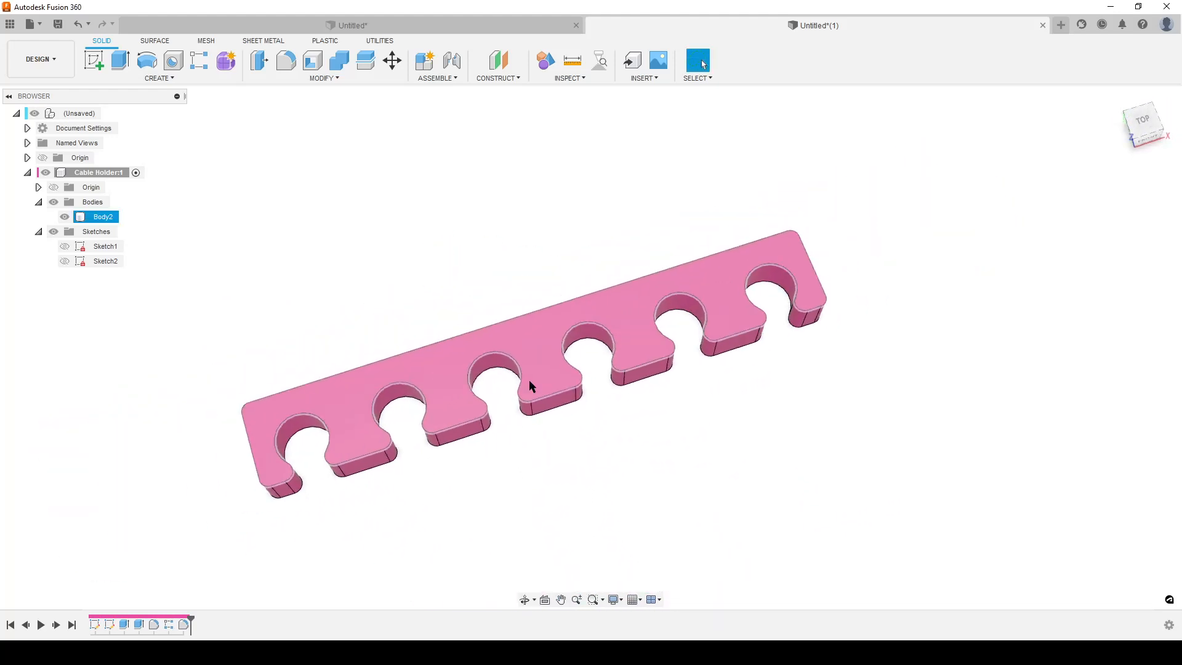
{"action": "left_click", "coordinate": [564, 446]}
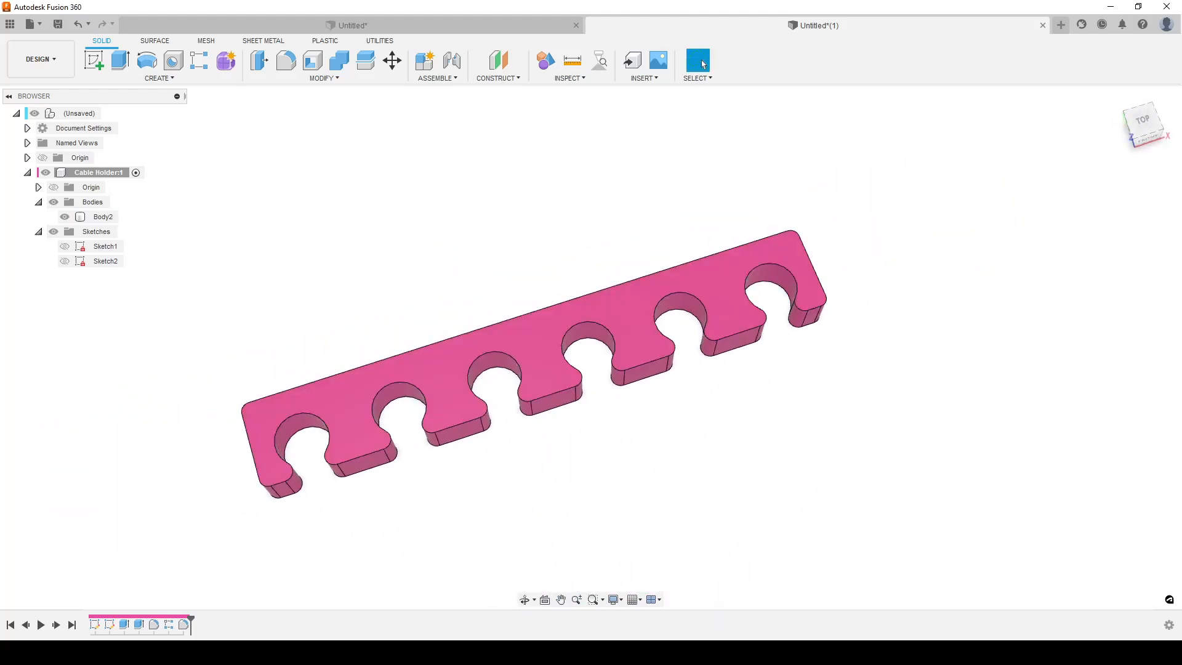
{"action": "key", "text": "alt+Tab"}
{"action": "key", "text": "alt+Tab"}
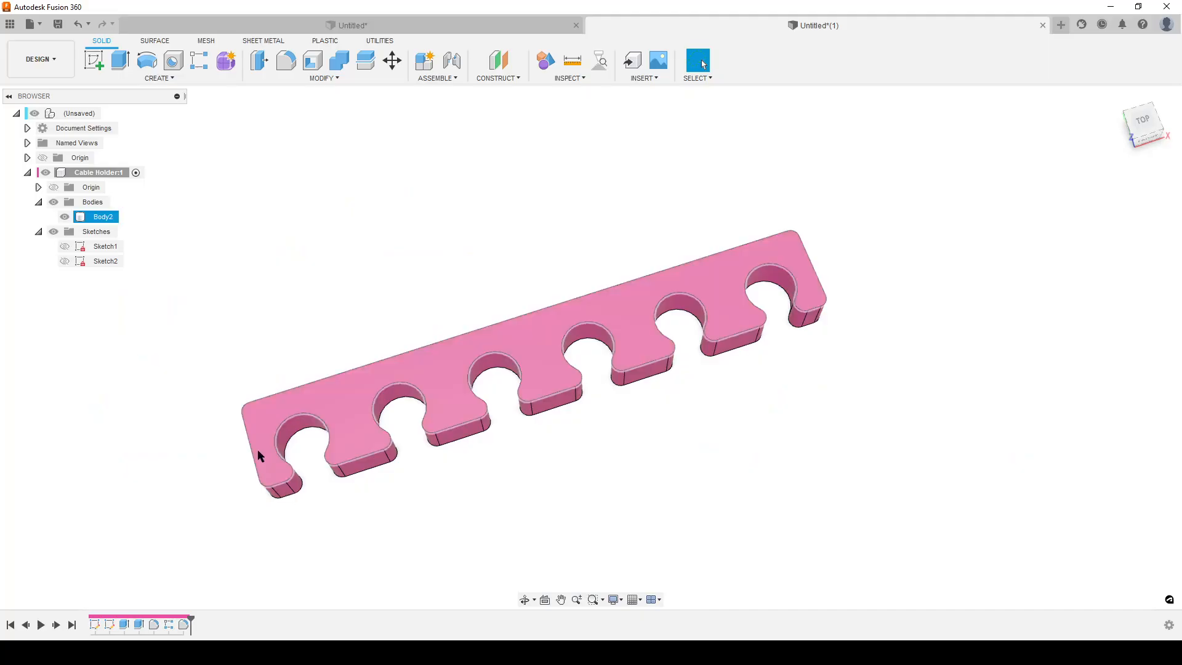